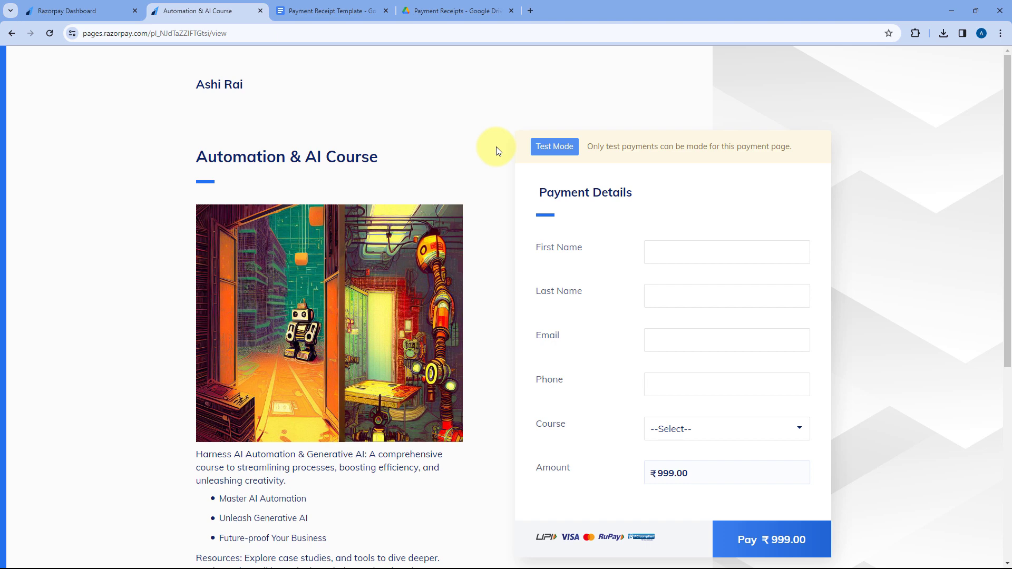
Review the Automation & AI Course payment page's form fields alongside the placeholders in the Payment Receipt Template document.
scroll(496, 148, down, 2)
scroll(497, 150, up, 1)
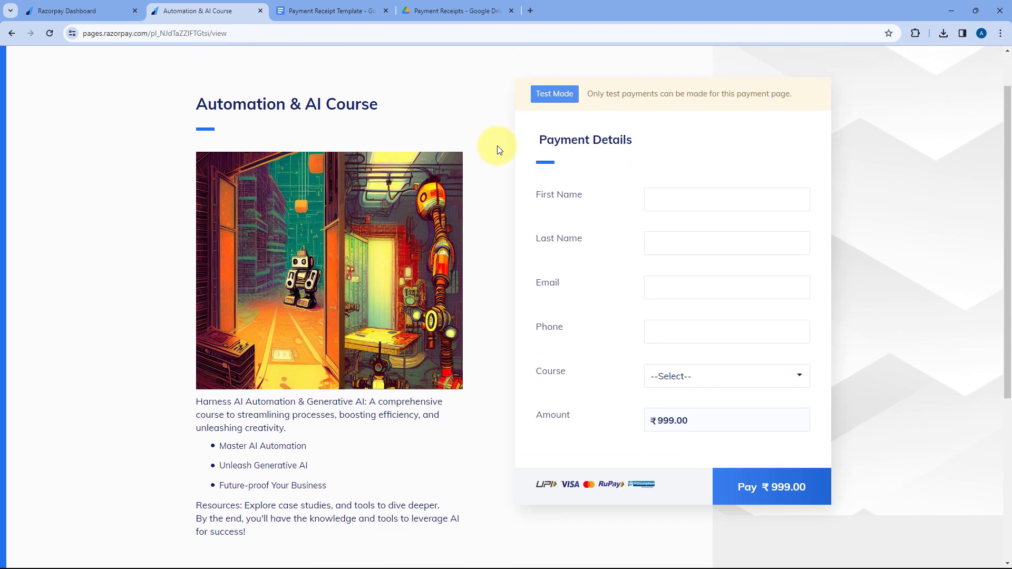
click(337, 10)
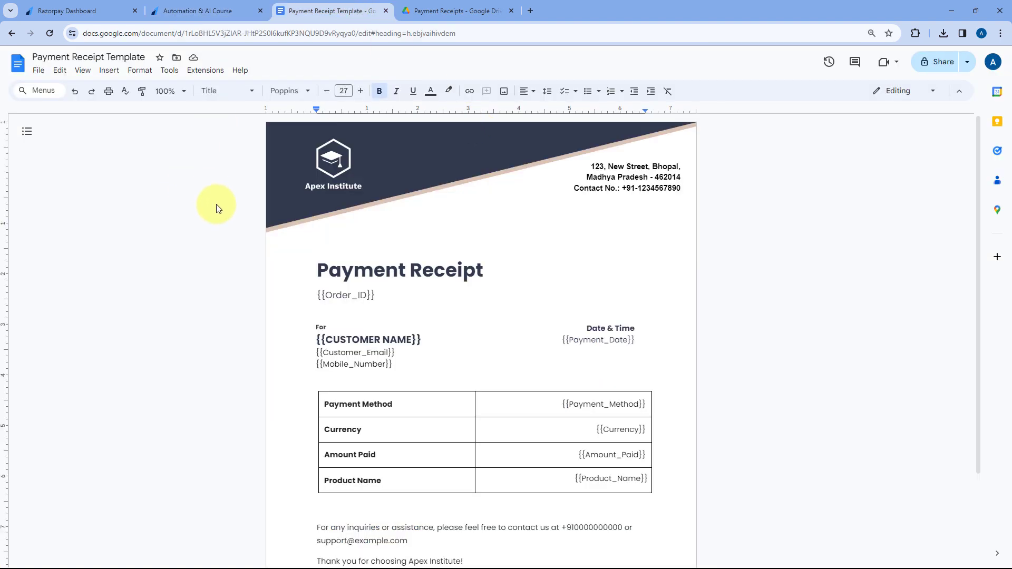
scroll(264, 208, down, 2)
click(380, 191)
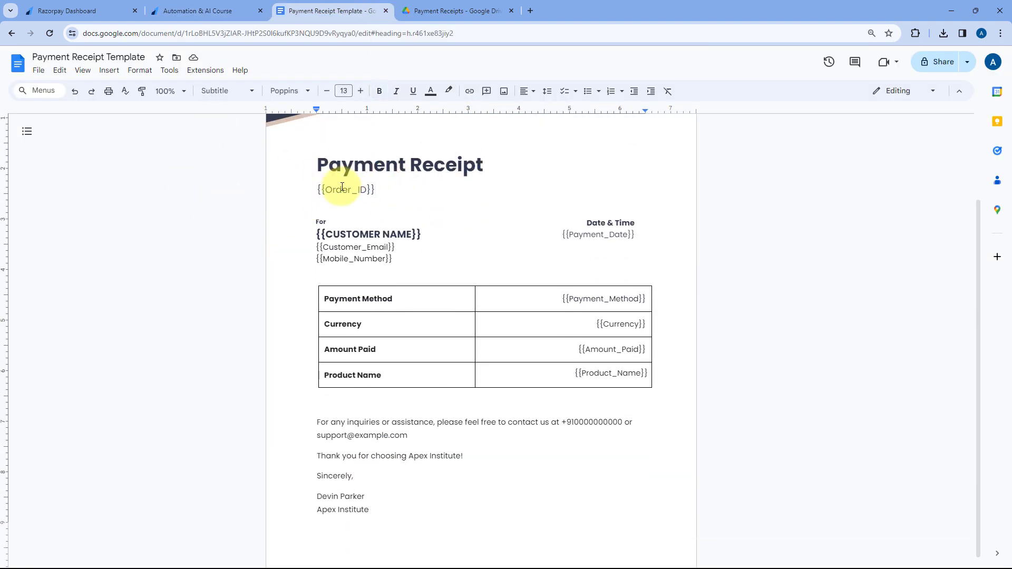
click(237, 10)
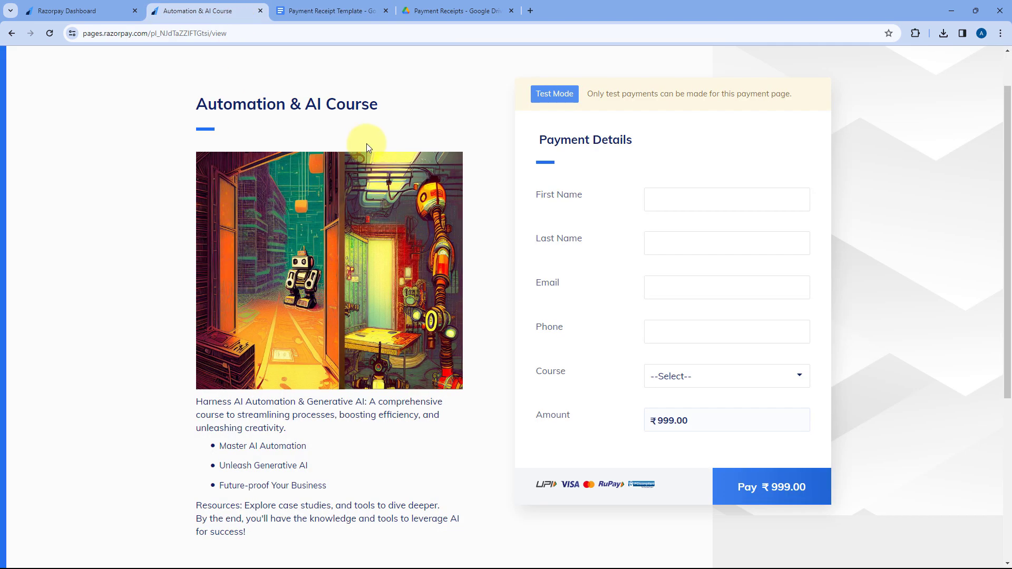
click(346, 6)
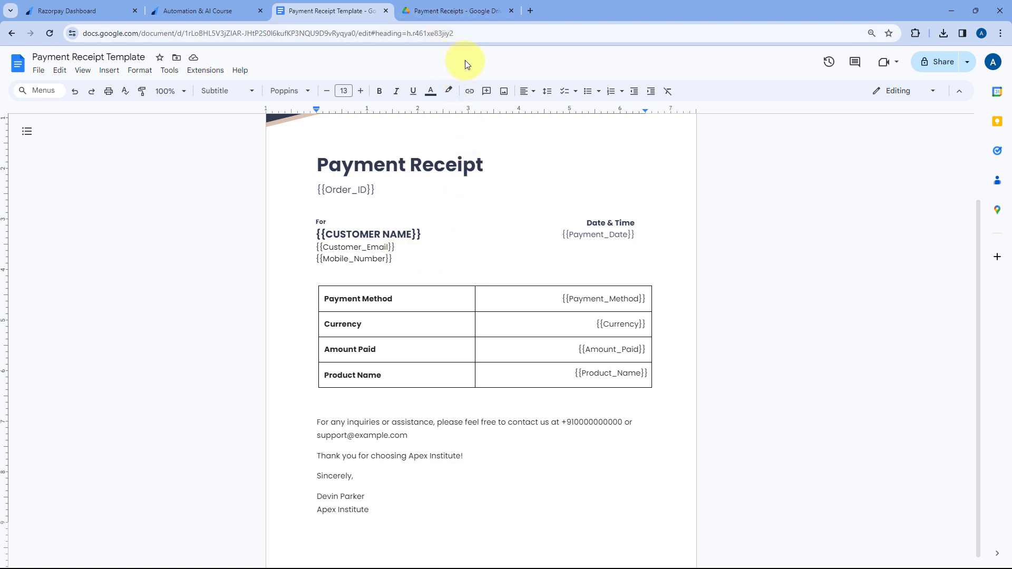
click(235, 9)
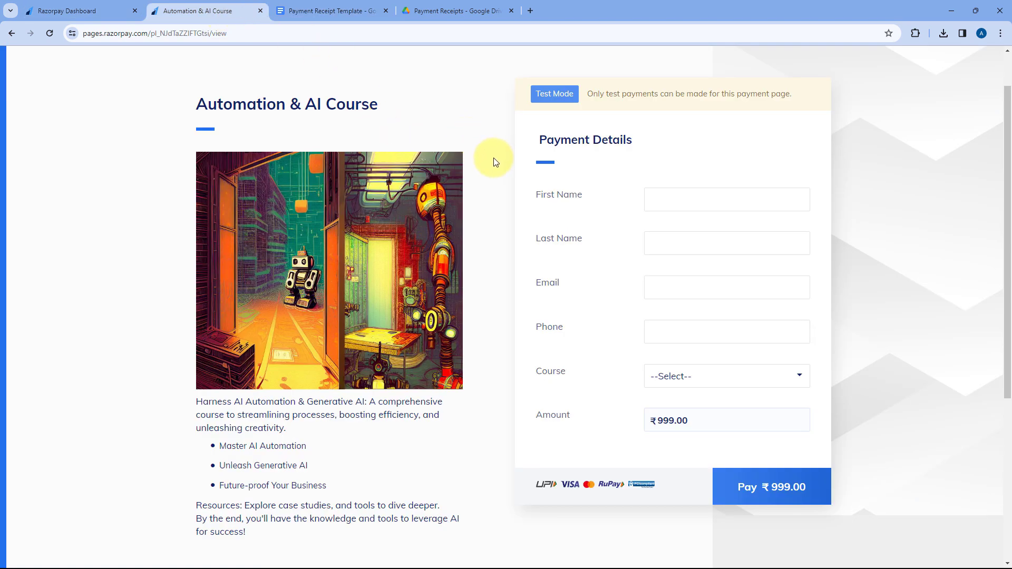
click(322, 12)
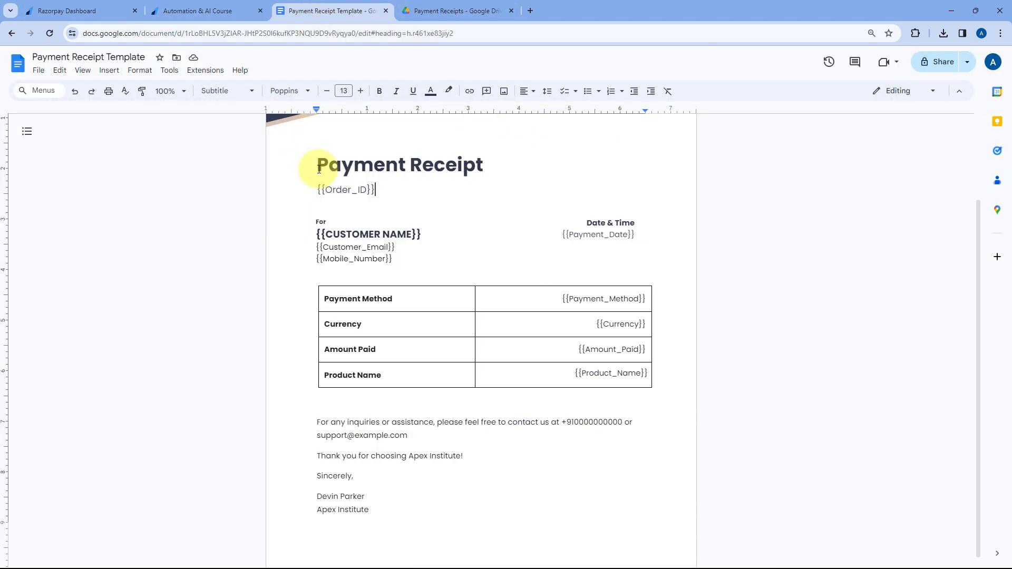
Look over the Payment Receipts folder in Google Drive and the Razorpay dashboard.
click(452, 10)
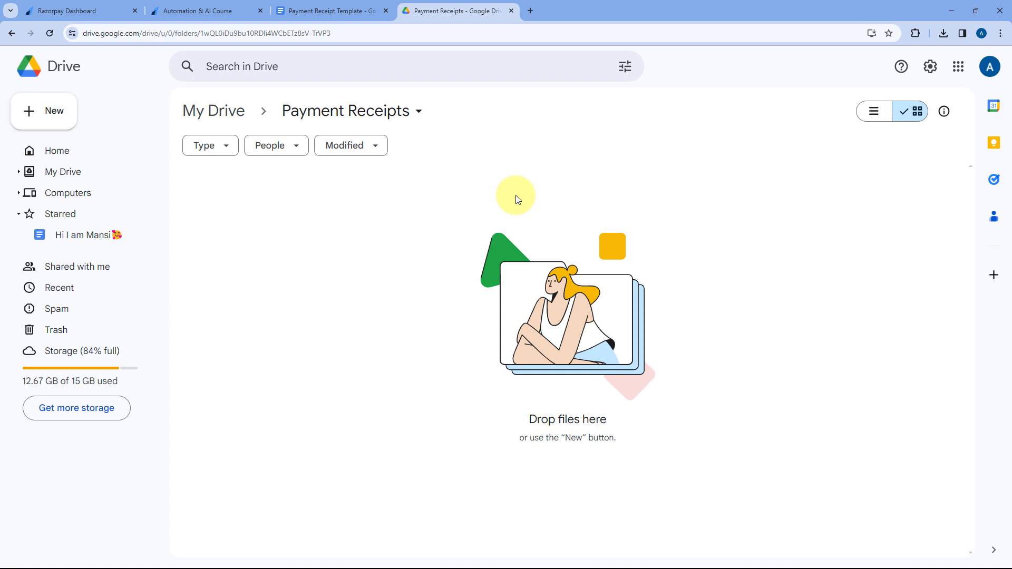
click(119, 10)
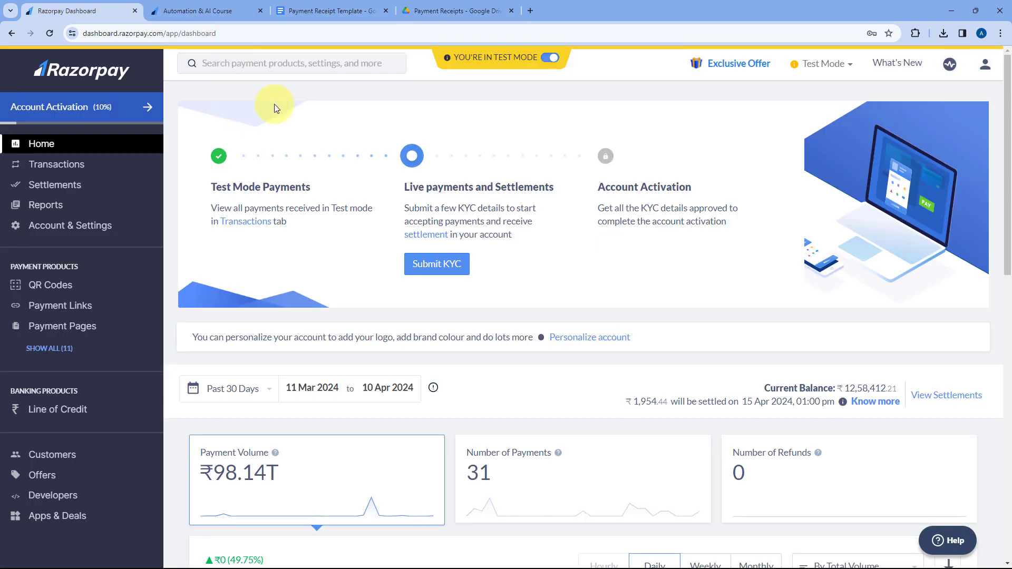
click(334, 7)
click(445, 8)
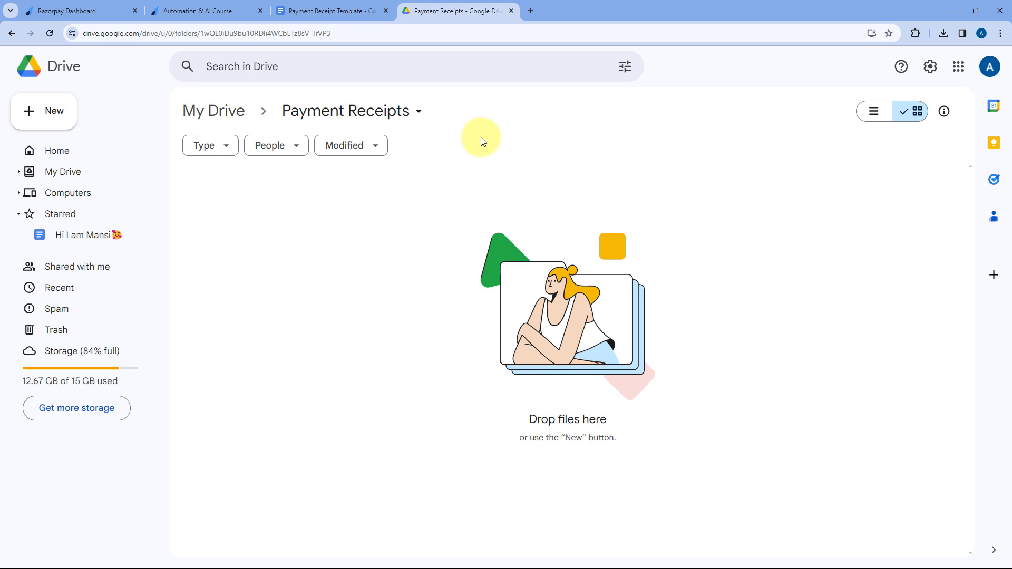
Open pabbly.com/connect in a new browser tab, sign in and access the Pabbly Connect dashboard.
click(530, 10)
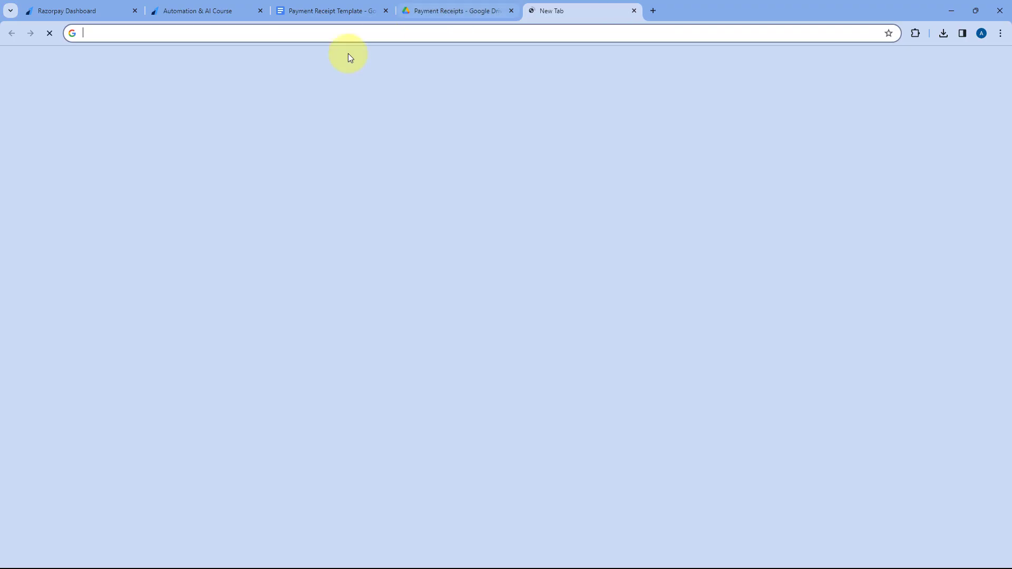
text(pabbly)
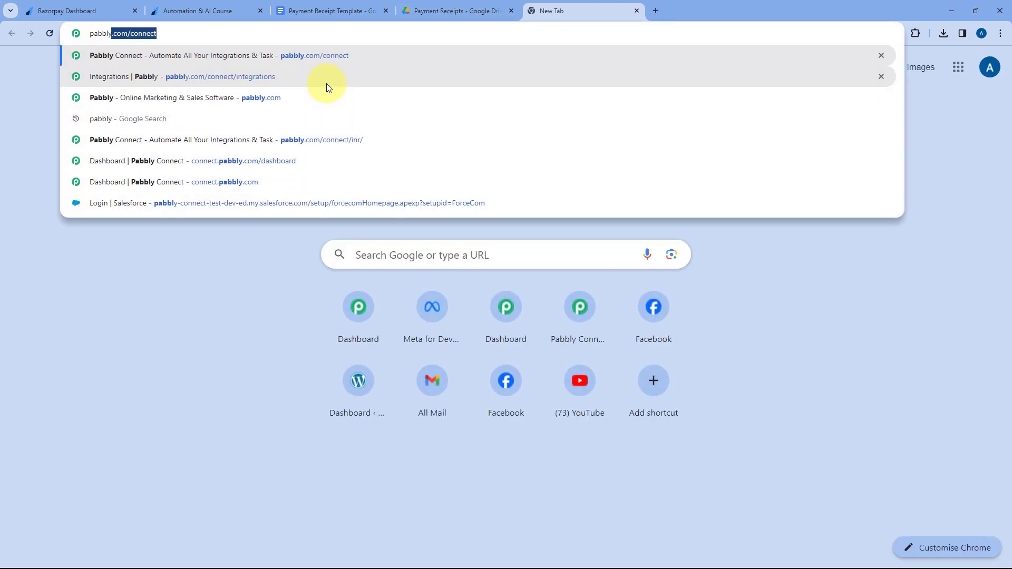
text(.com/connect)
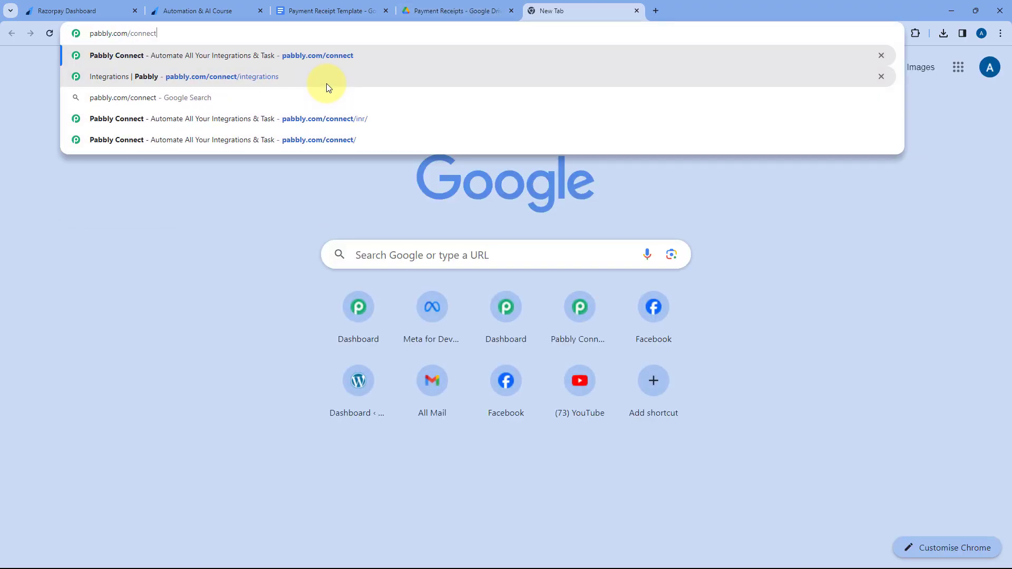
key(Return)
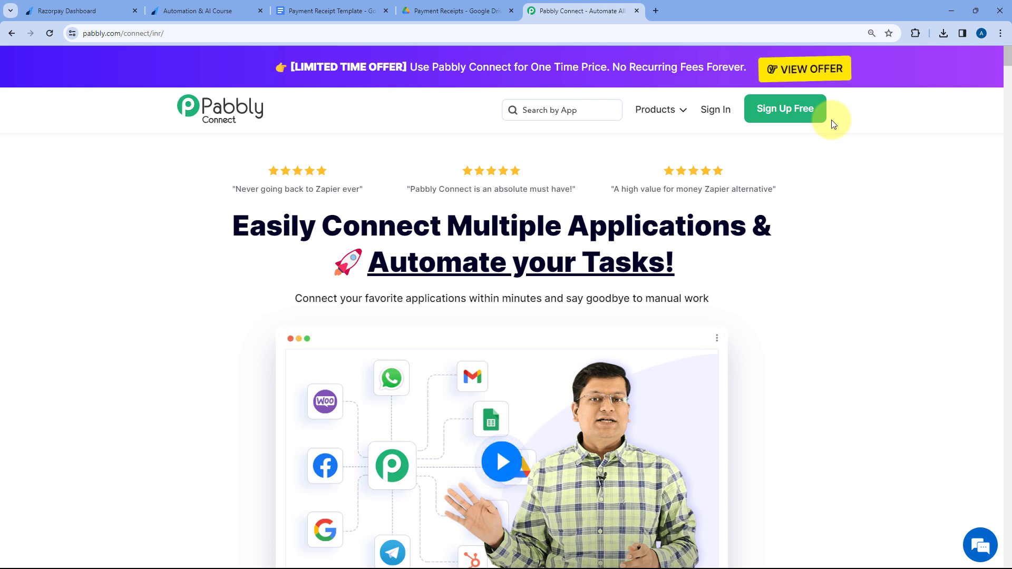
click(711, 111)
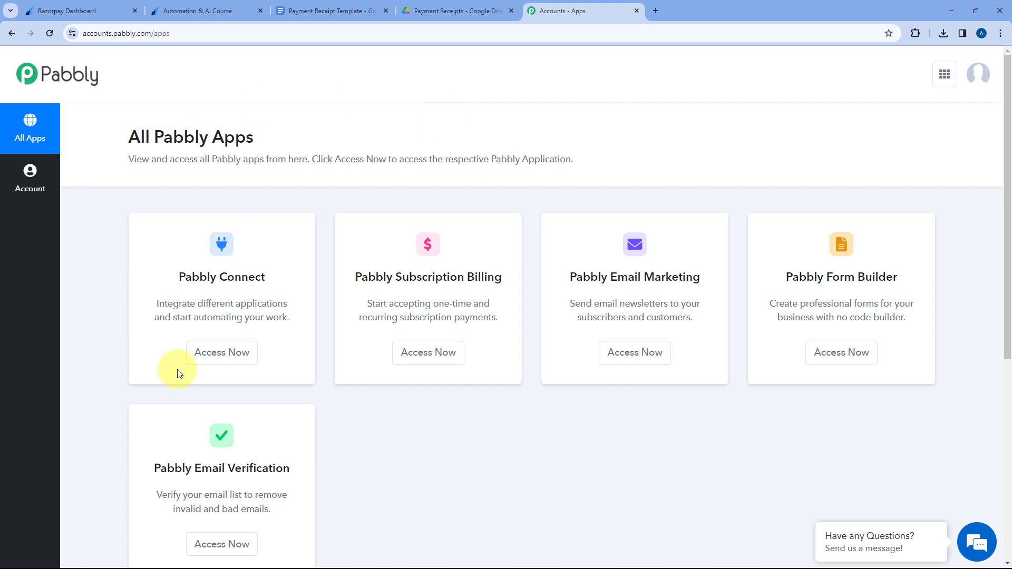
click(213, 352)
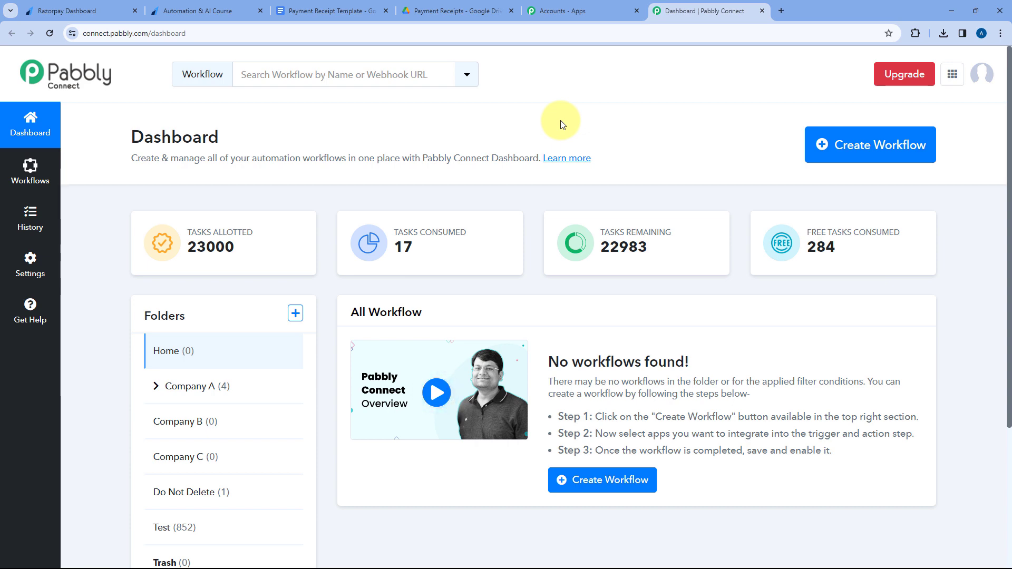
Create a workflow named "Razorpay to Google Docs to Google Drive to Gmail" in the Home folder.
click(846, 139)
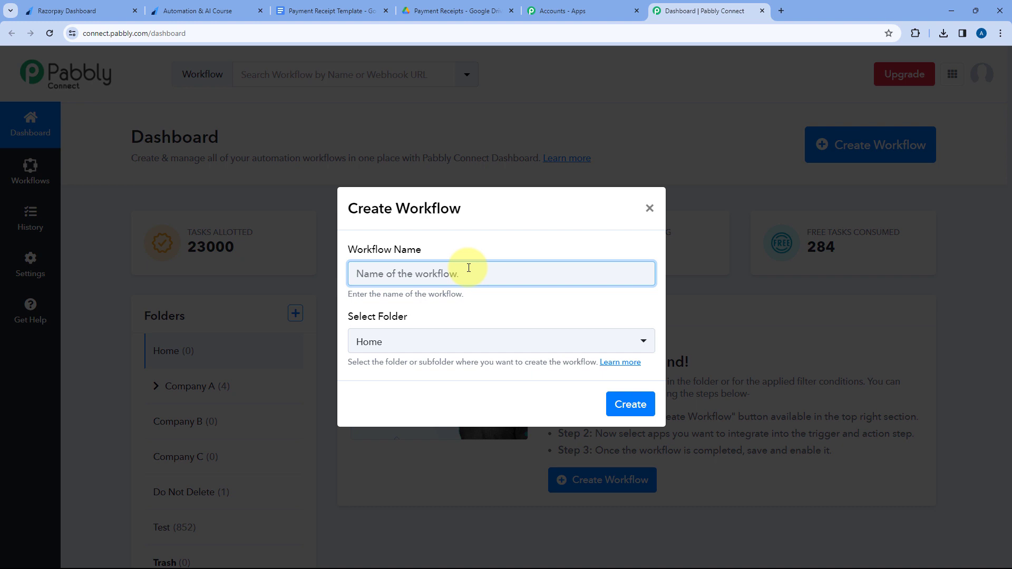
text(R)
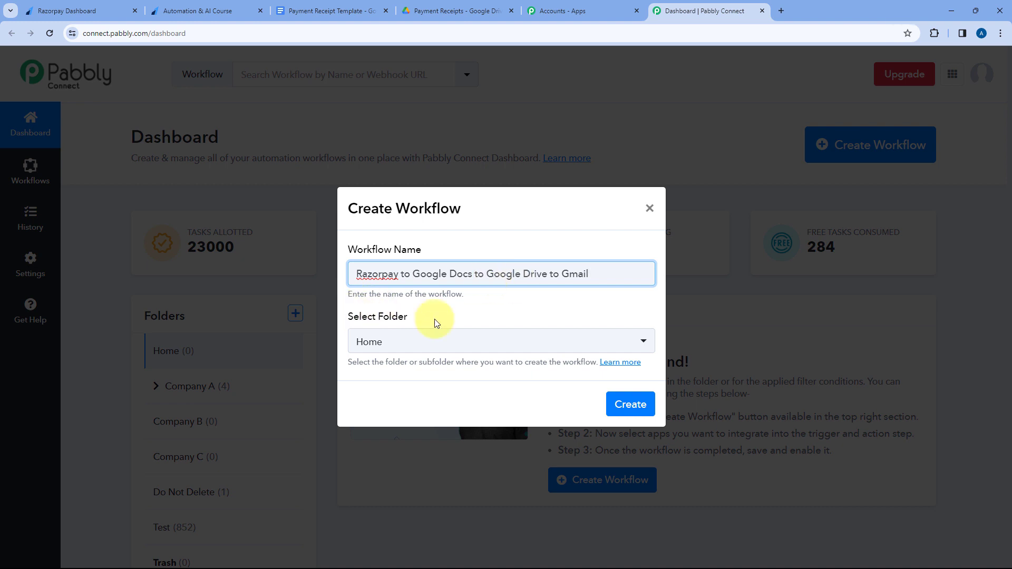
click(417, 346)
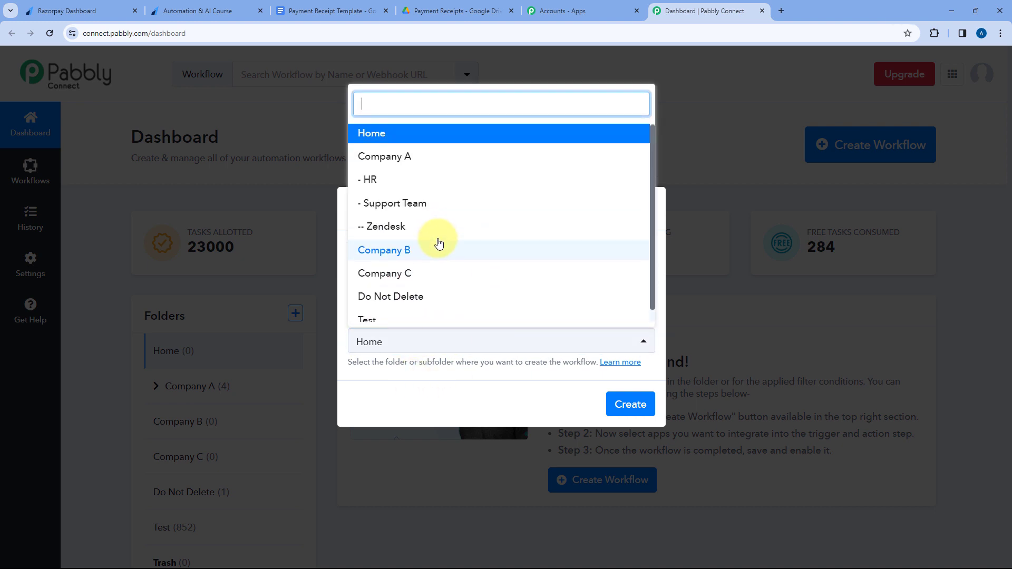
click(436, 138)
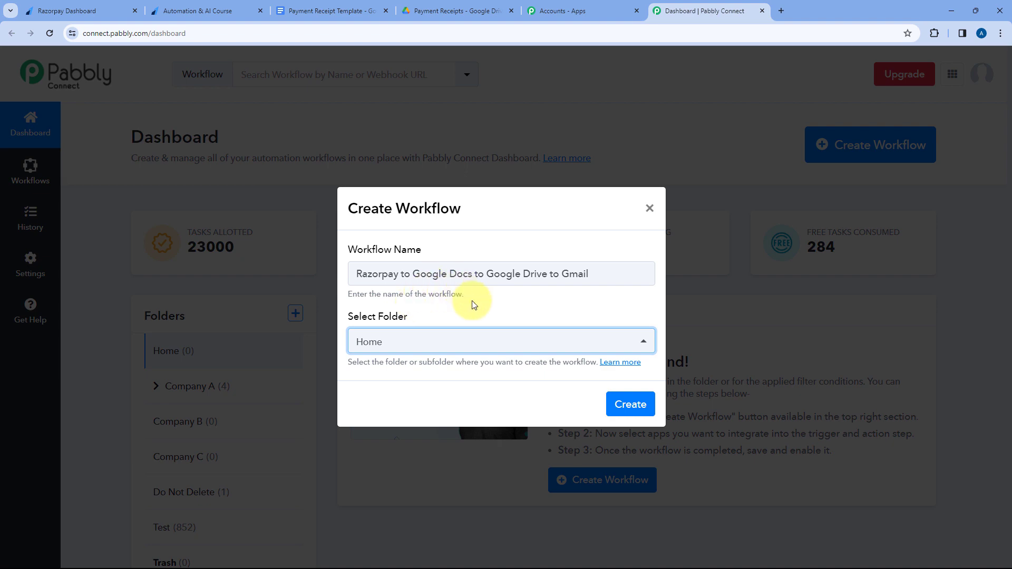
click(620, 404)
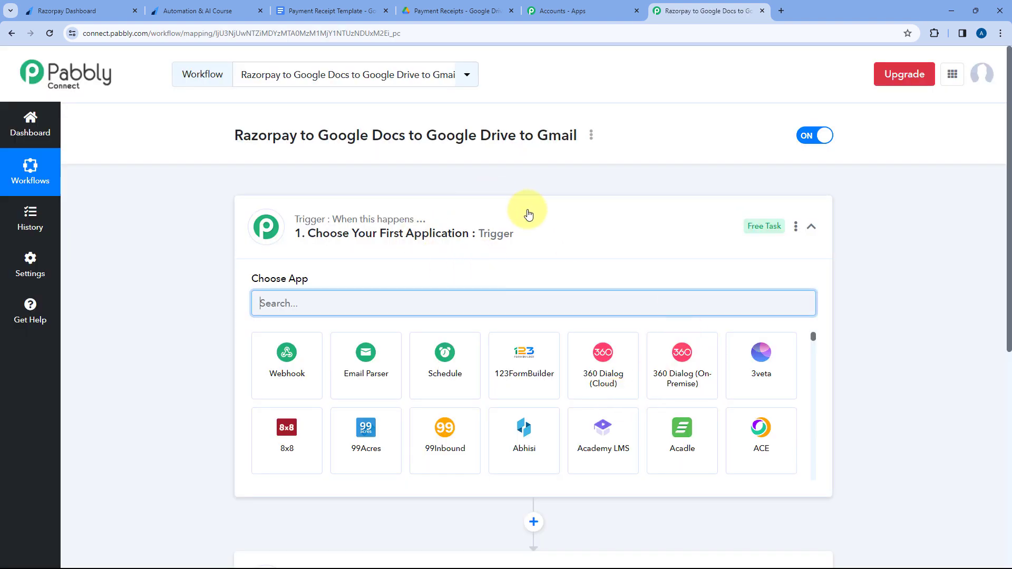
Examine the new workflow's trigger and action steps and their explanations, keeping the trigger's app selection expanded.
click(529, 214)
scroll(161, 229, down, 1)
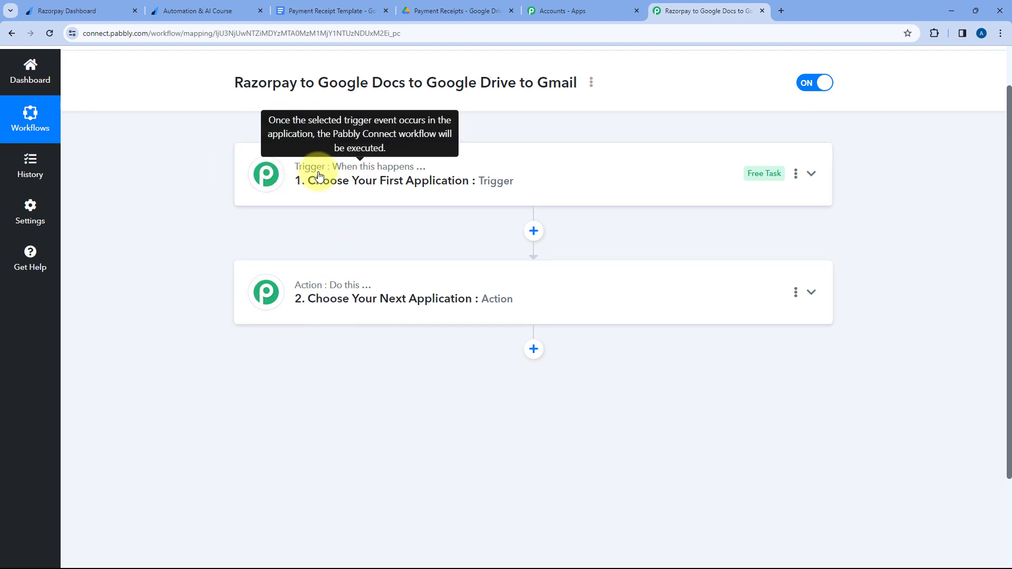
mouse_move(335, 286)
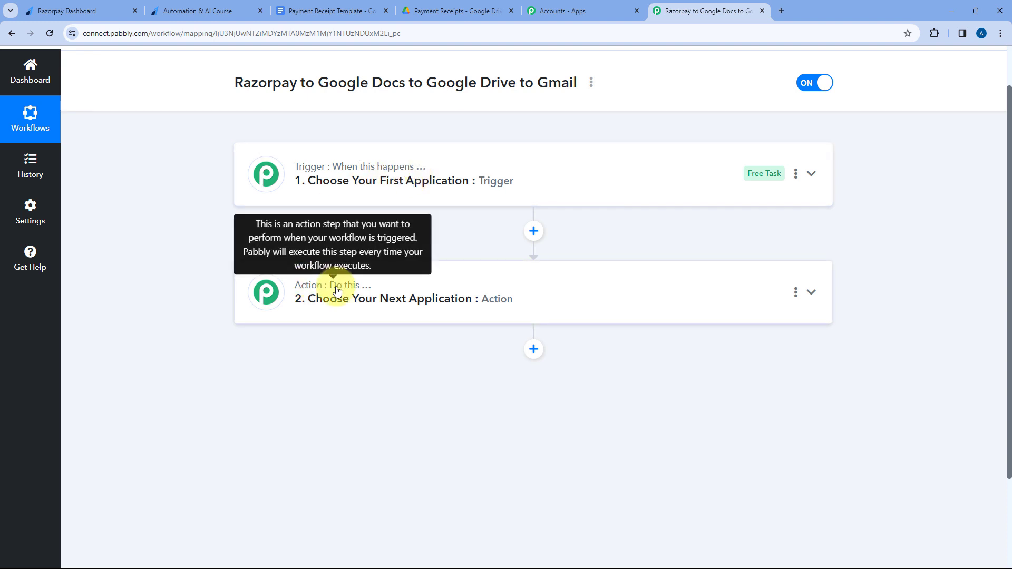
click(528, 190)
scroll(166, 235, up, 1)
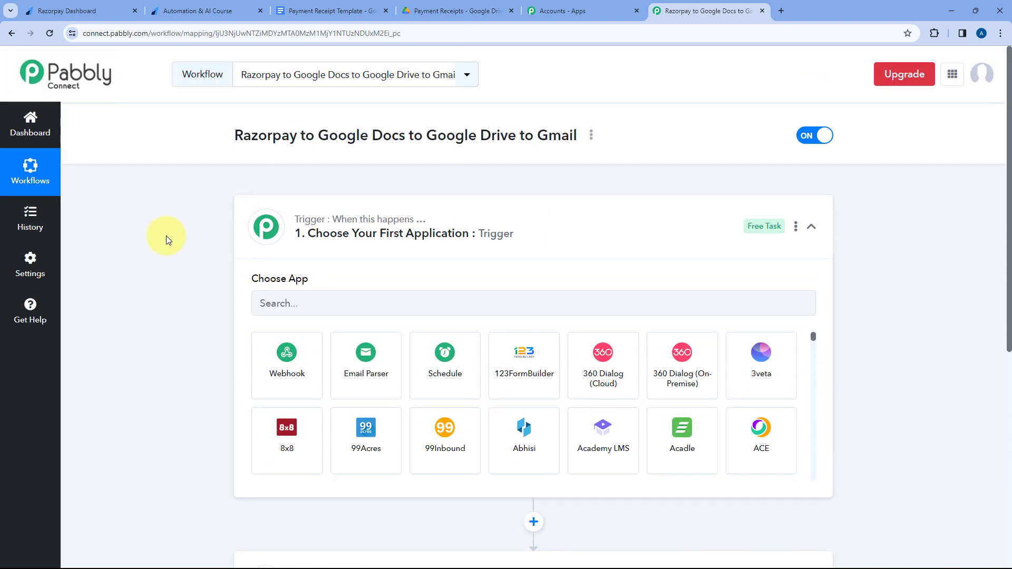
scroll(148, 274, down, 1)
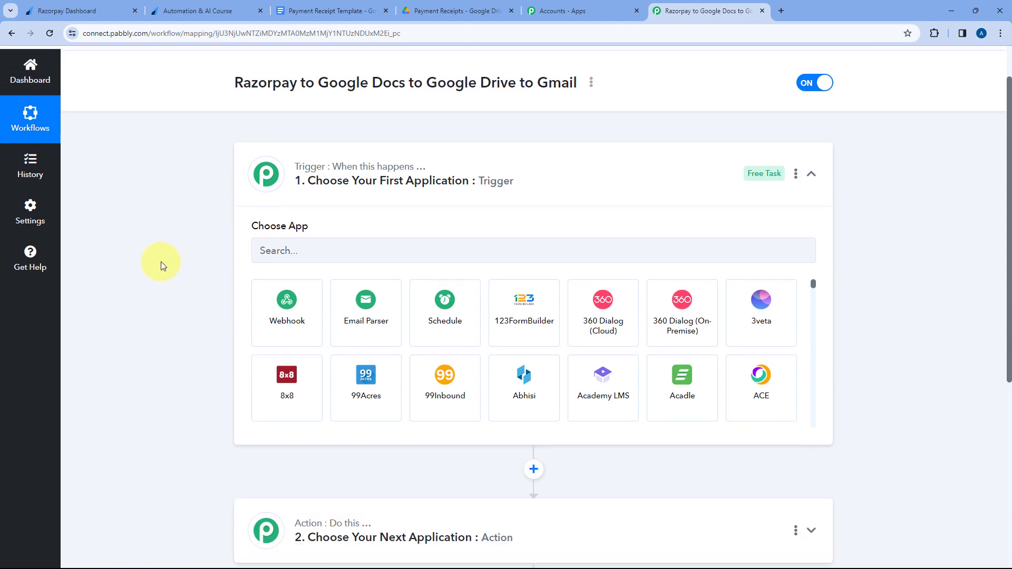
Check the Razorpay dashboard and the course payment page against the workflow's trigger and action steps.
click(117, 7)
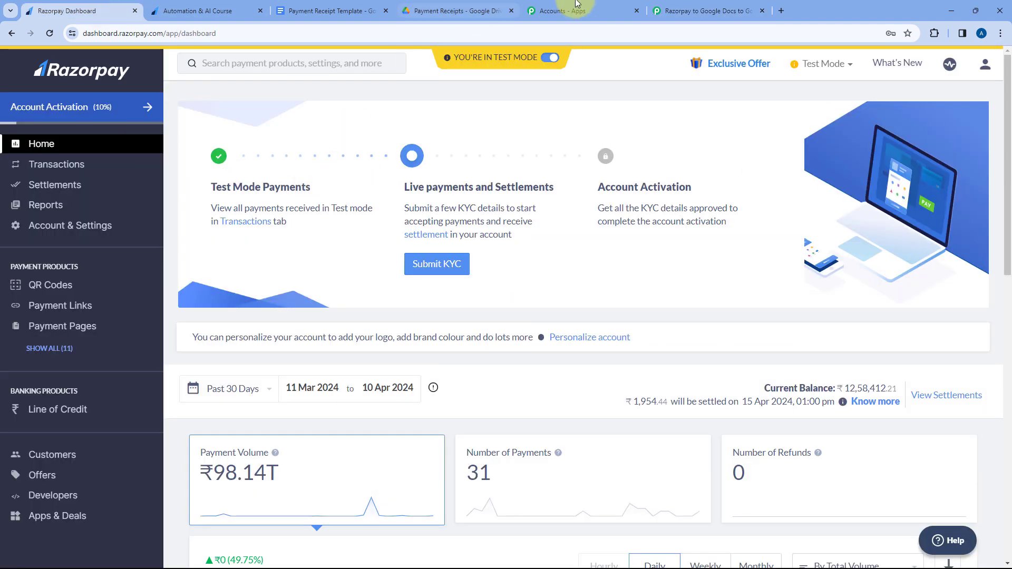
click(696, 11)
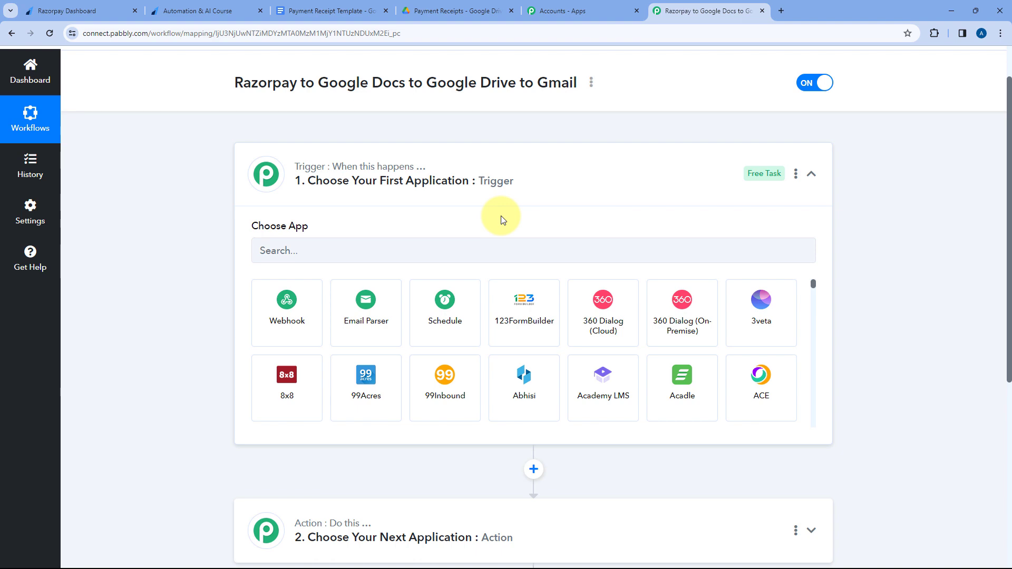
click(232, 11)
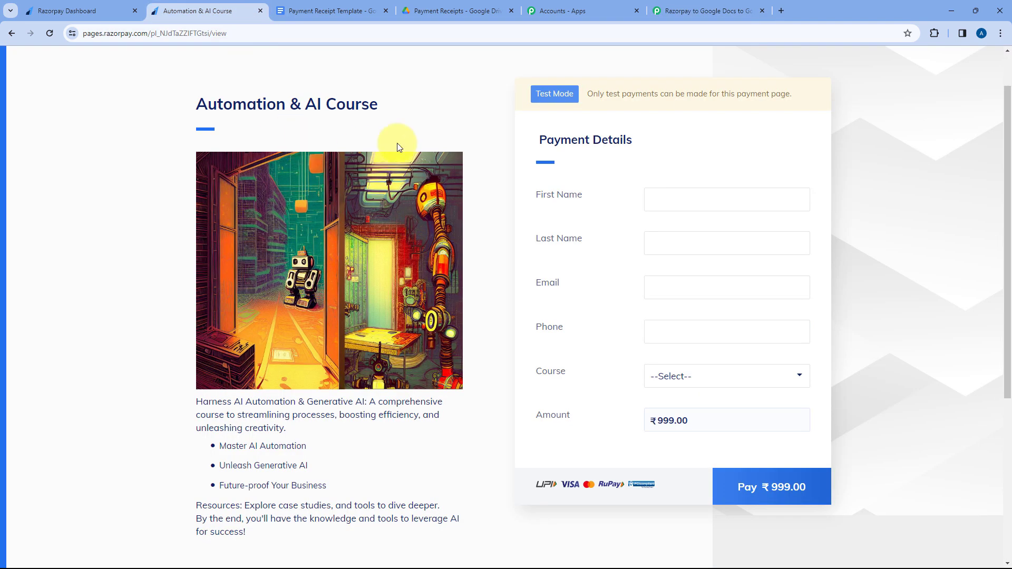
scroll(459, 146, up, 1)
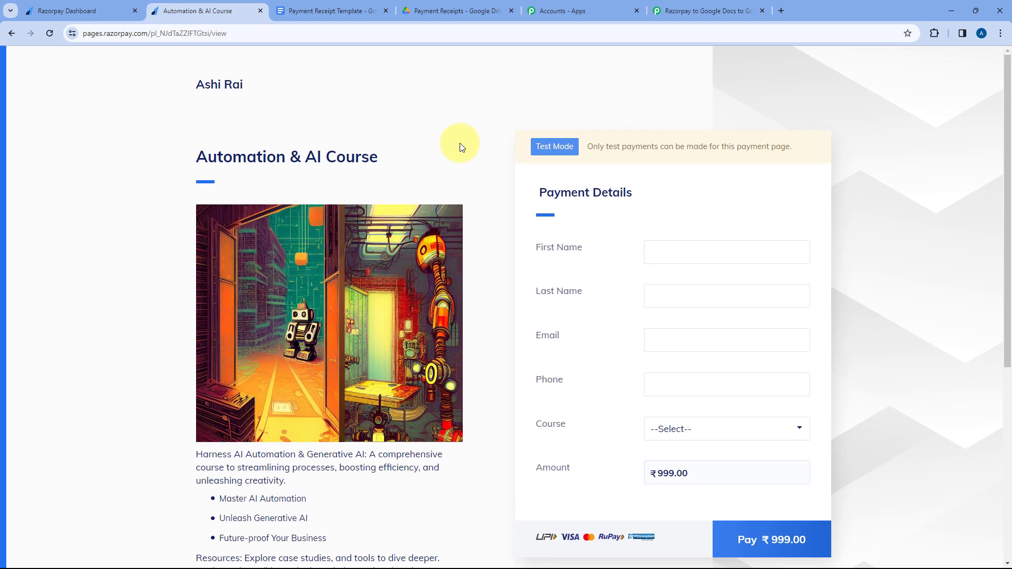
scroll(459, 147, down, 1)
click(706, 10)
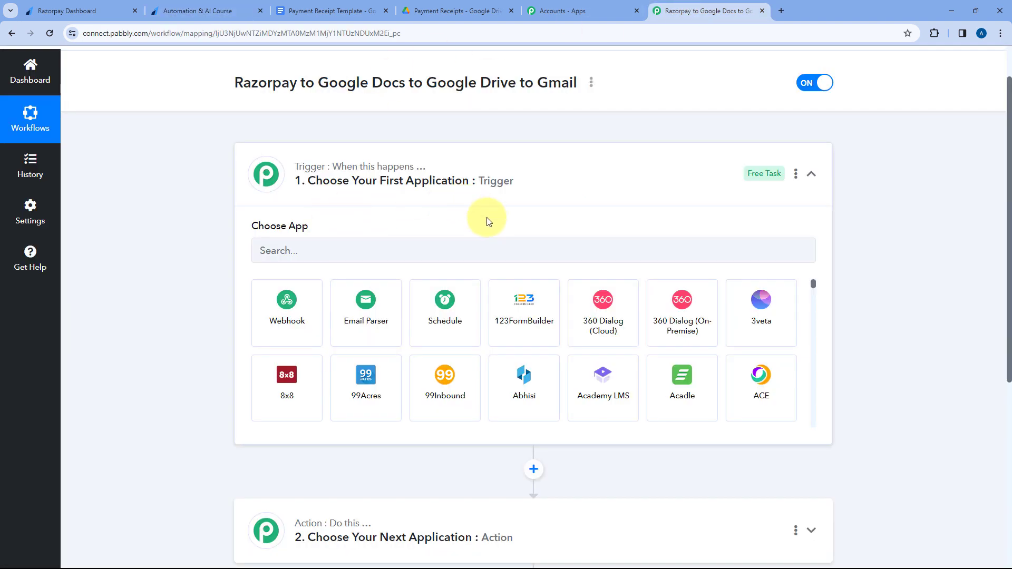
scroll(486, 218, down, 3)
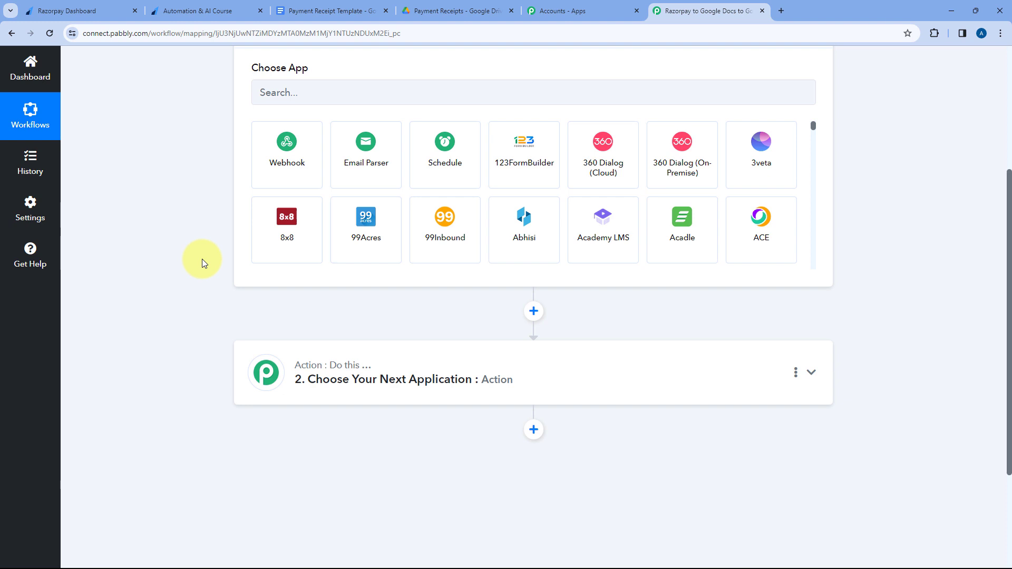
Inspect the Payment Receipt Template's placeholders and the Payment Receipts folder in Google Drive.
click(332, 11)
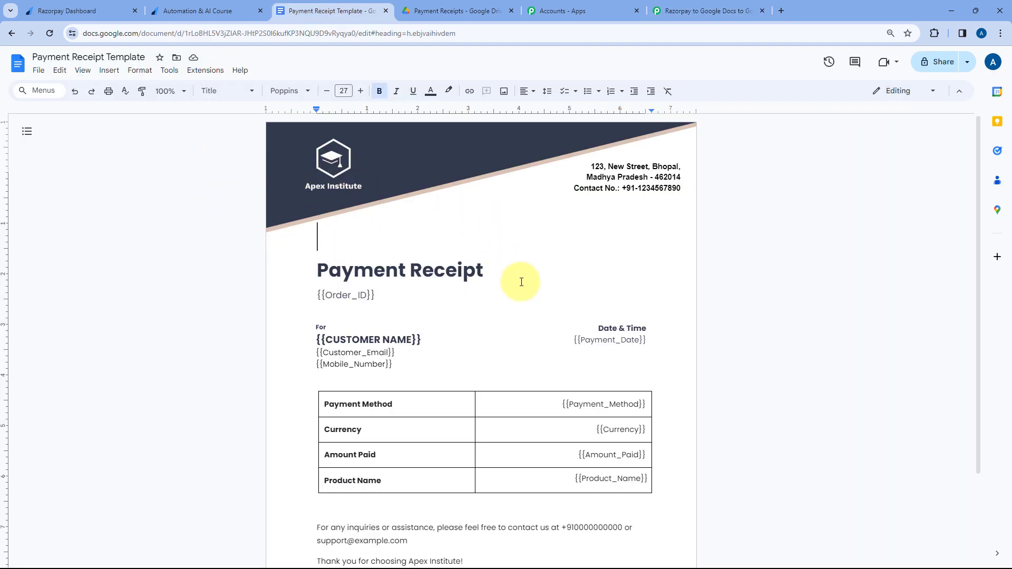
scroll(438, 232, down, 2)
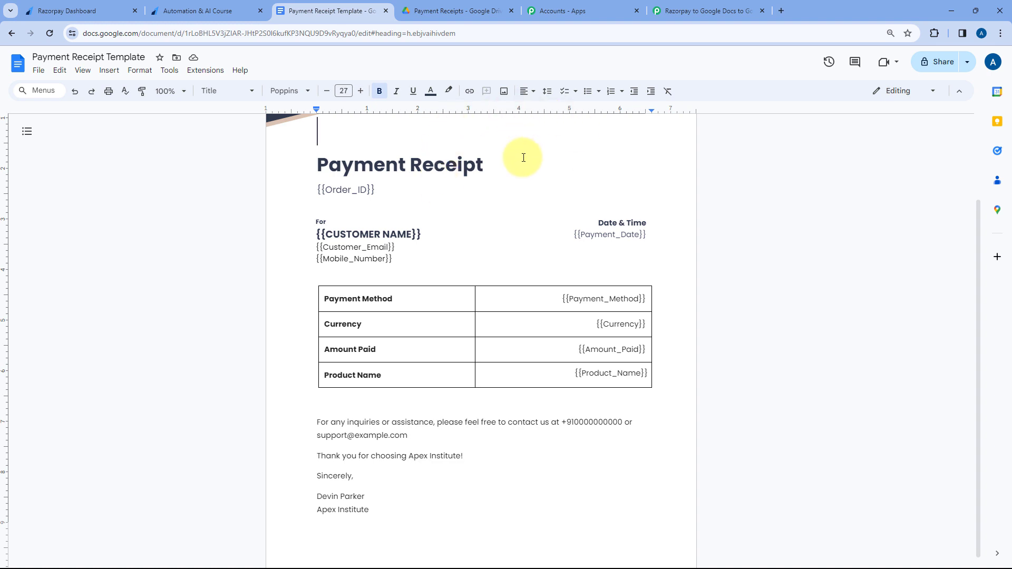
click(453, 10)
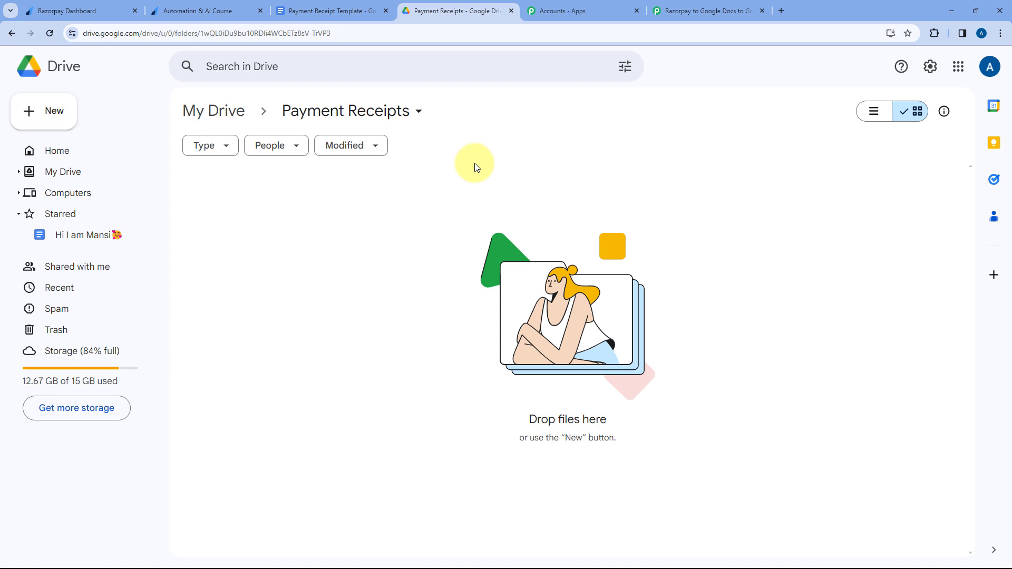
click(327, 10)
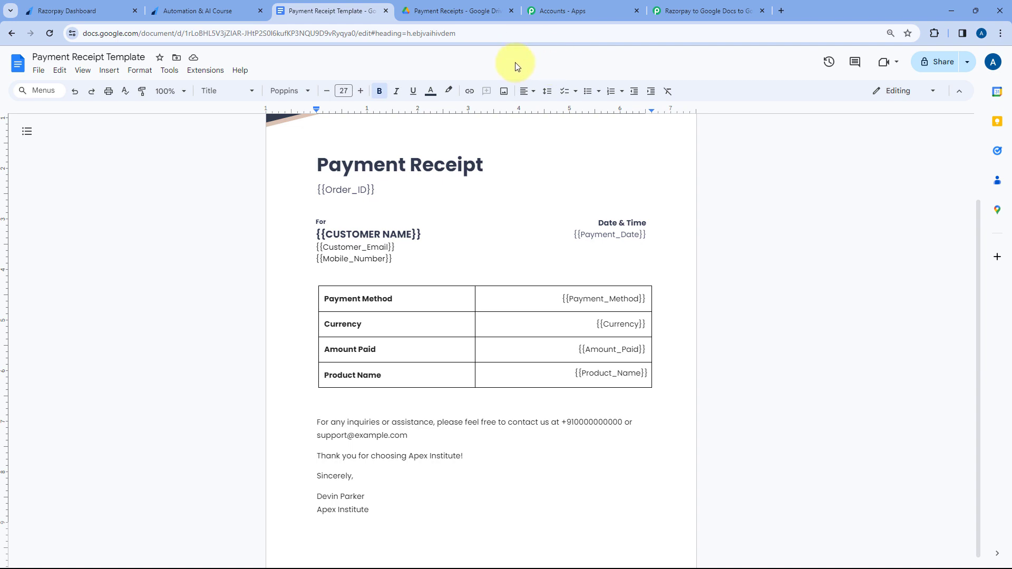
Set the workflow's trigger app to Razorpay and its trigger event to Payment Captured.
click(198, 14)
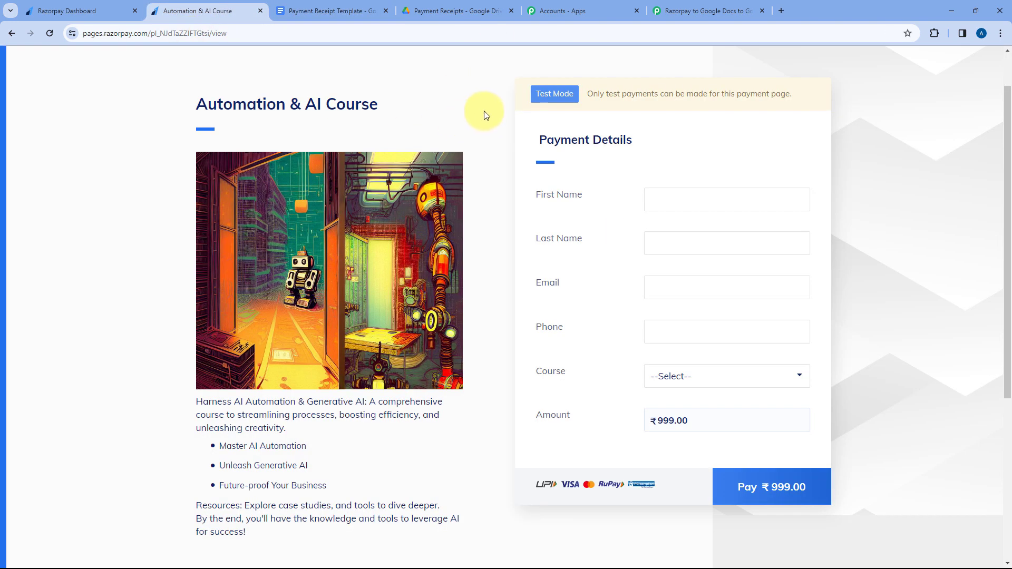
click(713, 9)
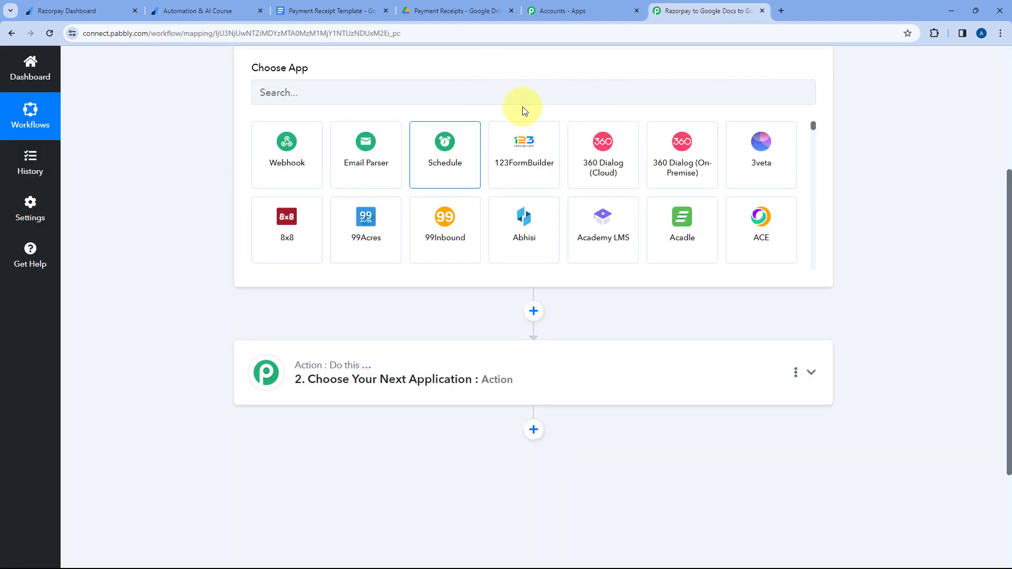
scroll(255, 190, up, 3)
click(257, 251)
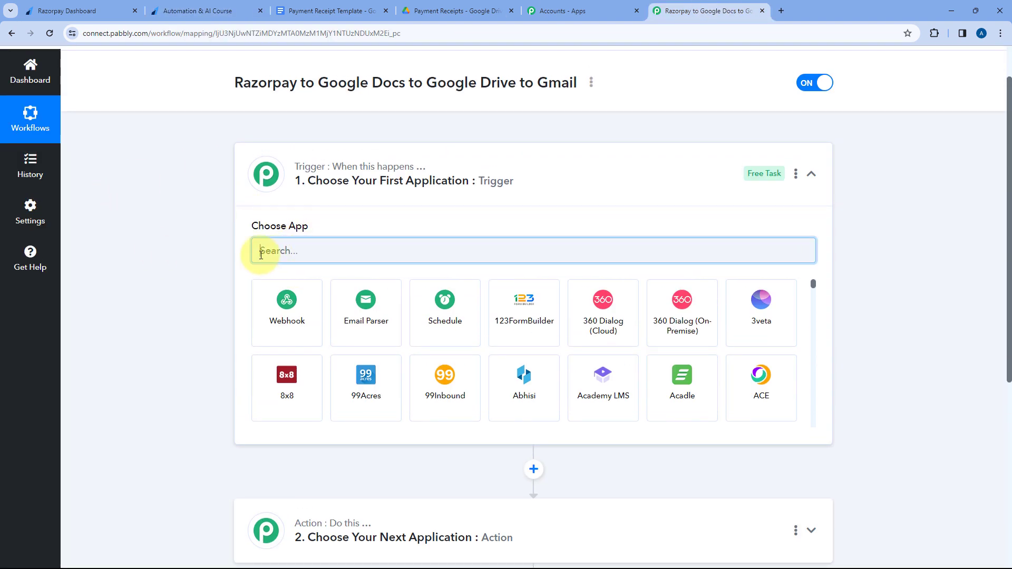
text(Razor)
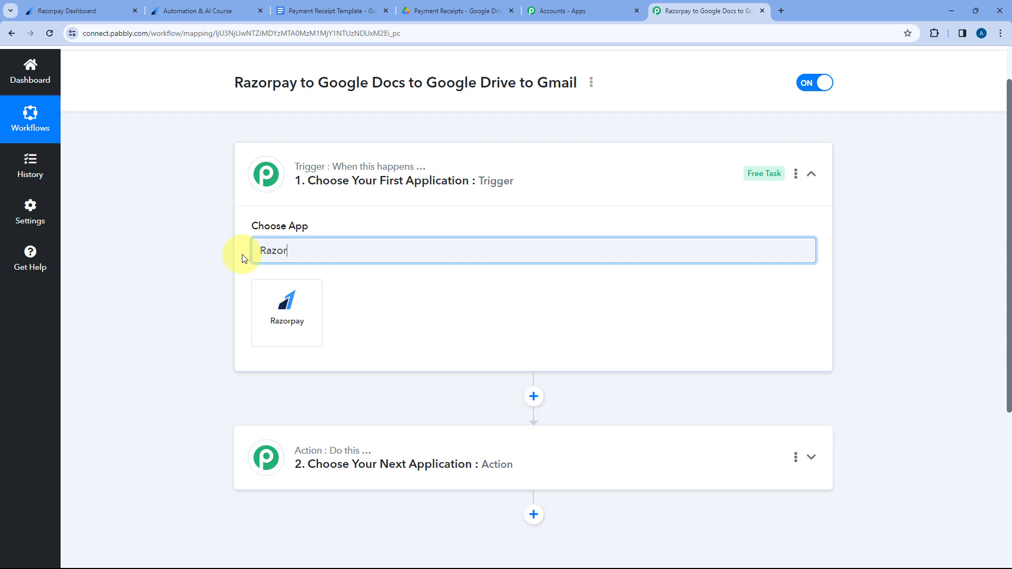
click(272, 306)
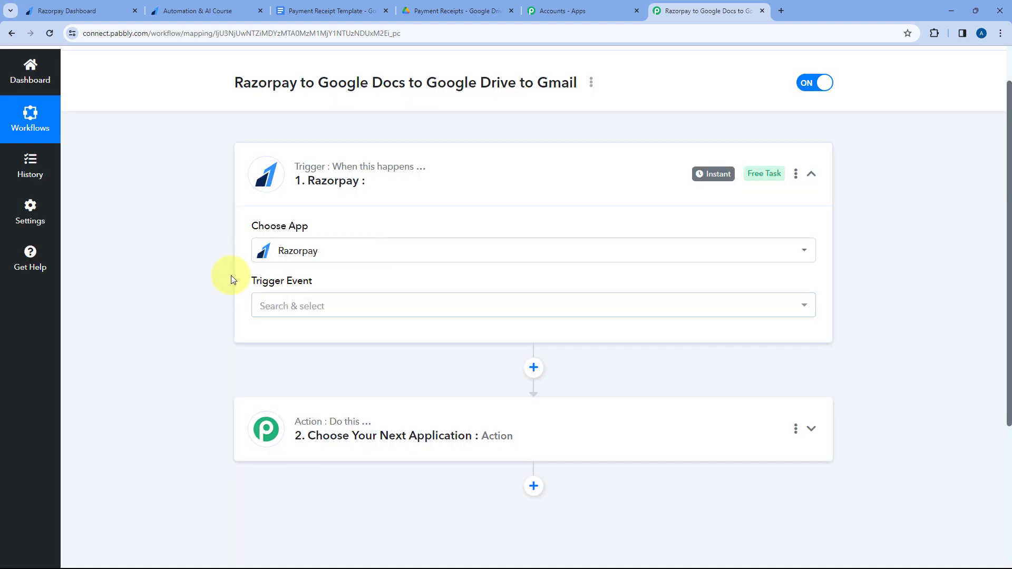
scroll(228, 275, down, 1)
click(356, 255)
scroll(216, 263, down, 3)
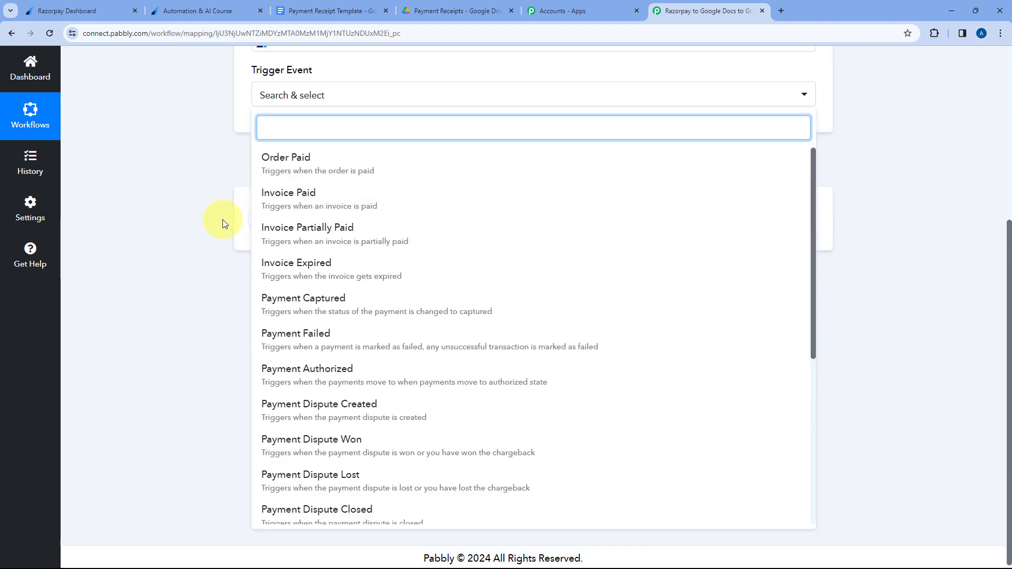
click(322, 299)
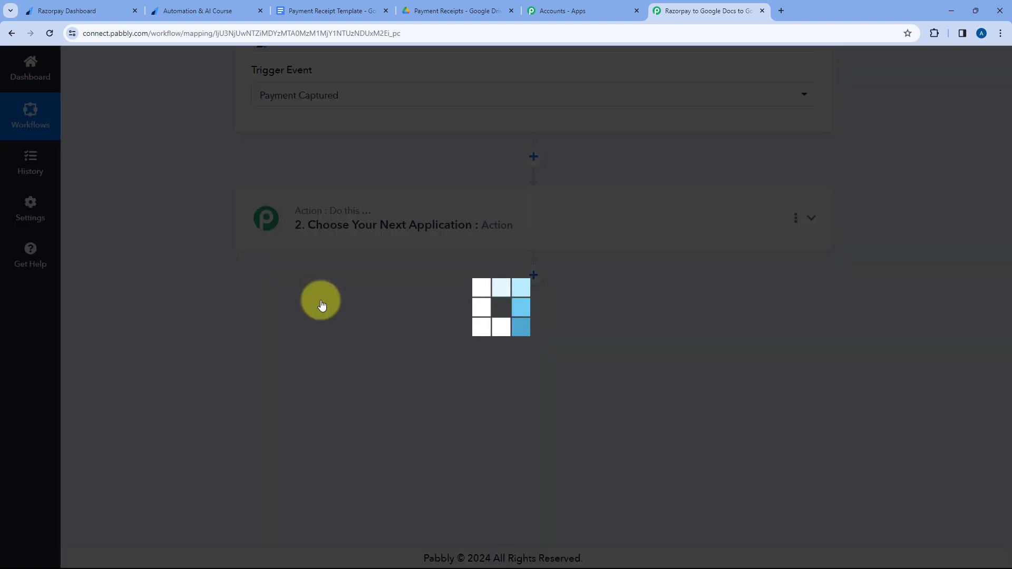
Read the webhook setup instructions of the Razorpay trigger and copy its webhook URL.
scroll(321, 301, up, 3)
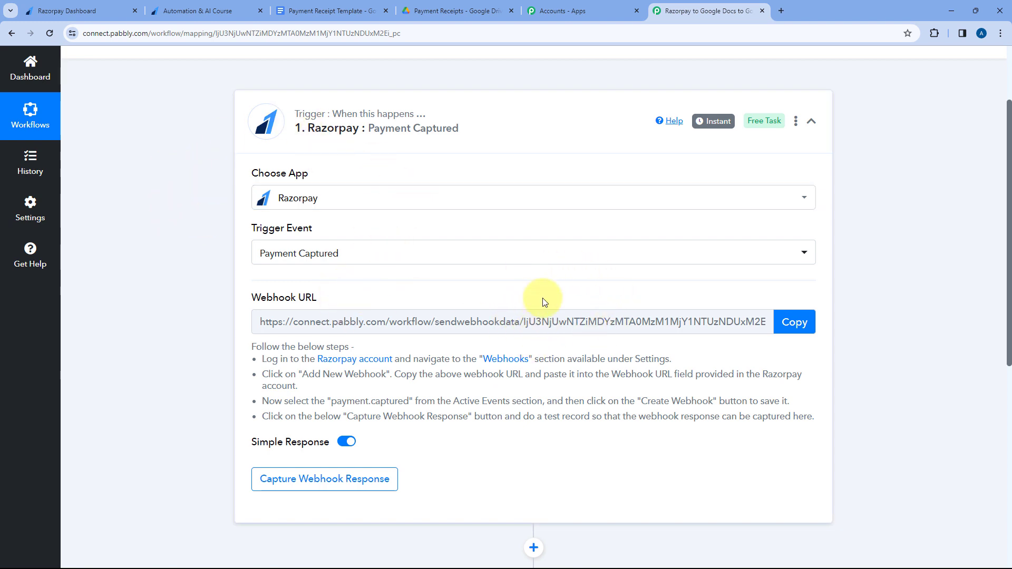
drag(251, 345, 817, 416)
click(806, 395)
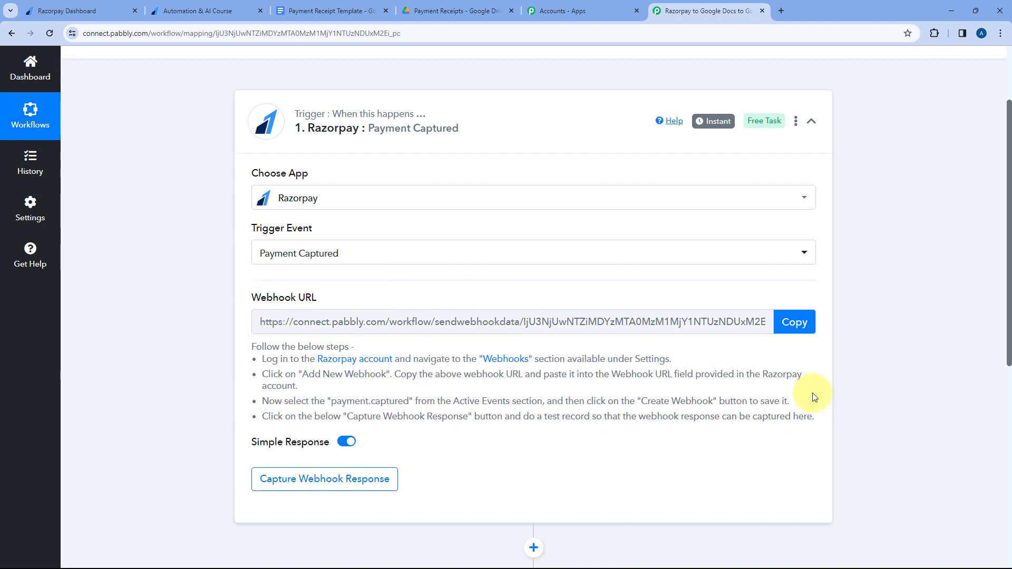
click(795, 322)
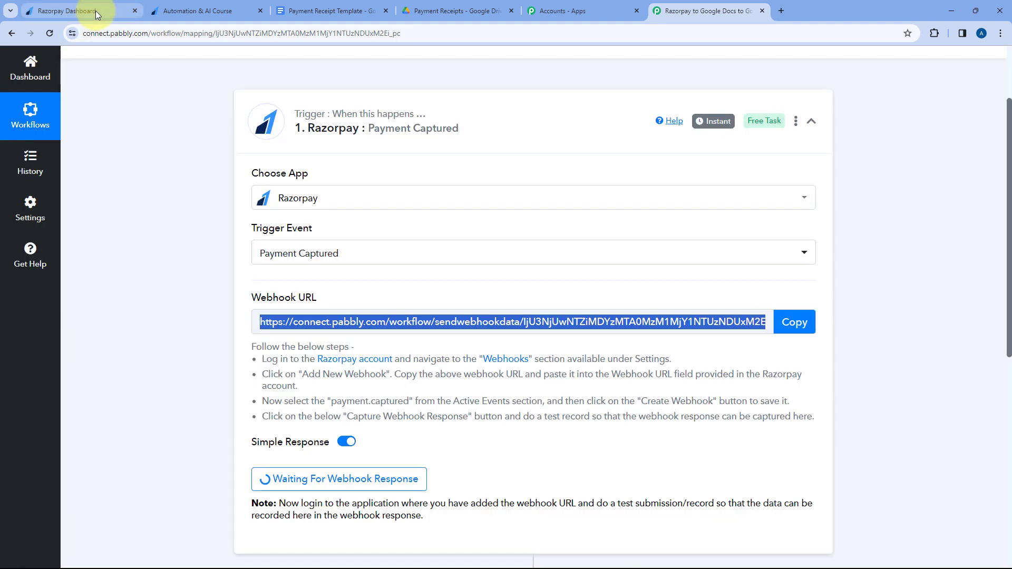
Switch to the Razorpay dashboard and open the Webhooks page from the account settings.
click(91, 10)
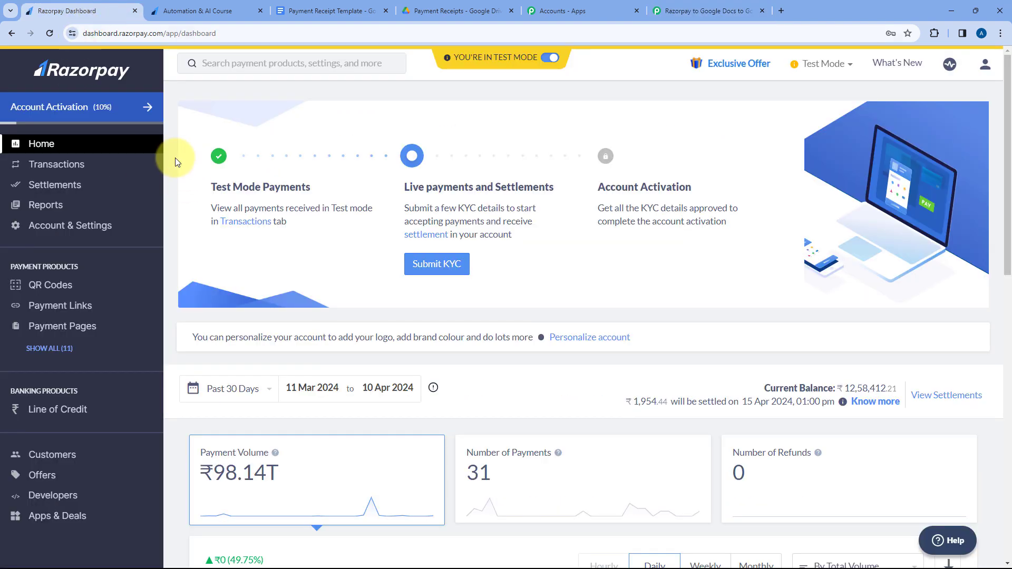
click(56, 230)
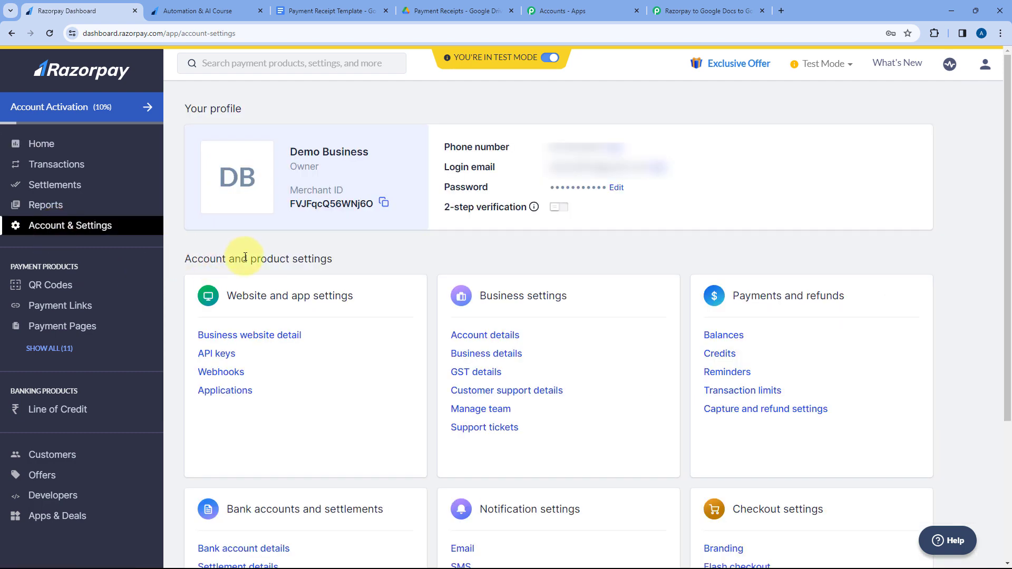
scroll(290, 259, down, 2)
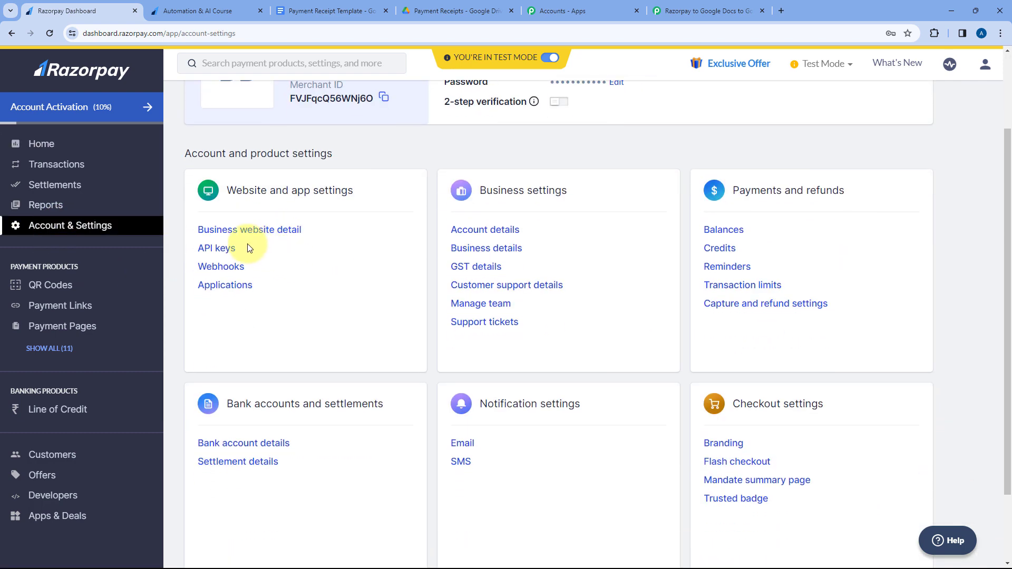
click(216, 268)
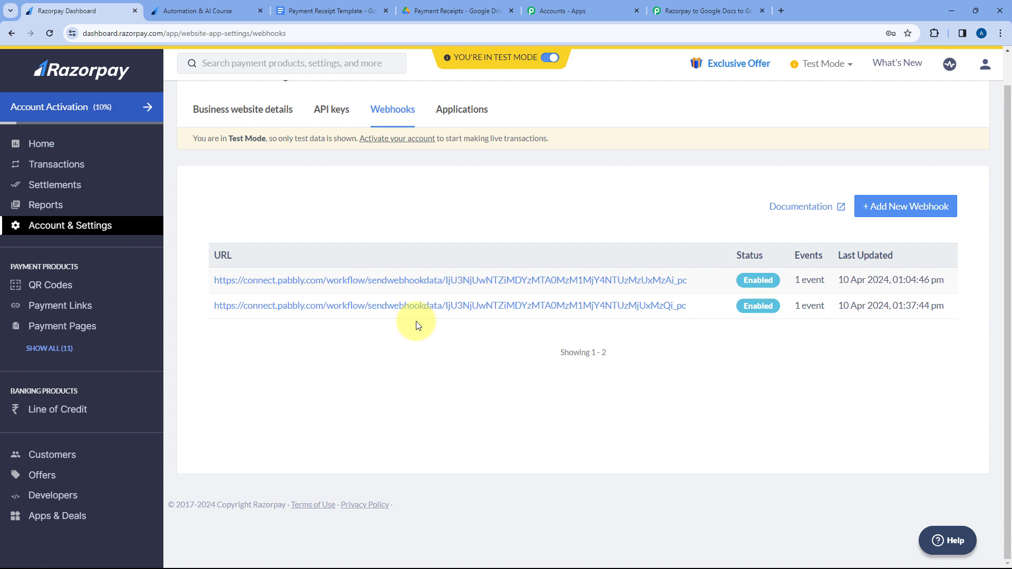
Start a new Razorpay webhook and paste the webhook URL copied from the Pabbly Connect trigger.
click(889, 214)
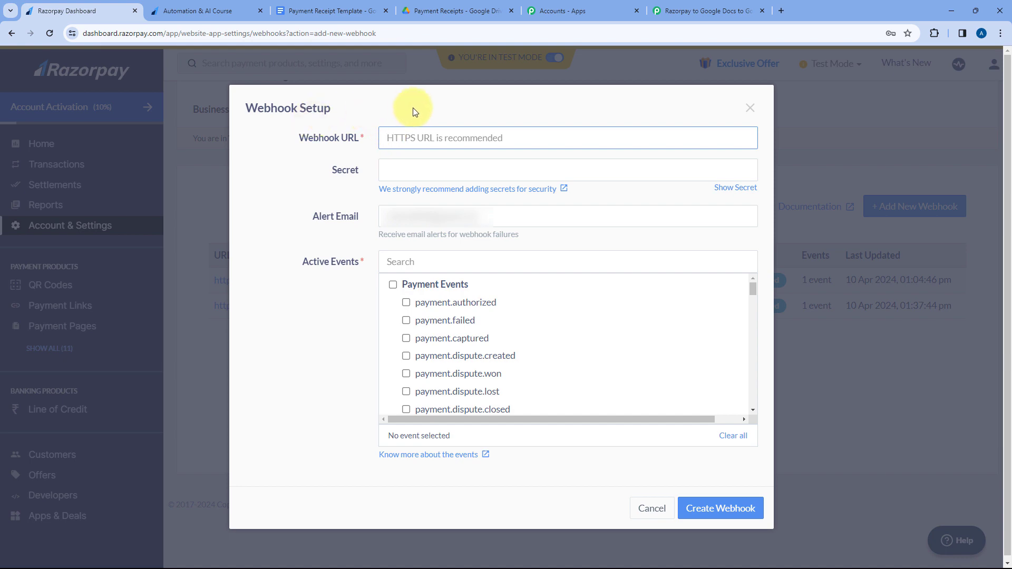
right_click(390, 137)
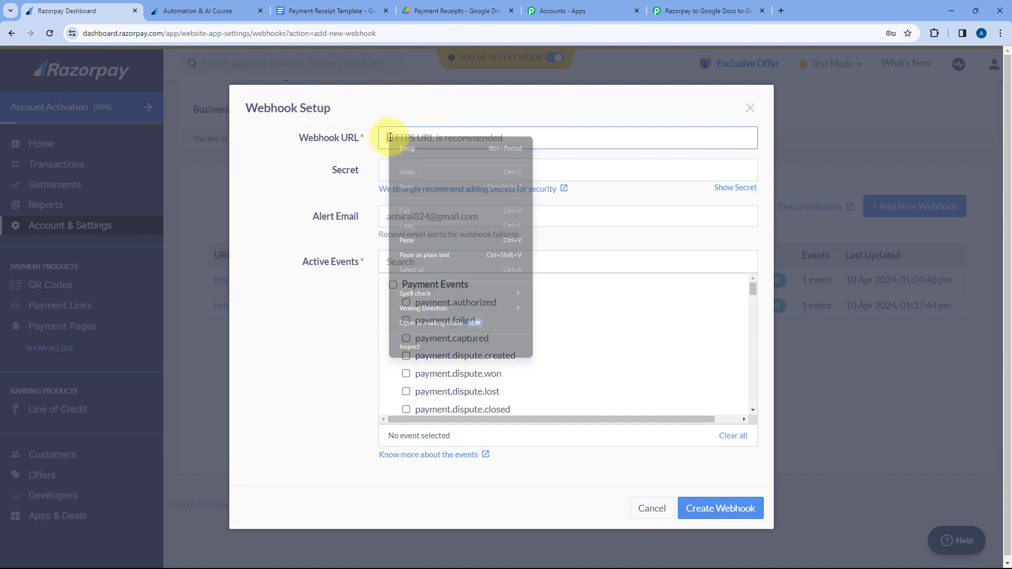
click(427, 239)
click(707, 10)
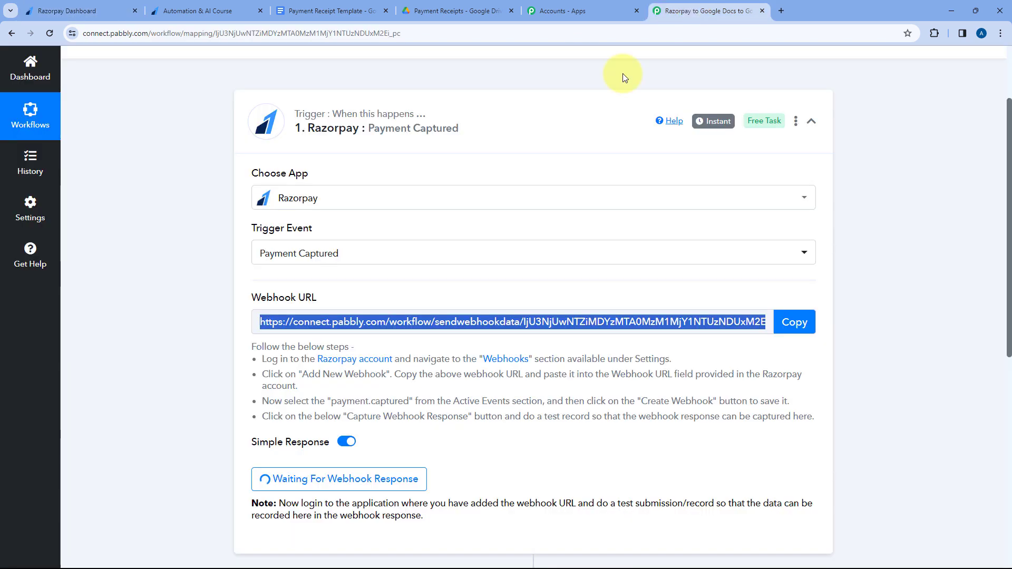
click(788, 316)
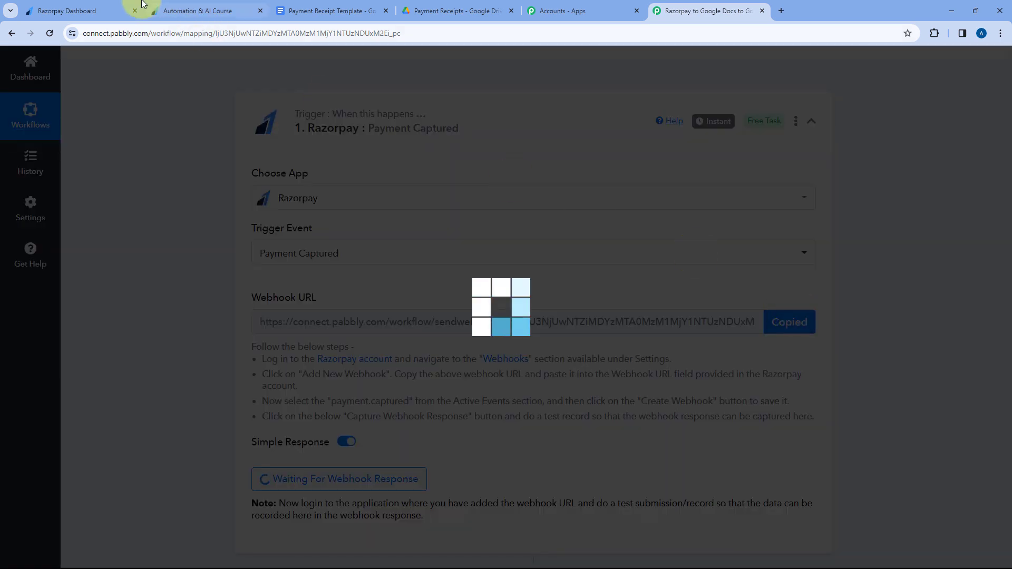
click(67, 11)
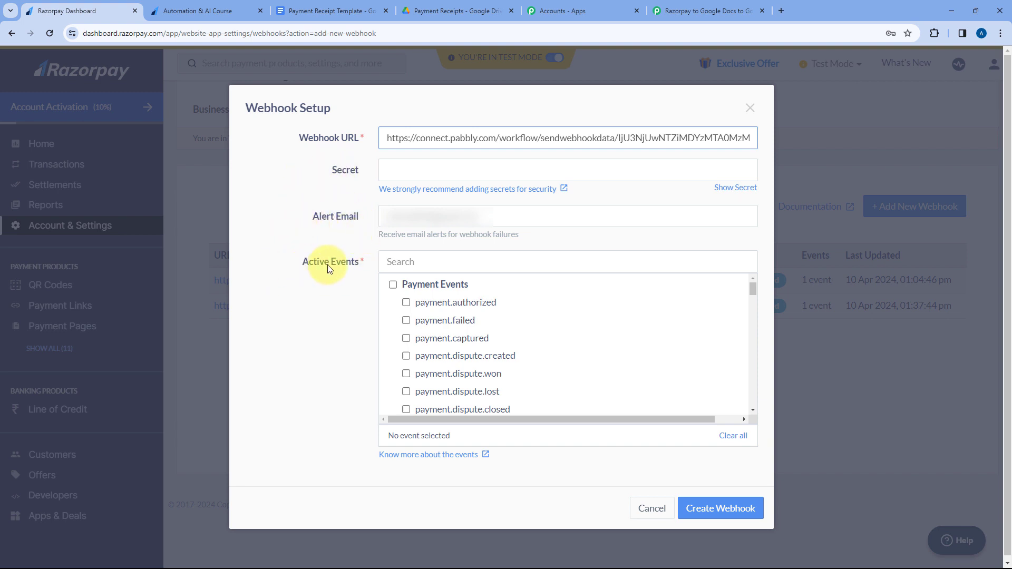
Enable the payment.captured event, check it against the Pabbly Connect trigger's instructions, and create the webhook.
click(407, 343)
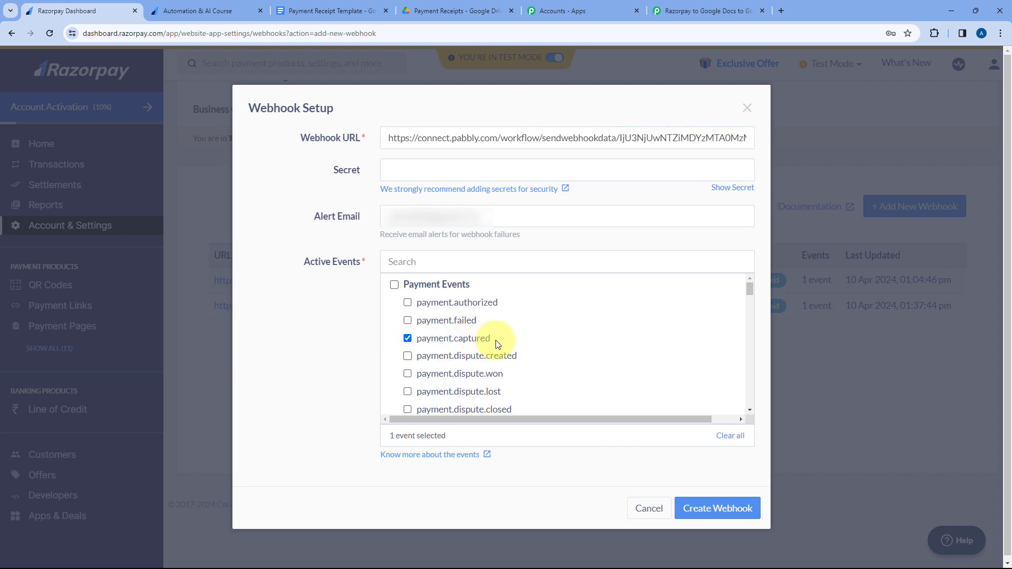
click(707, 10)
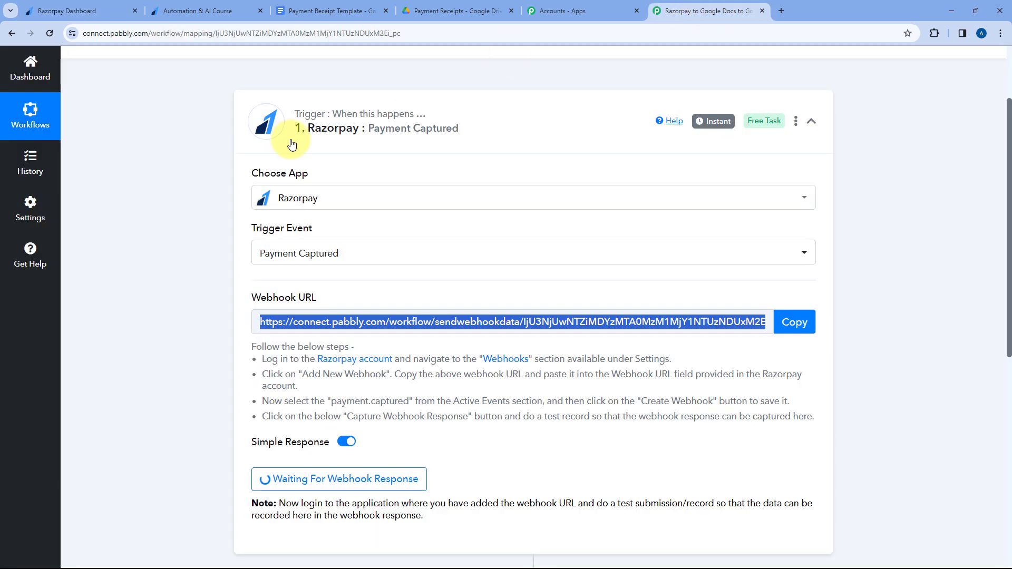
scroll(281, 303, down, 2)
scroll(282, 303, down, 1)
drag(252, 188, 680, 278)
click(644, 228)
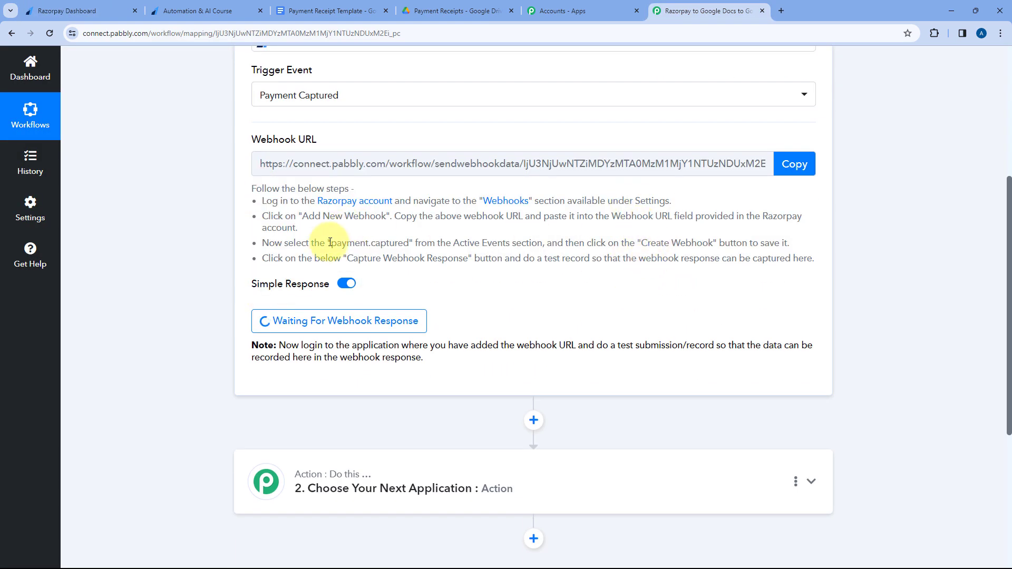
drag(331, 243, 411, 243)
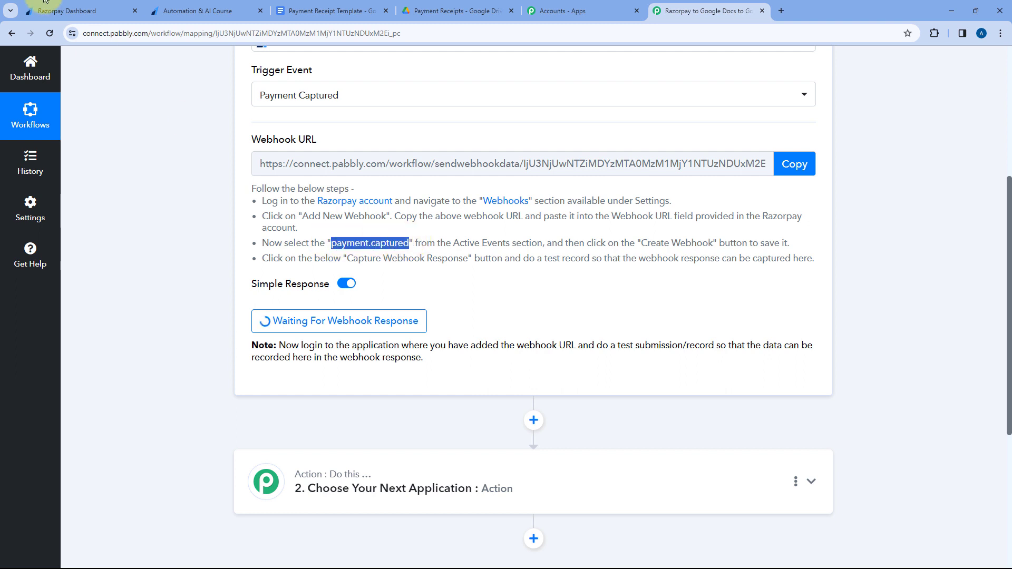
click(79, 10)
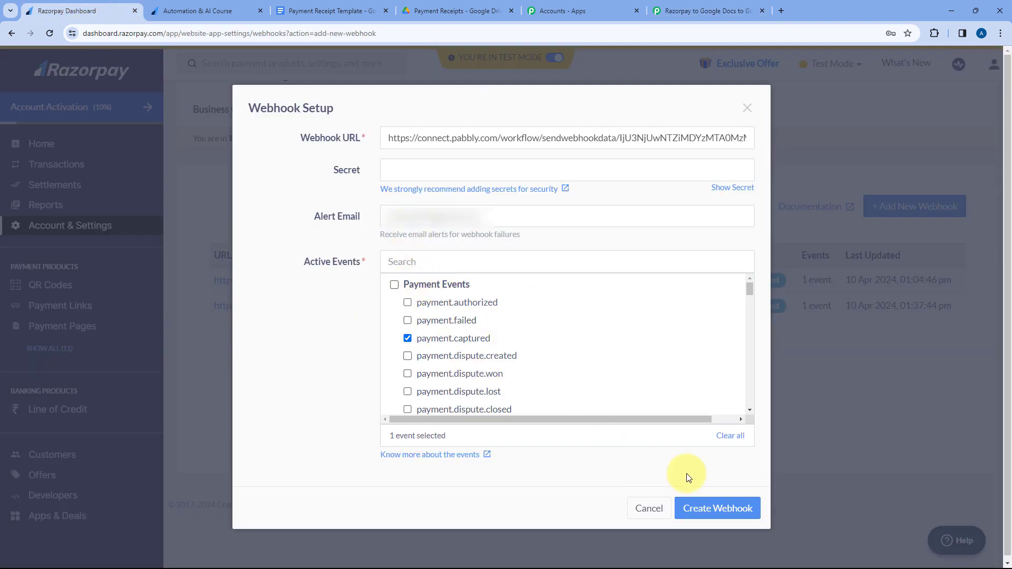
click(725, 510)
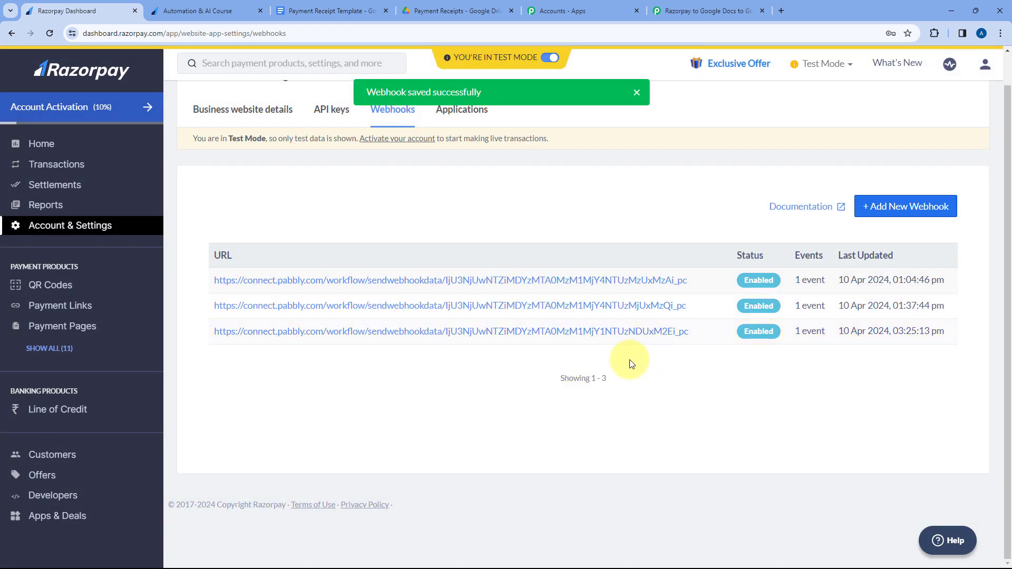
Check the trigger's webhook capture status in Pabbly Connect and view the Automation & AI Course payment page.
click(686, 7)
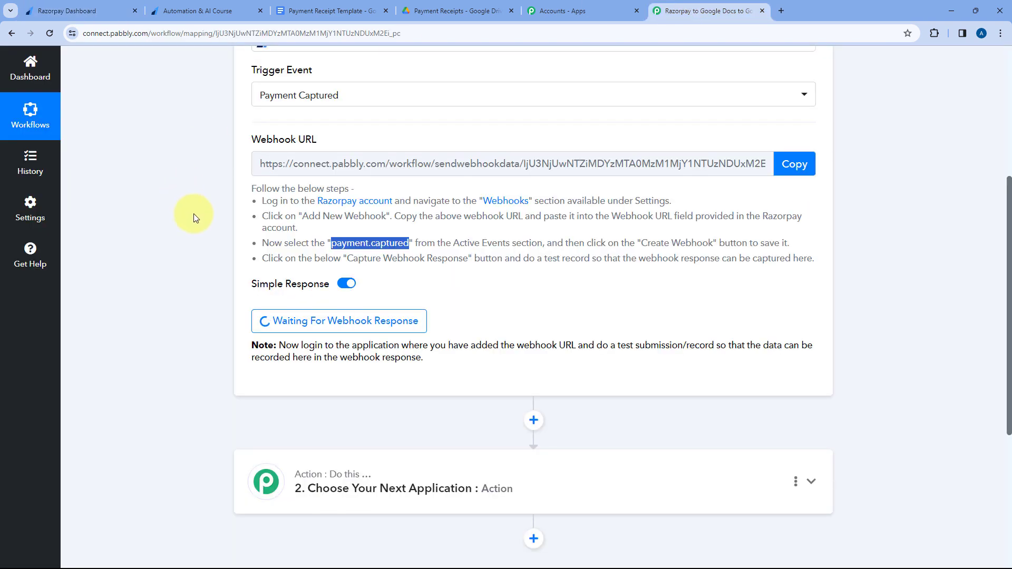
scroll(194, 213, down, 1)
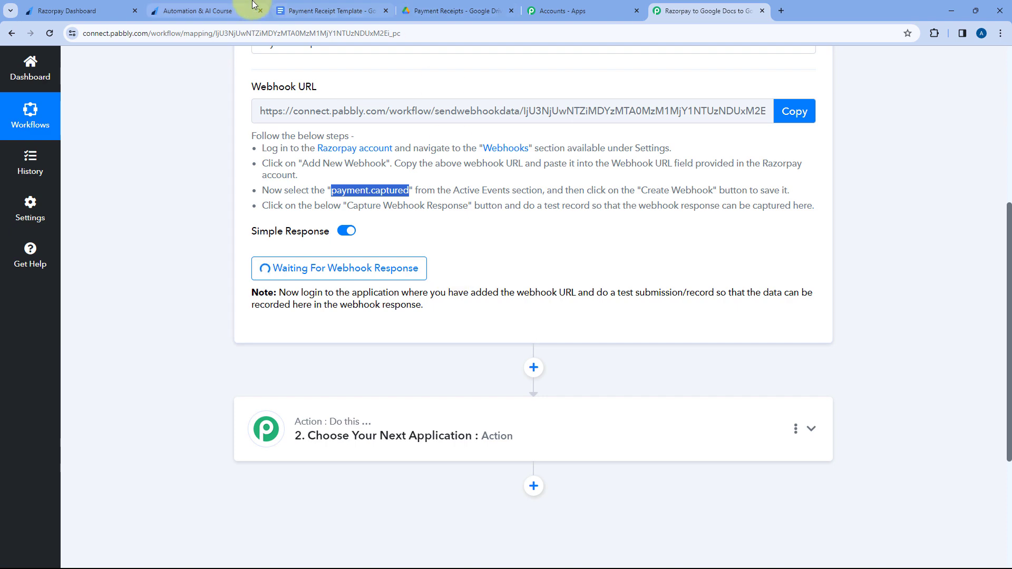
click(232, 7)
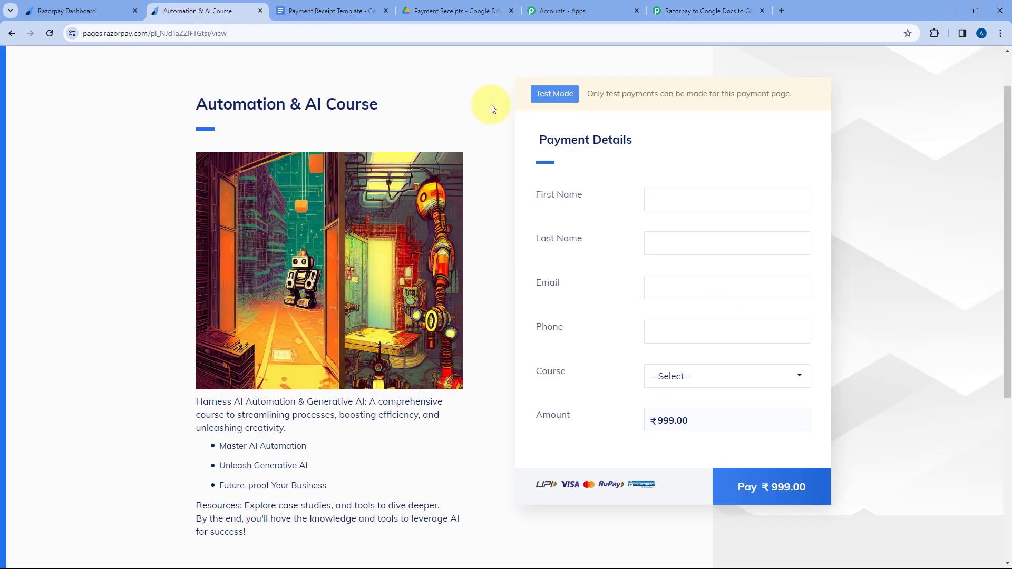
scroll(486, 131, up, 1)
scroll(472, 140, down, 1)
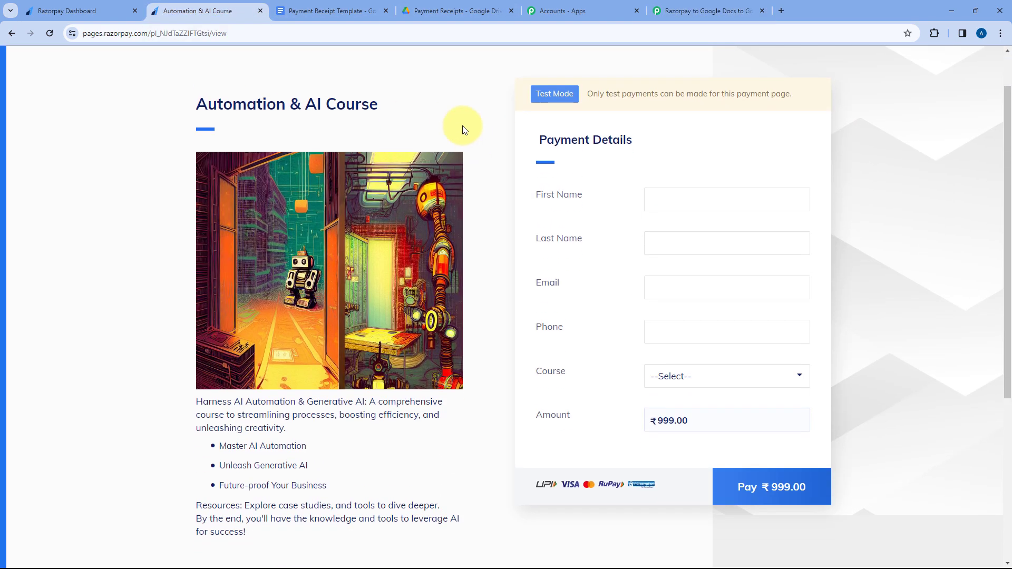
drag(382, 106, 254, 97)
click(438, 101)
scroll(477, 153, down, 1)
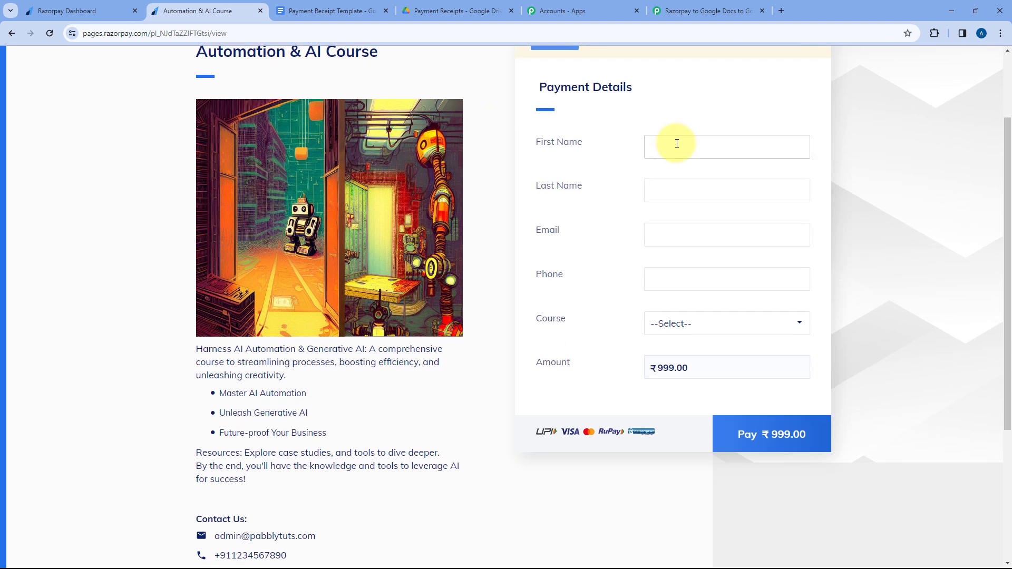
Fill in the test customer's first name, last name, email and phone number in the course payment form.
click(677, 143)
text(Demo)
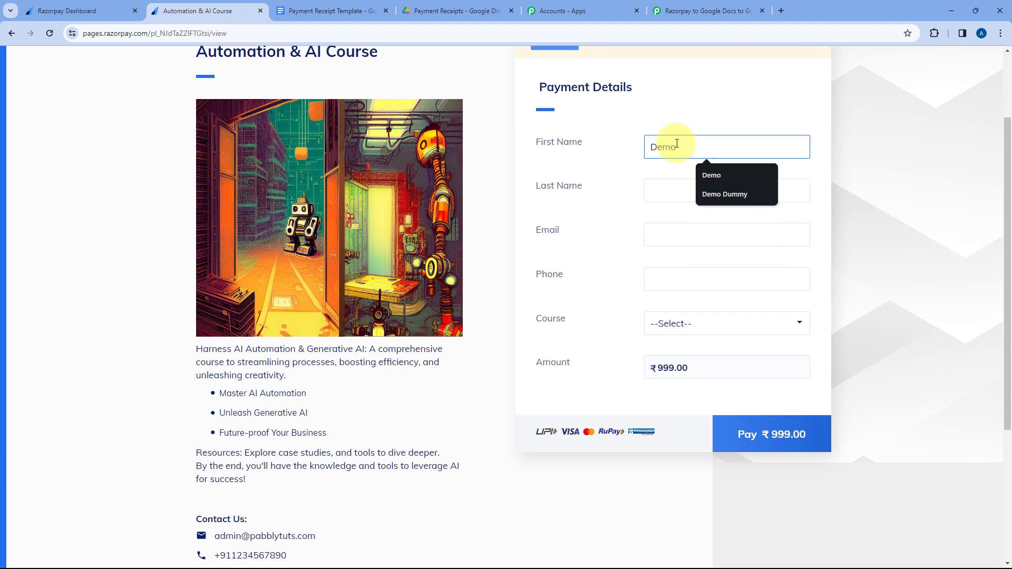
key(Tab)
text(Us)
key(Tab)
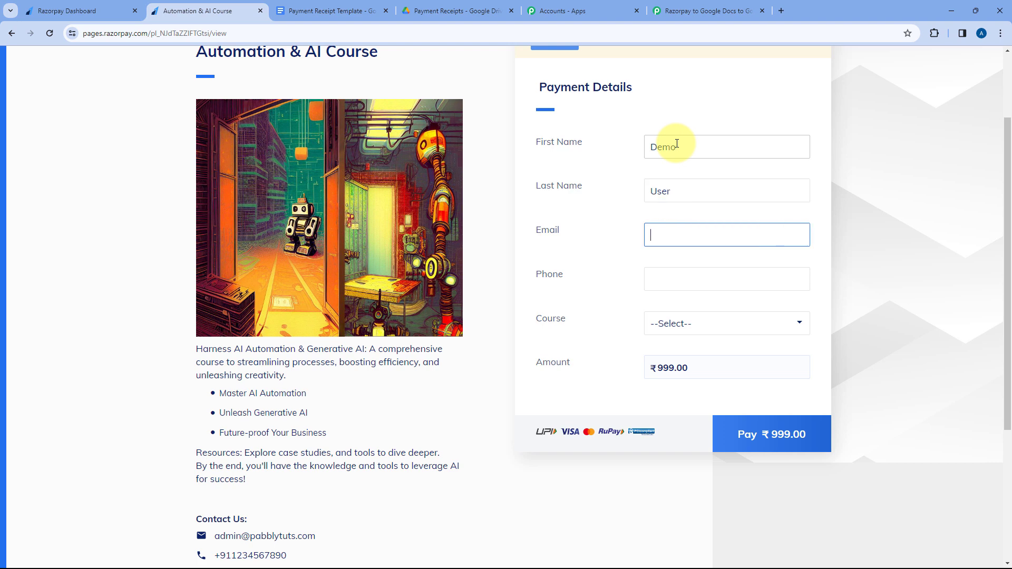
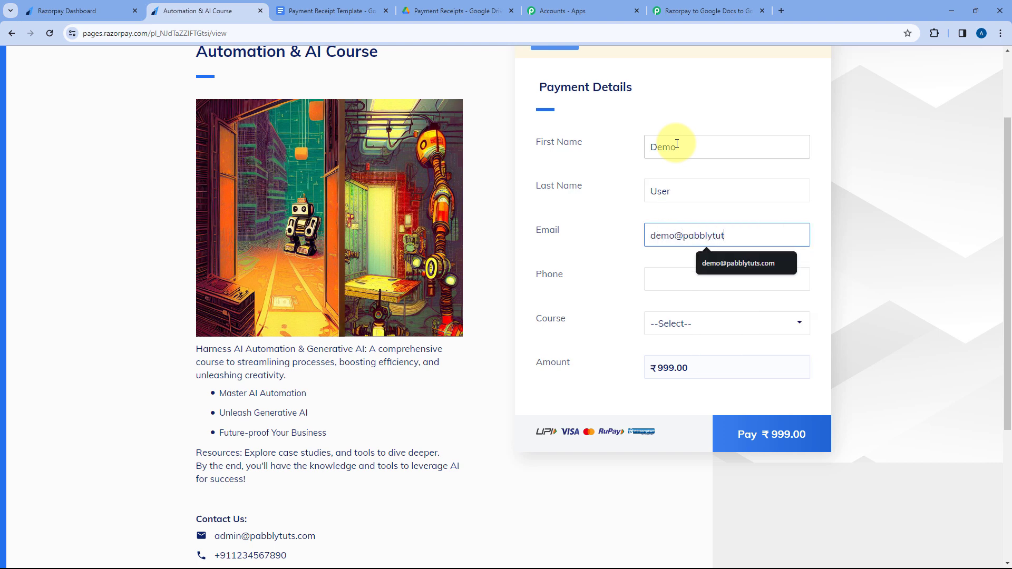
key(Tab)
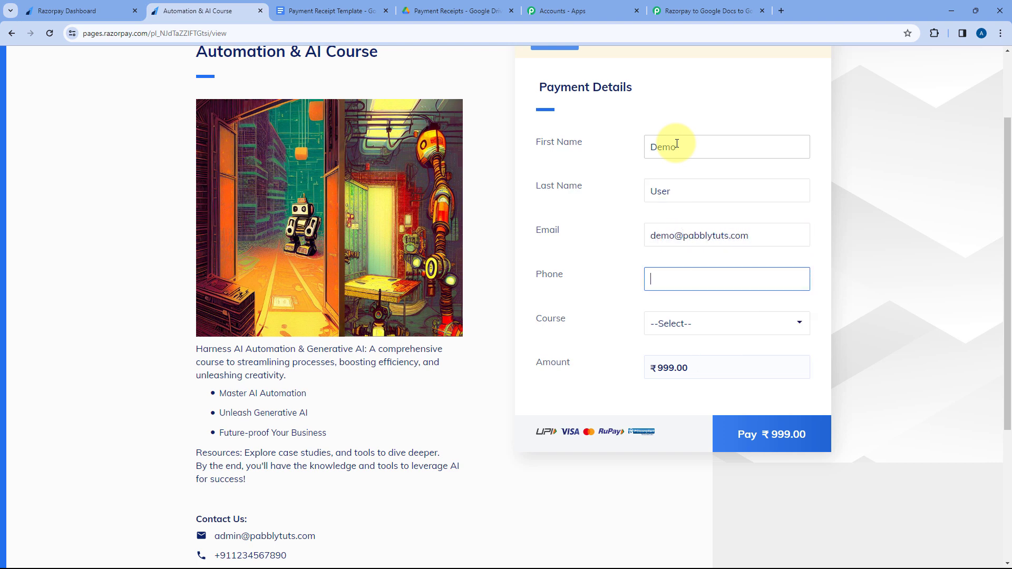
text(1234567899)
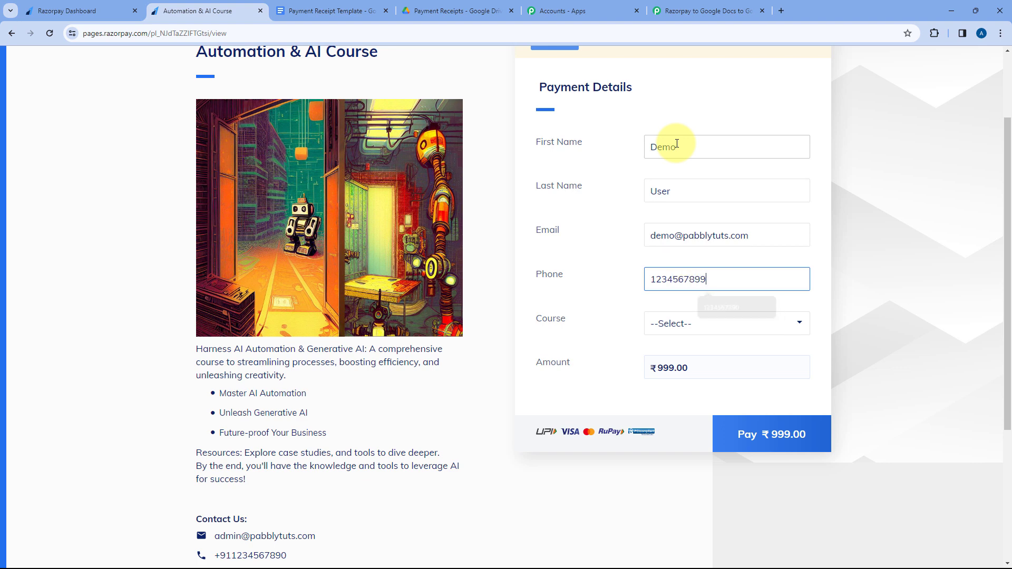
Correct the customer's phone number to include the country code and choose Automation & AI Course as the course.
key(BackSpace)
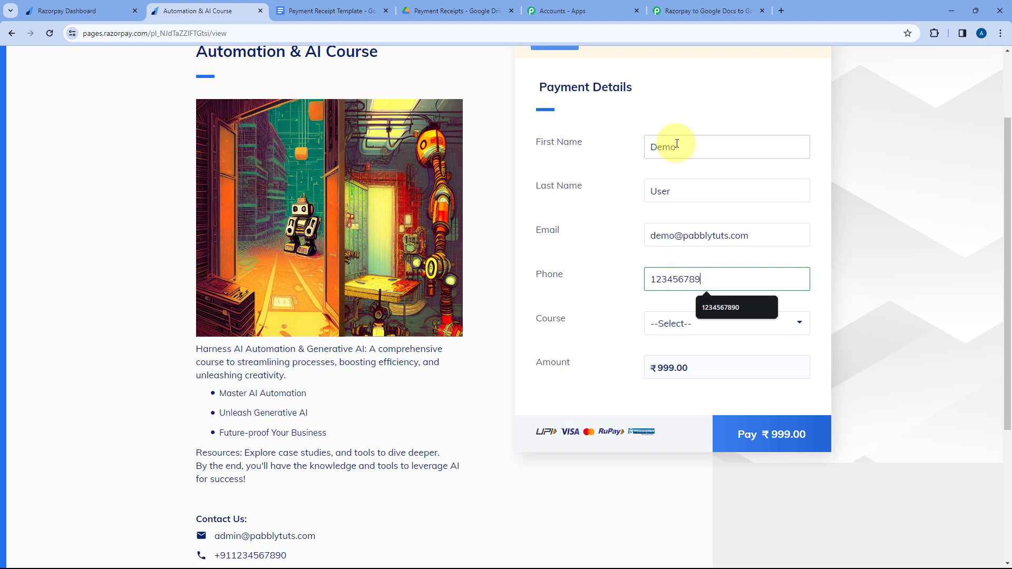
text(0)
text(+9)
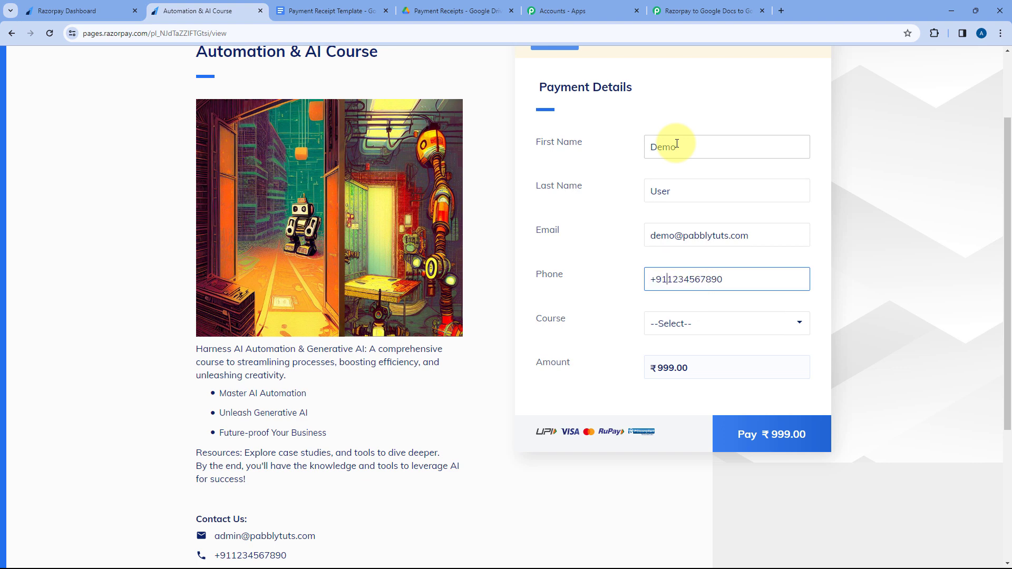
text(1)
click(678, 325)
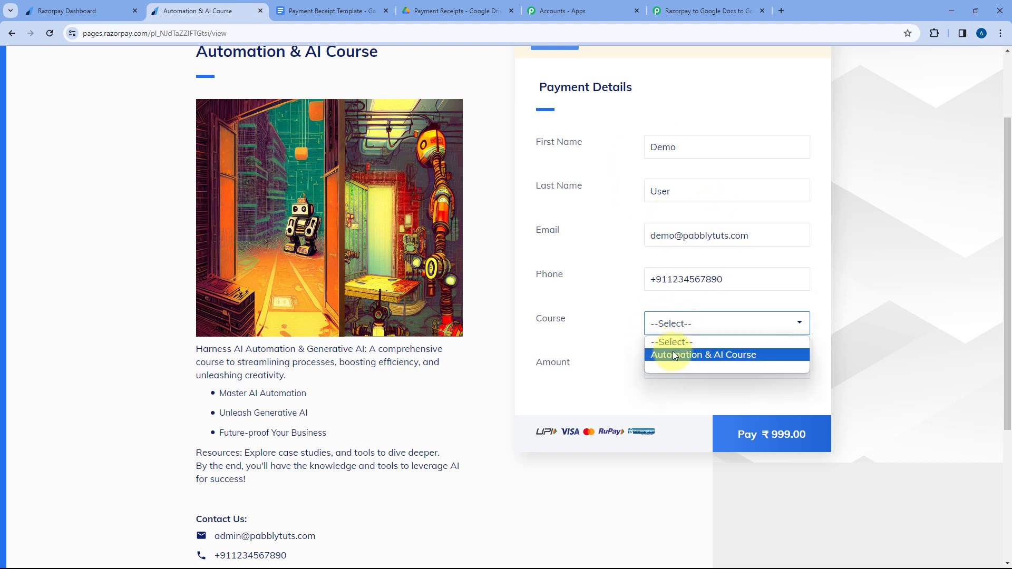
click(675, 355)
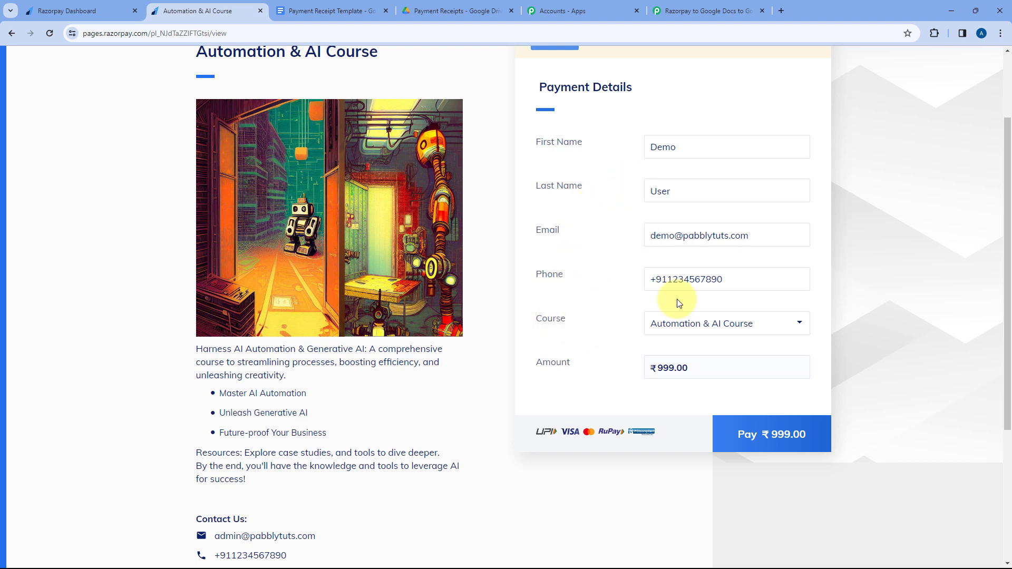
click(720, 324)
click(712, 355)
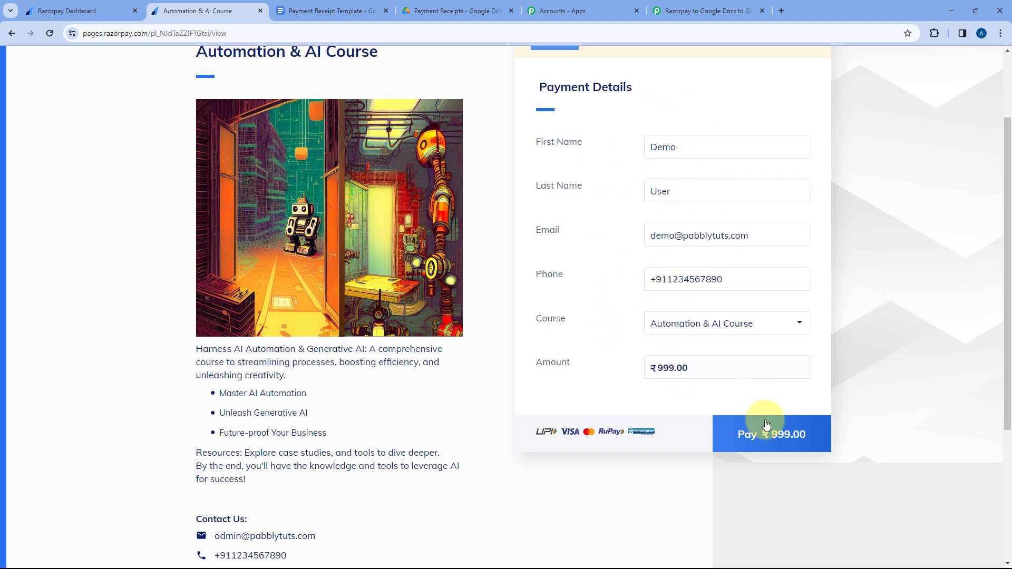
Proceed to pay ₹999 by card and fill in the card number, expiry, cardholder's name and CVV.
click(768, 437)
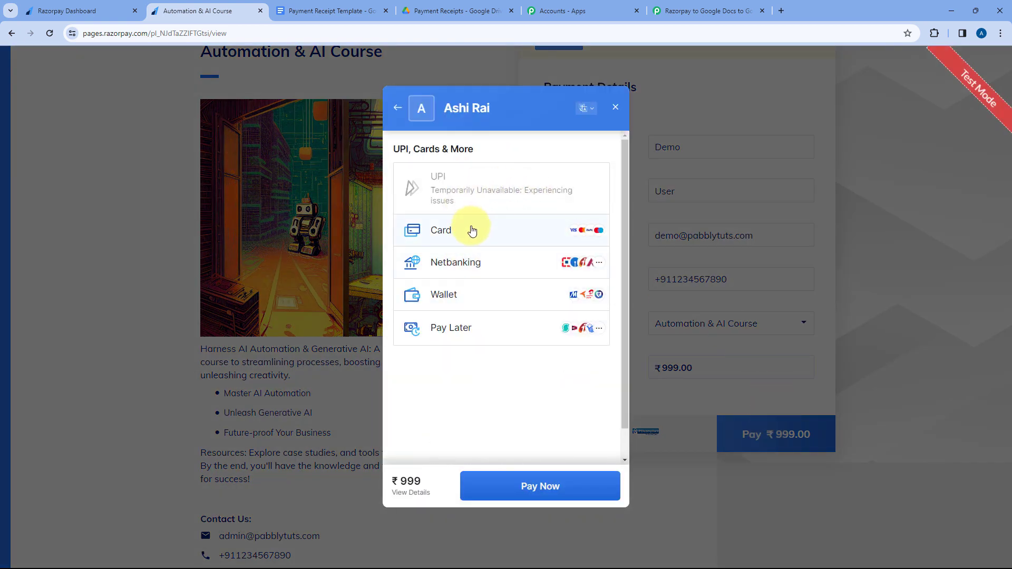
click(472, 230)
text(41)
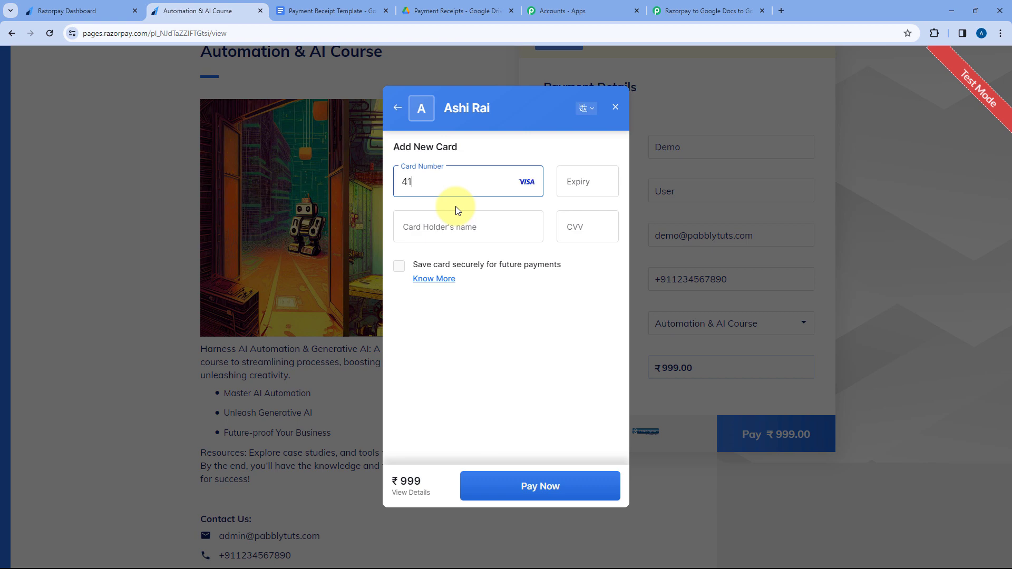
text(1111)
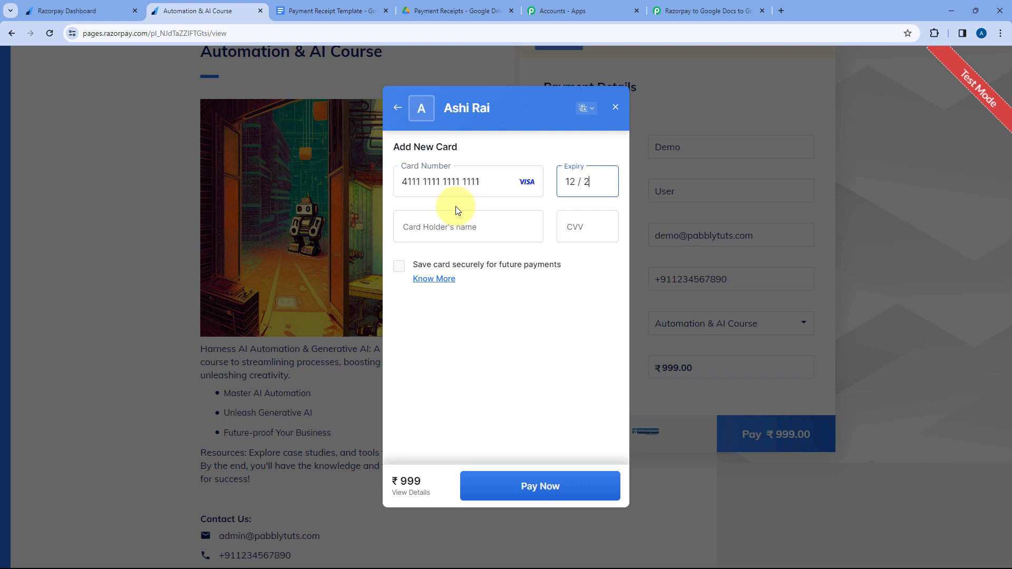
text(11111111111225Demo)
key(Tab)
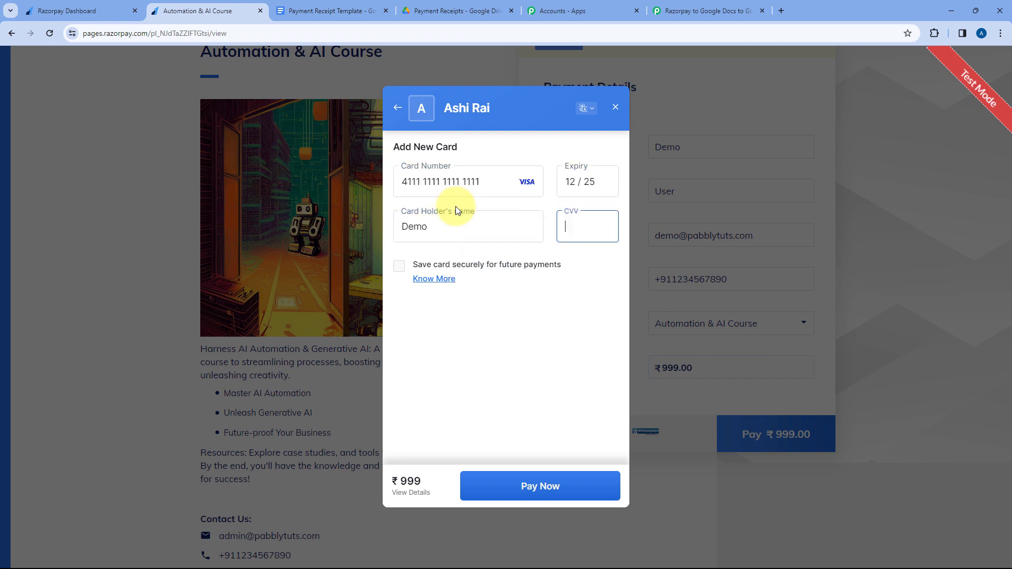
text(123)
Submit the card payment without saving the card and confirm it with the OTP.
key(Return)
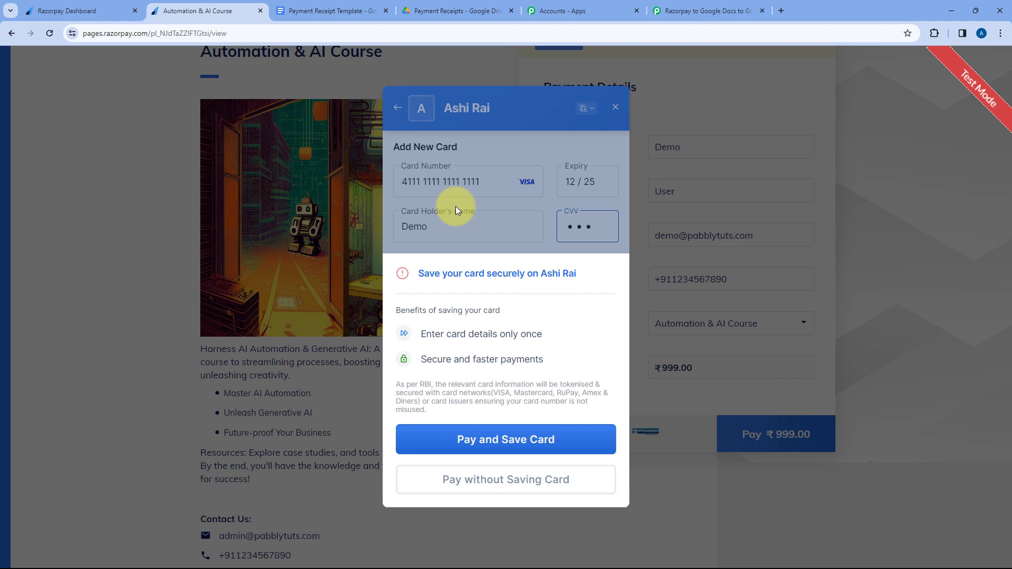
click(528, 480)
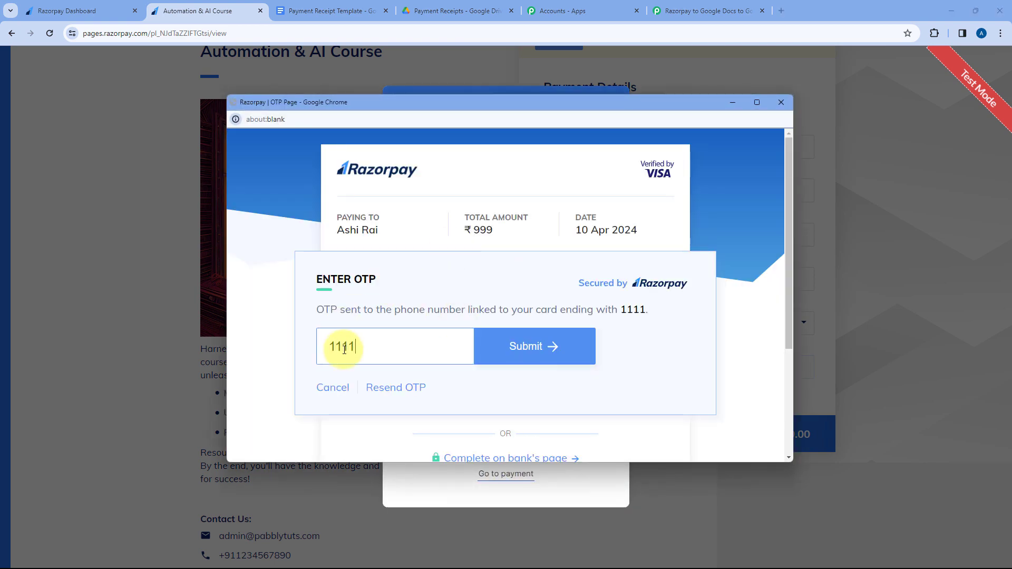
key(Return)
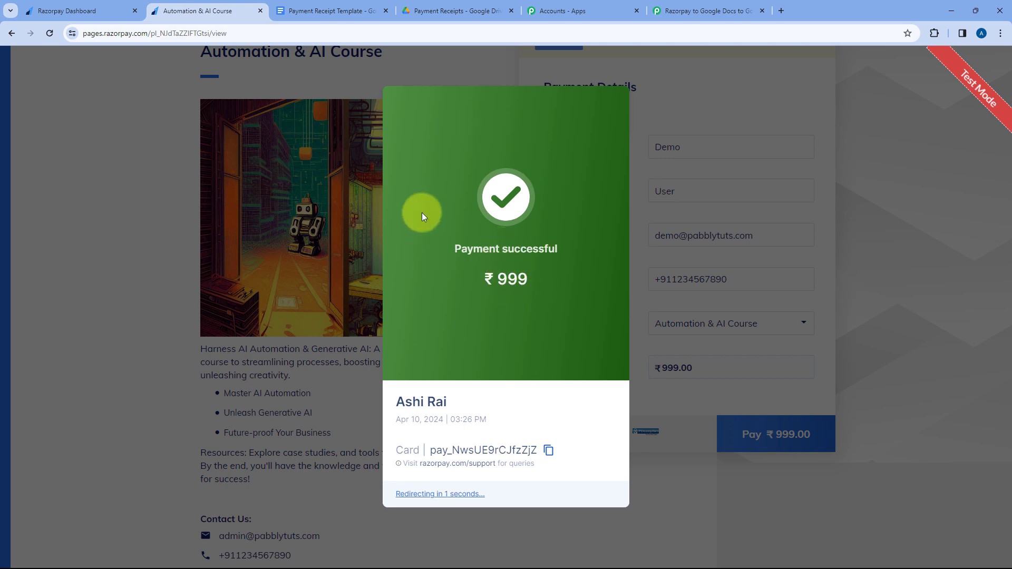
Check the payment page result and the Razorpay webhook list, then view the webhook response received in the Pabbly Connect trigger.
scroll(494, 286, up, 2)
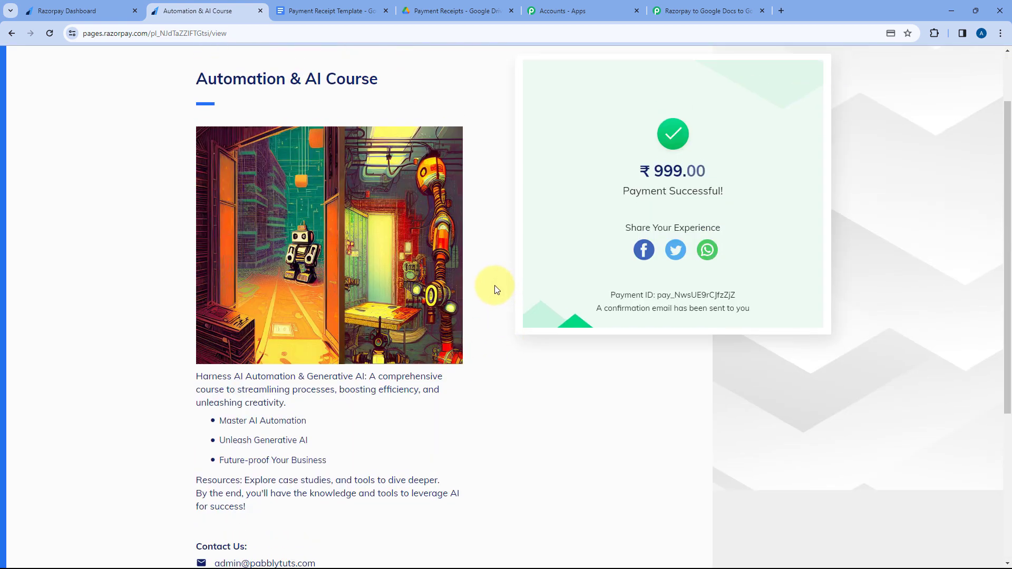
click(79, 11)
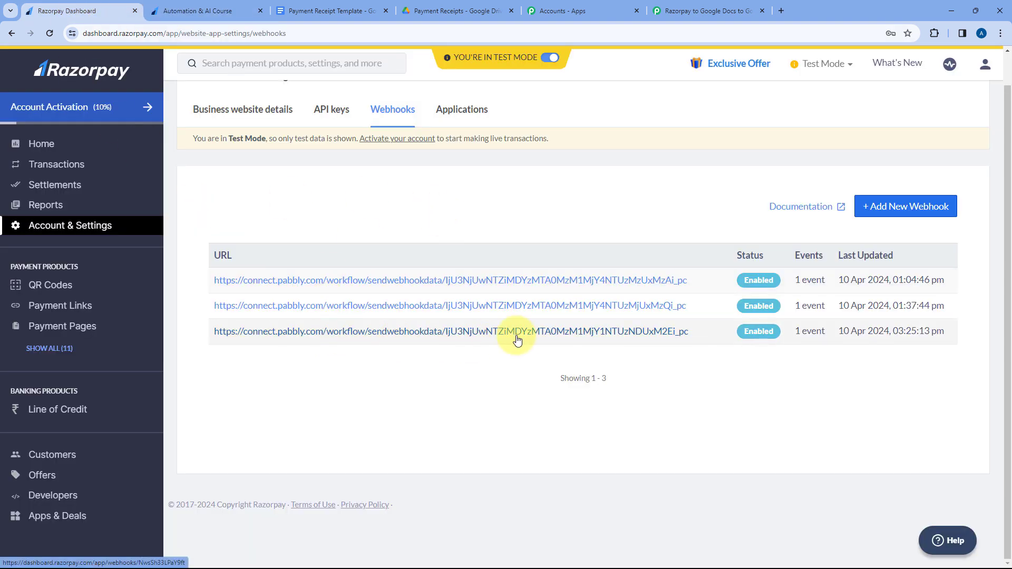
click(719, 10)
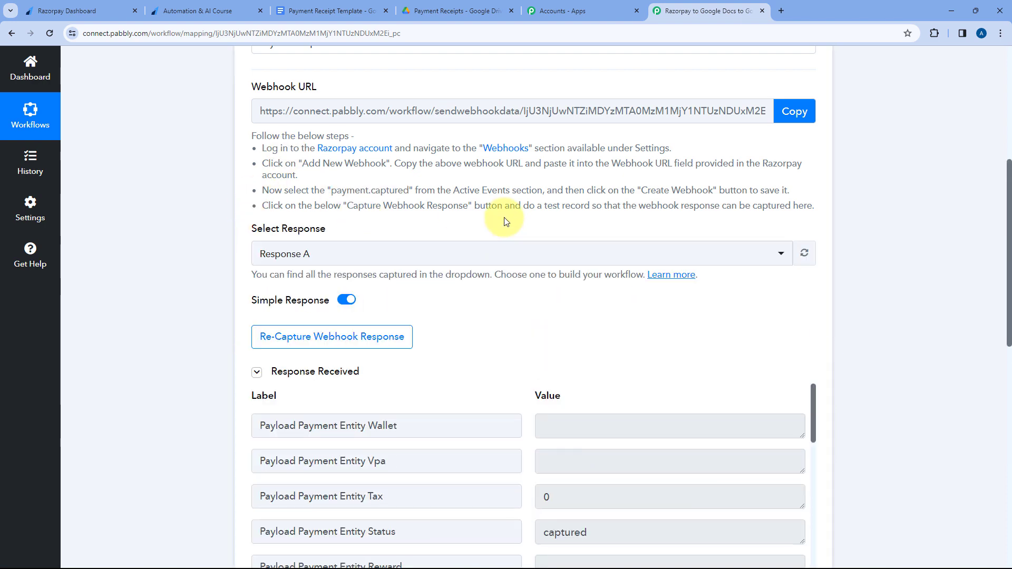
scroll(504, 223, down, 4)
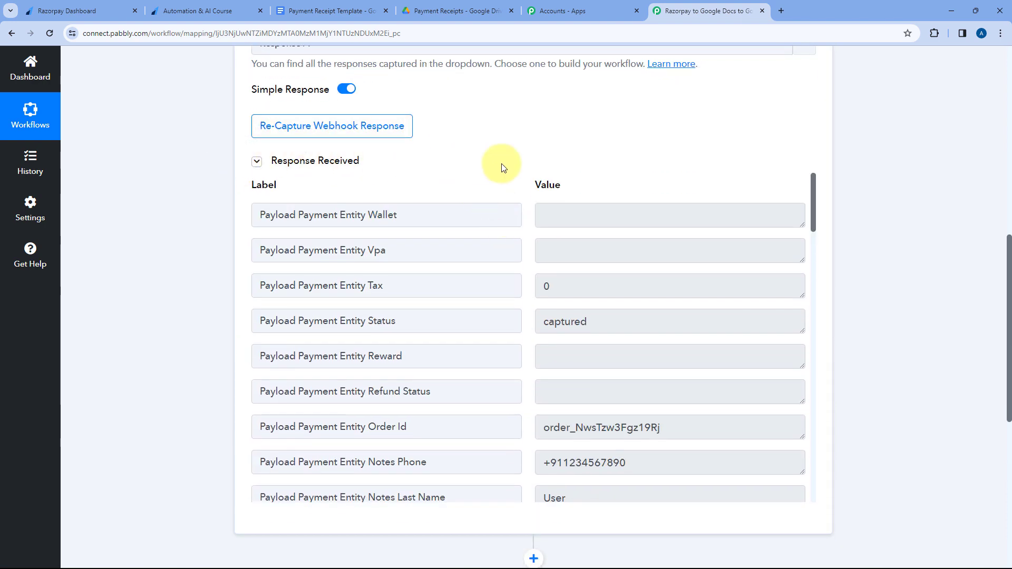
scroll(516, 171, down, 1)
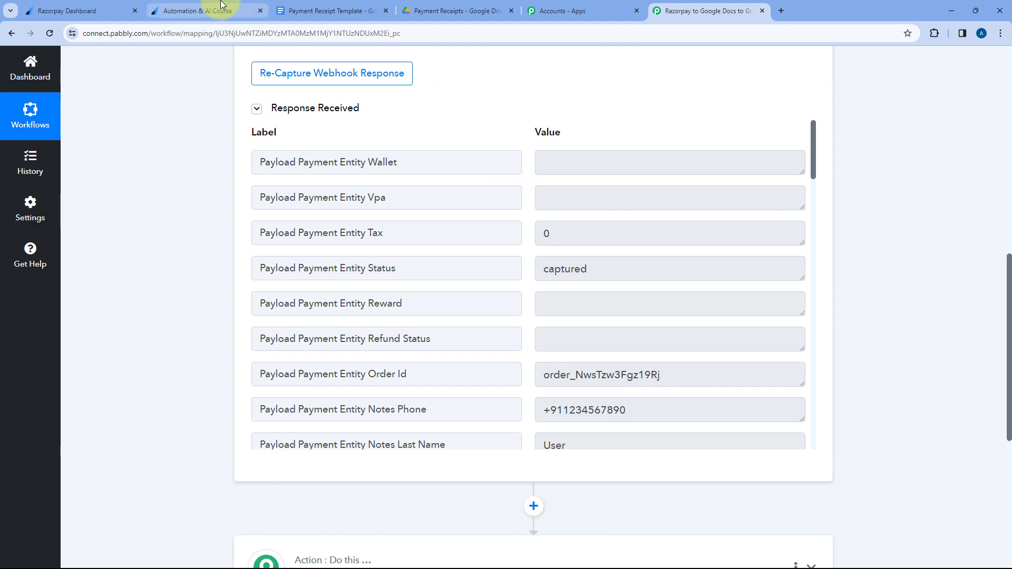
click(200, 11)
click(738, 11)
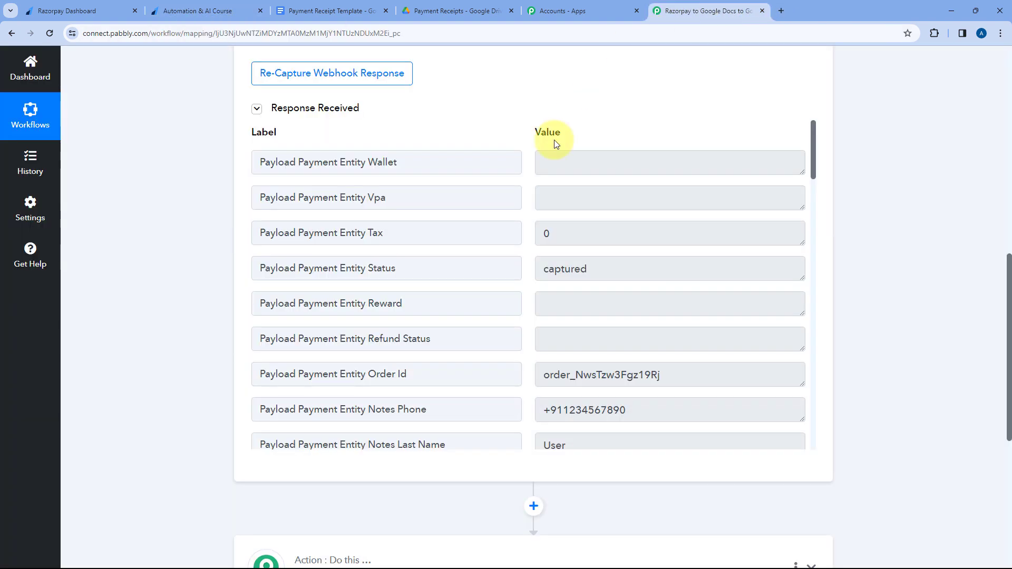
Examine the order ID and customer phone fields in the trigger's received response.
scroll(520, 191, down, 2)
drag(461, 268, 366, 267)
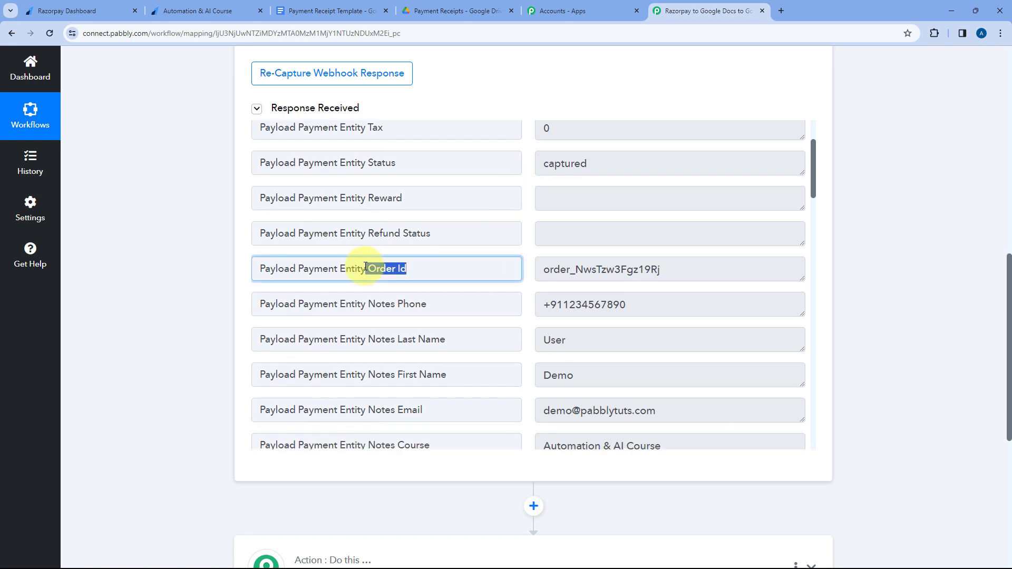
click(703, 267)
drag(703, 267, 511, 267)
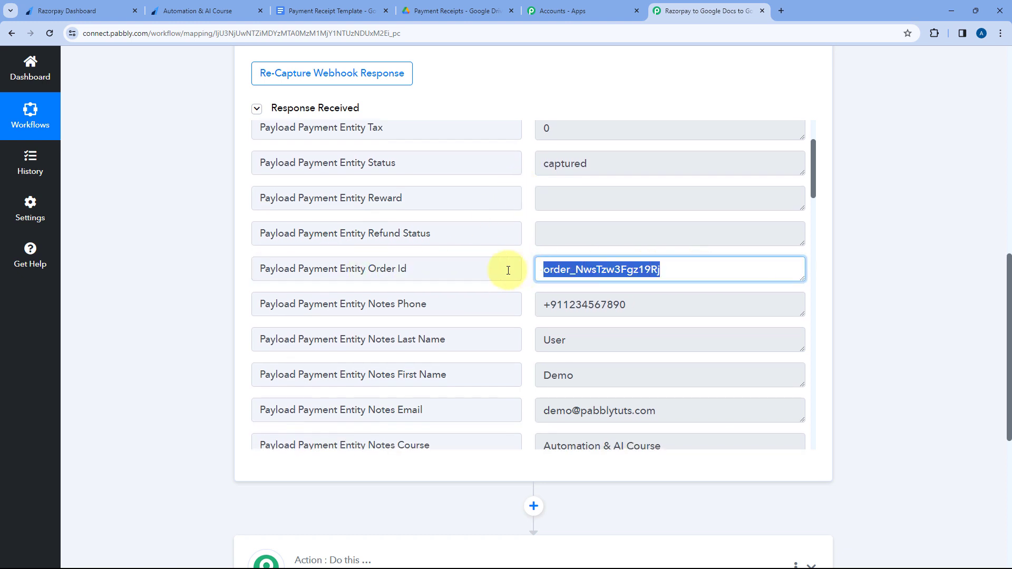
click(526, 231)
scroll(525, 231, down, 2)
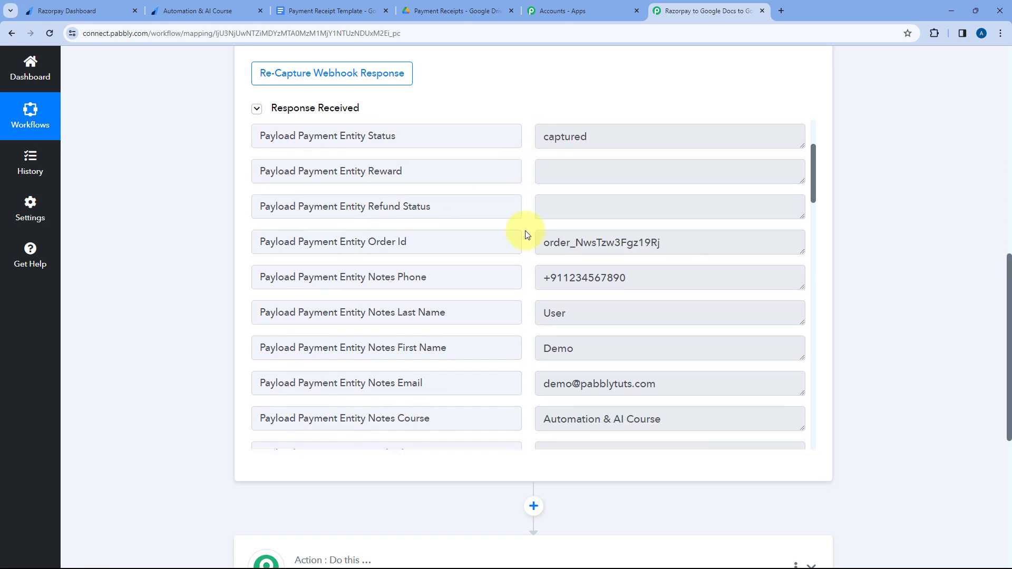
drag(651, 198, 524, 200)
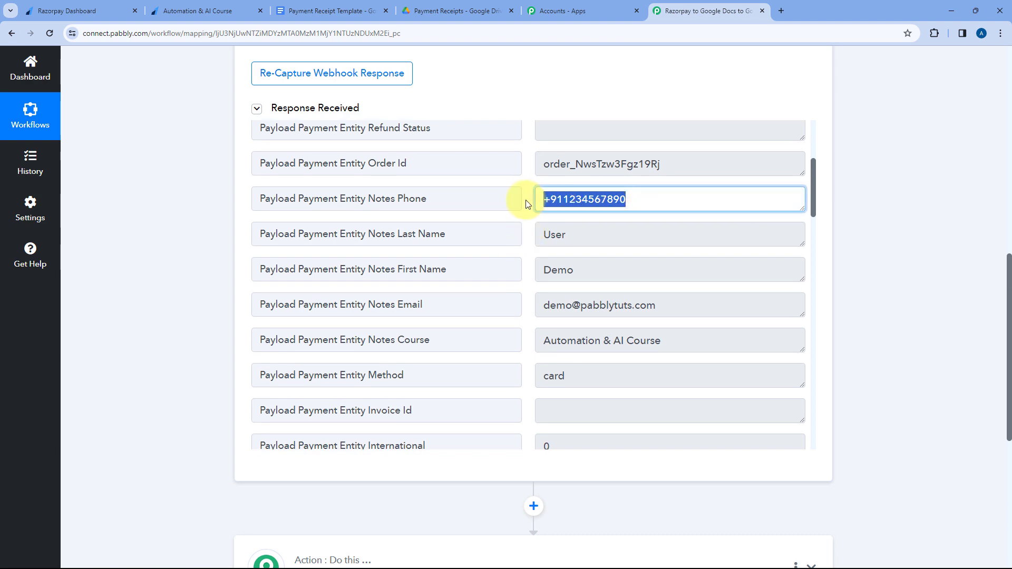
click(527, 204)
Revisit the course payment page, then check the customer's name, email and course fields in the Pabbly Connect response.
click(227, 6)
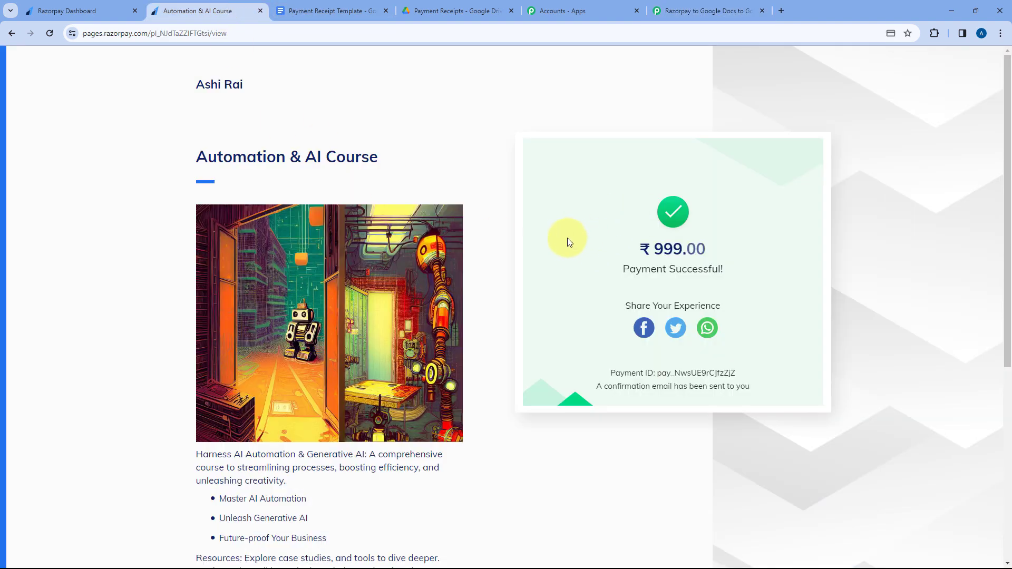
click(692, 4)
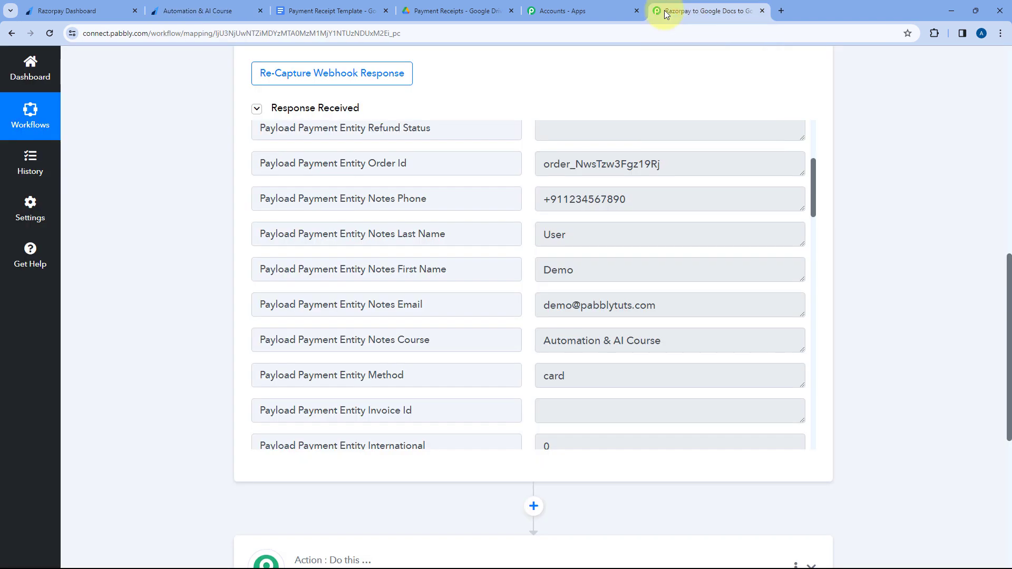
double_click(586, 238)
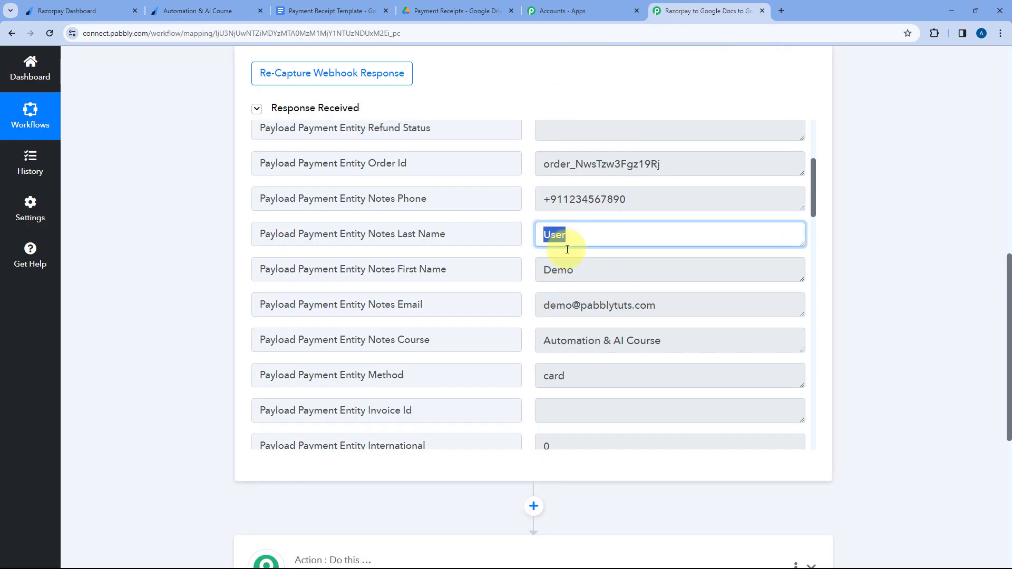
key(Tab)
key(Tab)
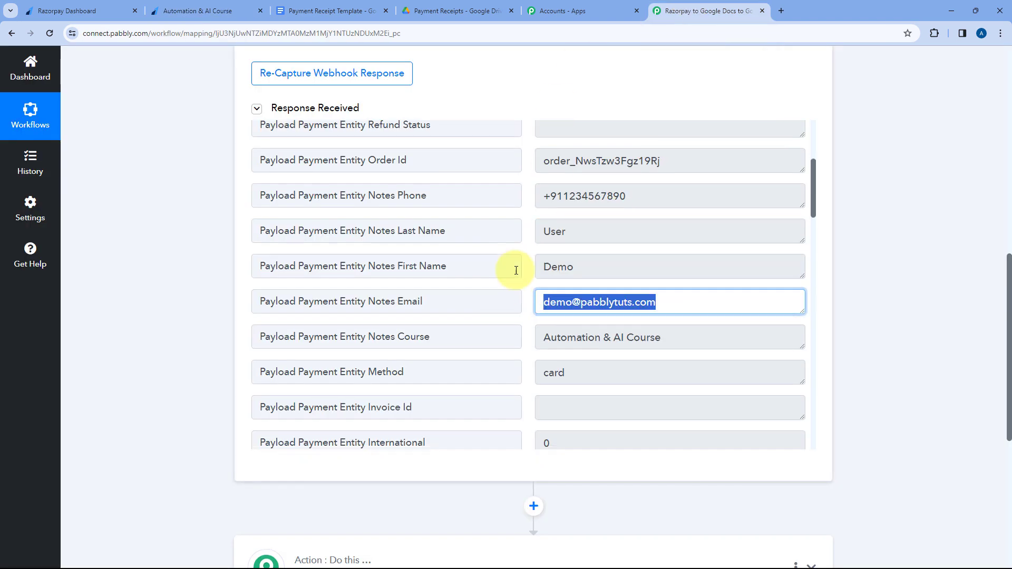
scroll(515, 266, down, 2)
drag(542, 237, 689, 237)
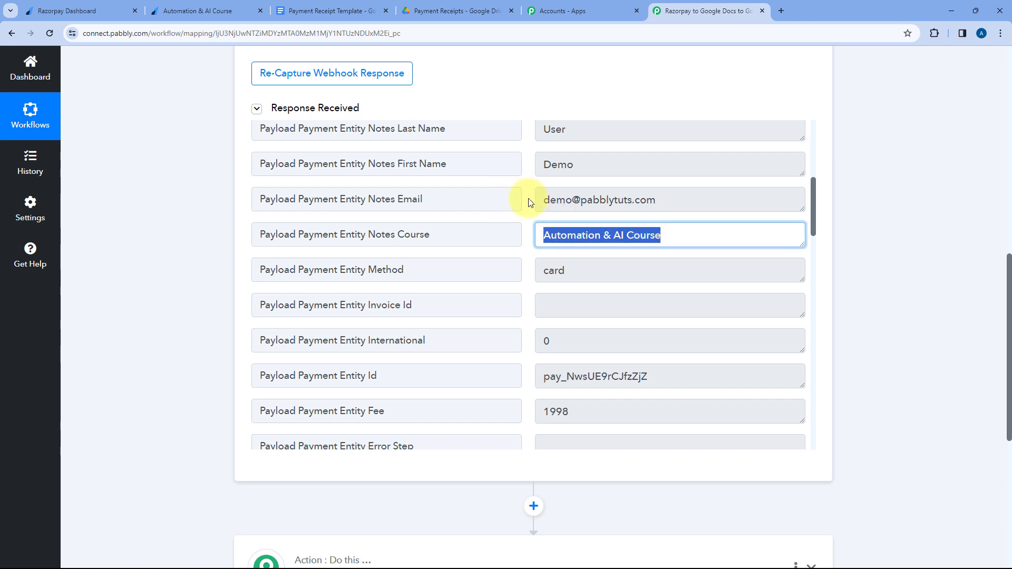
Examine the payment method field and the payment ID, fee and error fields in the received response.
scroll(529, 203, down, 1)
click(458, 216)
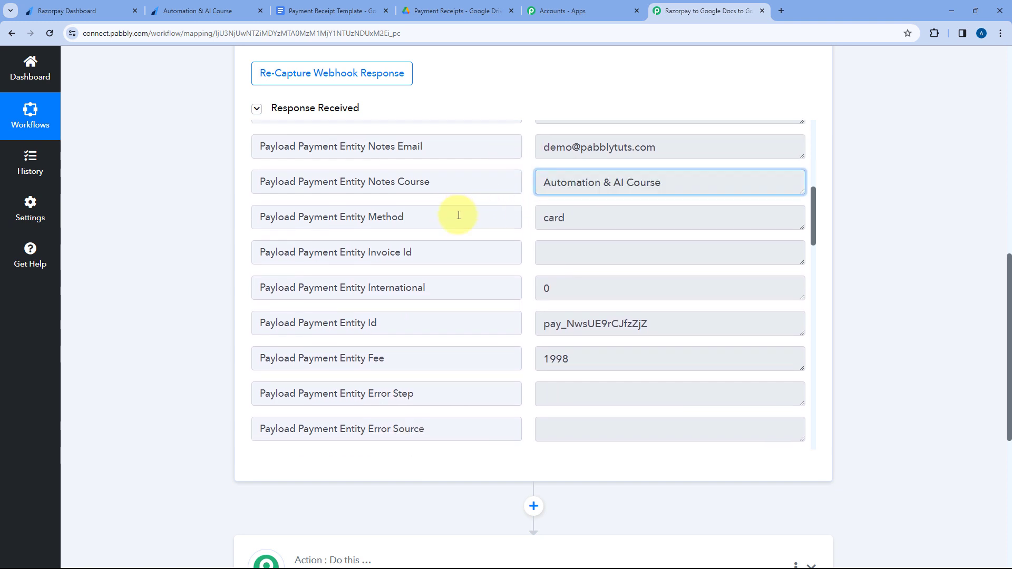
click(614, 218)
drag(610, 219, 519, 217)
click(524, 211)
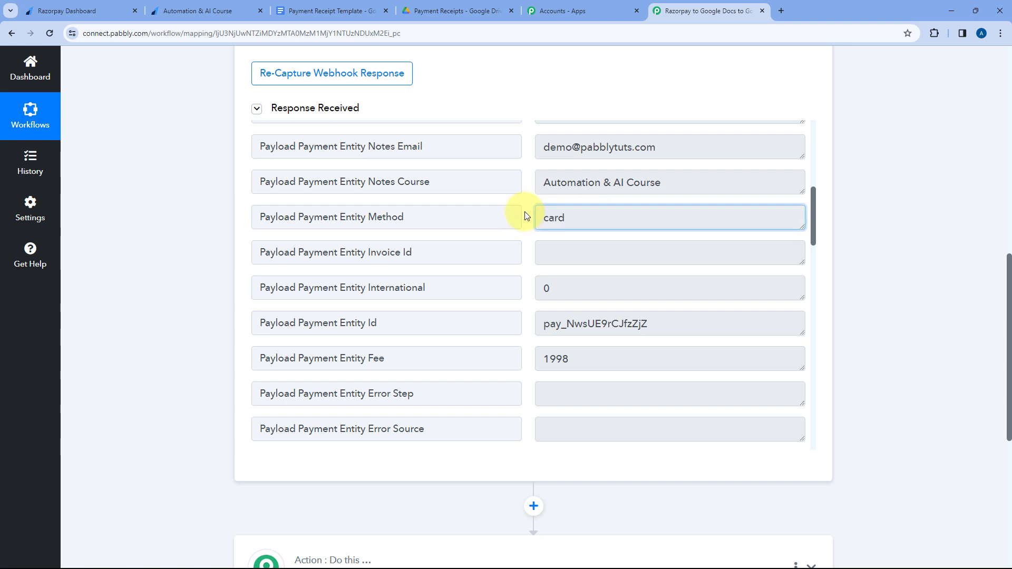
scroll(525, 213, down, 1)
scroll(525, 213, down, 3)
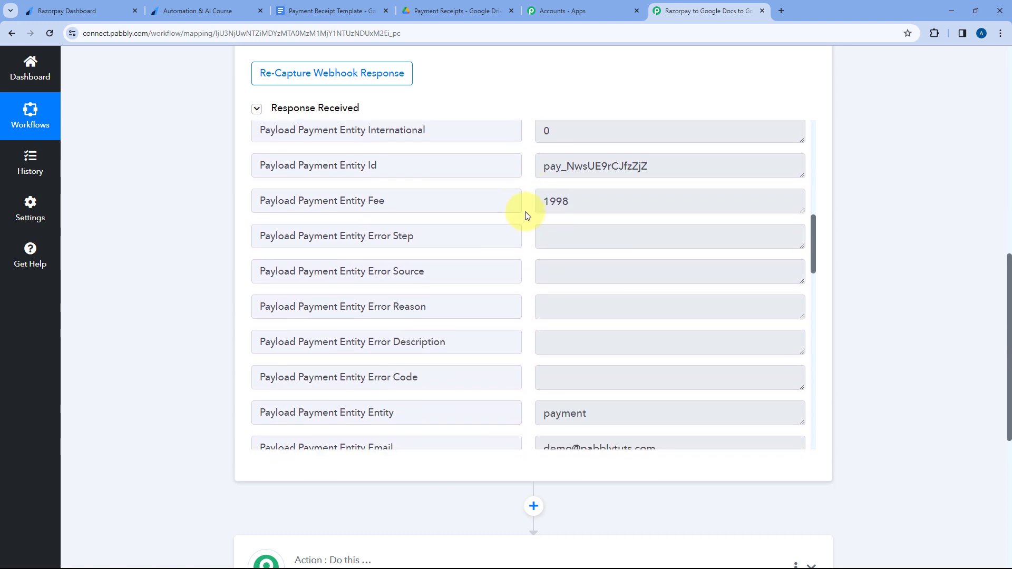
scroll(527, 215, down, 5)
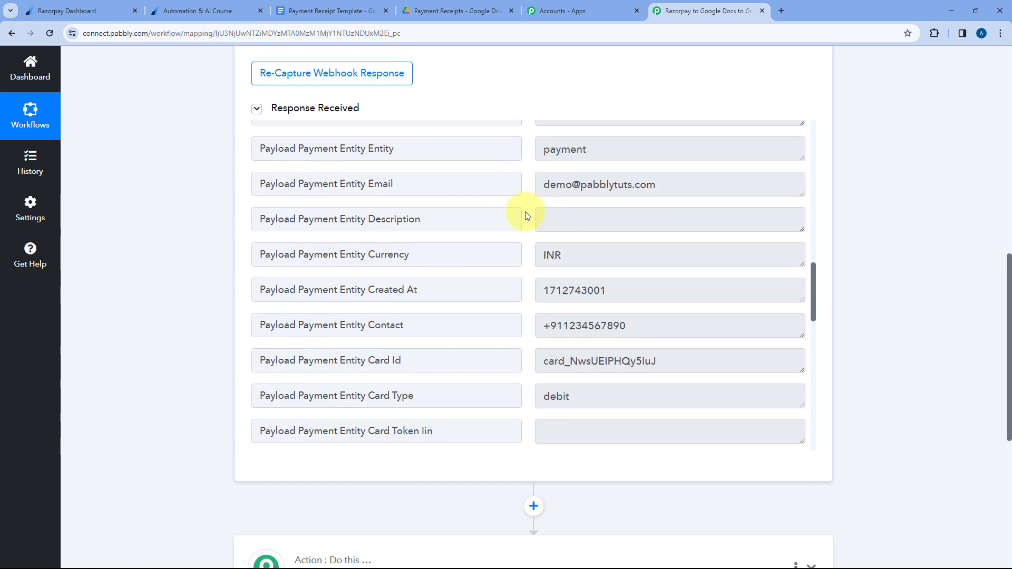
Examine the currency, contact and card detail fields, including the card's last four digits, in the received webhook response.
scroll(527, 214, up, 1)
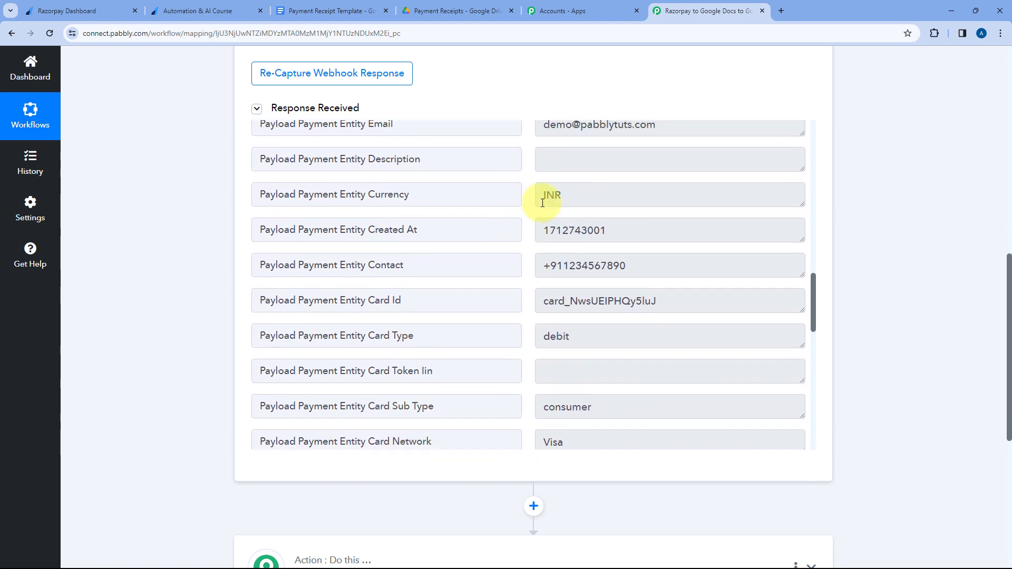
drag(682, 187, 532, 221)
scroll(532, 221, down, 2)
drag(633, 222, 536, 221)
drag(713, 263, 517, 239)
scroll(520, 258, down, 1)
scroll(517, 245, down, 3)
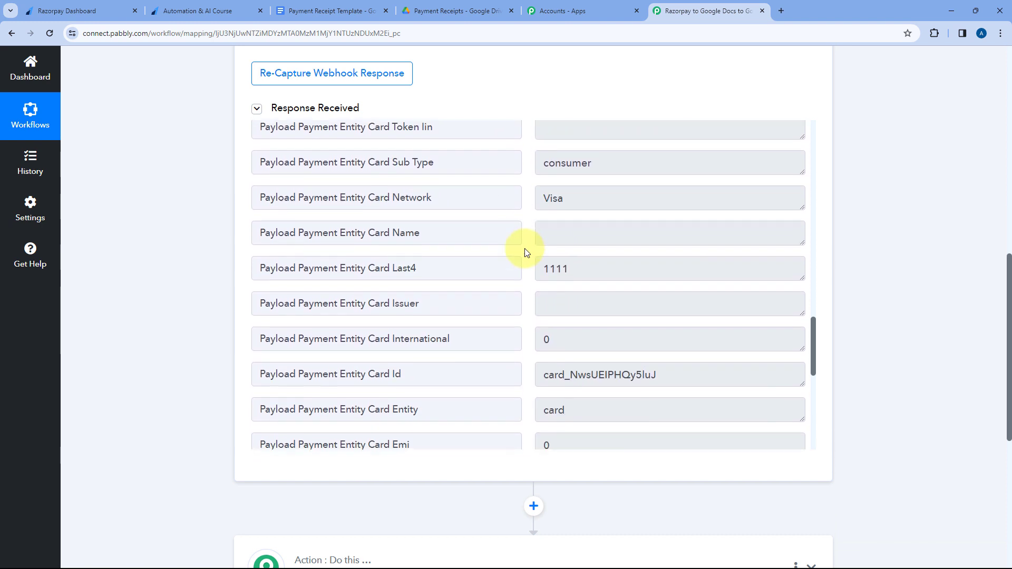
scroll(524, 248, down, 1)
drag(600, 205, 512, 208)
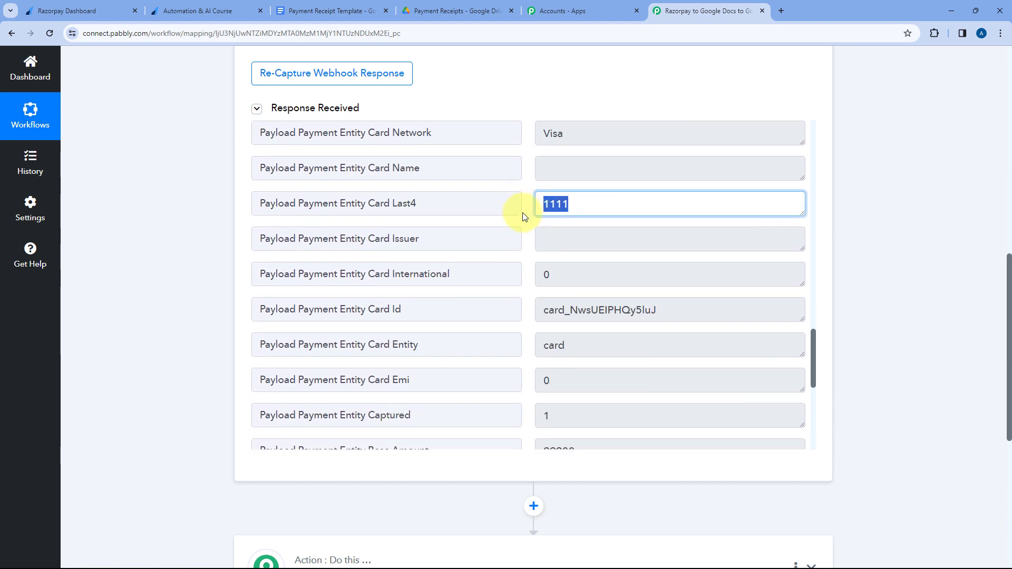
scroll(522, 224, down, 3)
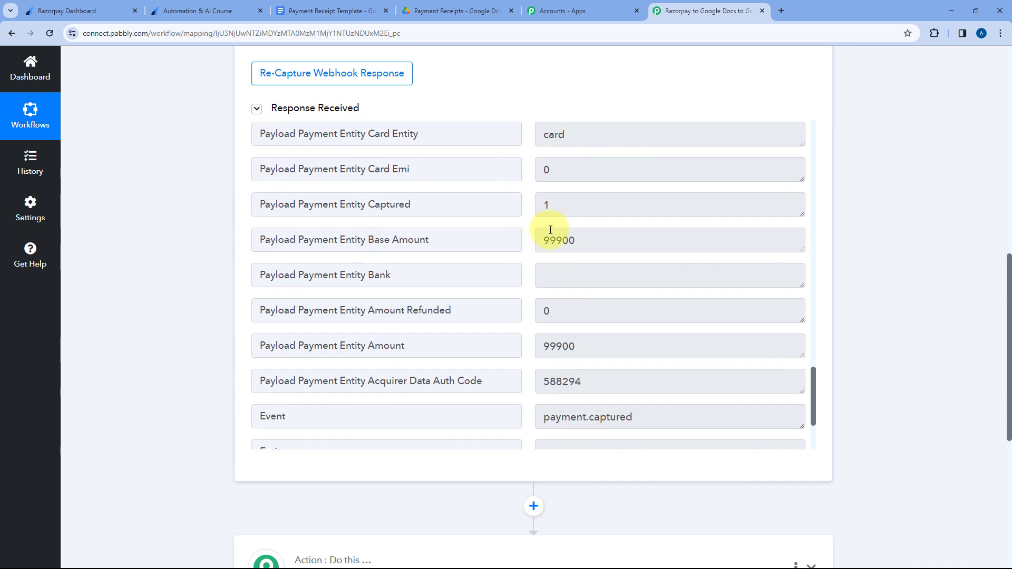
Check the Payload Payment Entity Amount field in the response against the amount on the course payment page.
scroll(575, 248, down, 2)
drag(579, 240, 531, 248)
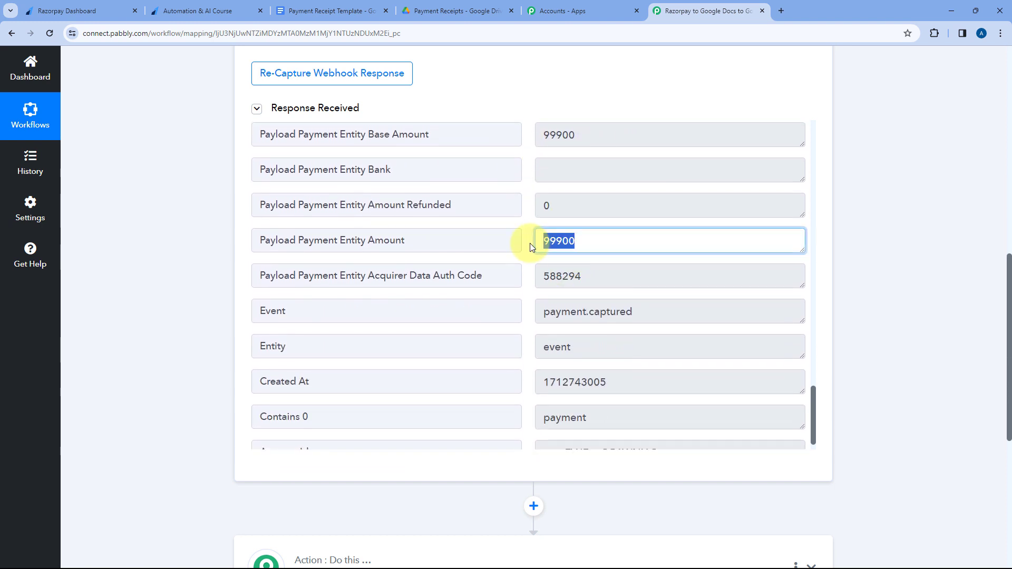
click(527, 233)
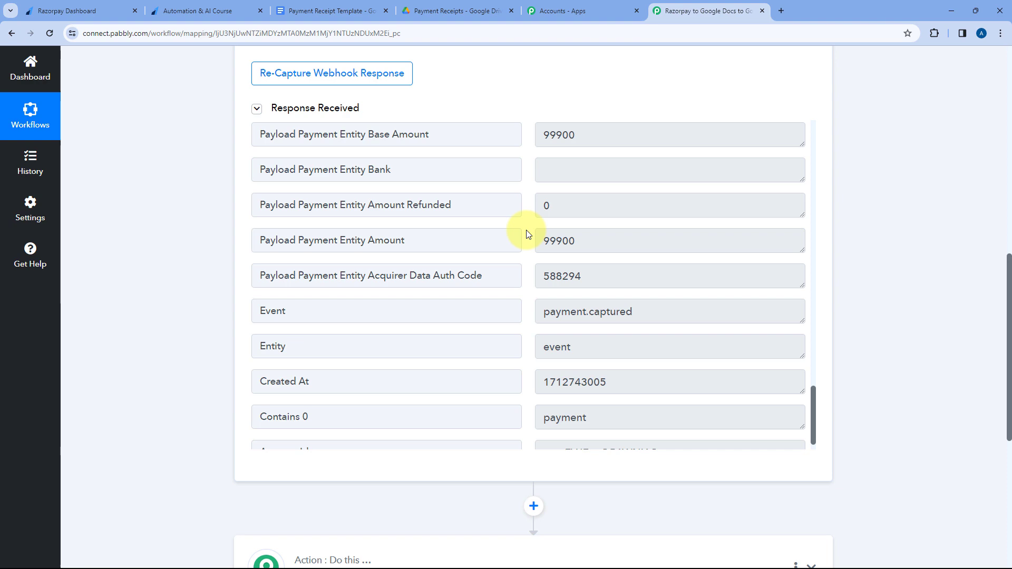
click(244, 12)
drag(656, 244, 674, 244)
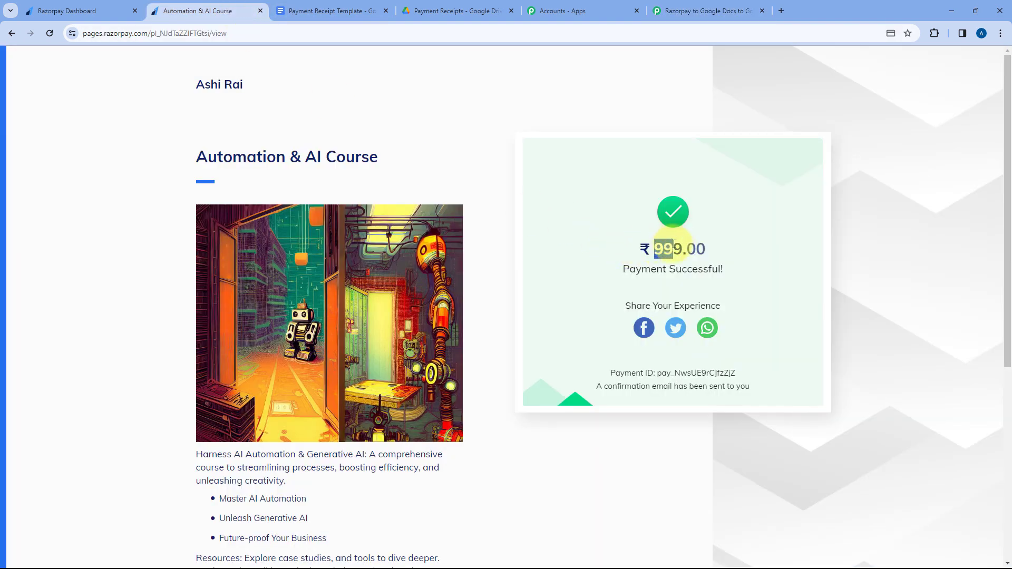
click(675, 7)
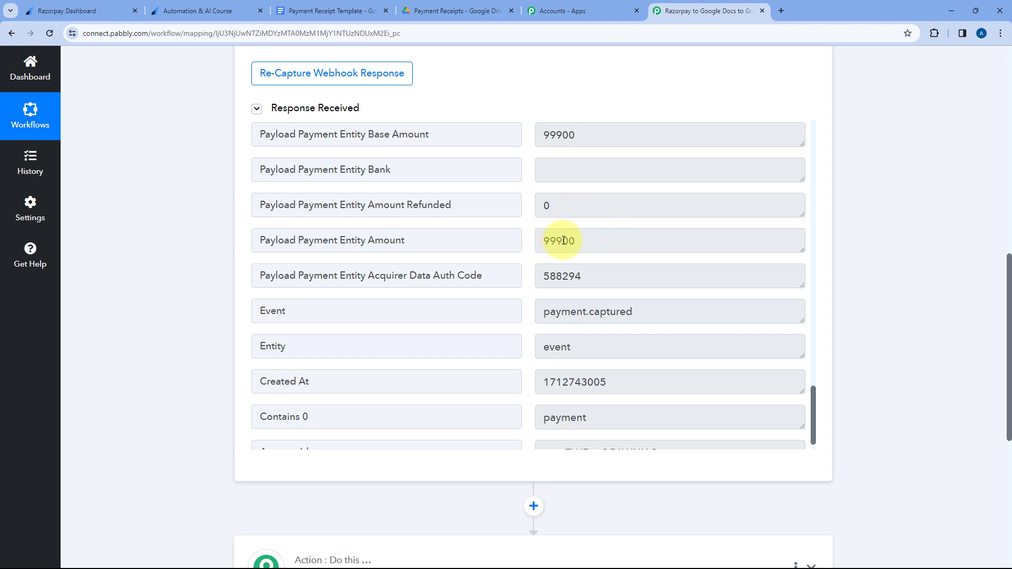
Revisit the decimals of the amount on the course payment page, then re-examine the response's Payment Entity Amount value.
click(224, 11)
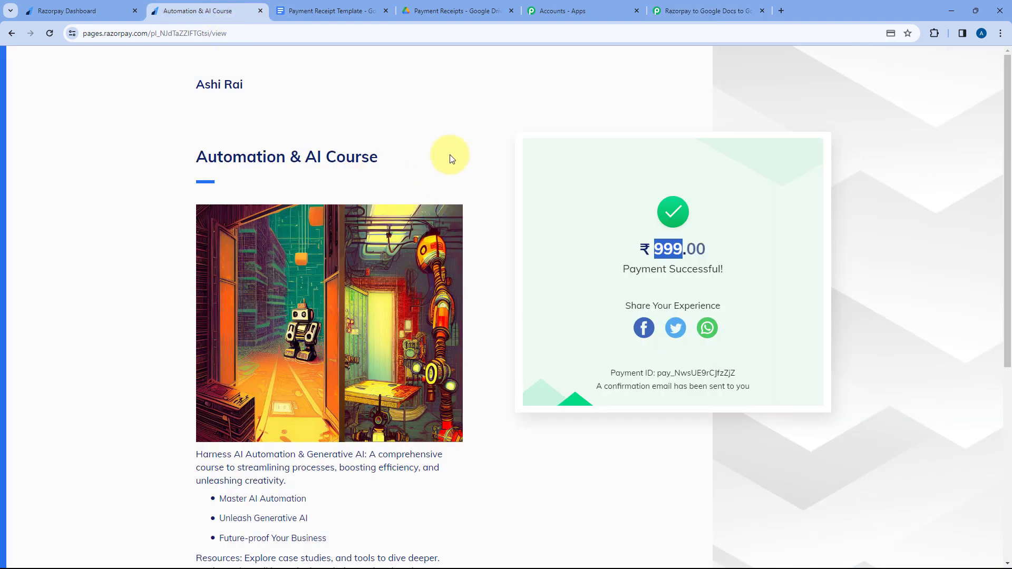
click(716, 249)
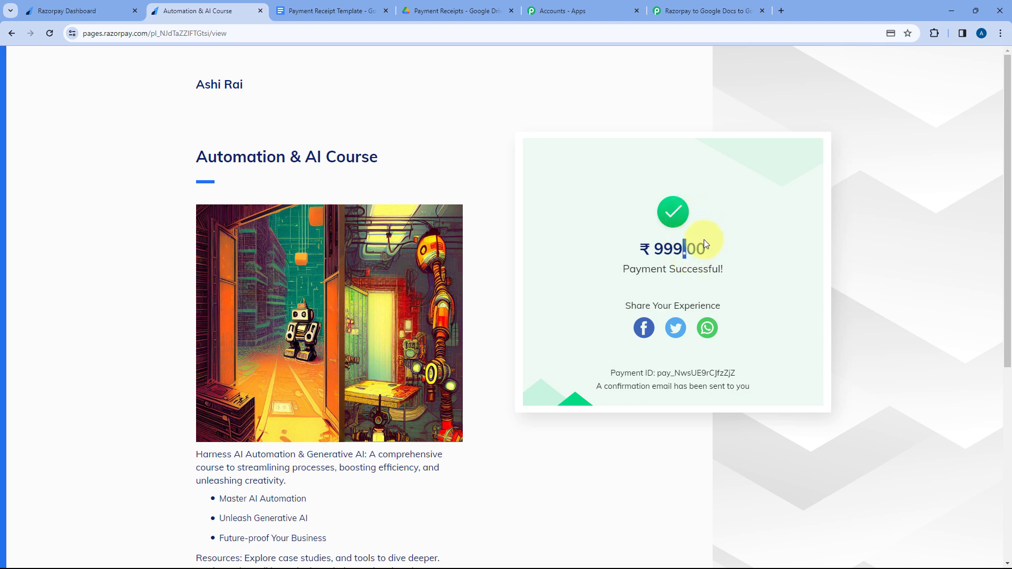
click(706, 10)
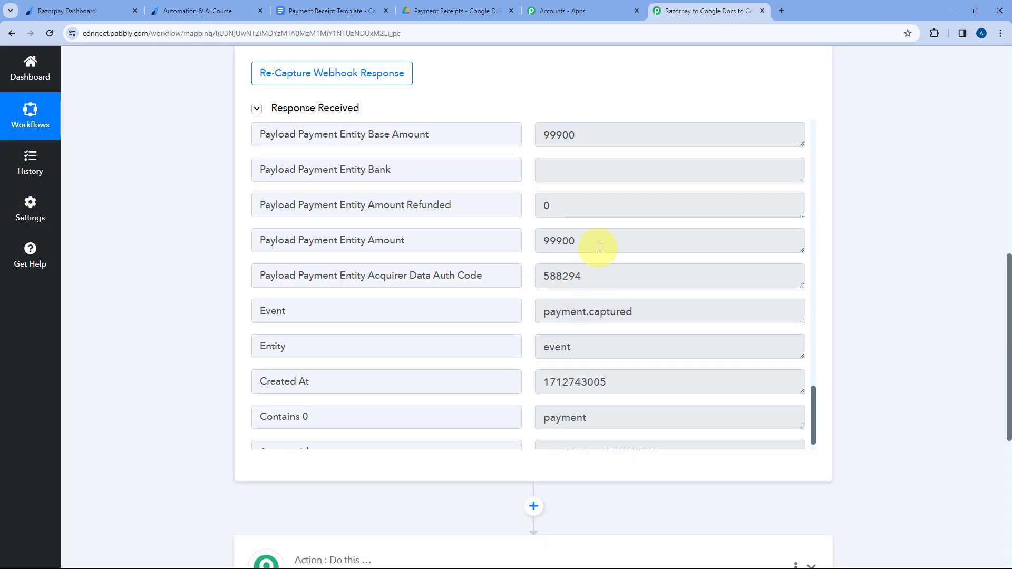
drag(594, 244, 538, 244)
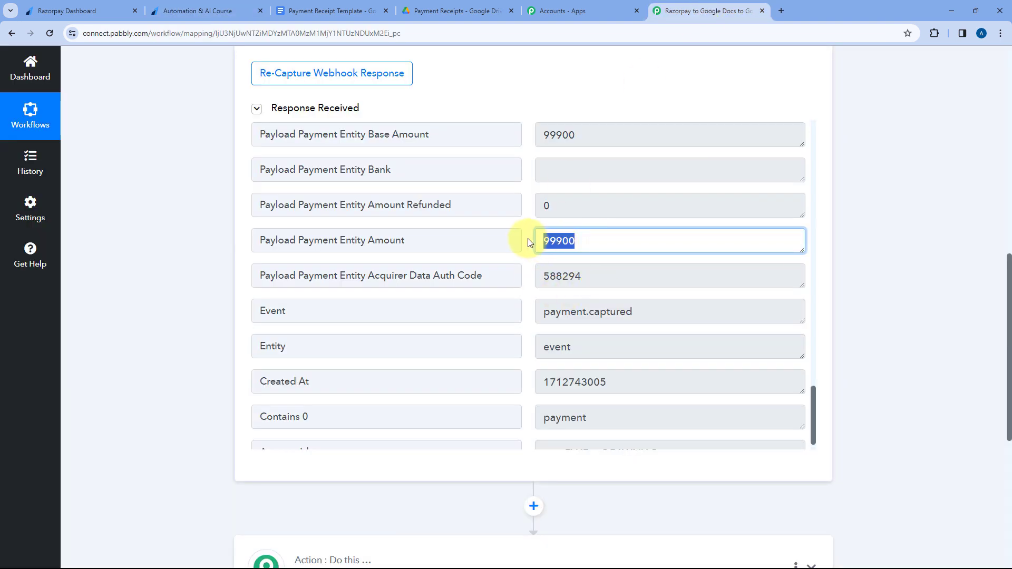
click(529, 242)
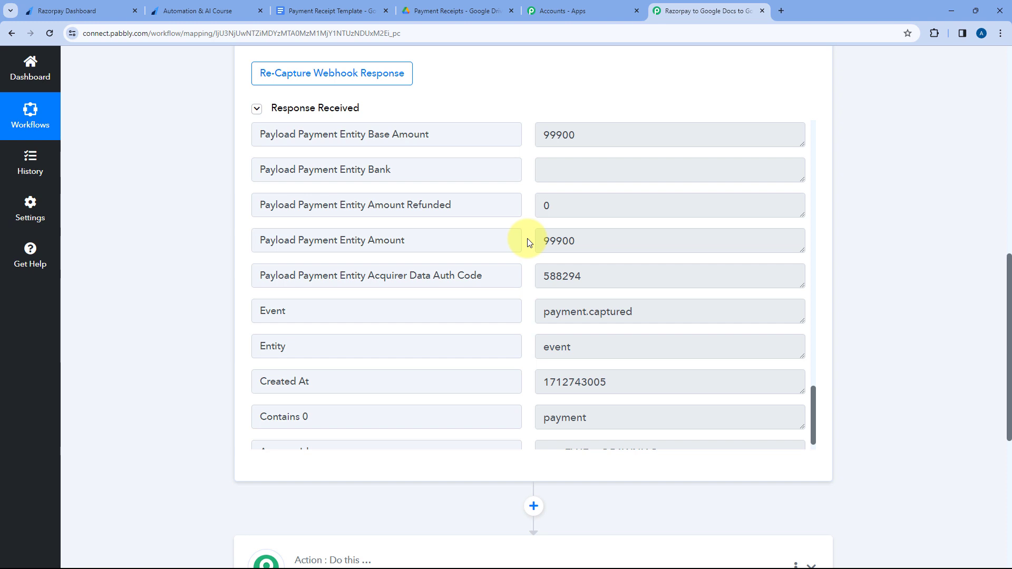
drag(592, 241, 534, 243)
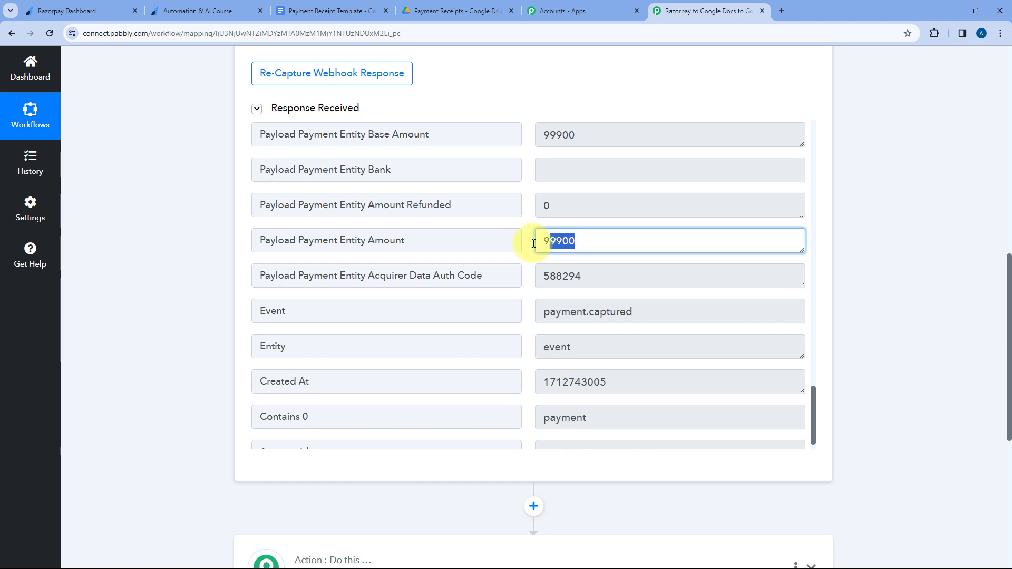
click(526, 242)
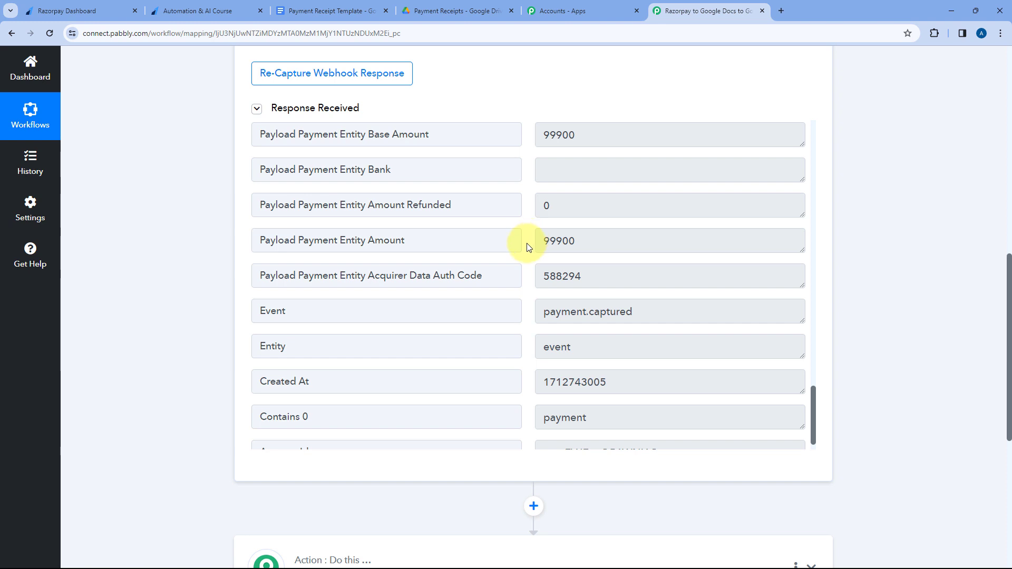
Examine the Created At field and its timestamp near the end of the received response.
scroll(522, 252, up, 1)
scroll(522, 252, down, 2)
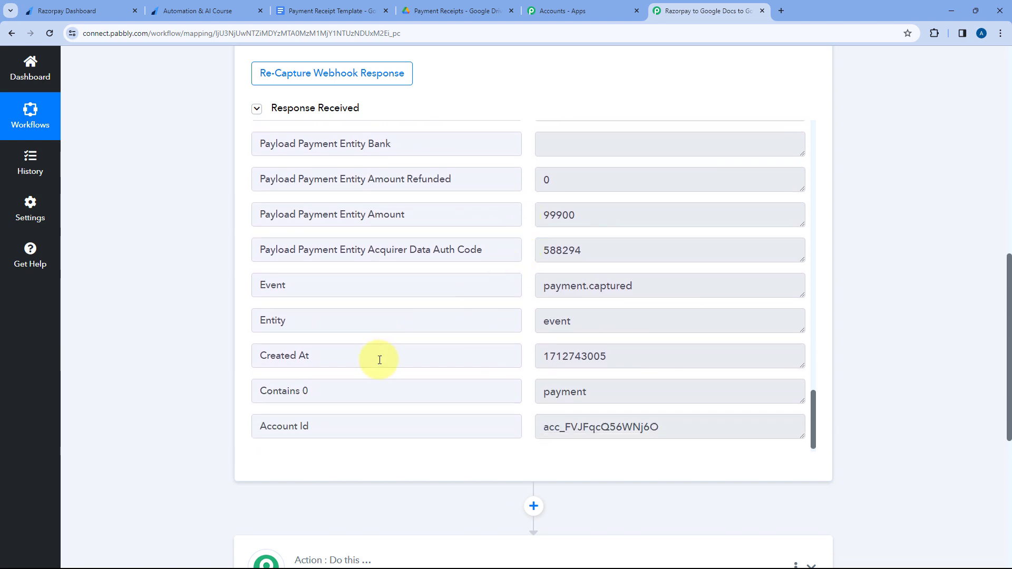
drag(380, 356, 259, 358)
drag(641, 355, 534, 351)
click(527, 320)
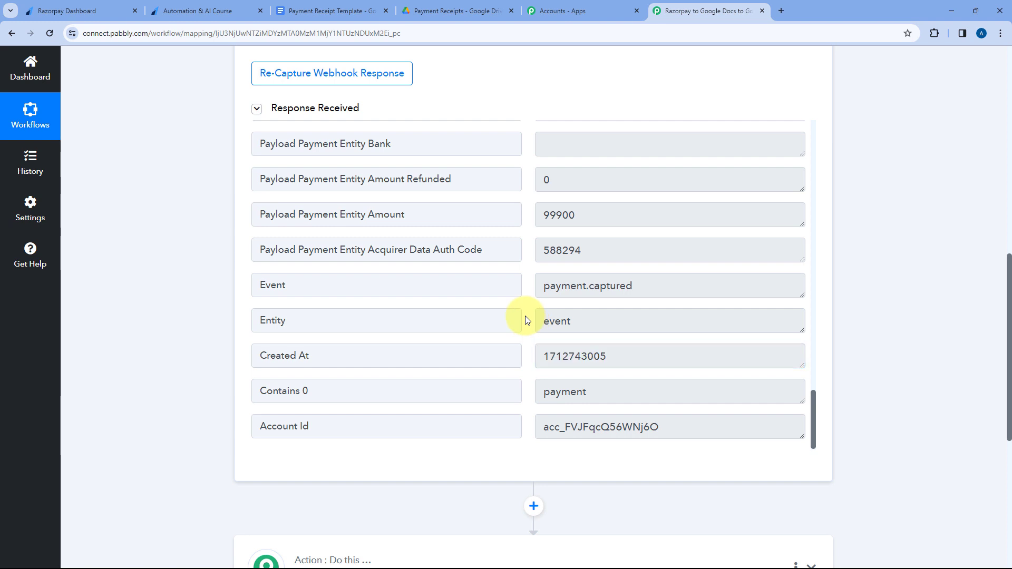
scroll(526, 326, up, 12)
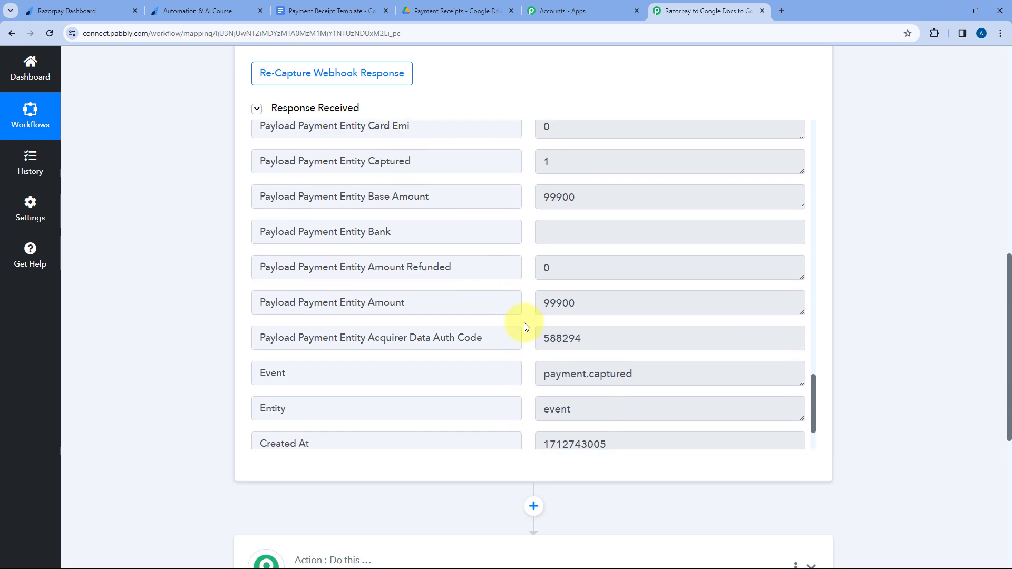
Review the captured payment response again from its first field down to the amount fields.
scroll(526, 327, up, 12)
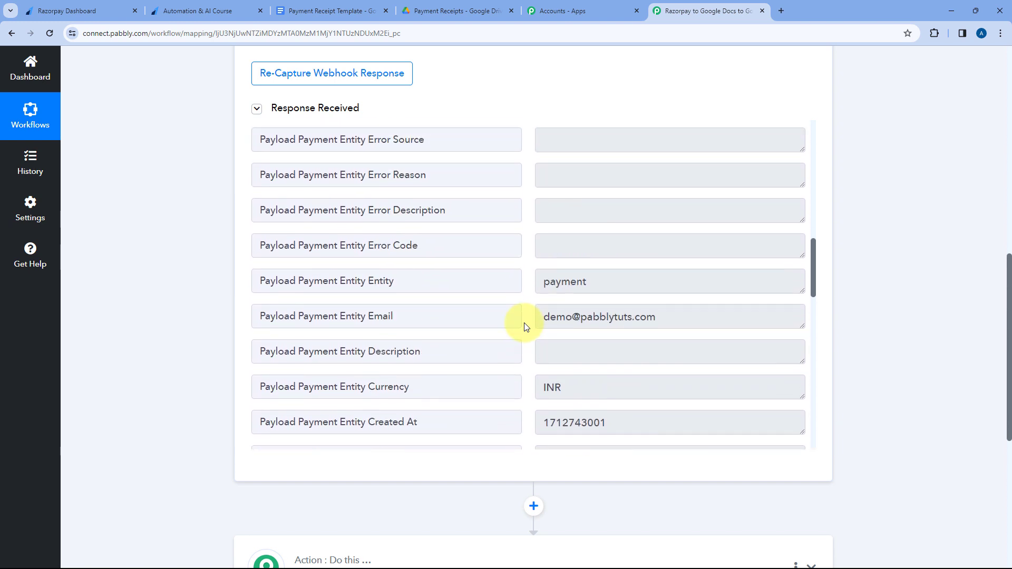
scroll(524, 323, up, 2)
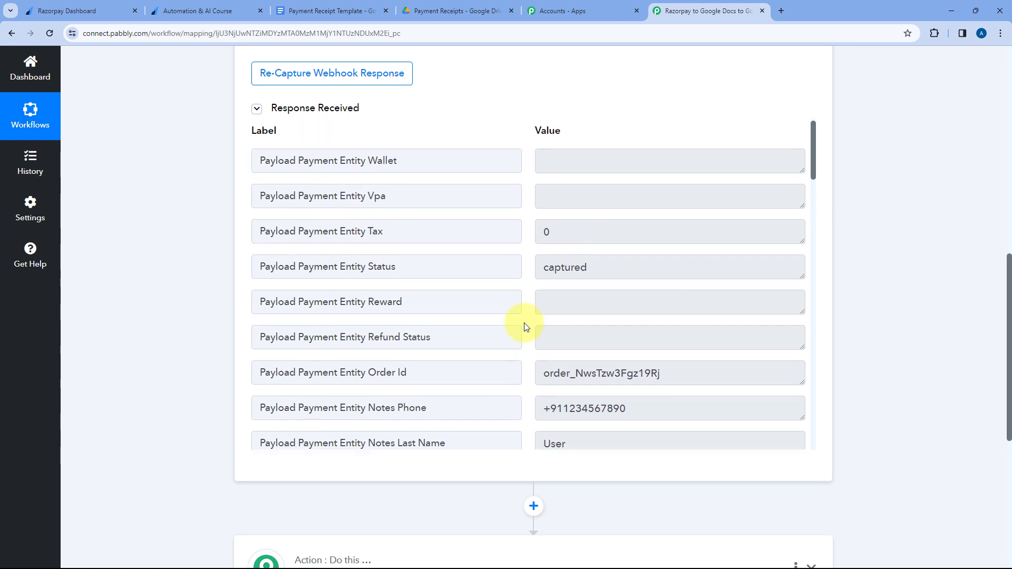
scroll(524, 323, down, 2)
scroll(524, 323, down, 4)
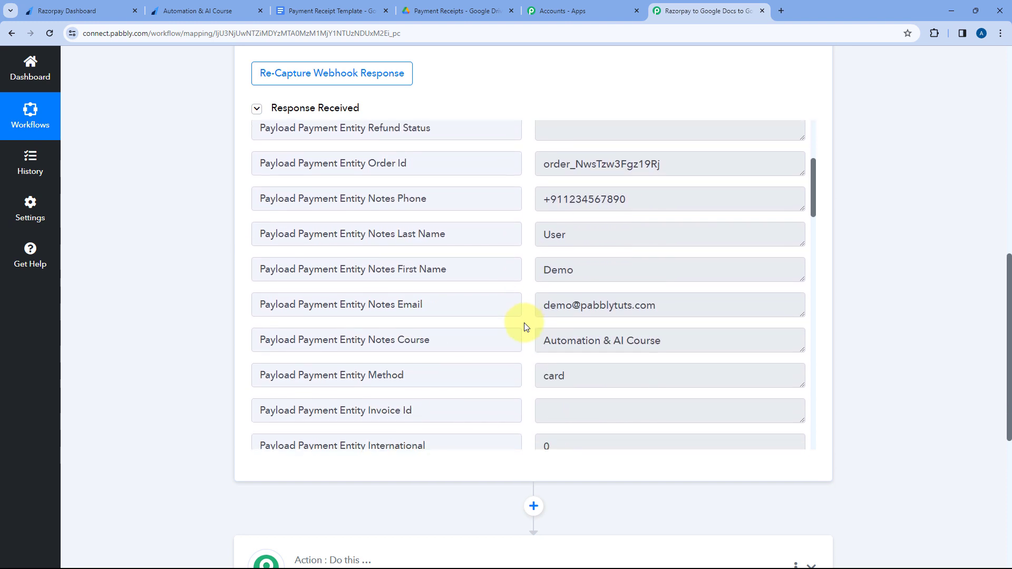
scroll(524, 185, down, 10)
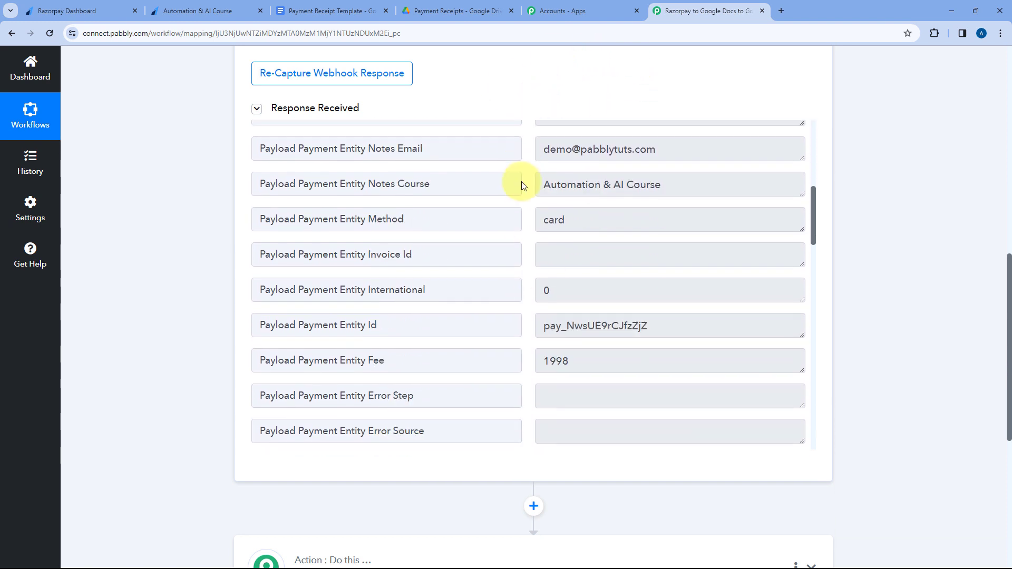
scroll(524, 293, down, 10)
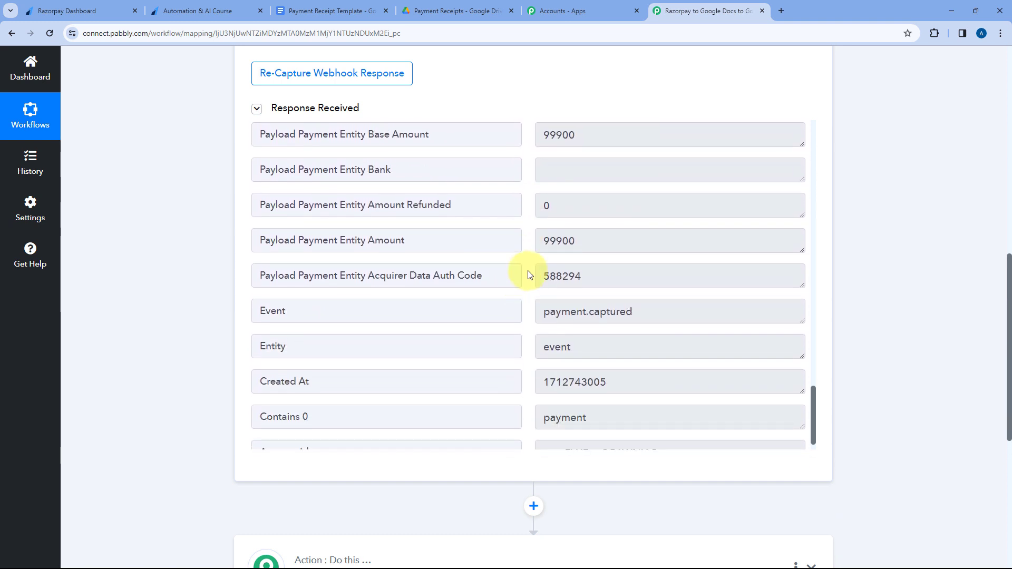
Recheck the format of the Payment Entity Amount and Created At values in the received response.
drag(589, 243, 544, 243)
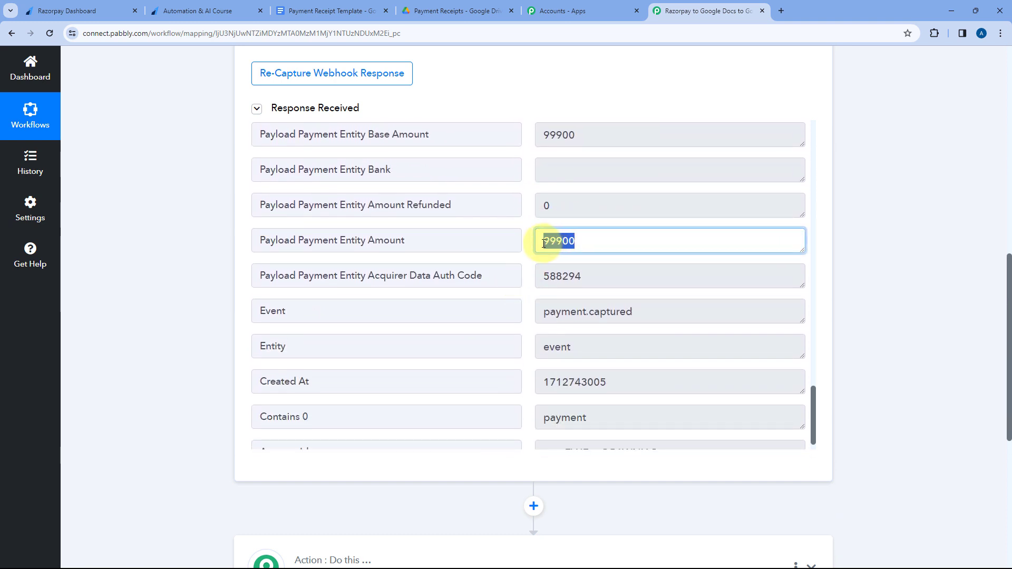
click(525, 242)
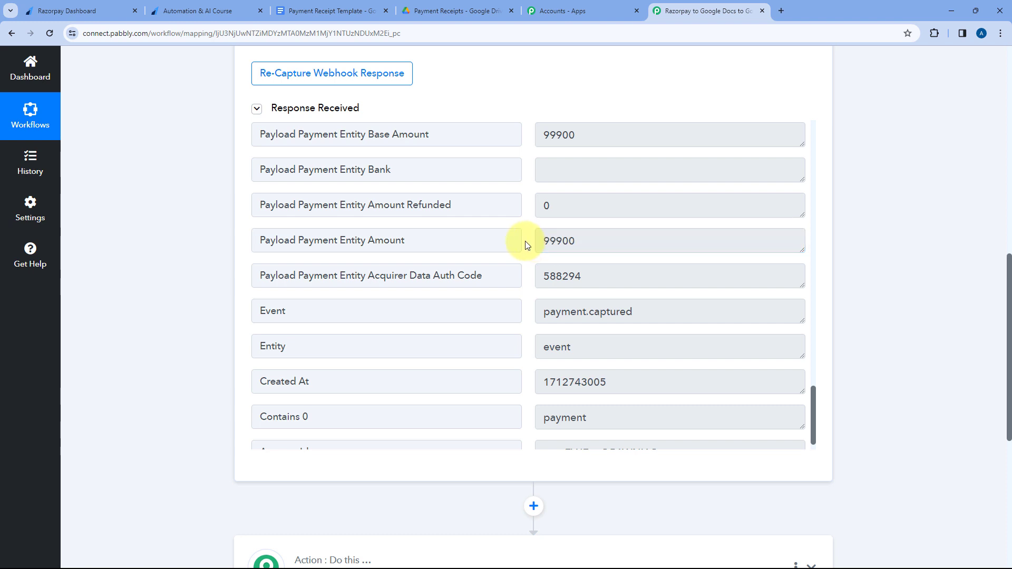
scroll(525, 242, down, 1)
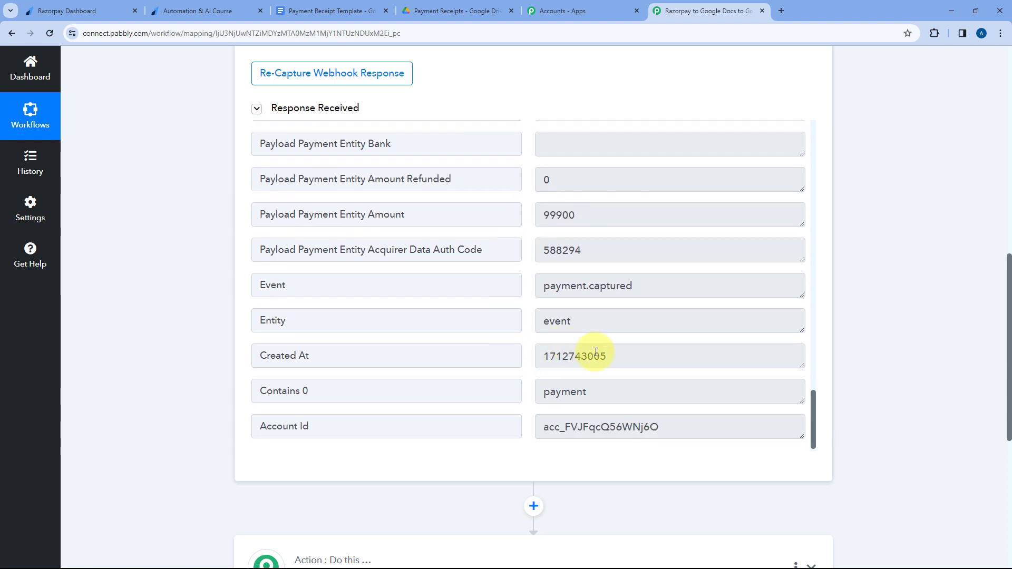
drag(632, 360, 533, 329)
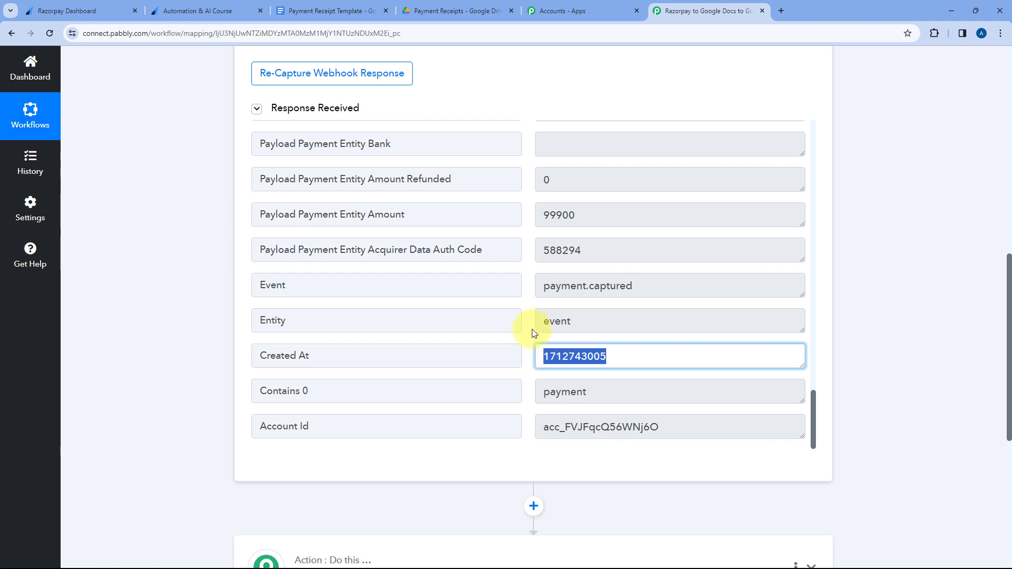
click(529, 321)
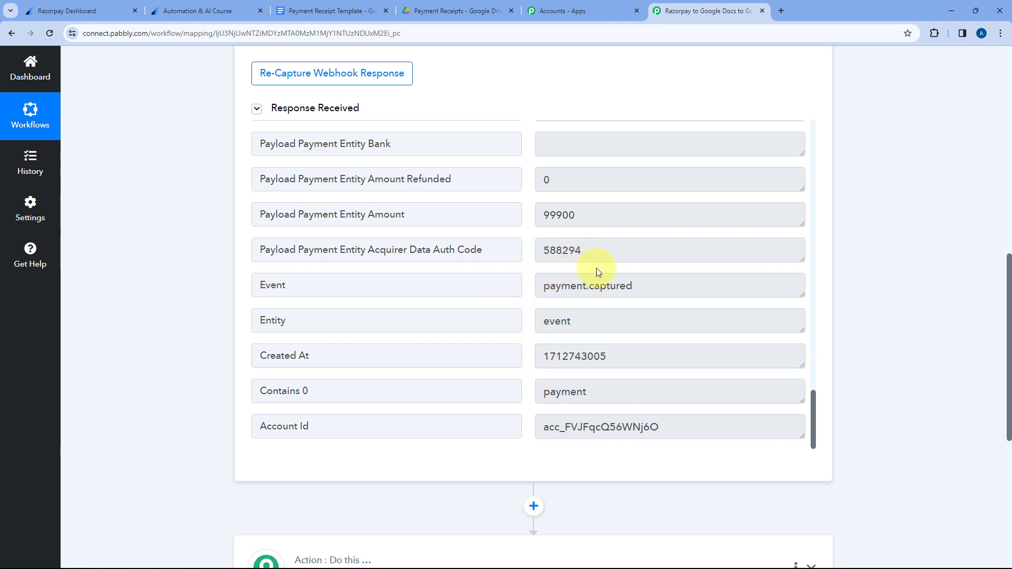
click(594, 214)
drag(593, 214, 533, 216)
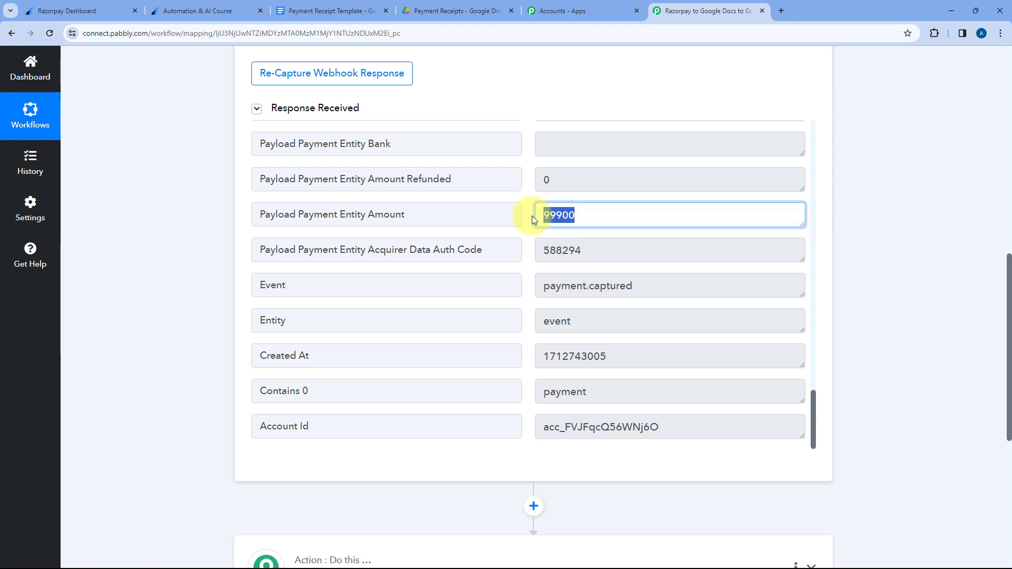
click(526, 215)
Search for "Number" in the workflow's second step and choose Number Formatter (Pabbly) as the action app.
scroll(196, 251, down, 1)
scroll(197, 251, down, 5)
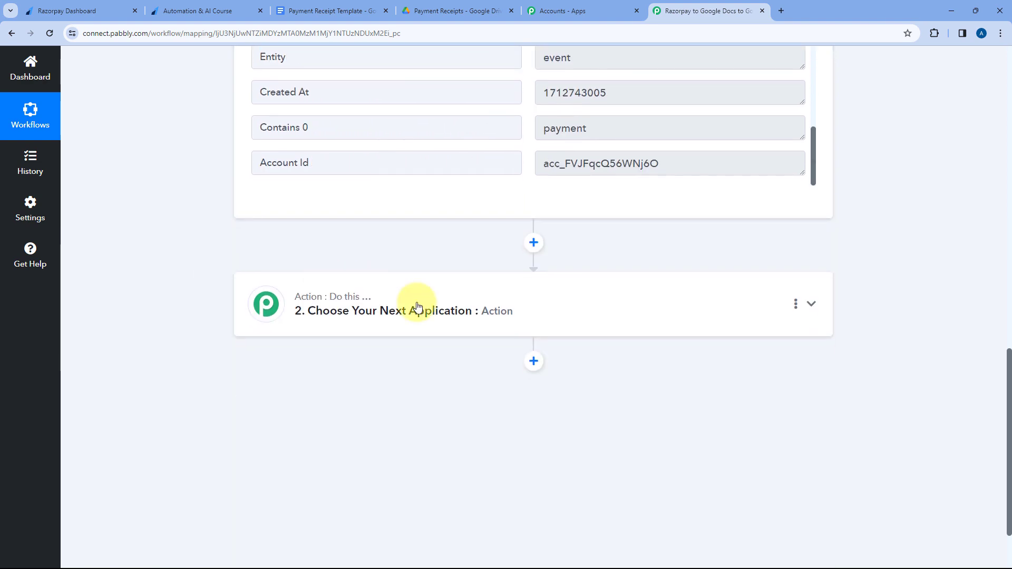
click(478, 315)
click(362, 278)
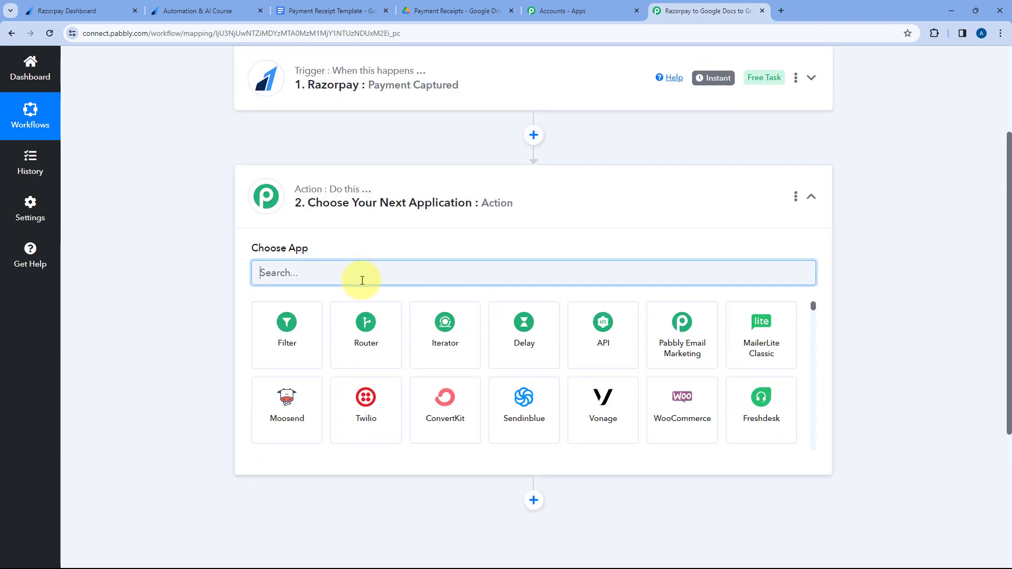
text(Number)
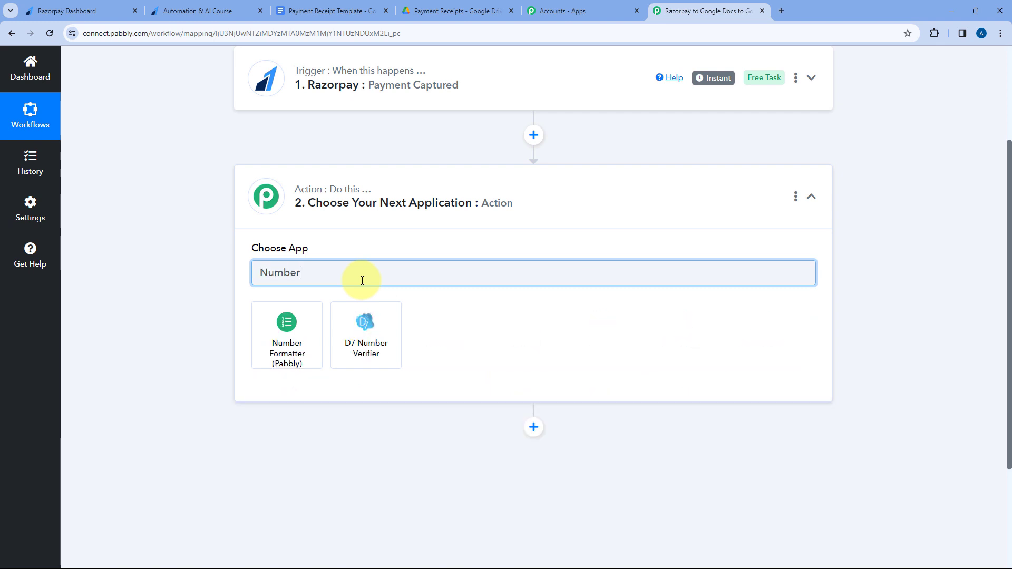
click(289, 318)
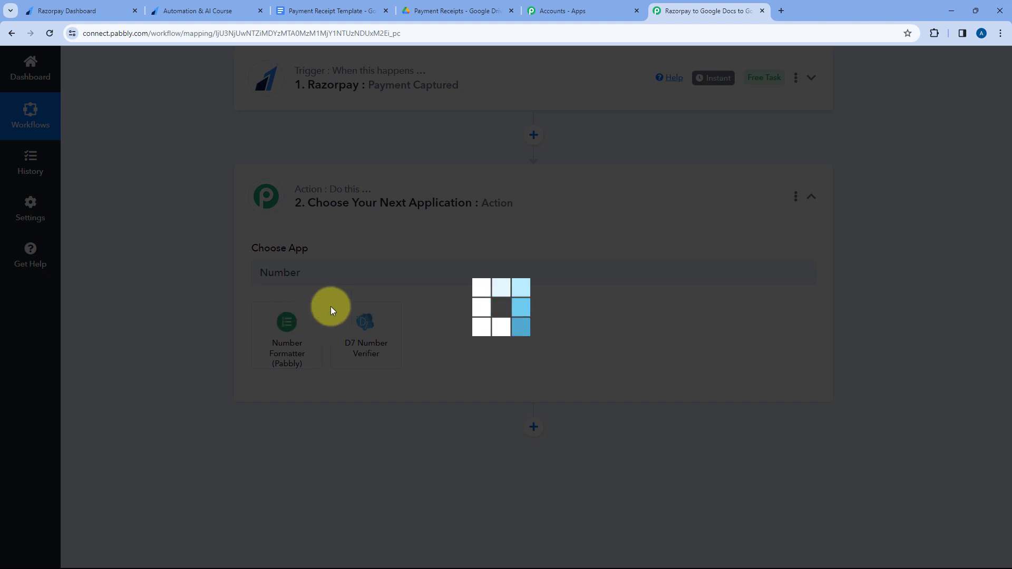
Set the Number Formatter action event to Perform Math Operation.
scroll(223, 280, down, 1)
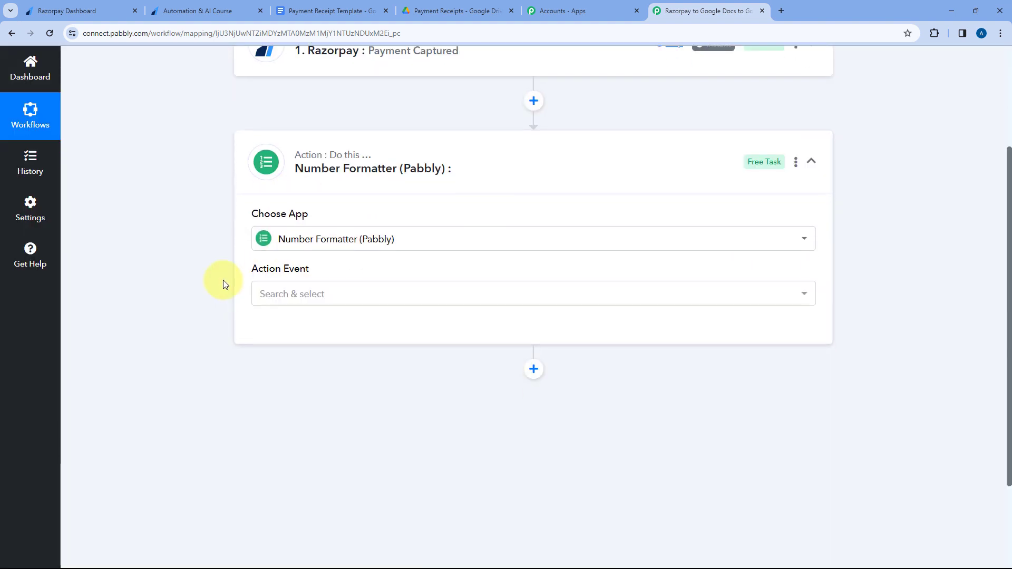
click(318, 279)
scroll(253, 293, down, 1)
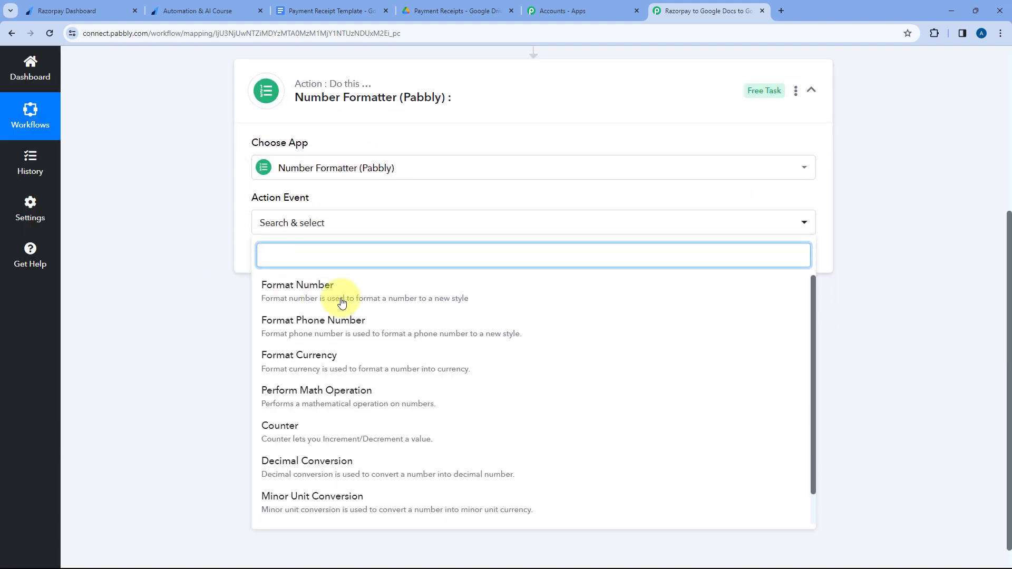
click(351, 396)
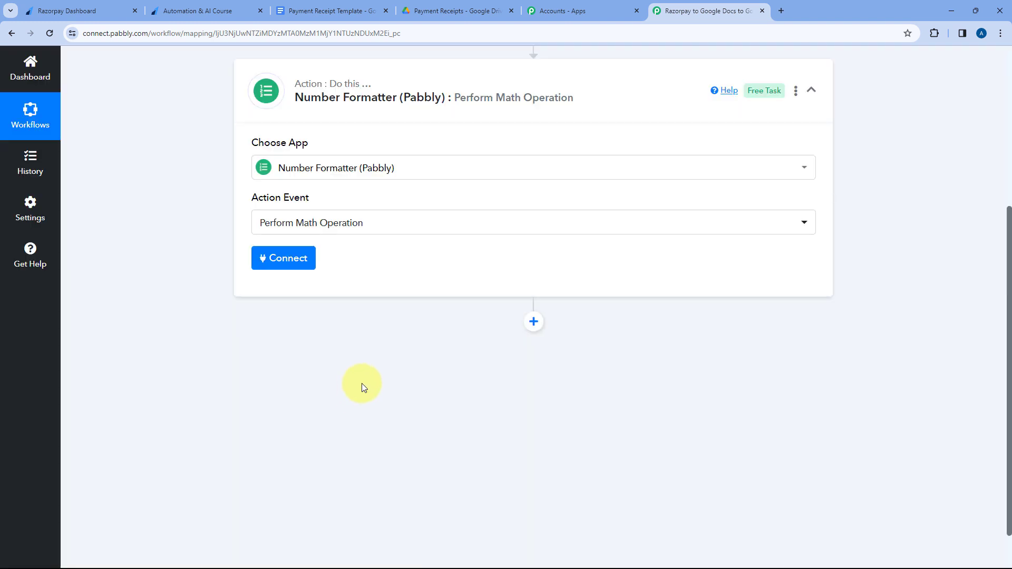
Connect the Number Formatter step so that its math operation fields load.
click(299, 258)
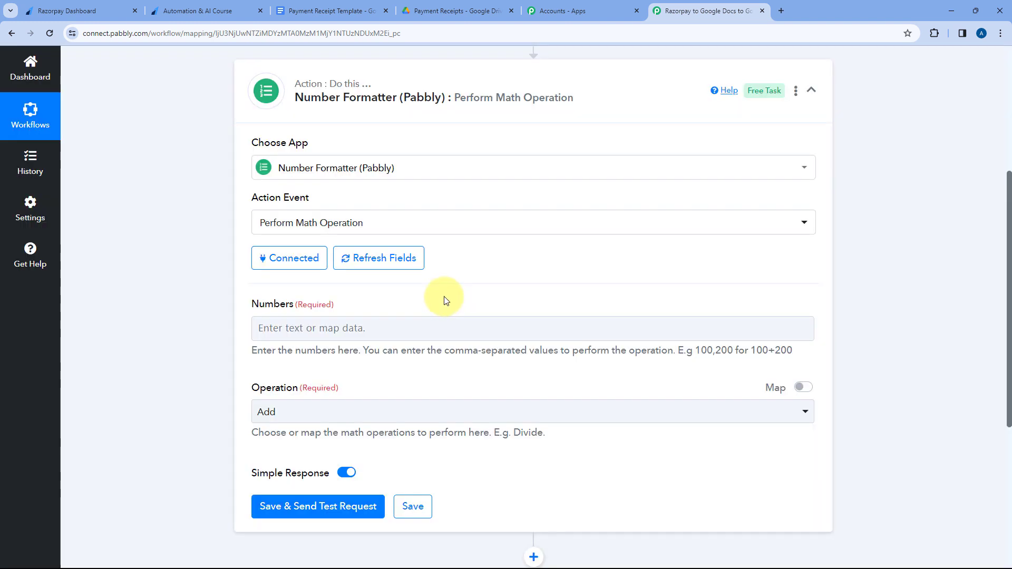
Check the Payload Payment Entity Amount value in the Razorpay trigger's received response.
scroll(445, 296, up, 3)
click(514, 157)
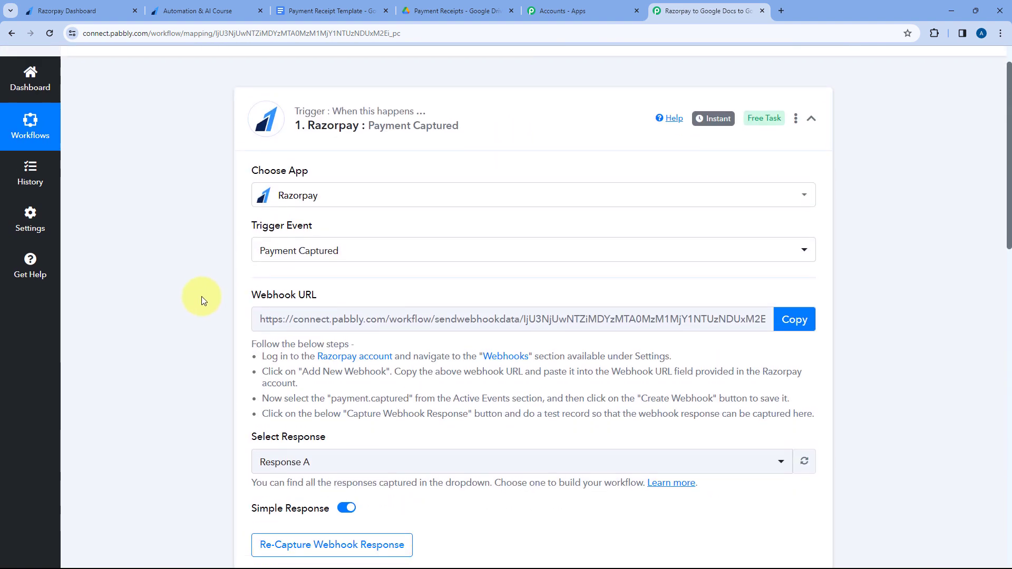
scroll(201, 296, down, 7)
scroll(524, 264, down, 2)
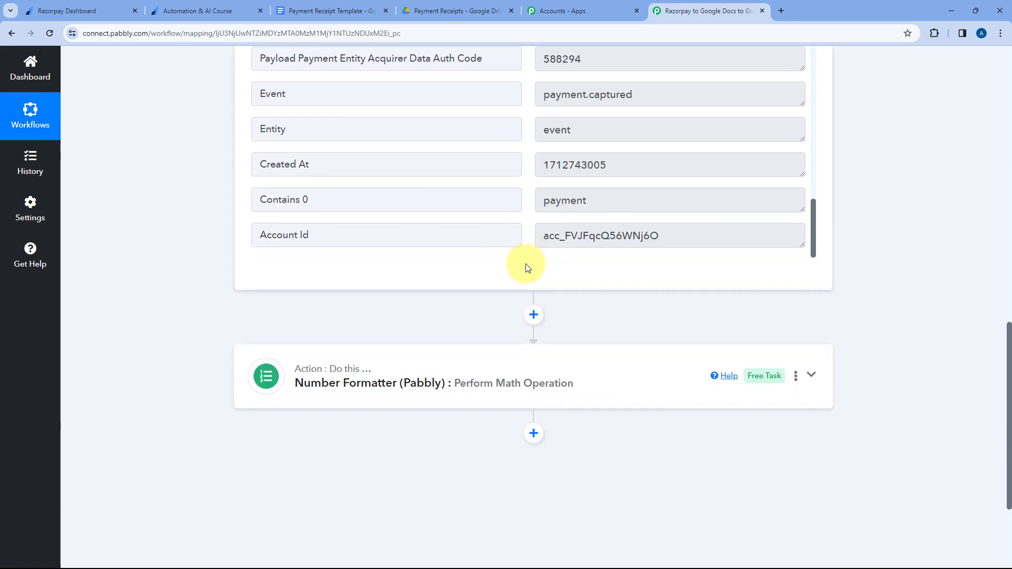
scroll(524, 253, up, 4)
drag(593, 280, 538, 285)
click(527, 284)
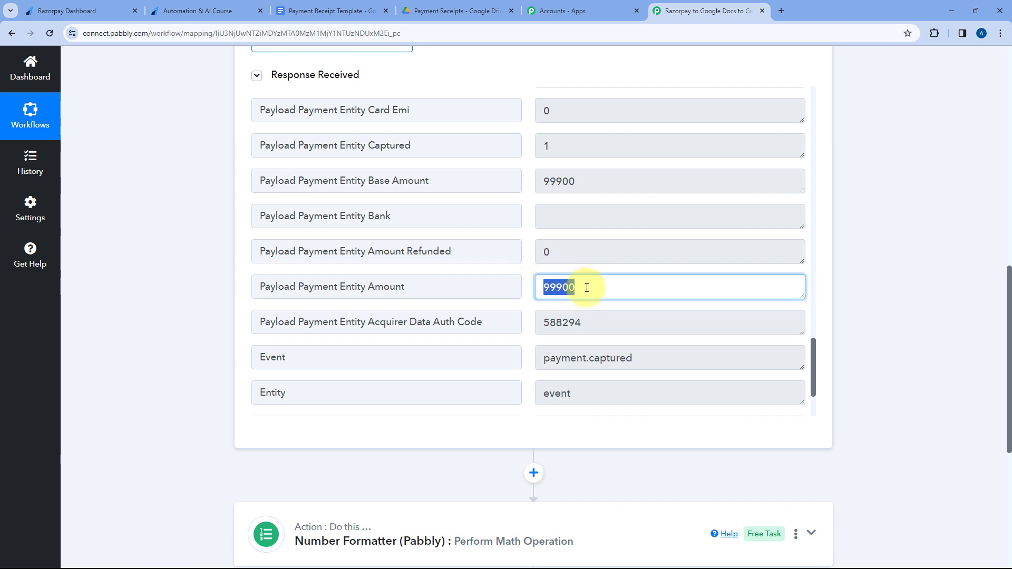
click(523, 275)
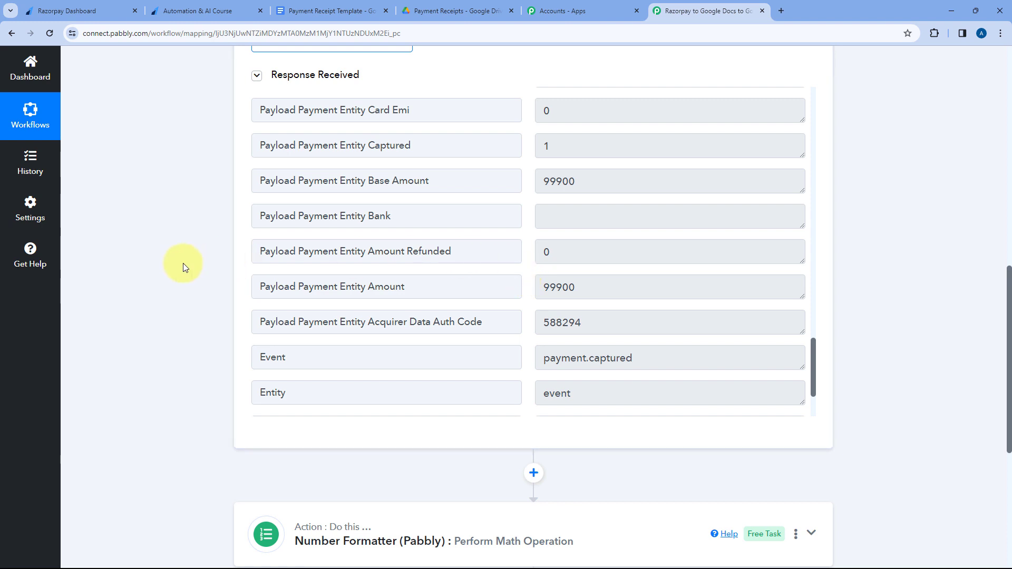
Map the Razorpay Payload Payment Entity Amount into the Numbers field of the Number Formatter step.
scroll(183, 264, down, 6)
click(415, 235)
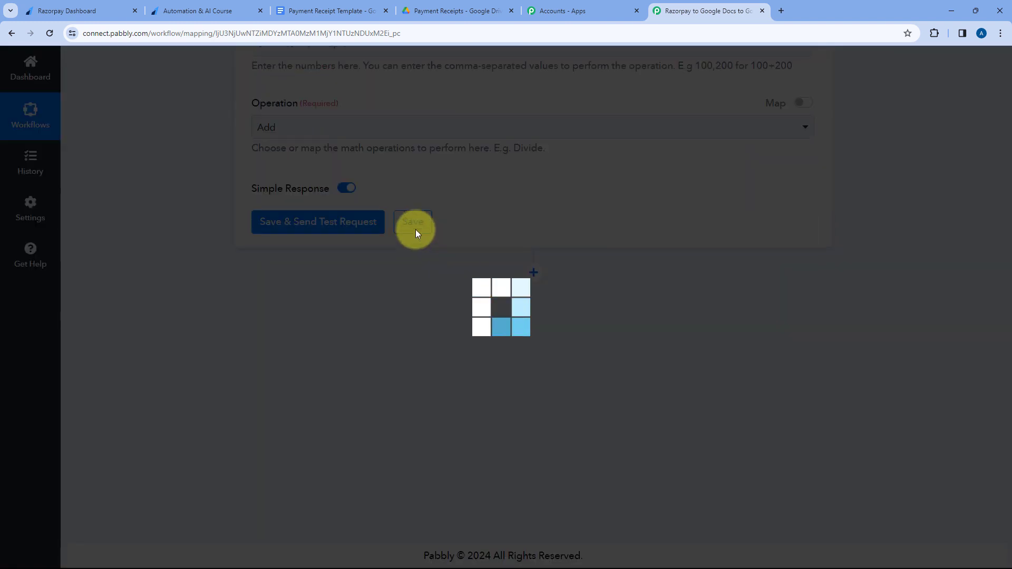
scroll(380, 249, down, 4)
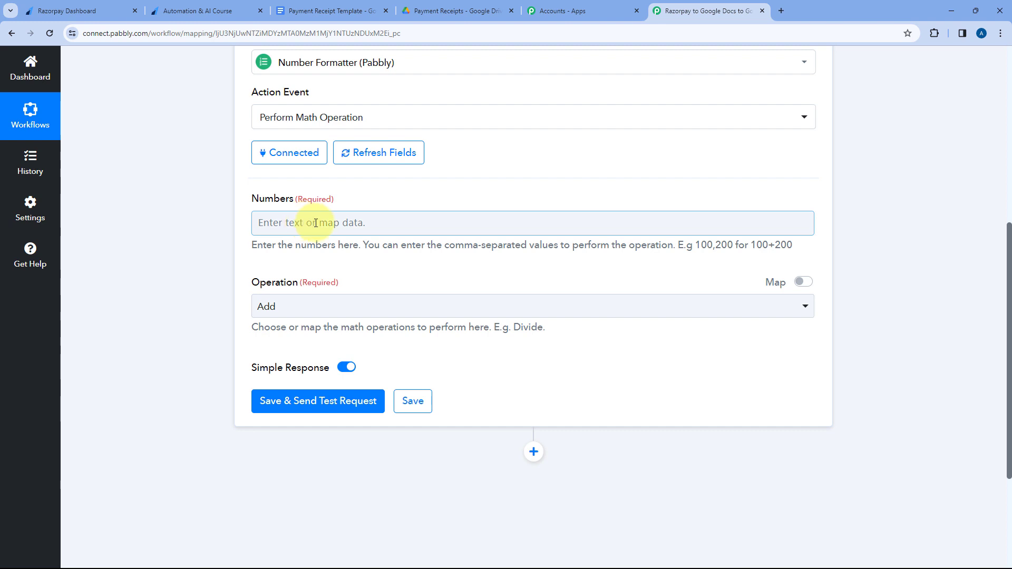
scroll(461, 207, up, 2)
scroll(460, 207, down, 3)
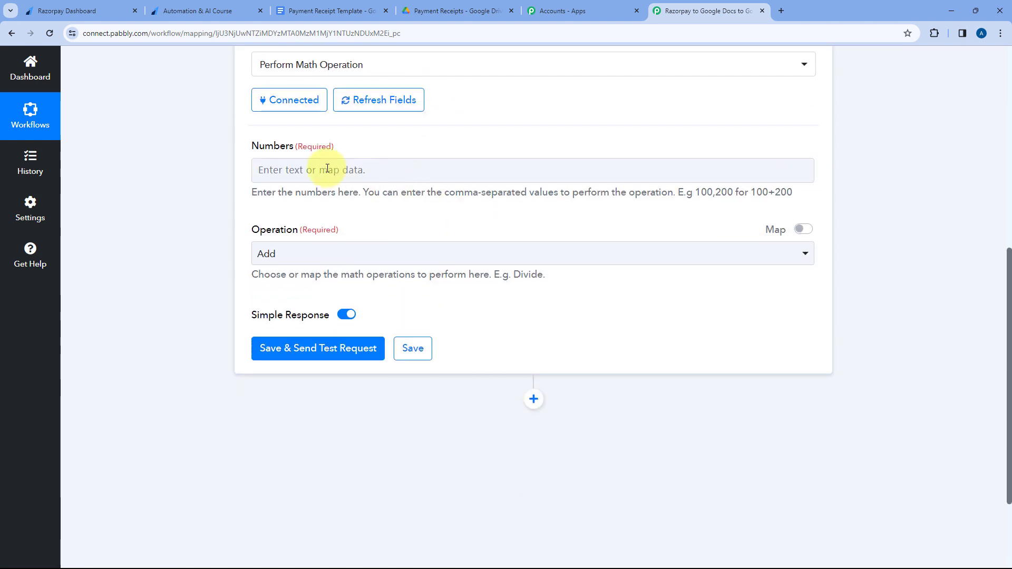
click(294, 172)
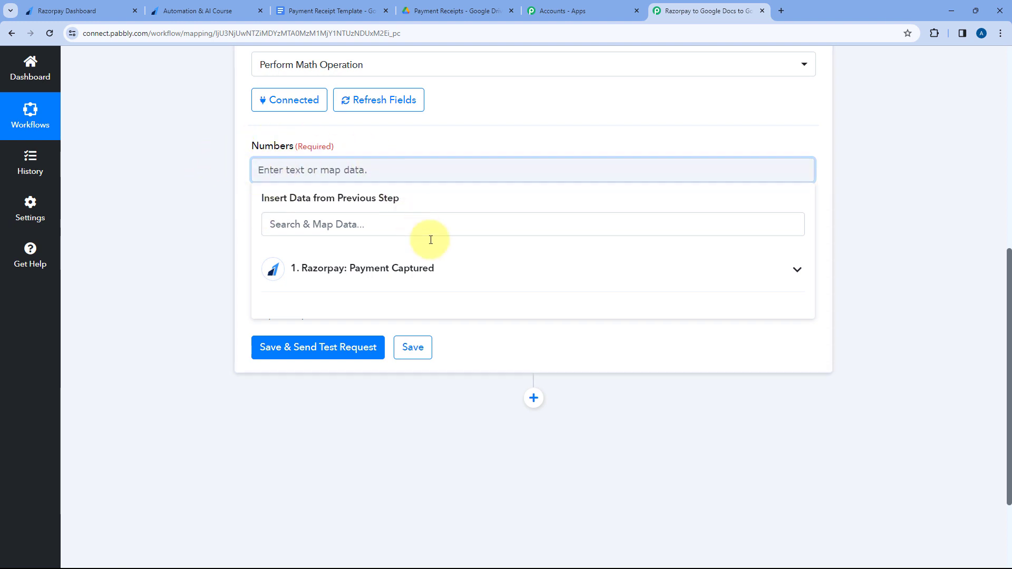
click(471, 271)
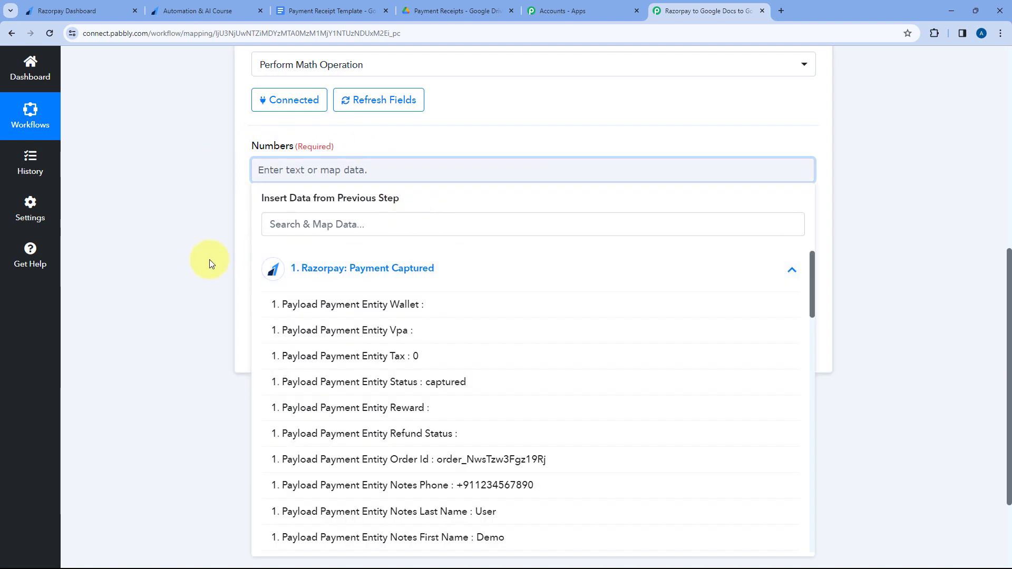
scroll(438, 232, down, 4)
scroll(443, 237, down, 5)
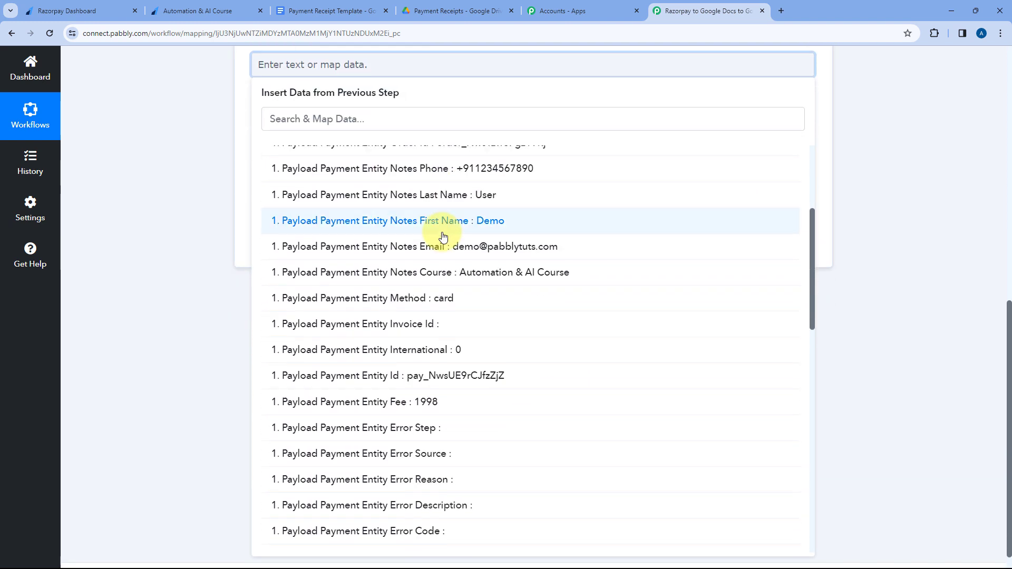
scroll(442, 237, down, 5)
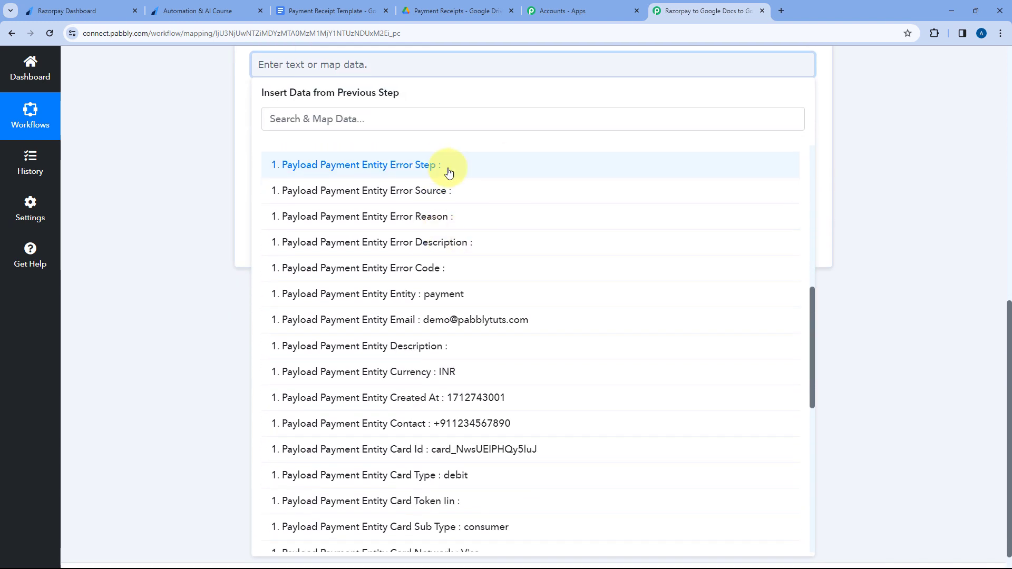
scroll(440, 296, down, 4)
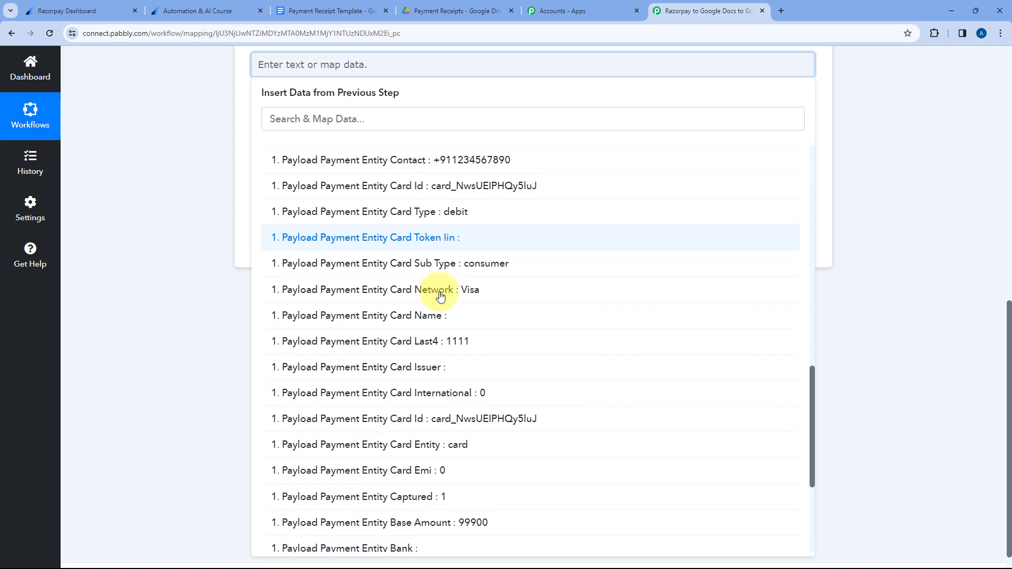
scroll(400, 348, down, 1)
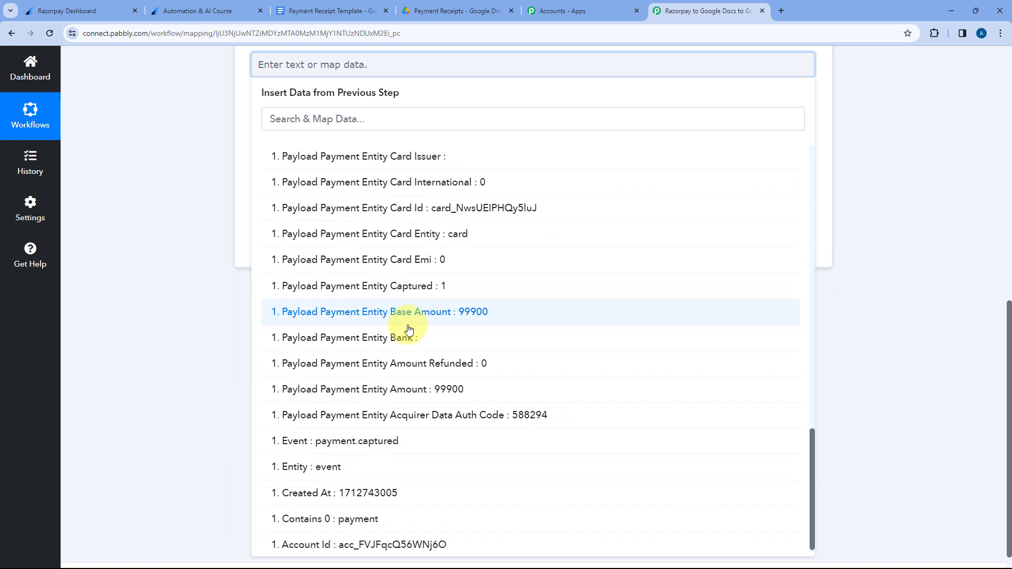
click(409, 384)
scroll(211, 239, up, 2)
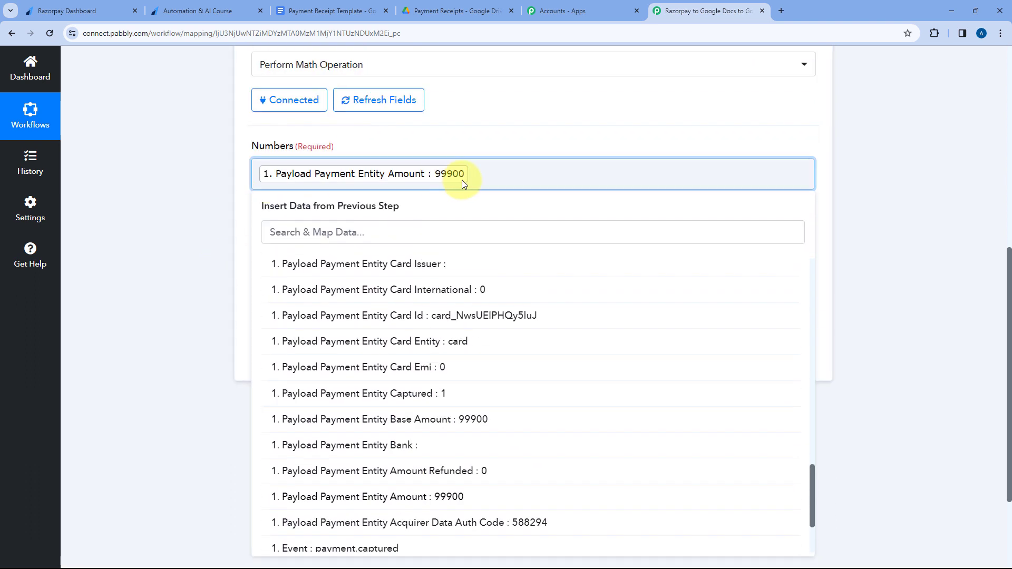
Add 100 as the second comma-separated value in Numbers and set the operation to Divide.
click(489, 170)
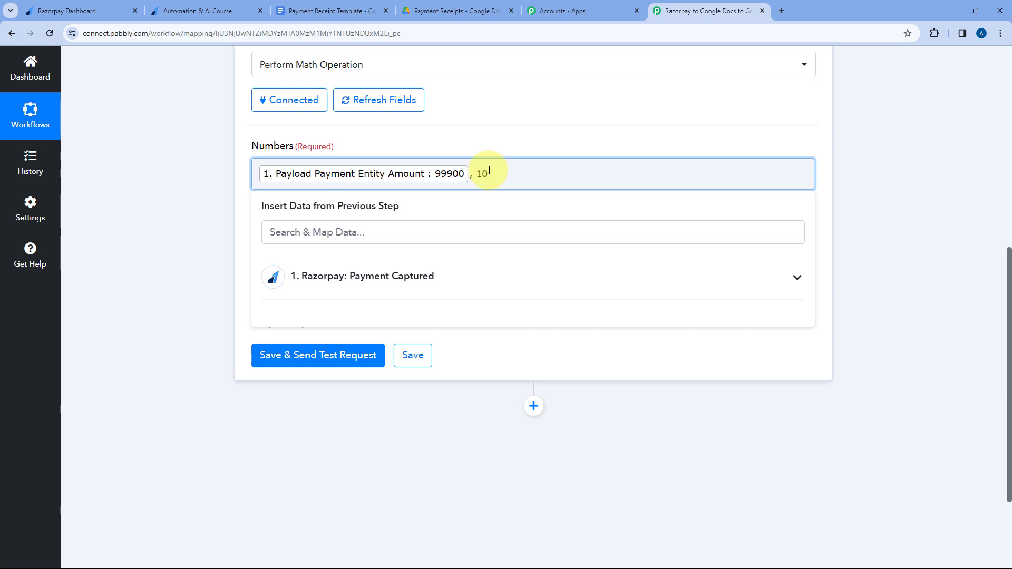
click(483, 138)
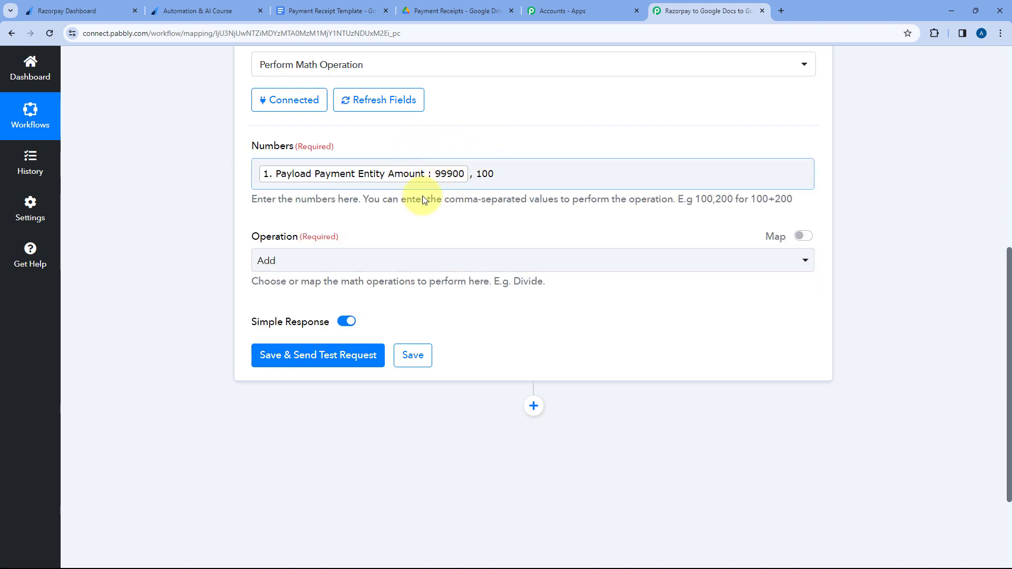
click(362, 265)
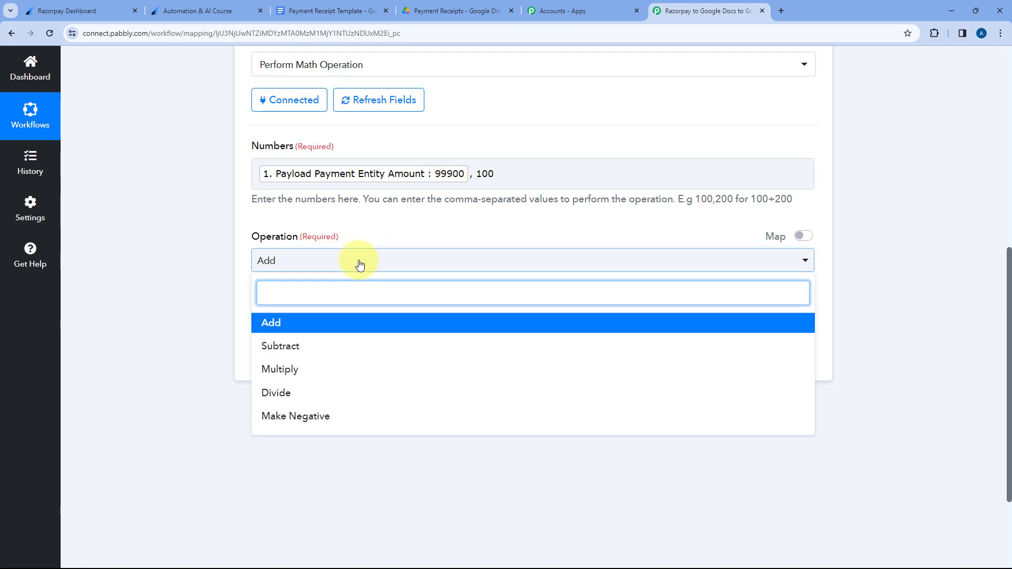
click(285, 393)
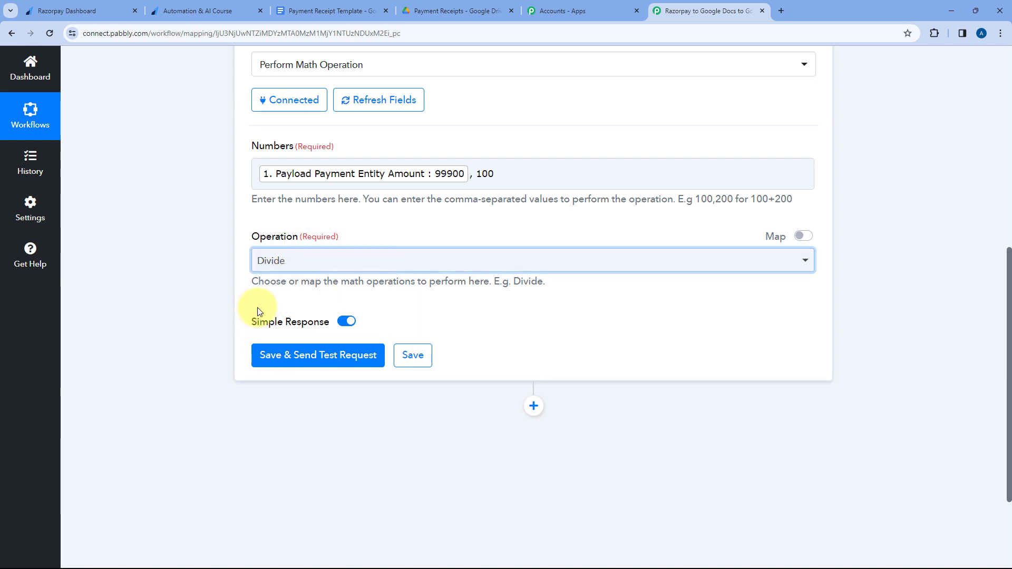
Save the Number Formatter step with a test request and check the Result value in its response.
click(310, 357)
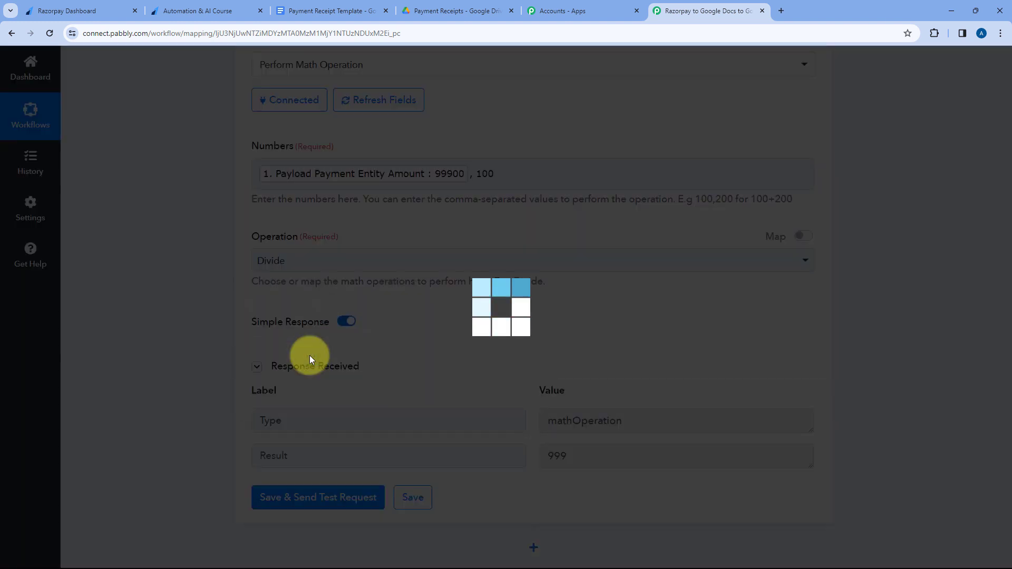
scroll(411, 326, down, 1)
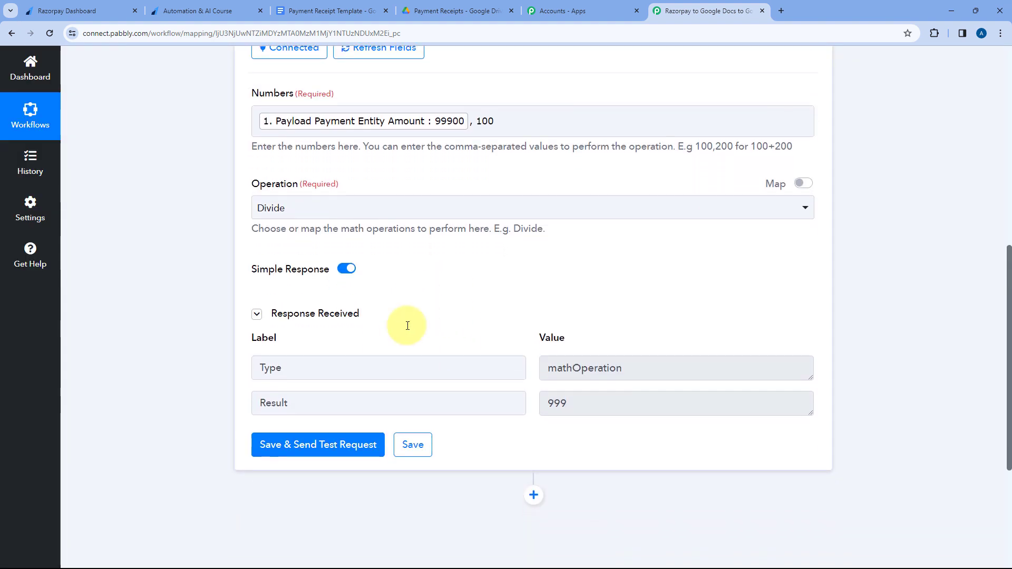
drag(618, 407, 535, 399)
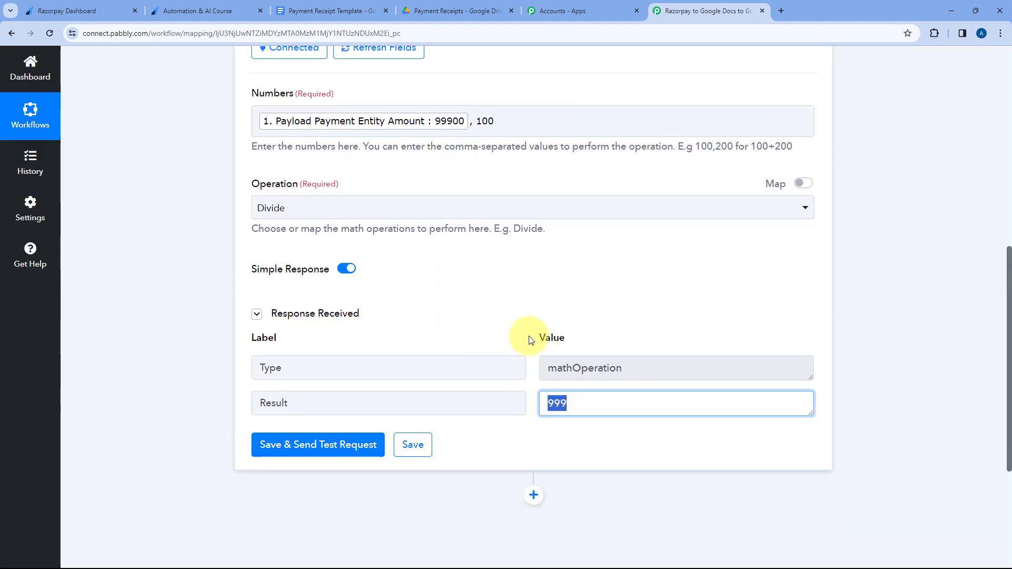
click(531, 340)
drag(529, 330, 594, 403)
click(594, 403)
double_click(557, 403)
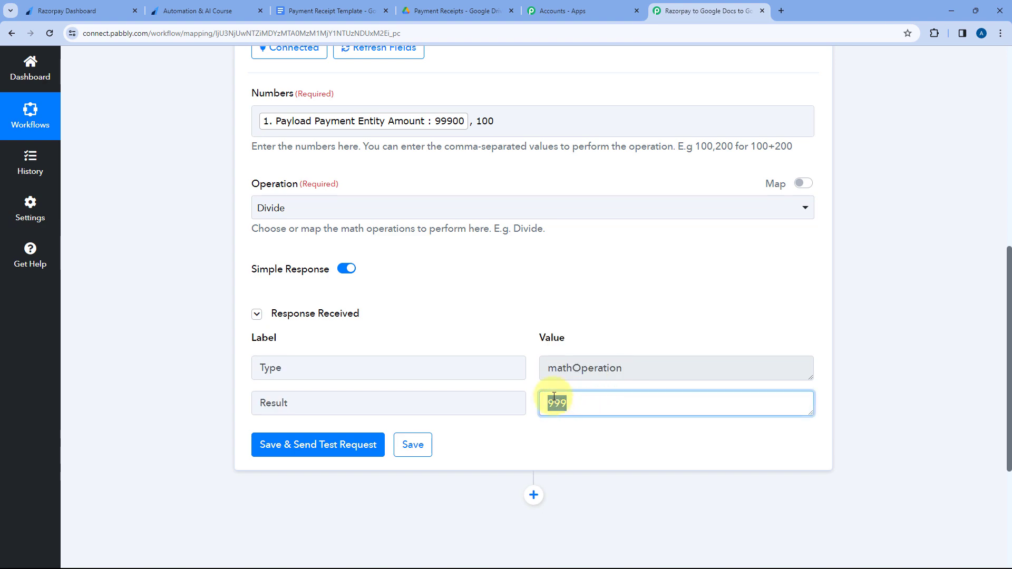
click(528, 342)
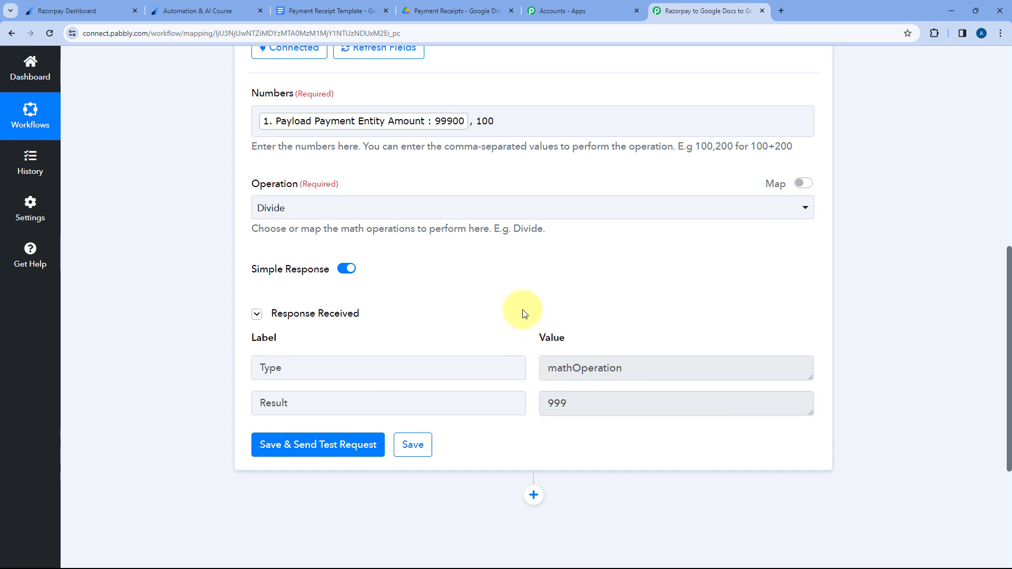
Collapse the Number Formatter step and check the Created At value format in the Razorpay trigger's response.
scroll(522, 295, up, 7)
click(533, 239)
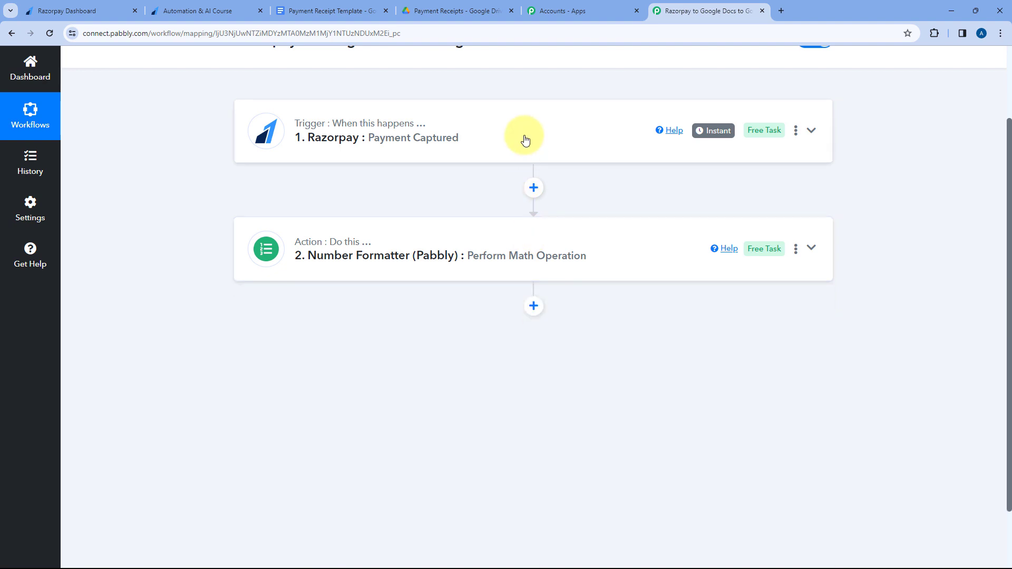
click(524, 140)
scroll(181, 287, down, 11)
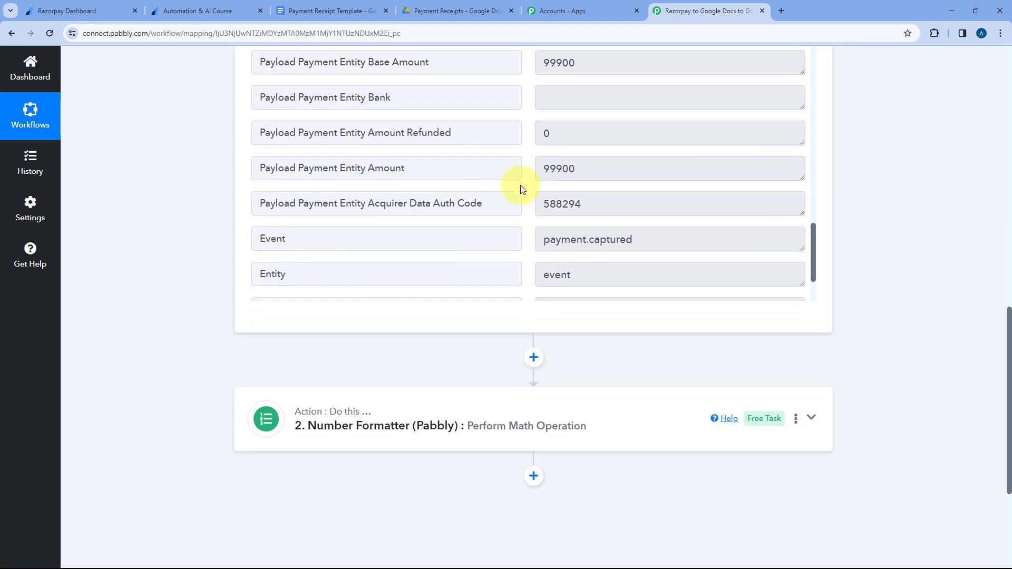
scroll(520, 186, down, 2)
click(593, 205)
double_click(593, 206)
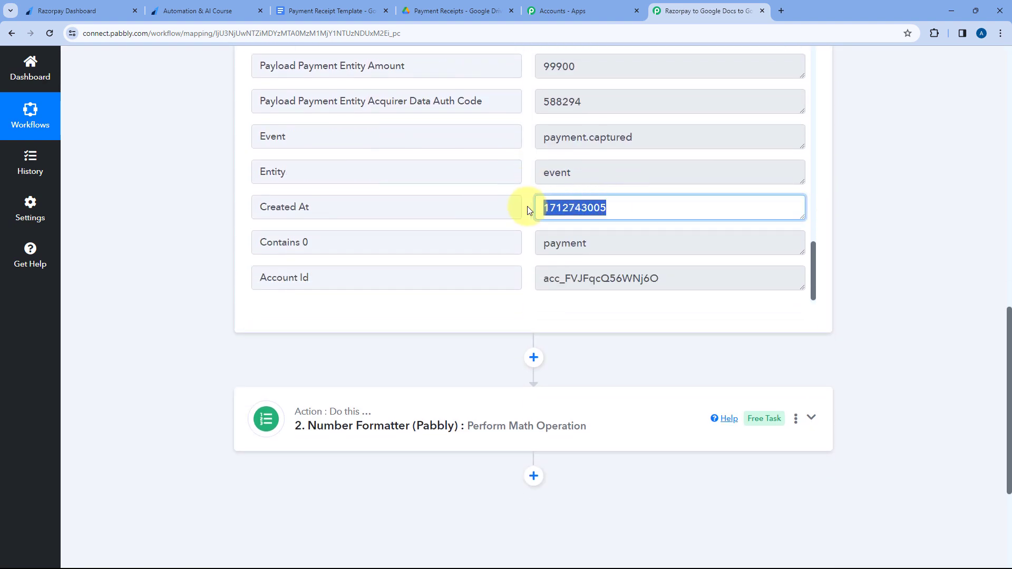
click(528, 207)
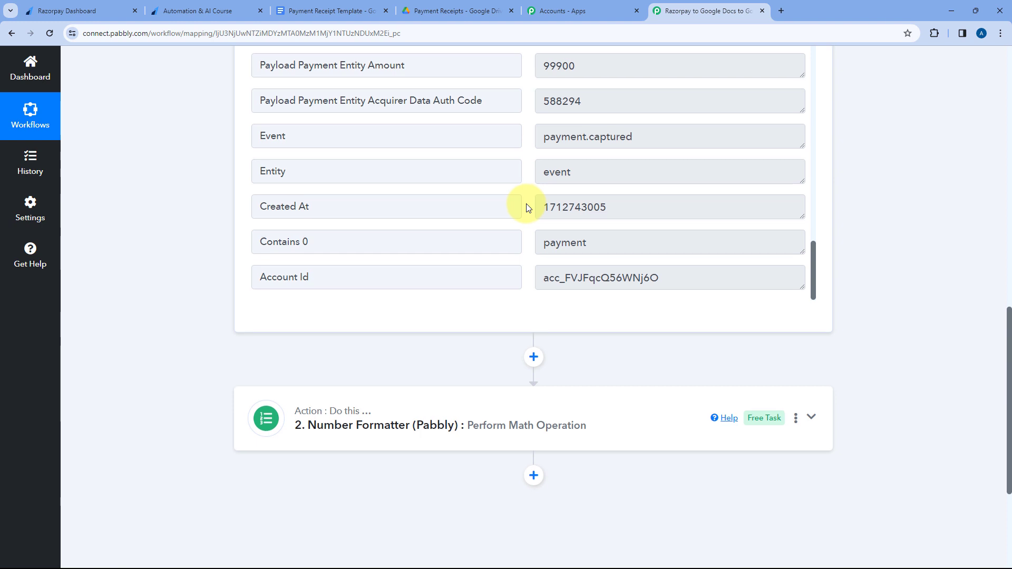
Add a third workflow step after the Number Formatter, search for "Date" and choose Date/Time Formatter (Pabbly).
scroll(529, 208, down, 4)
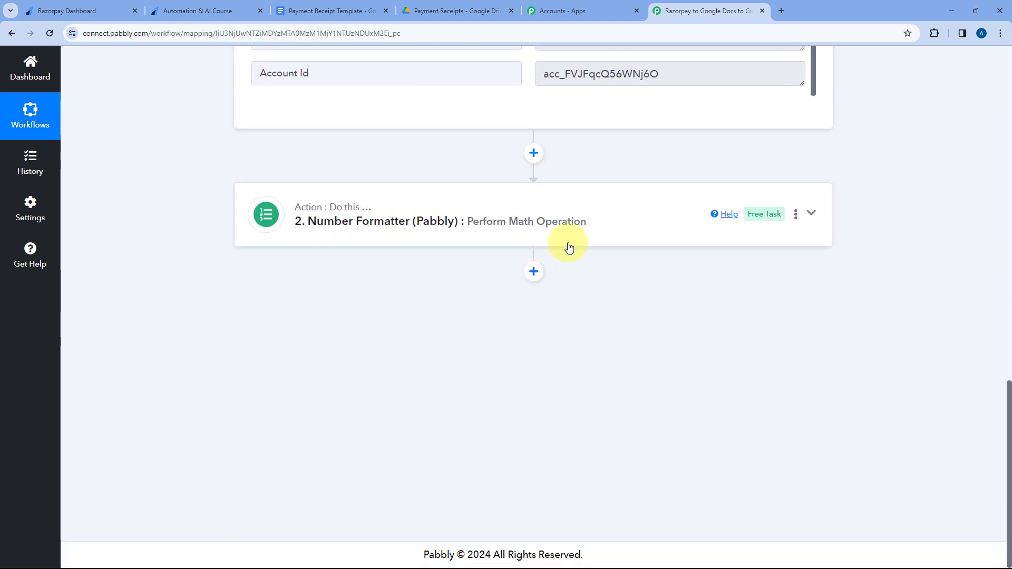
click(534, 271)
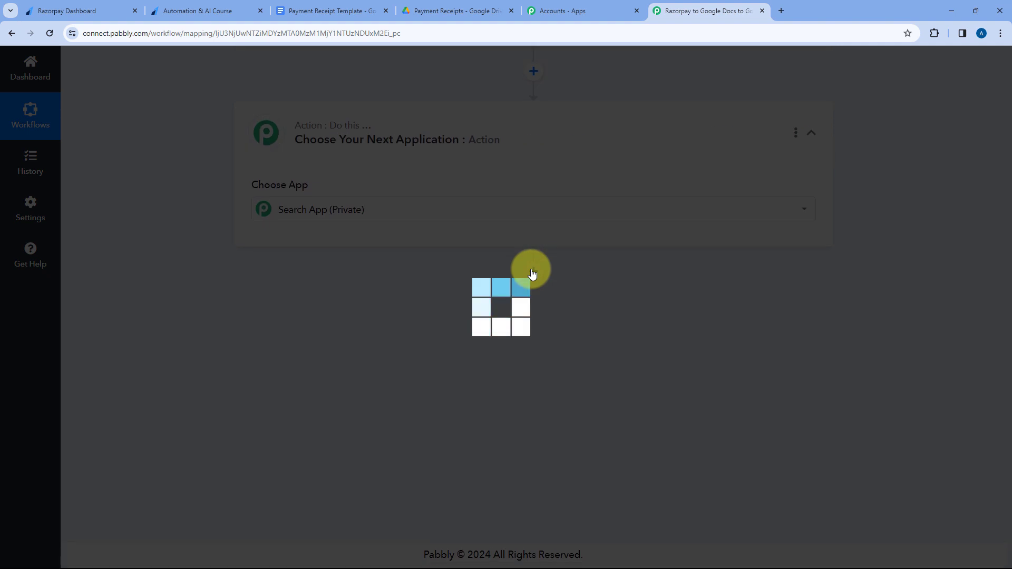
text(Date)
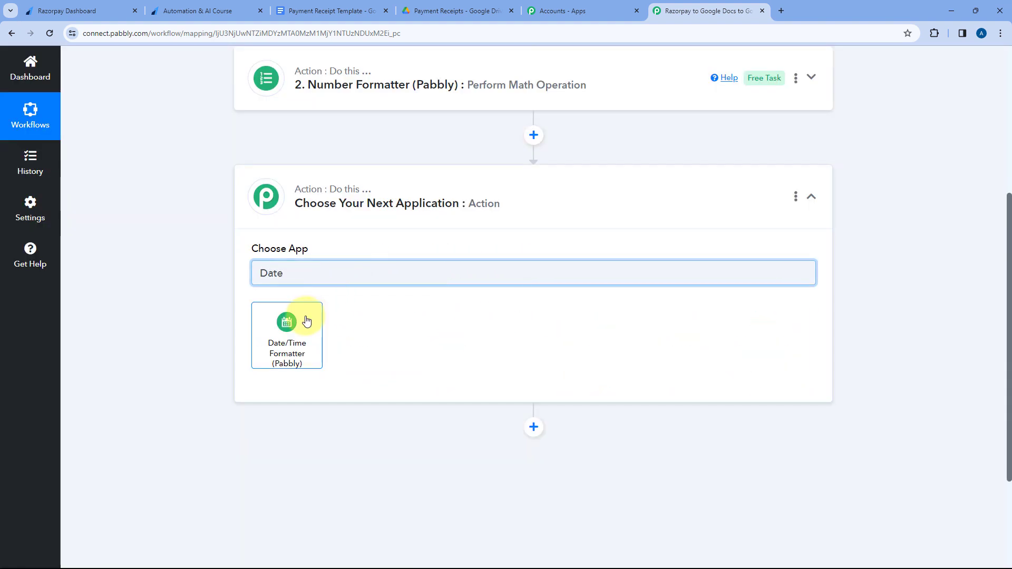
click(307, 320)
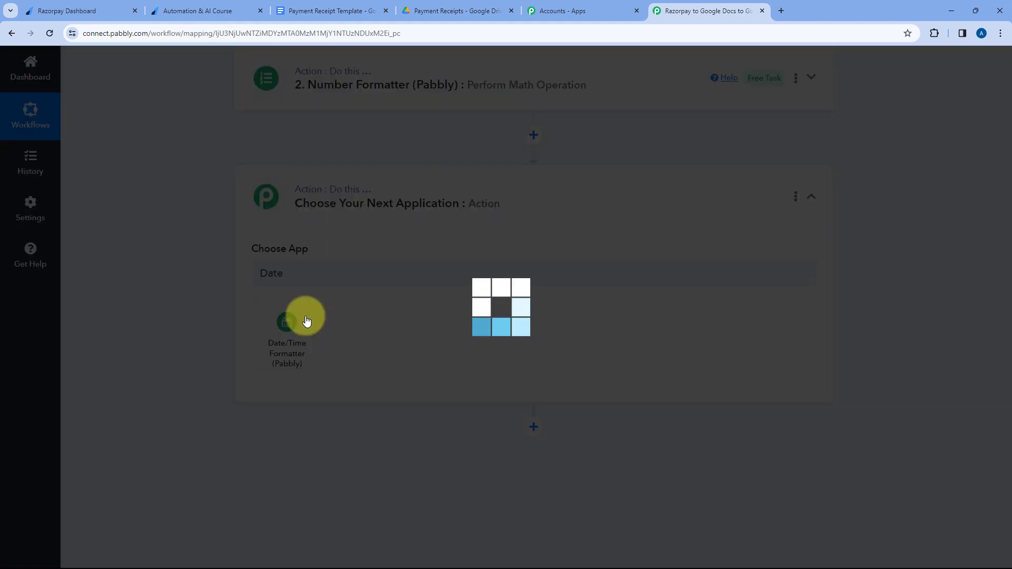
Set the Date/Time Formatter action event to Format Date with Time Zone.
scroll(349, 253, down, 3)
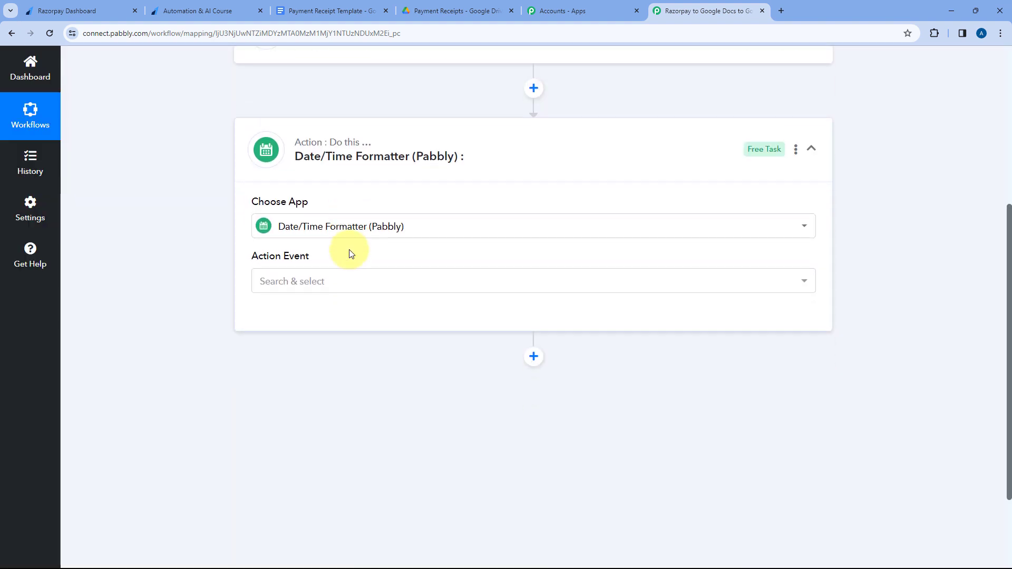
click(346, 197)
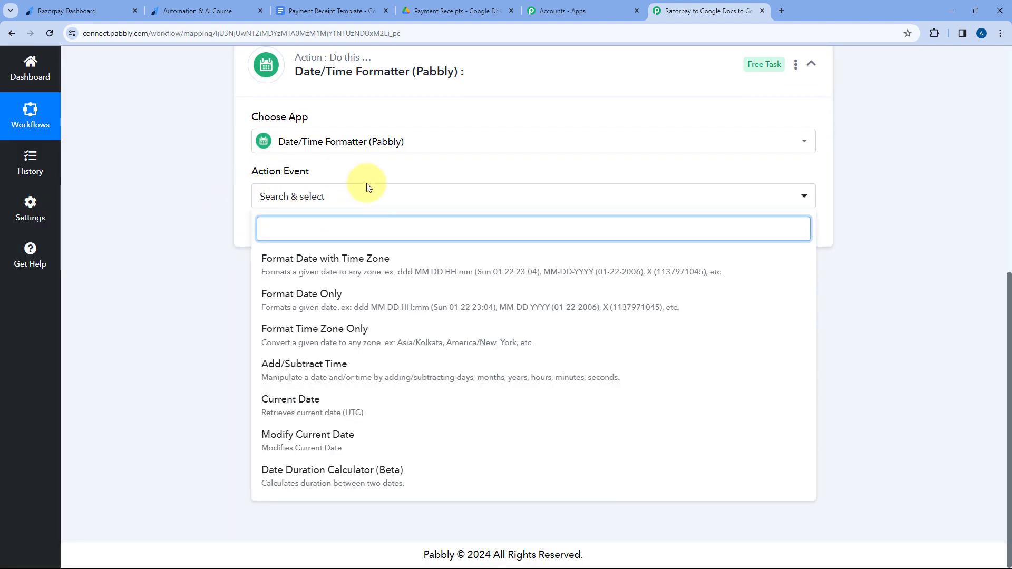
click(311, 264)
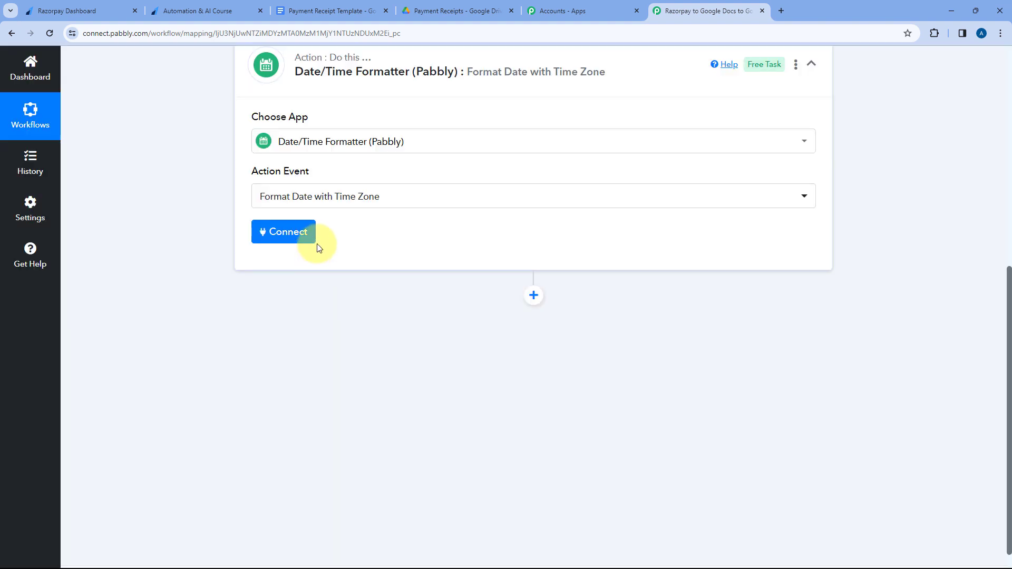
Connect the Date/Time Formatter and map its Date field to the Created At value from the Razorpay Payment Captured trigger.
click(291, 242)
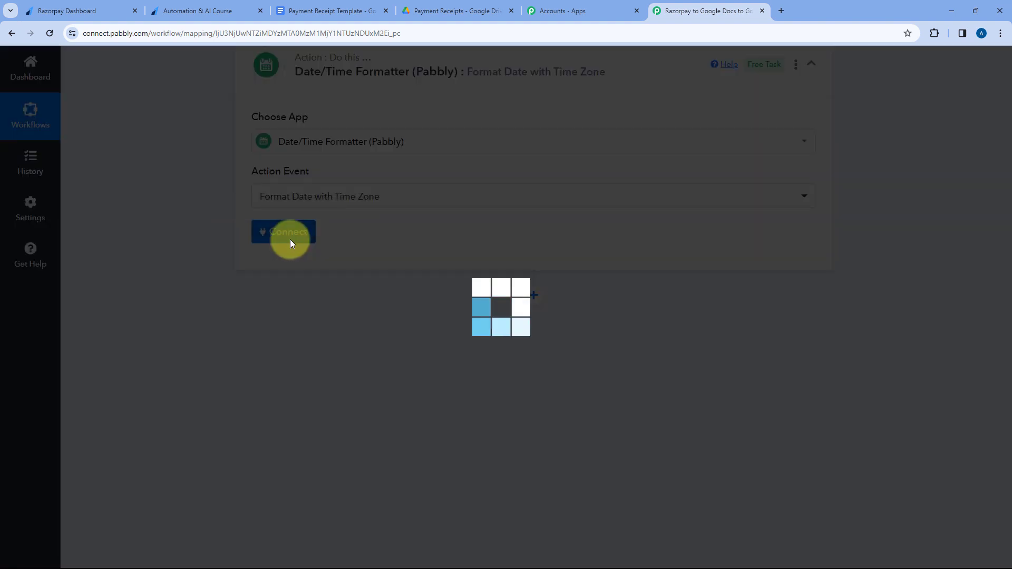
scroll(316, 253, down, 3)
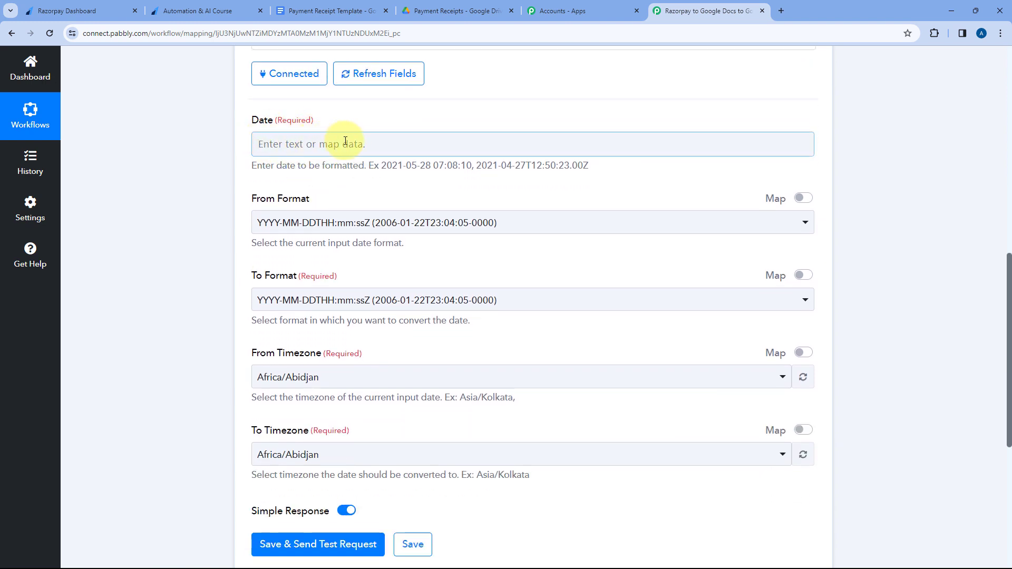
click(343, 143)
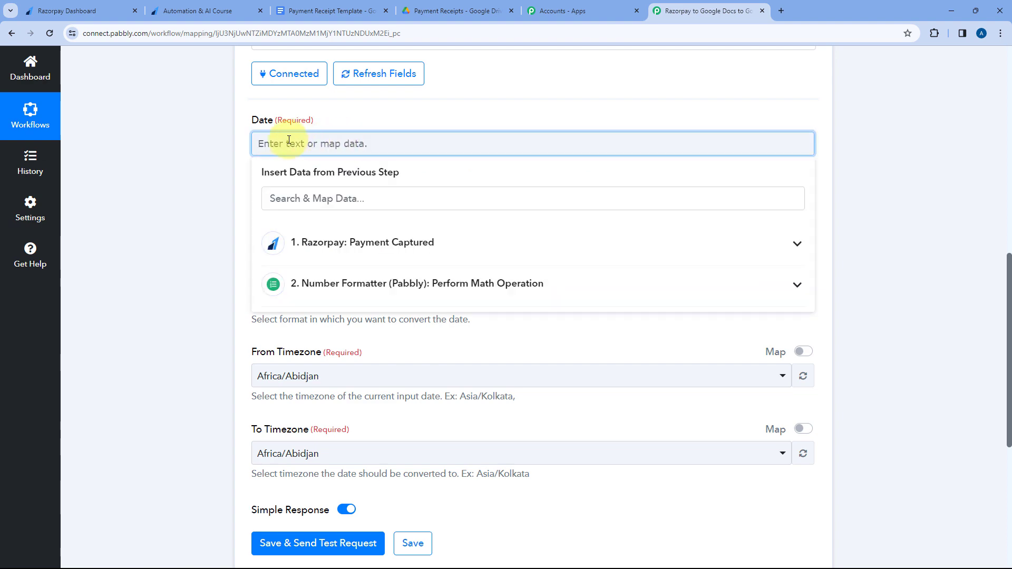
click(357, 242)
scroll(436, 330, down, 10)
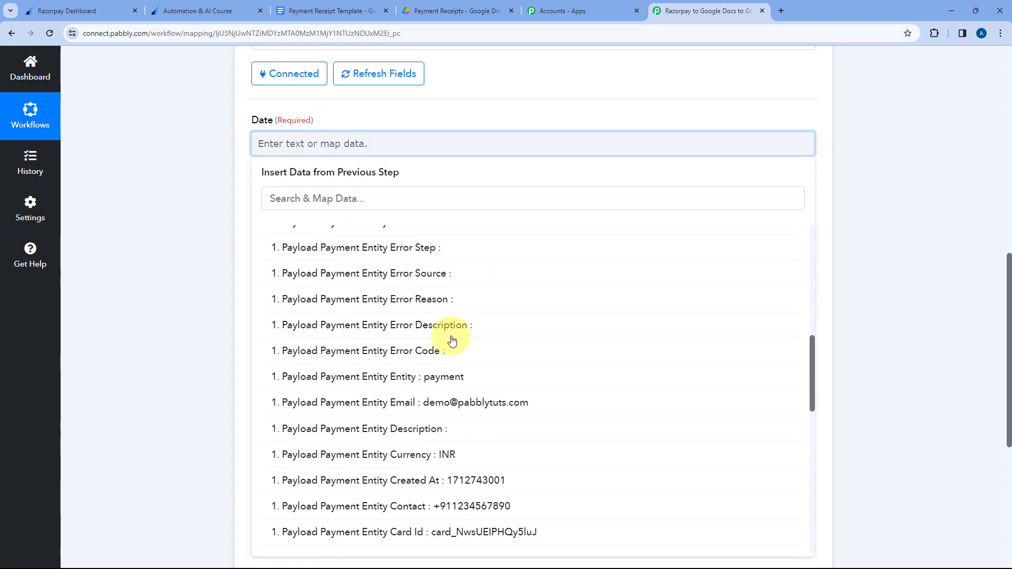
scroll(453, 341, down, 10)
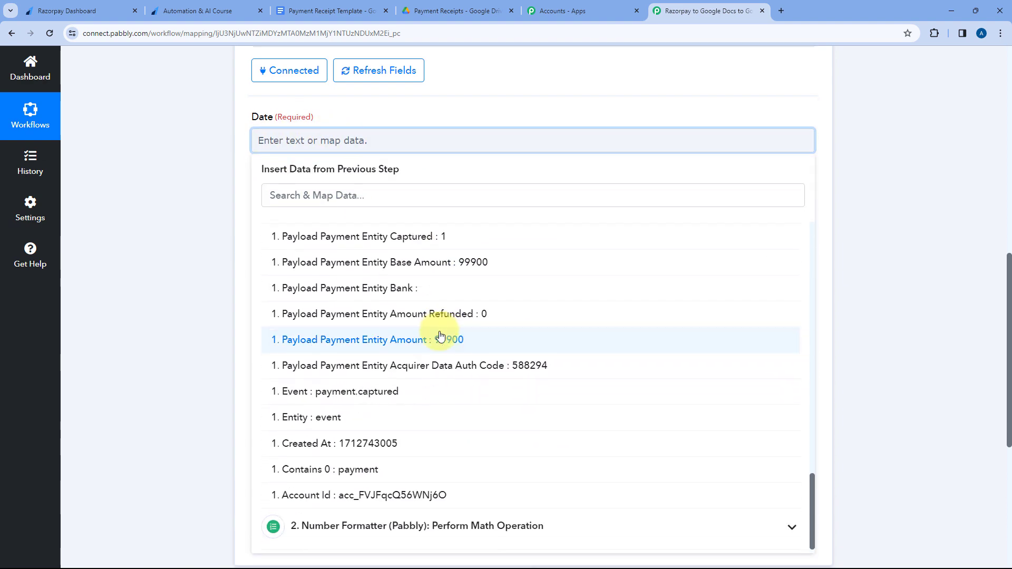
scroll(440, 337, down, 1)
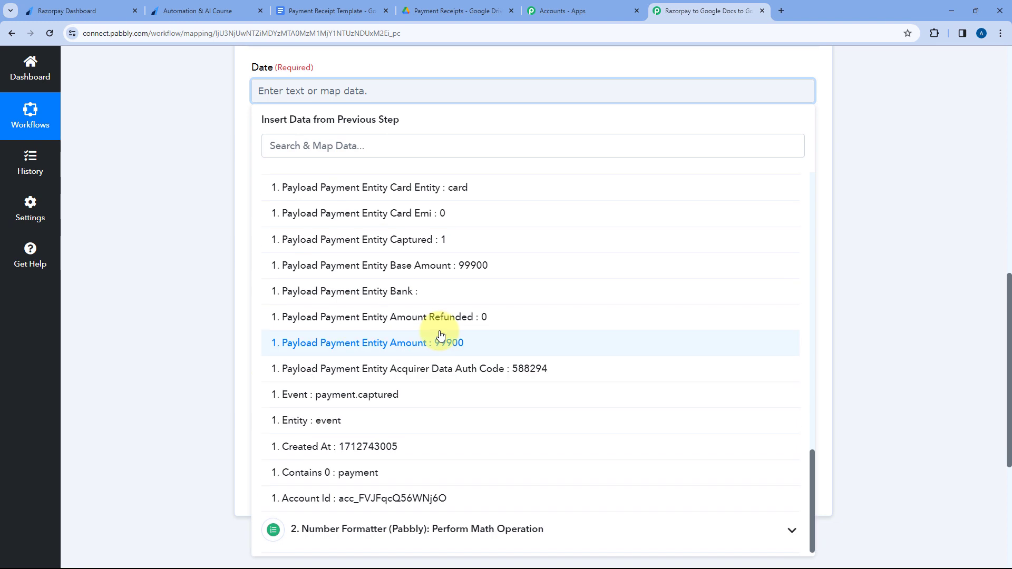
click(324, 448)
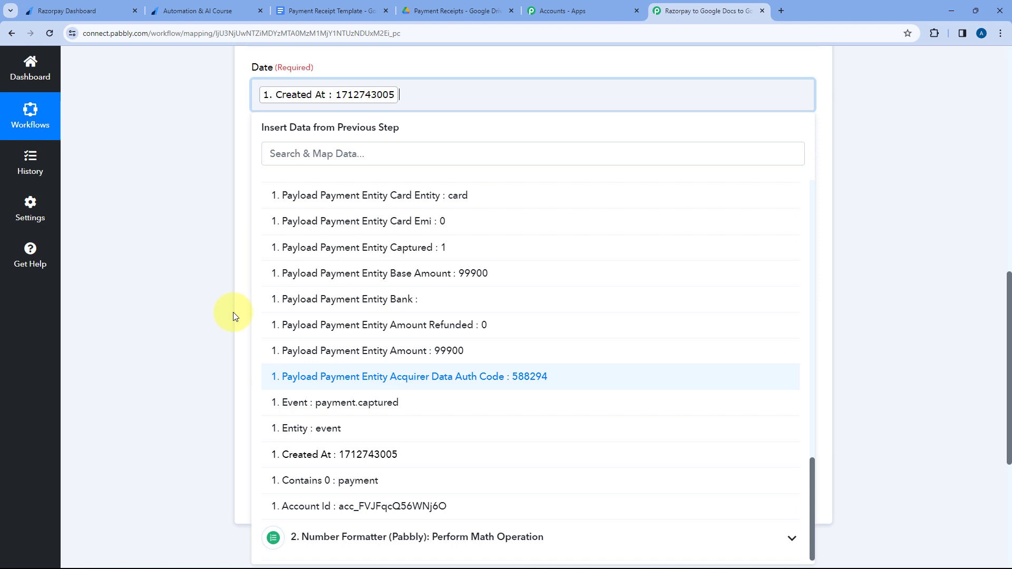
click(202, 184)
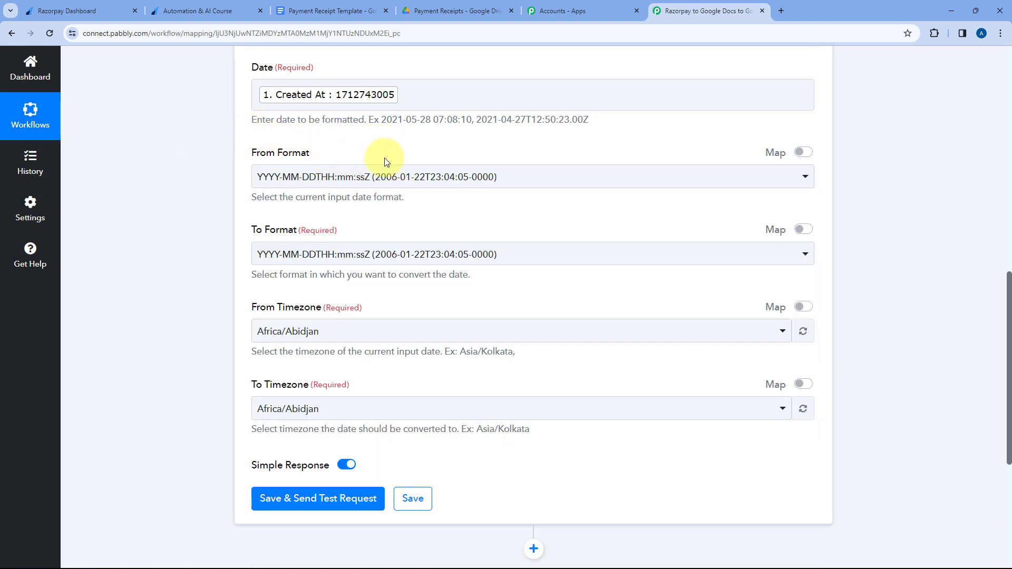
click(442, 174)
scroll(433, 277, down, 4)
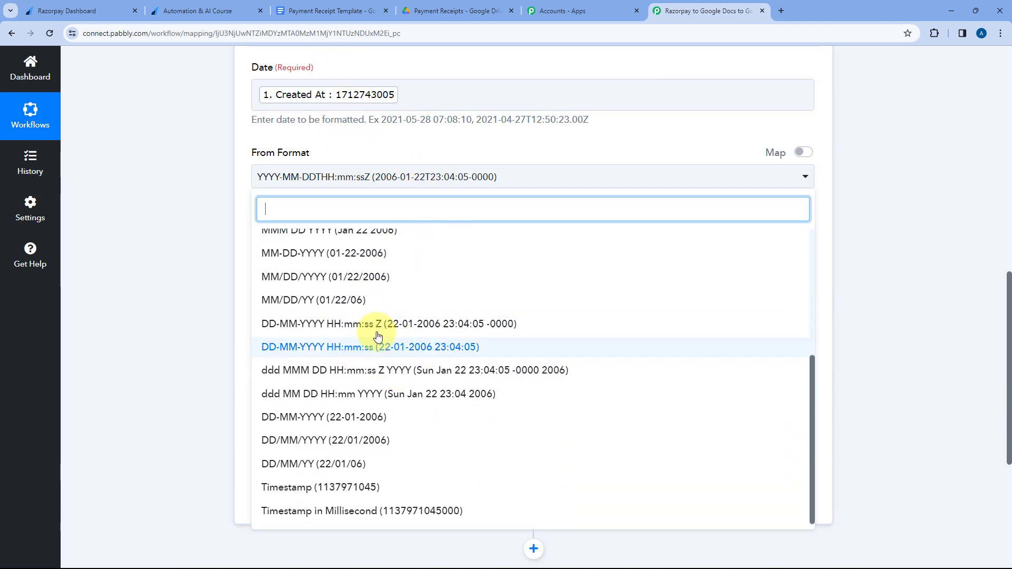
click(301, 490)
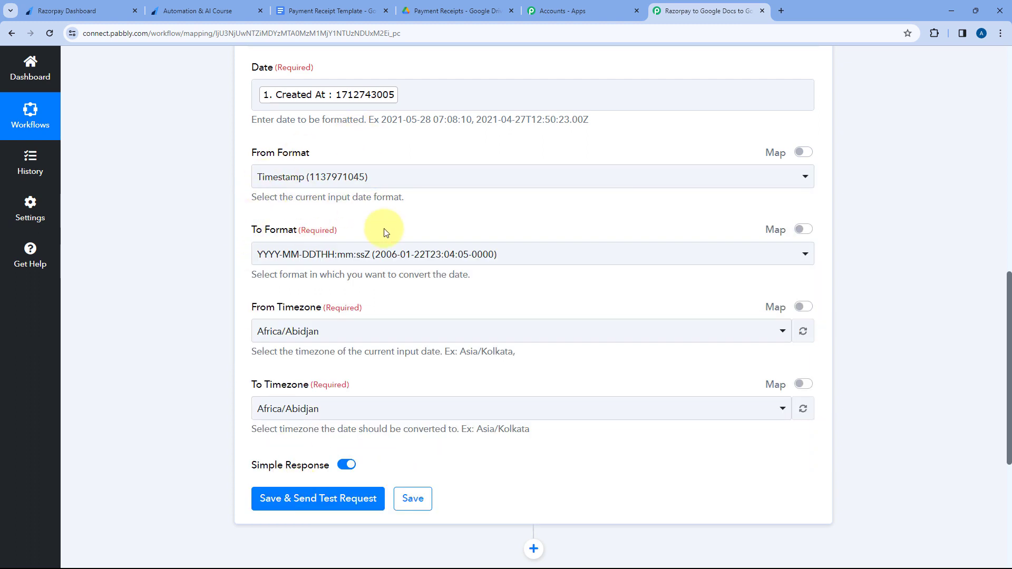
click(303, 253)
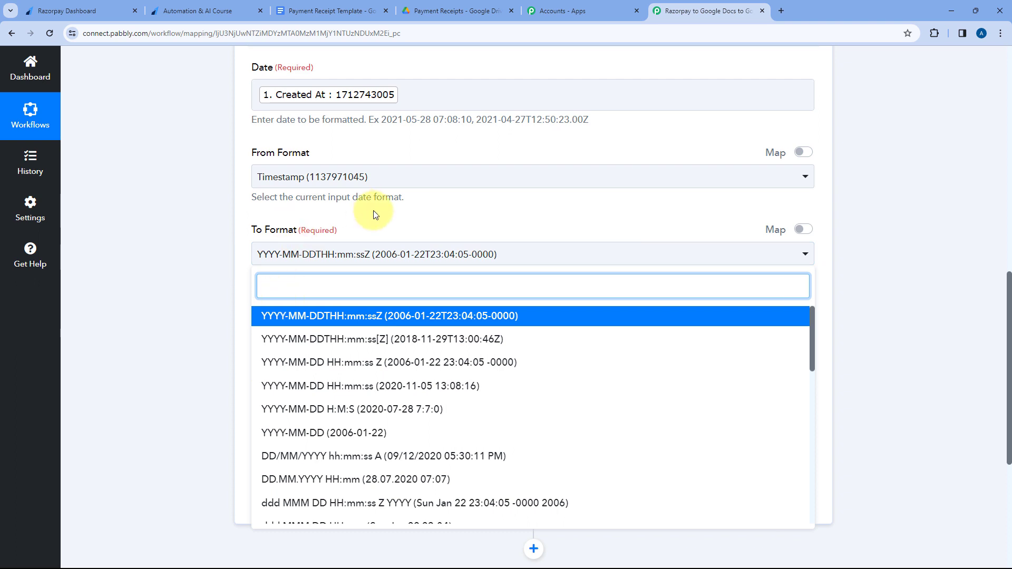
scroll(358, 222, down, 1)
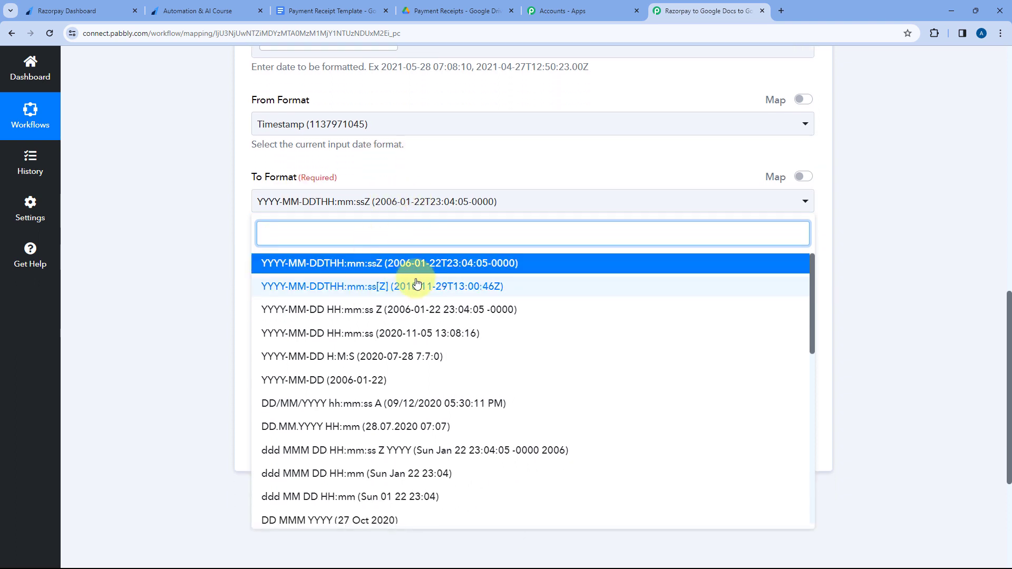
scroll(418, 283, down, 1)
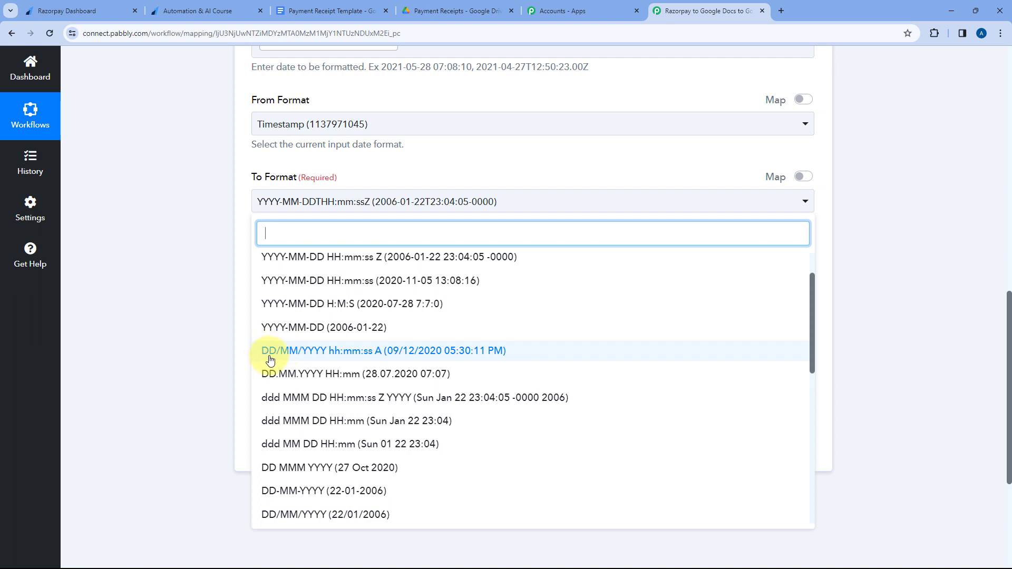
click(383, 355)
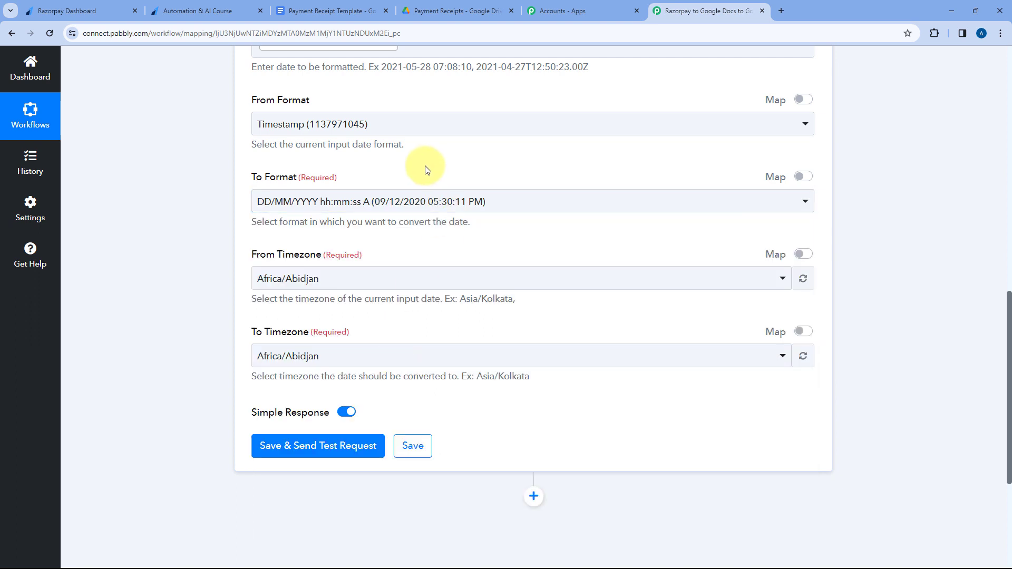
Search the From Timezone options for "UTC" and choose Etc/UTC.
scroll(313, 237, down, 1)
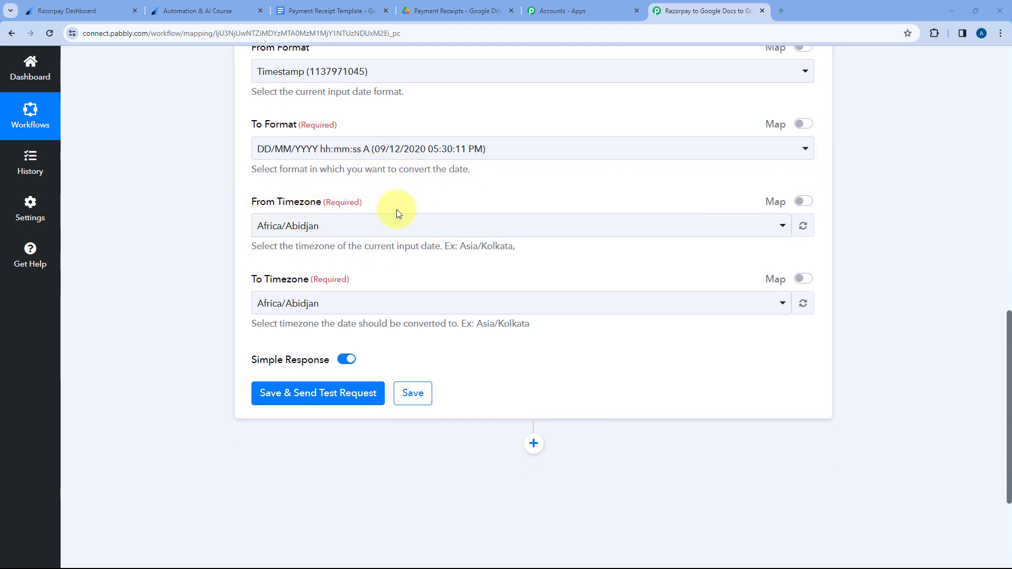
scroll(495, 214, up, 4)
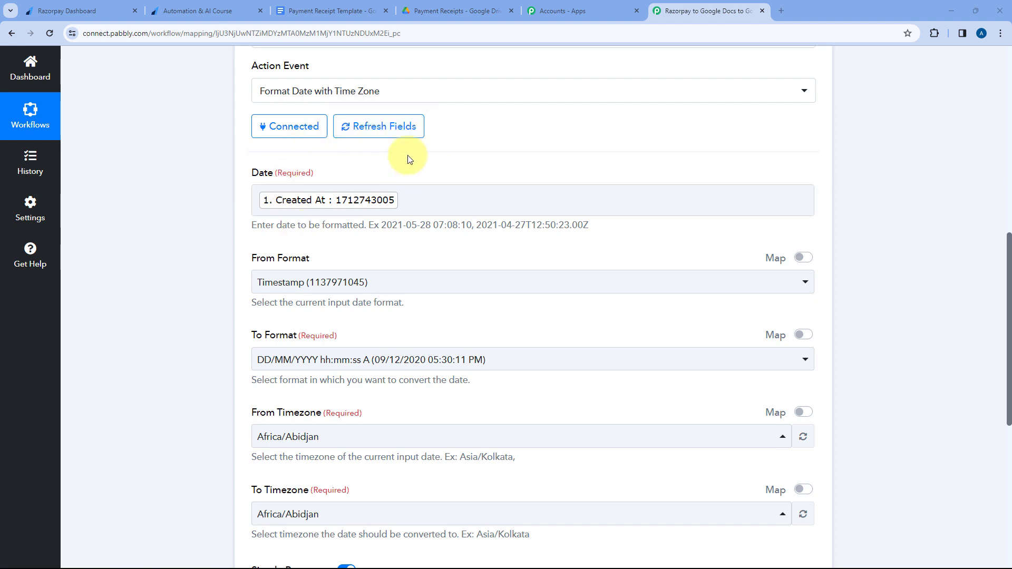
scroll(369, 239, down, 5)
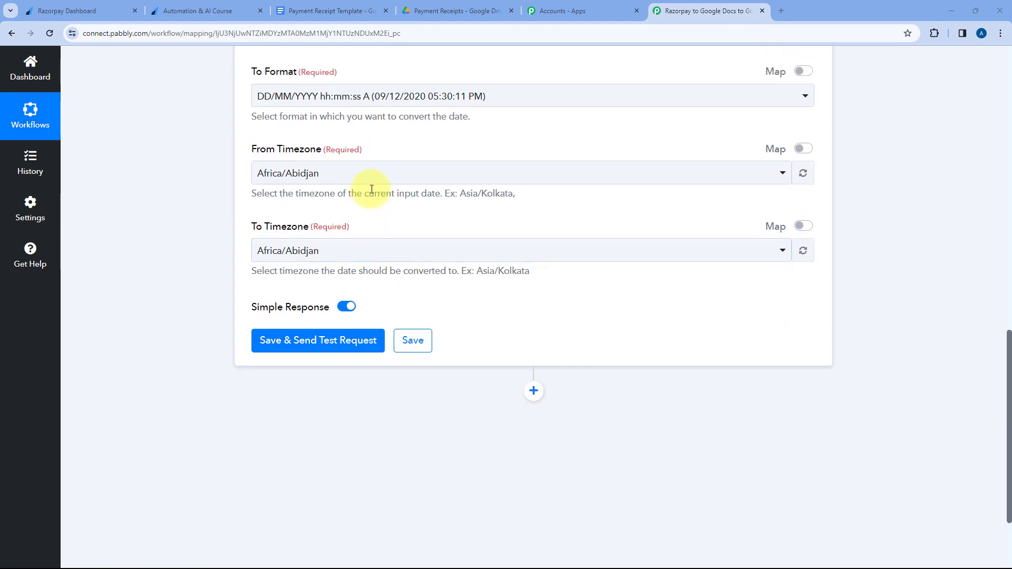
click(384, 173)
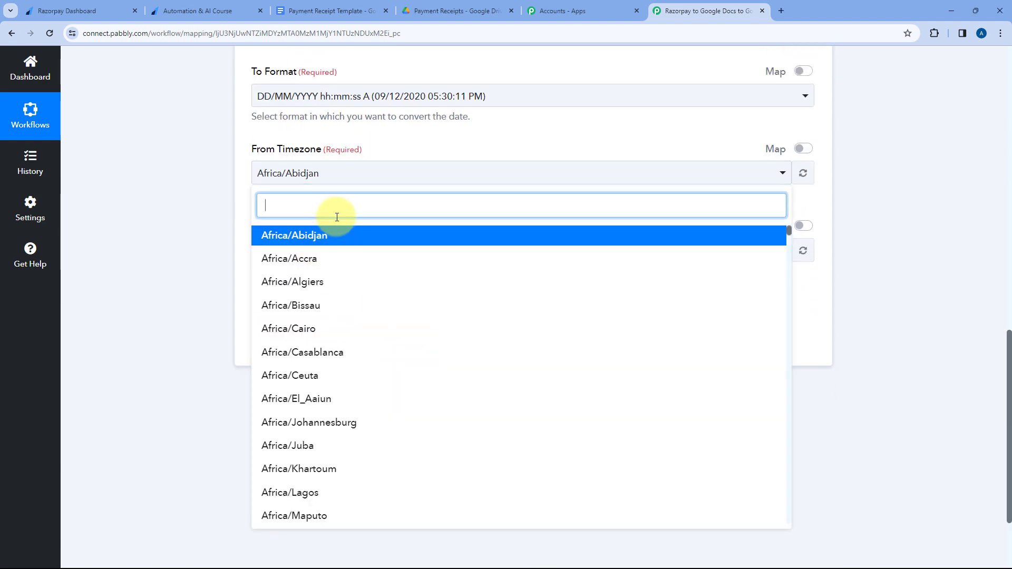
text(UTM)
key(BackSpace)
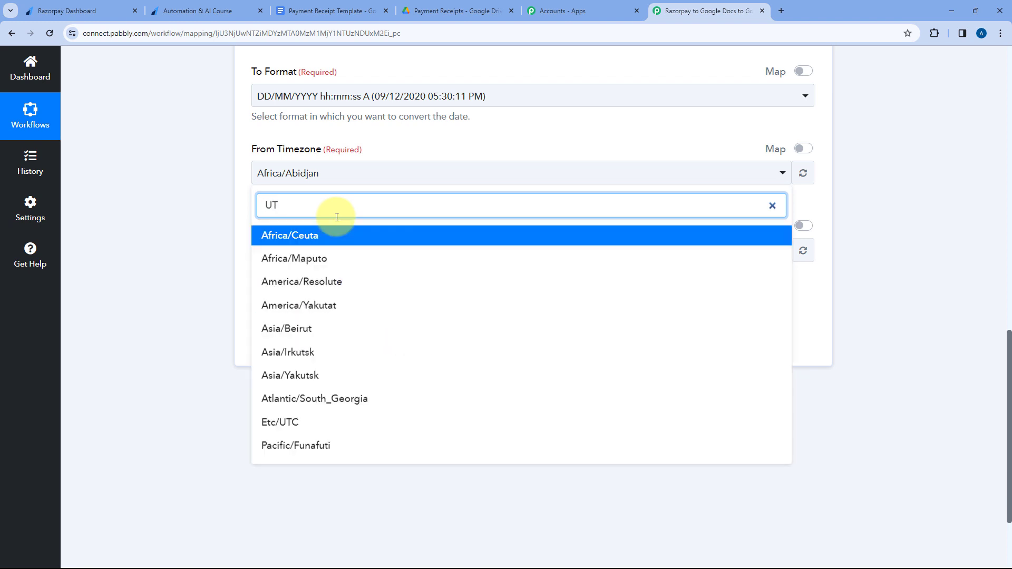
text(C)
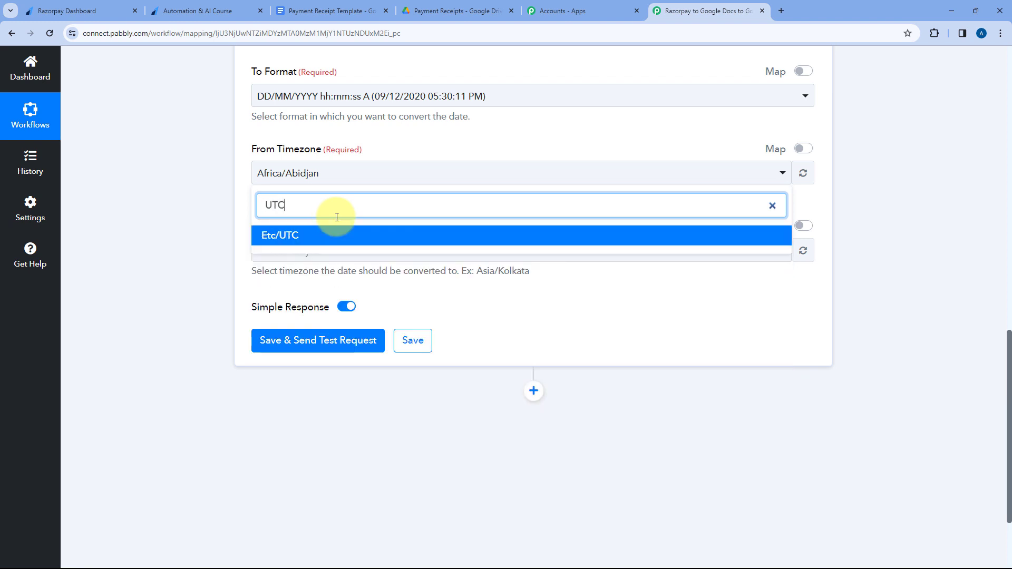
click(309, 236)
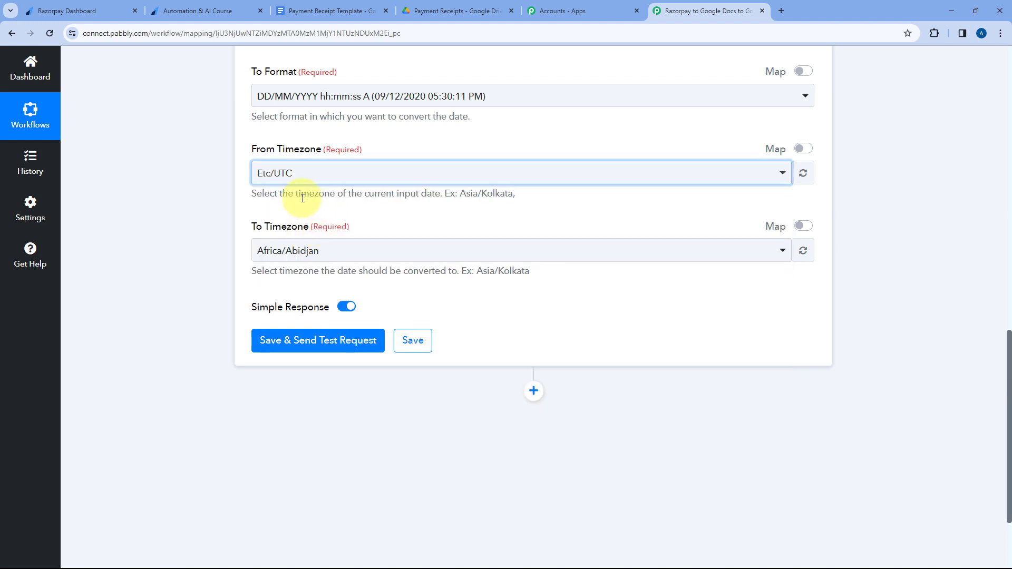
Set the To Timezone to Asia/Kolkata.
click(391, 247)
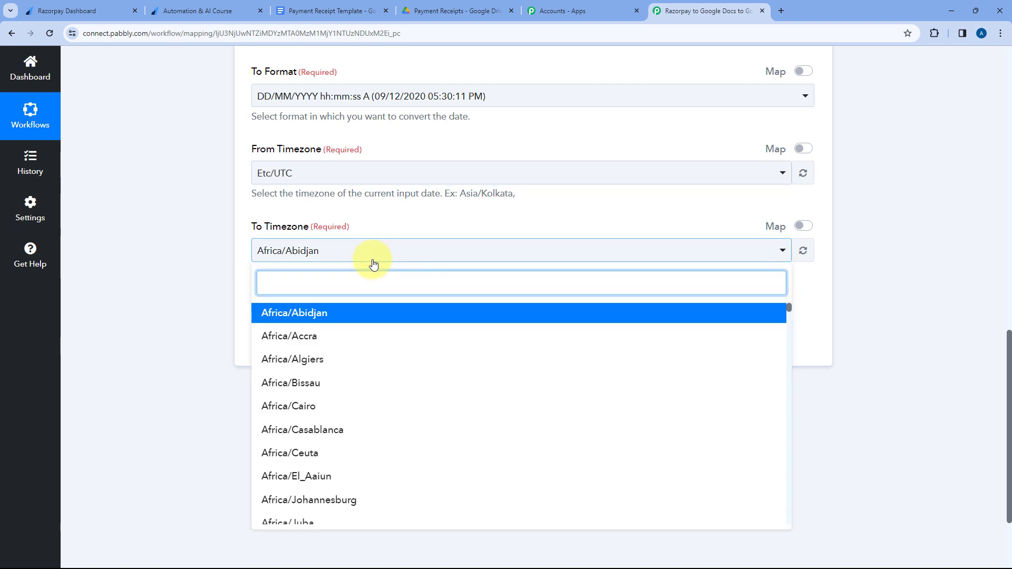
text(Kol)
key(Return)
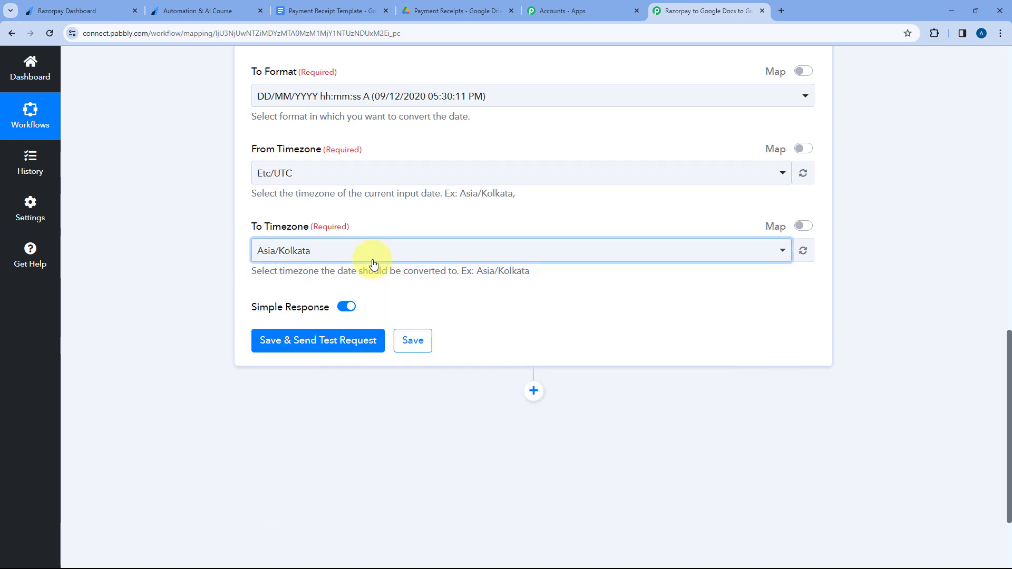
click(302, 219)
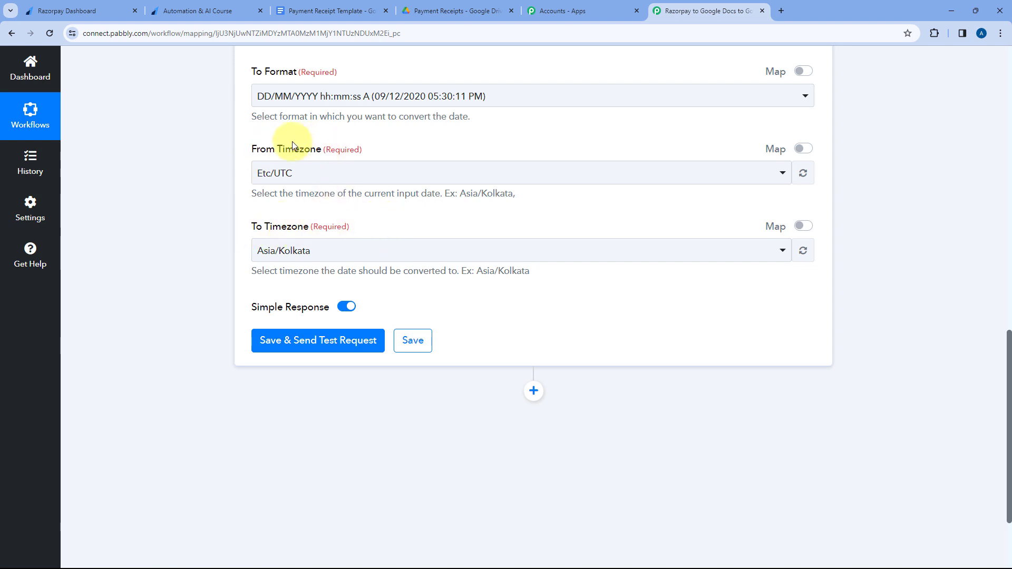
Save the Date/Time Formatter step with a test request and check the formatted date and time in its Result value.
click(329, 340)
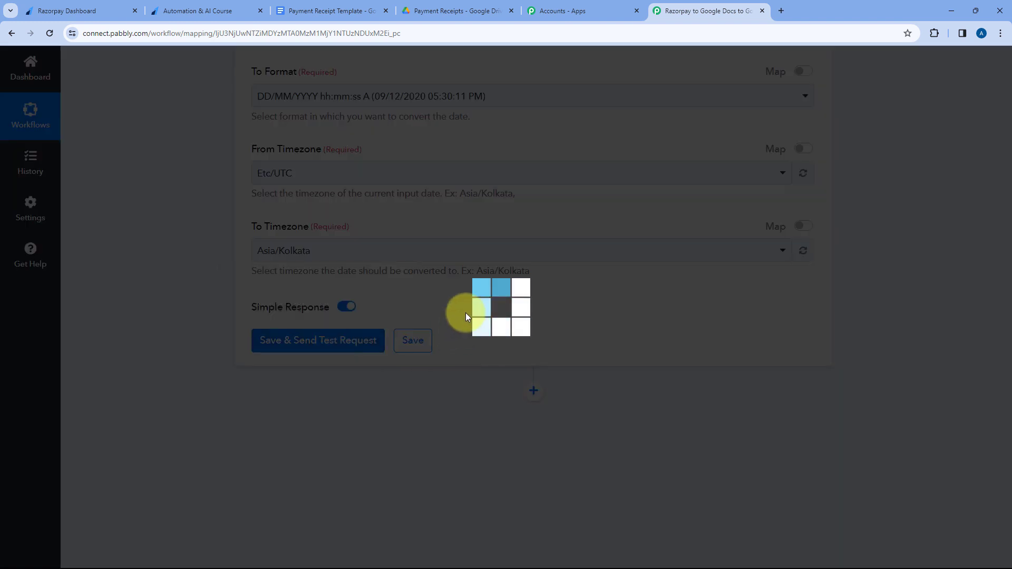
scroll(467, 317, down, 2)
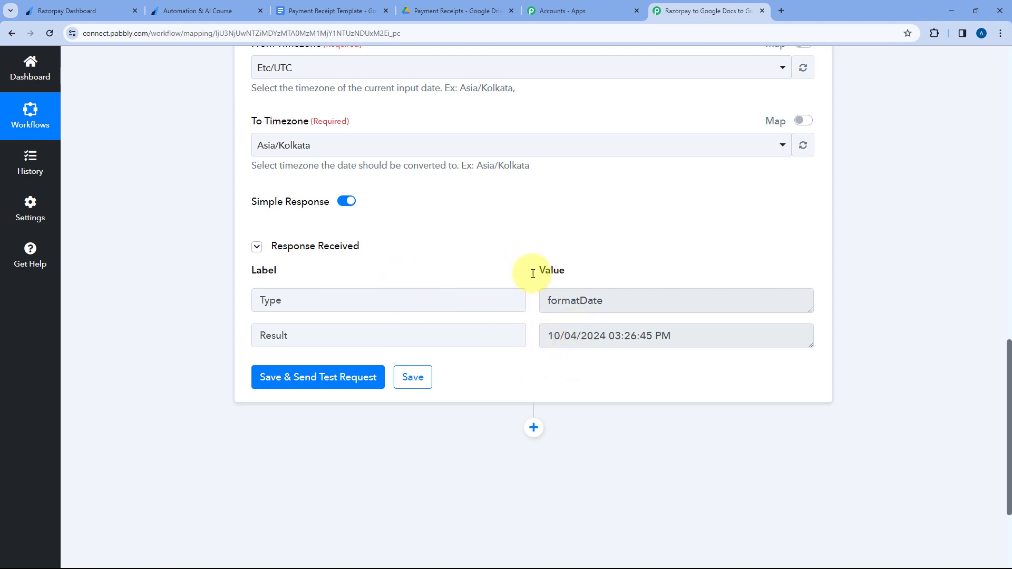
scroll(533, 273, up, 10)
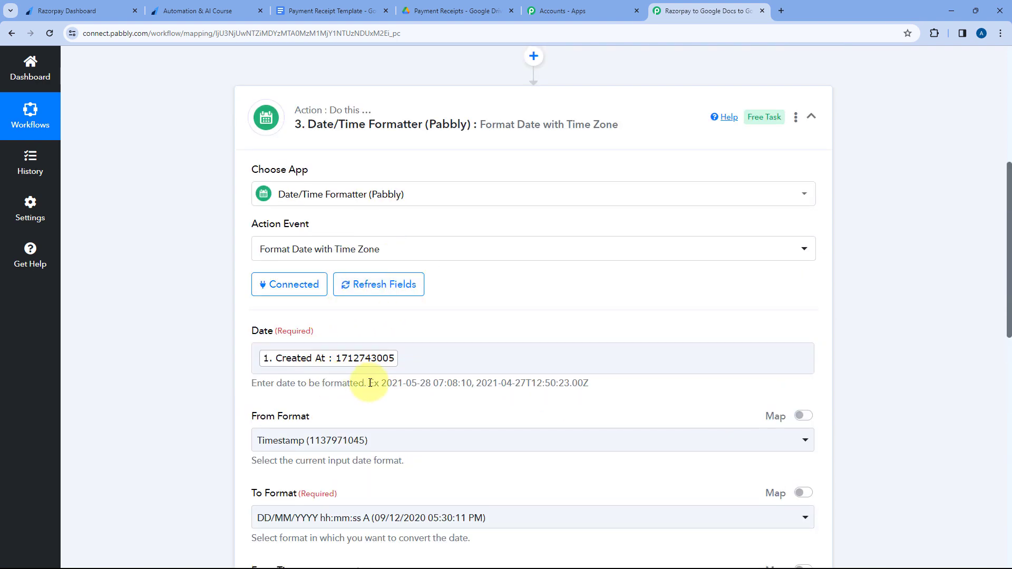
scroll(438, 317, down, 12)
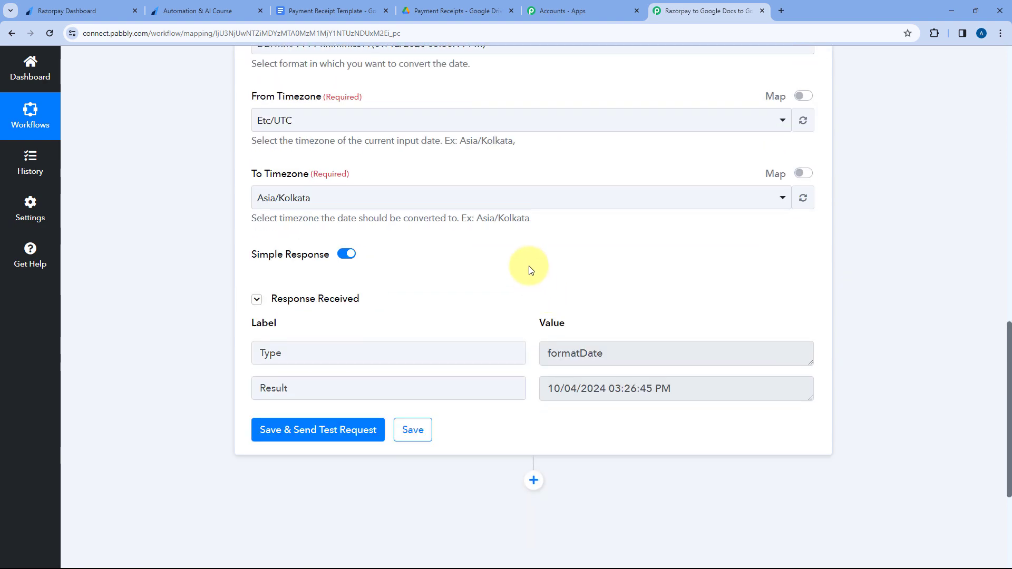
drag(549, 283, 684, 287)
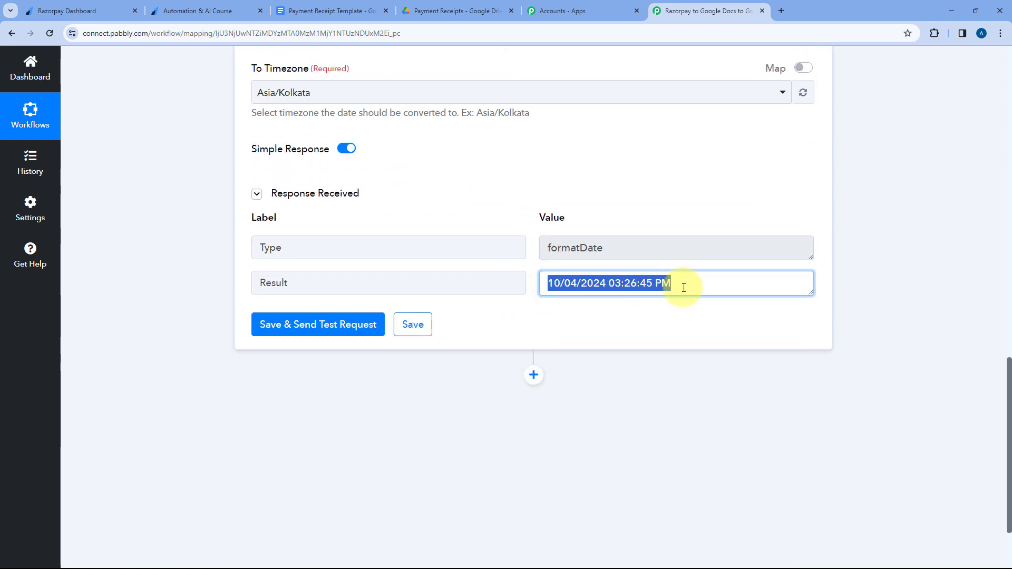
click(683, 287)
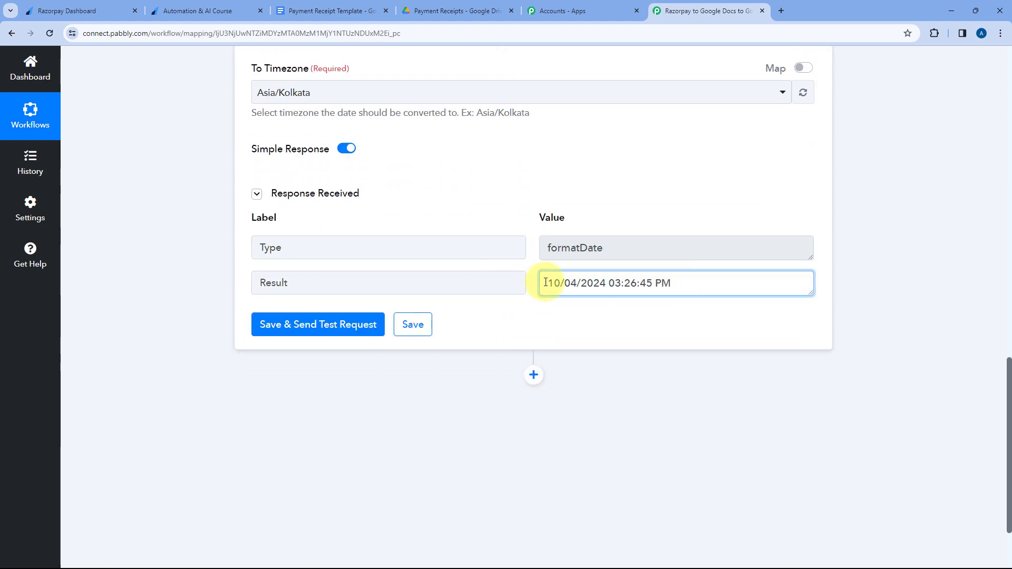
drag(549, 282, 678, 284)
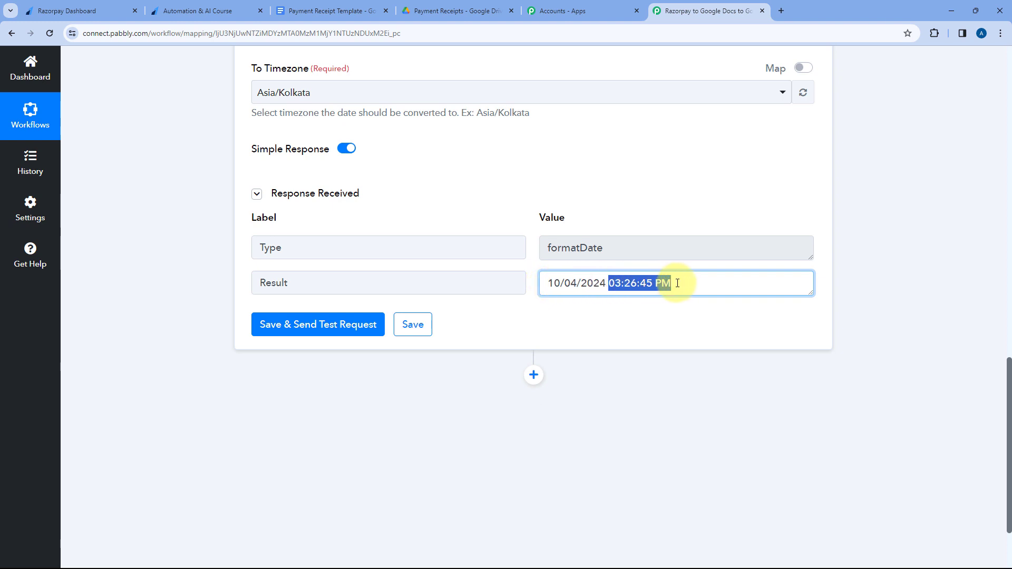
Collapse the Date/Time Formatter step and review the end of the workflow.
scroll(531, 210, up, 10)
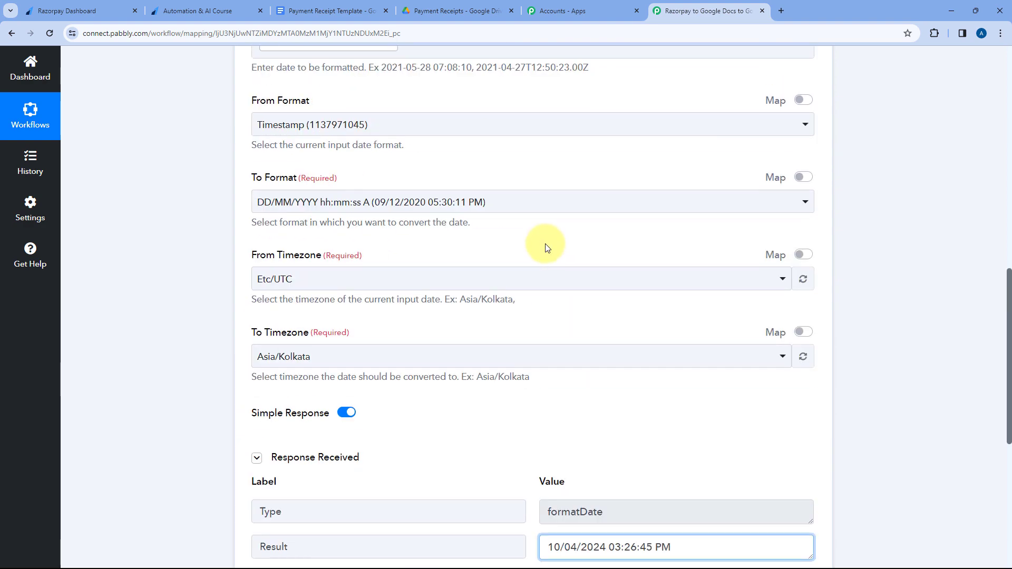
scroll(543, 246, up, 3)
click(537, 312)
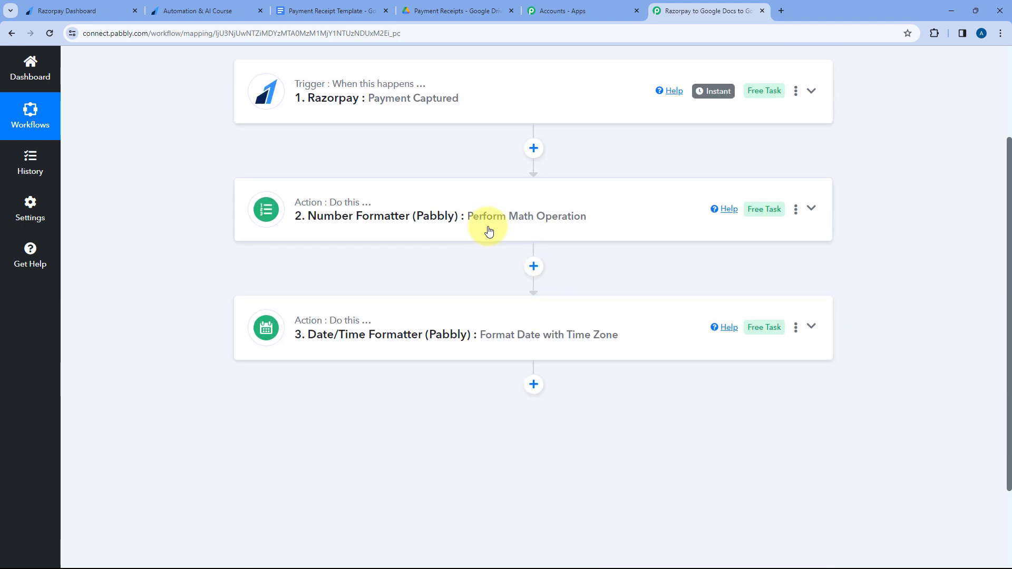
scroll(486, 228, down, 2)
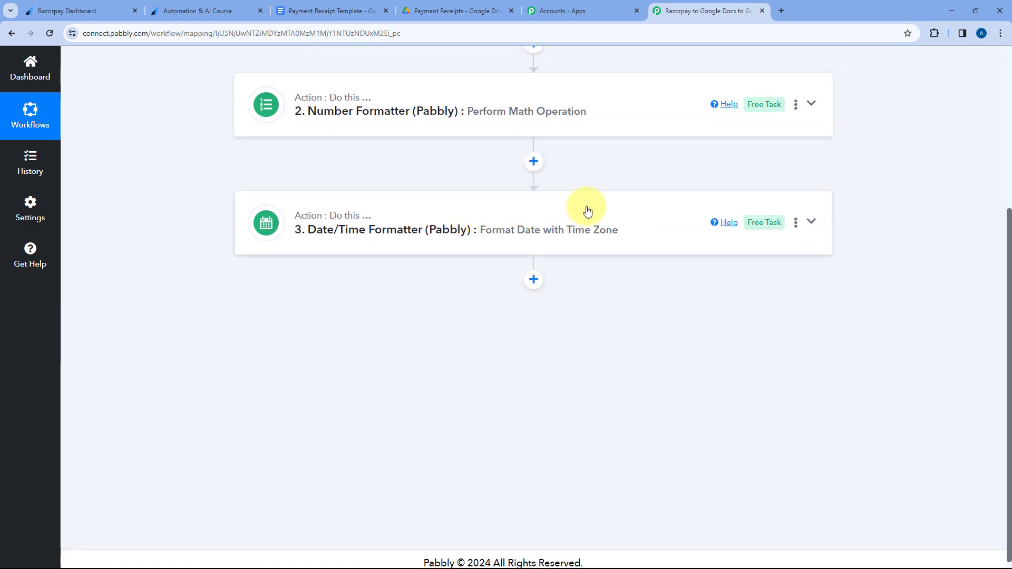
scroll(588, 212, down, 1)
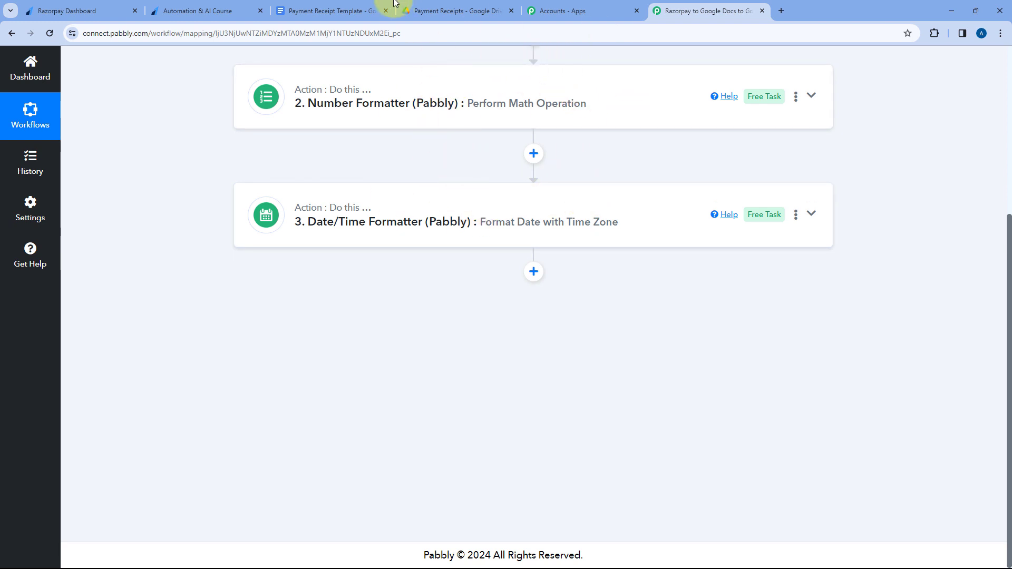
Examine the placeholders and layout of the Payment Receipt Template document in Google Docs.
click(335, 6)
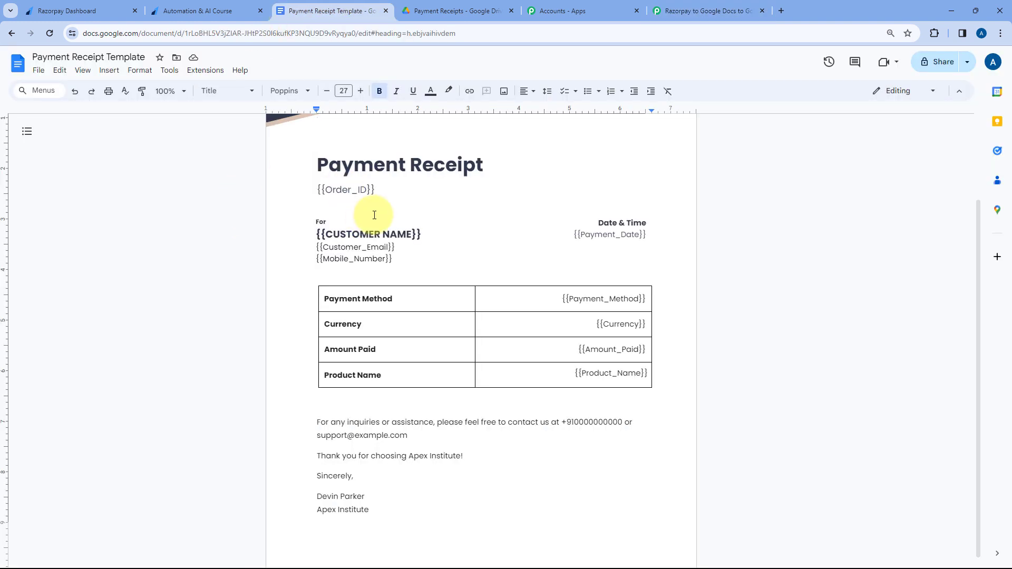
scroll(255, 242, up, 1)
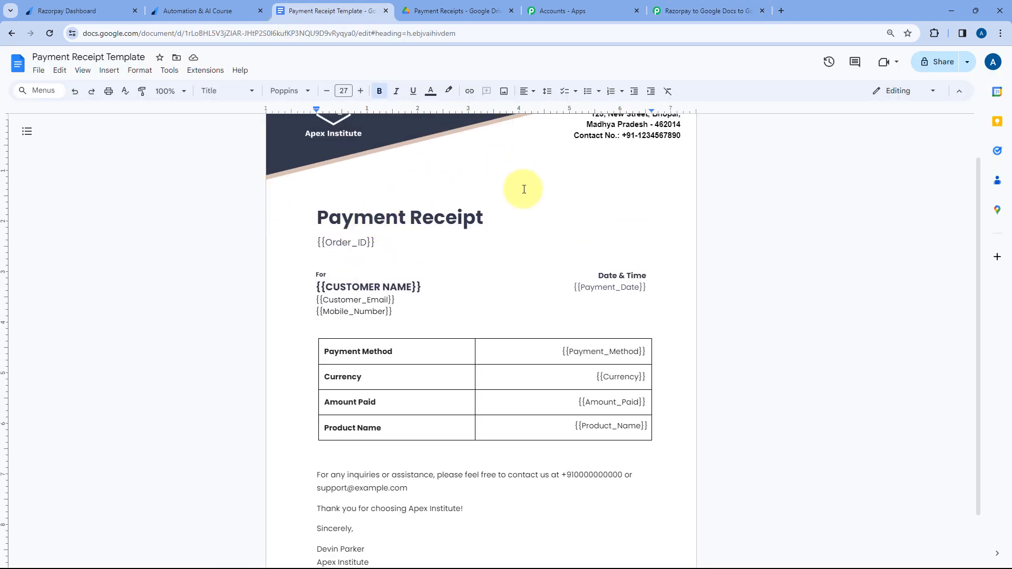
scroll(524, 193, up, 1)
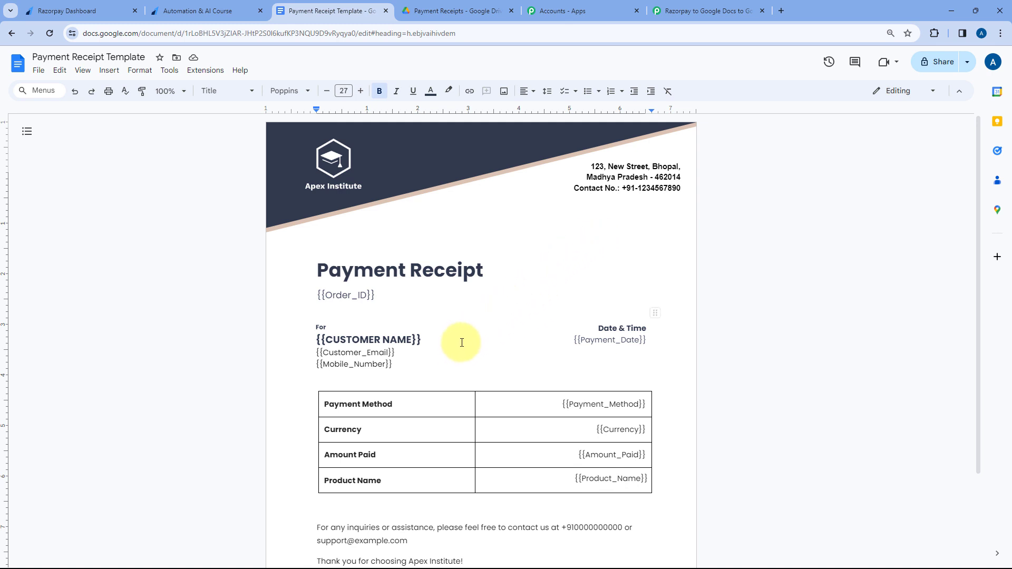
scroll(461, 343, down, 1)
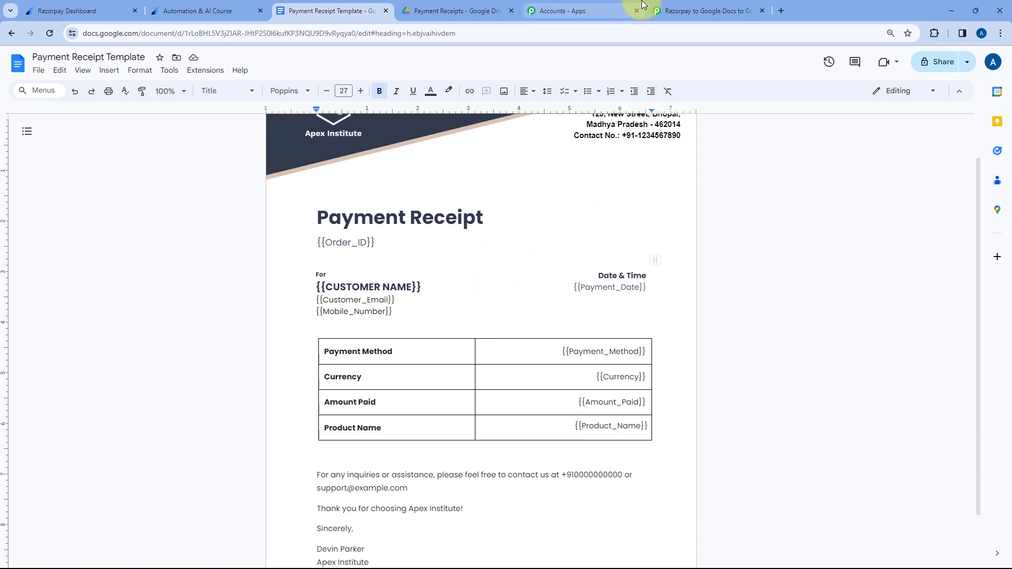
Return to Pabbly Connect and add a Google Docs action with the Create Document from Template event at the workflow's end.
click(656, 10)
click(533, 272)
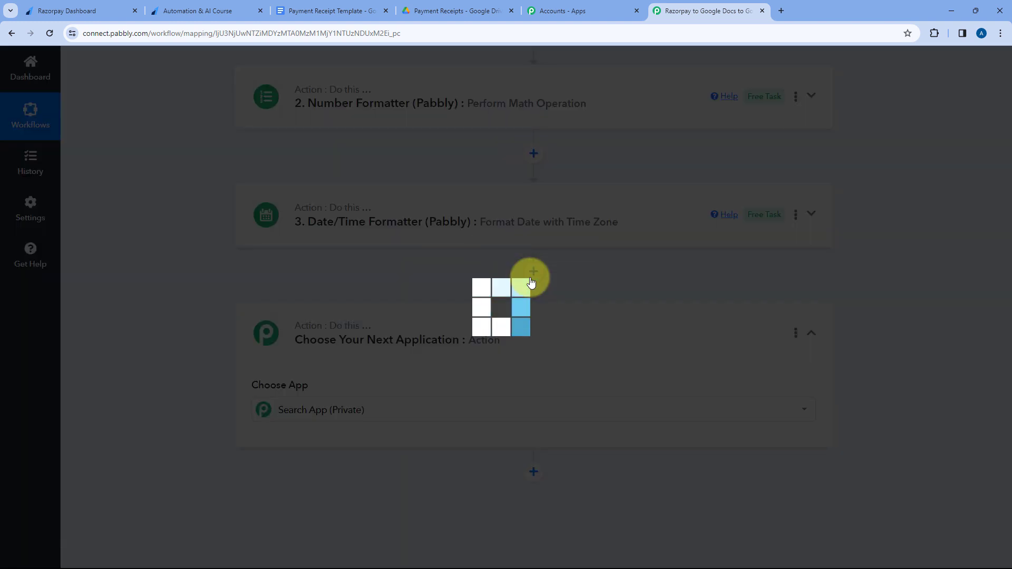
text(Google Docs)
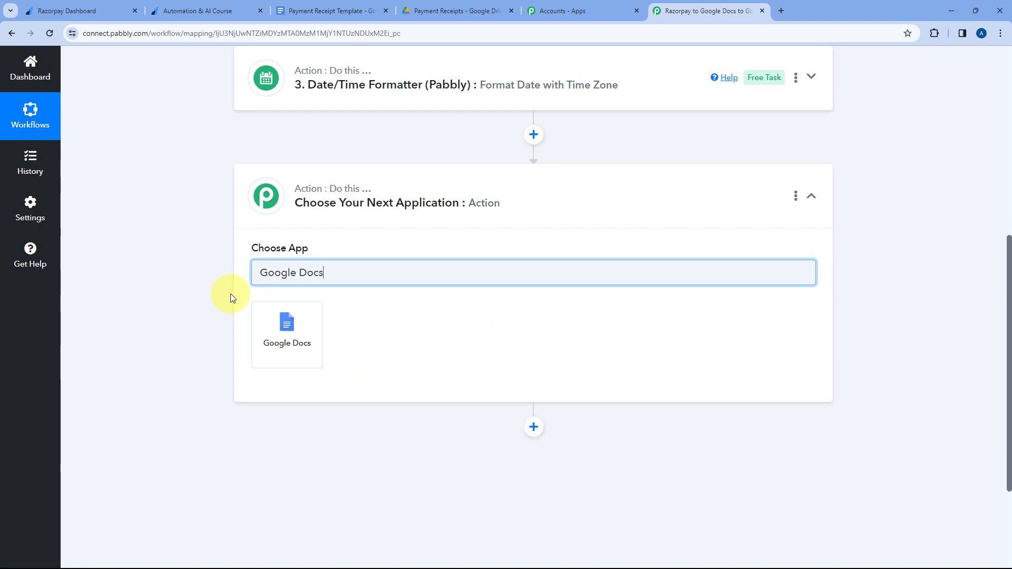
click(273, 317)
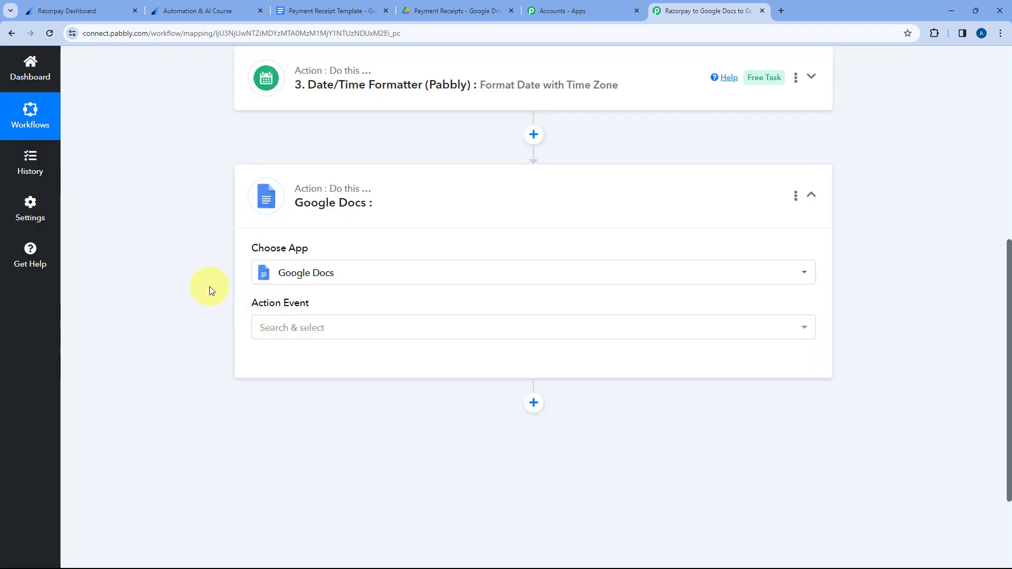
click(355, 222)
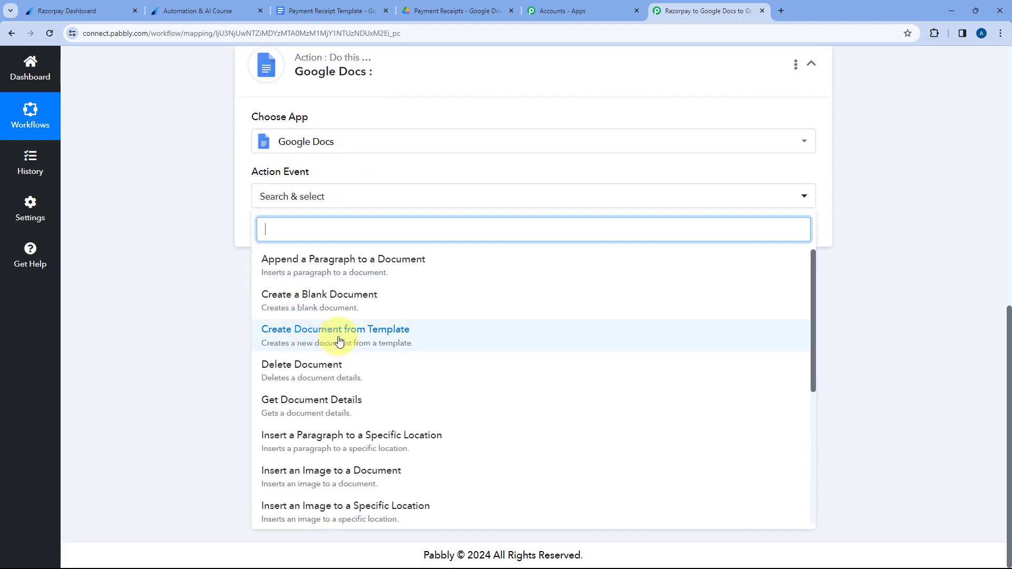
click(340, 332)
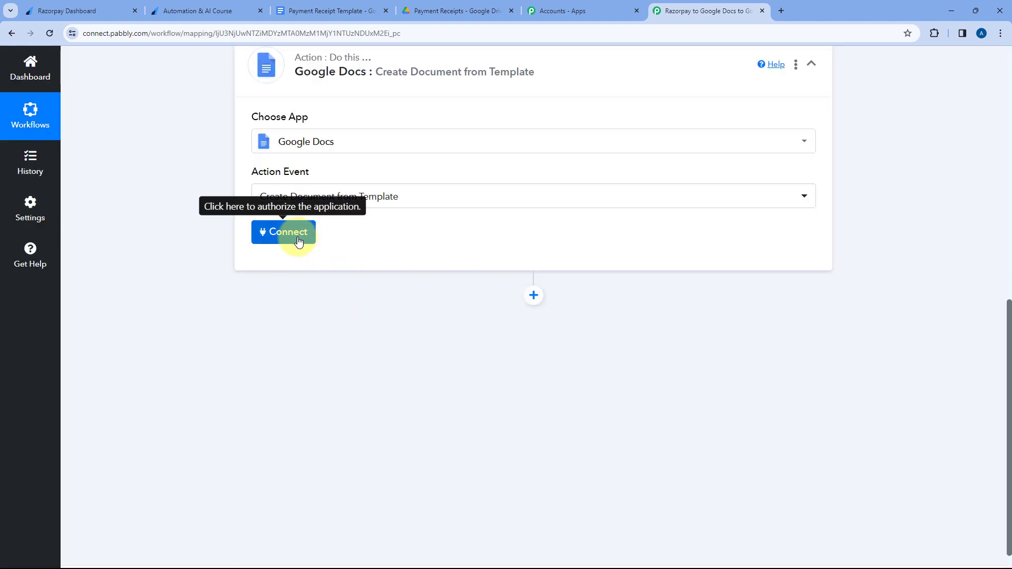
Add a new Google Docs connection, signing in with the Google account and granting Pabbly Connect the requested access.
click(296, 238)
click(467, 181)
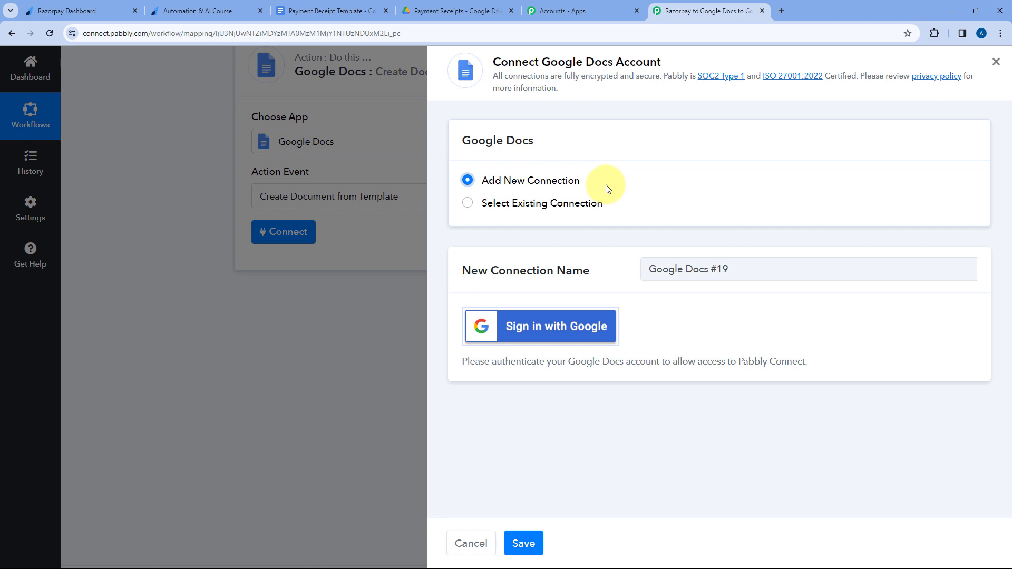
click(546, 327)
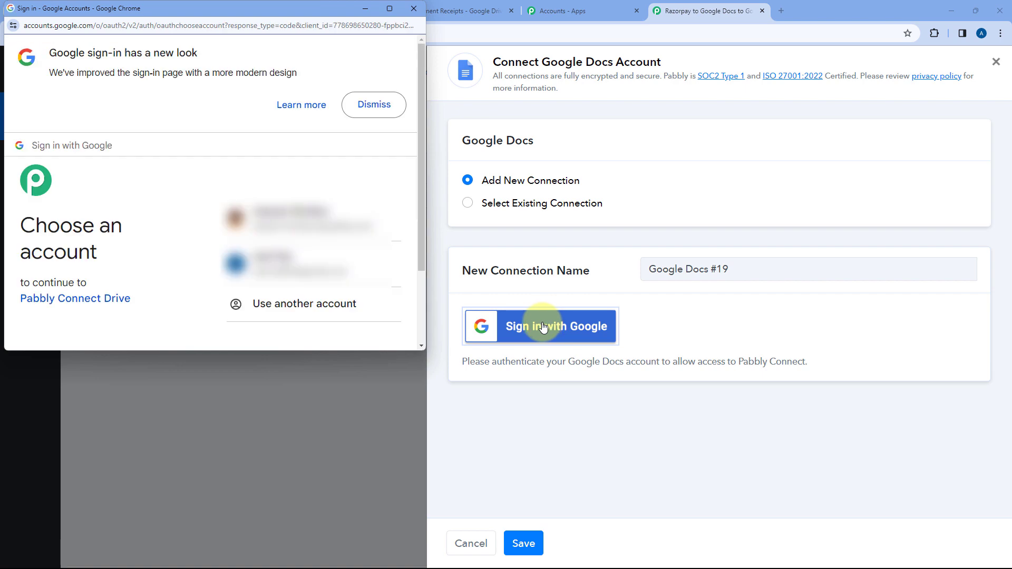
click(323, 264)
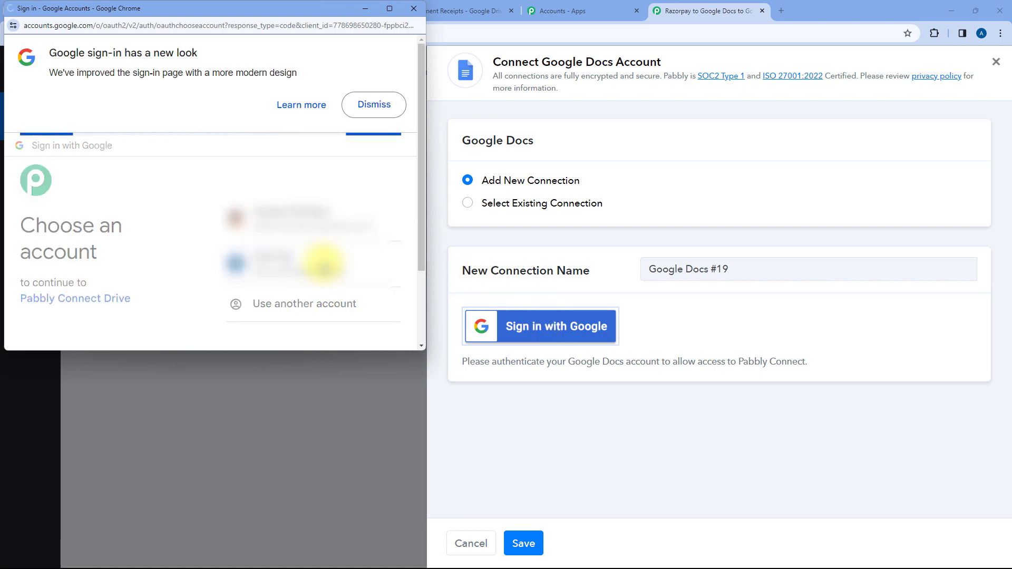
scroll(324, 267, down, 5)
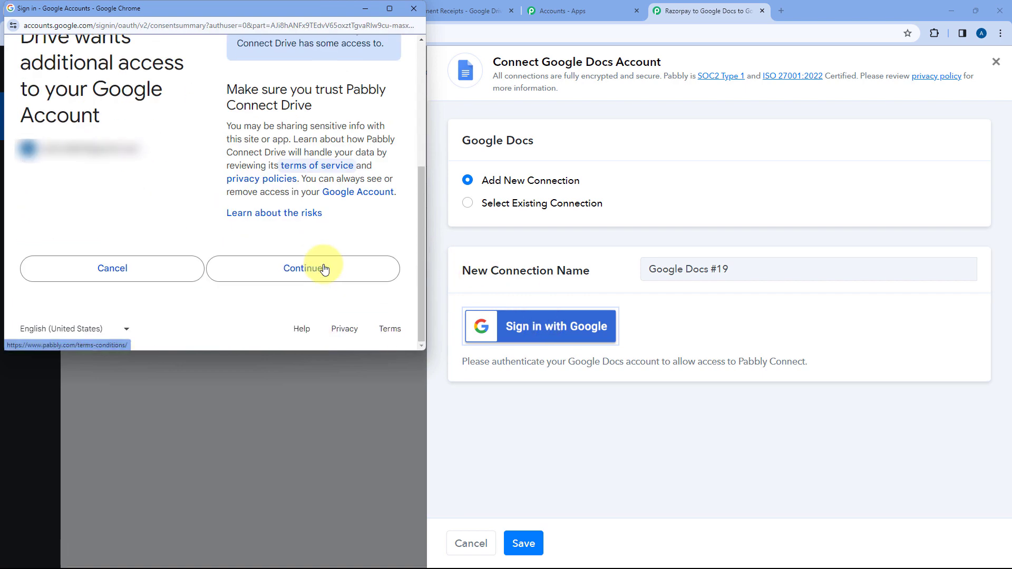
click(324, 269)
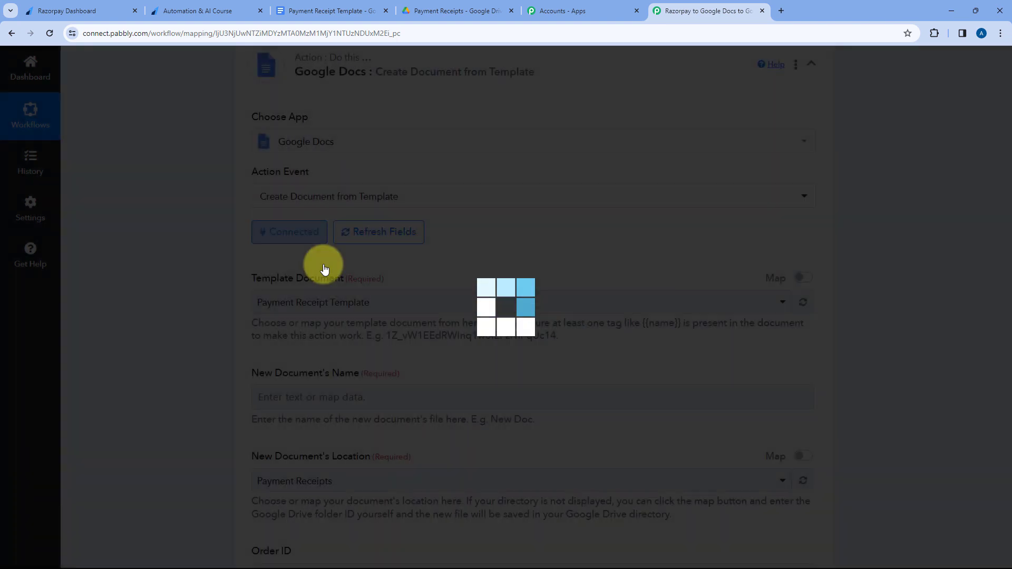
Choose Payment Receipt Template as the Template Document, checking it against the open Google Docs file.
scroll(372, 255, down, 2)
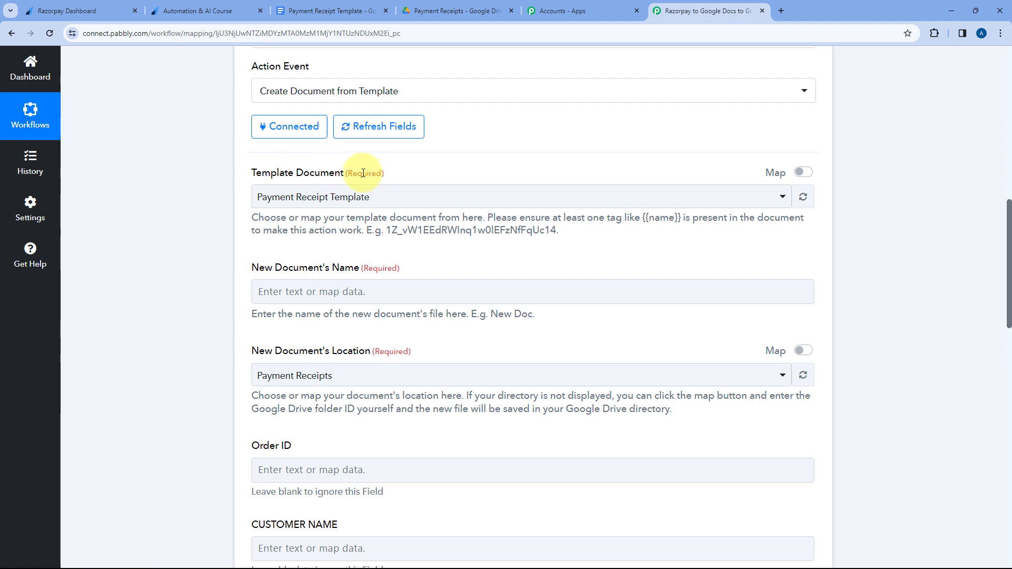
click(423, 197)
scroll(163, 229, down, 2)
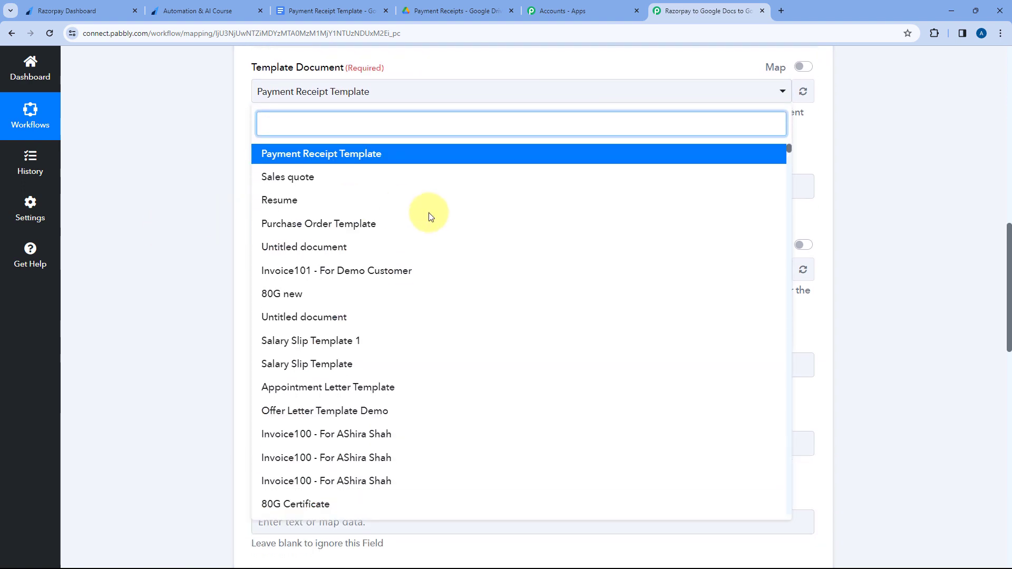
scroll(446, 299, down, 13)
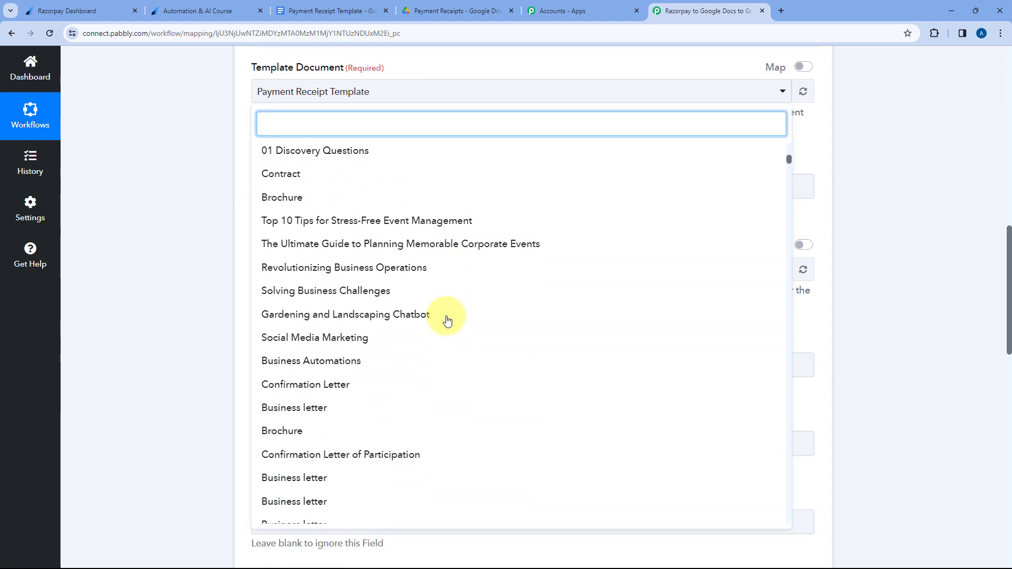
scroll(447, 321, down, 3)
scroll(447, 320, up, 10)
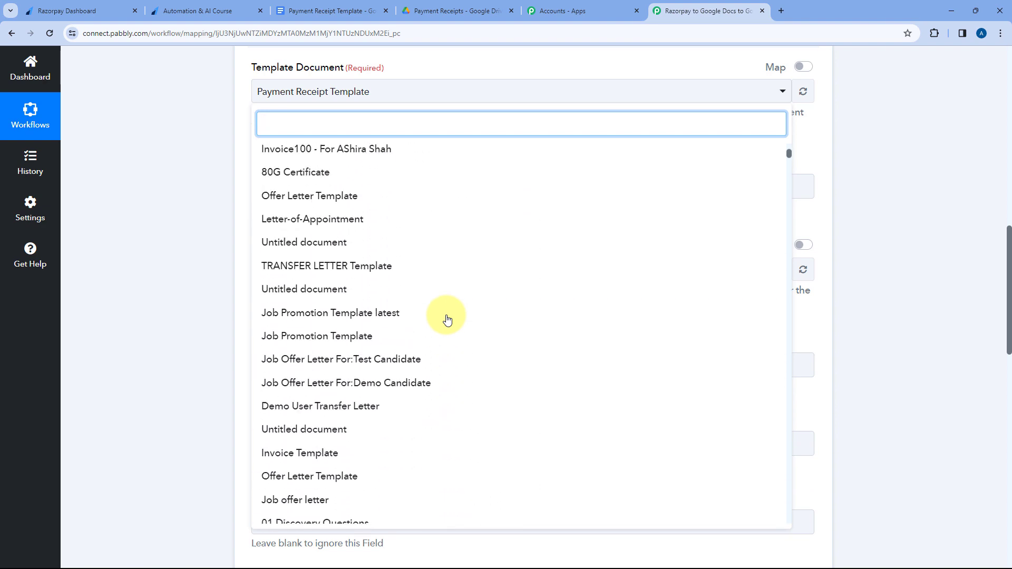
scroll(447, 321, up, 12)
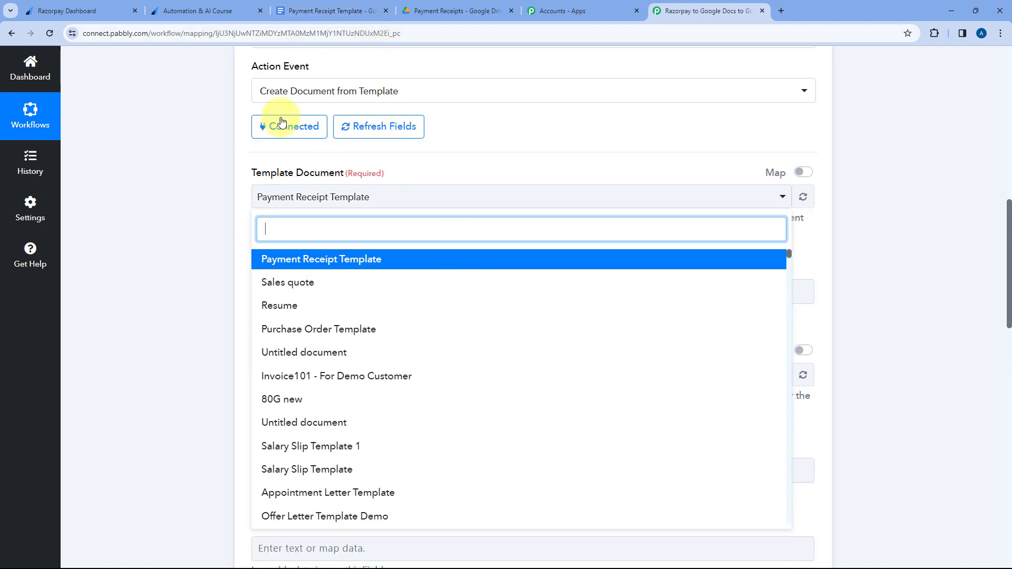
click(308, 11)
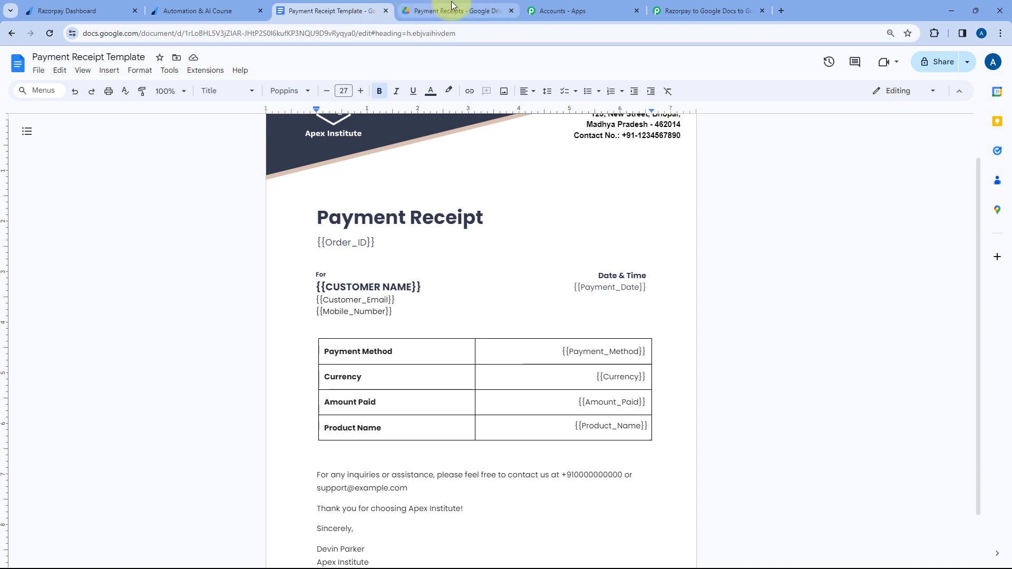
click(685, 10)
click(351, 257)
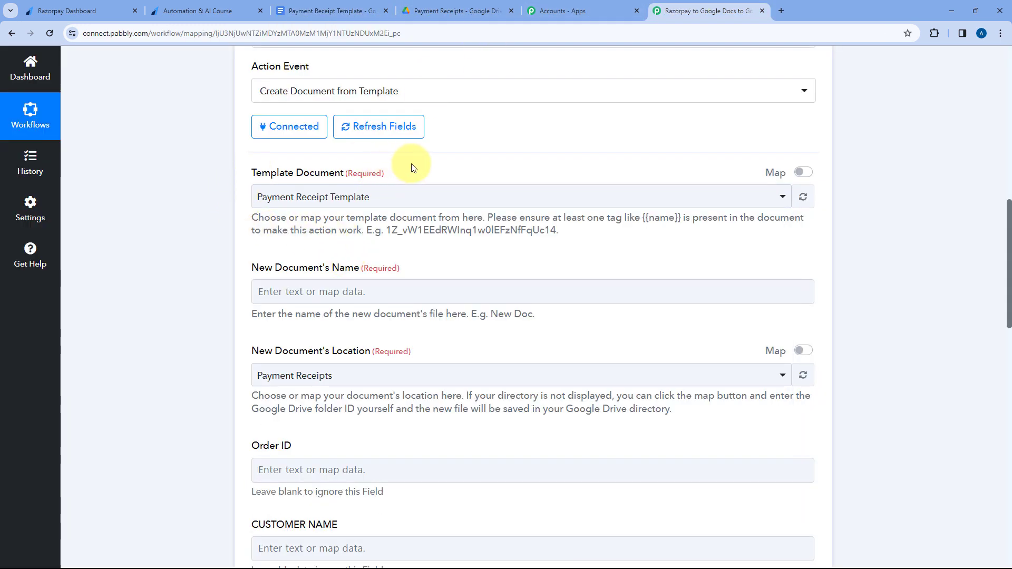
Enter "payment Receipt - " as the New Document's Name, followed by the mapped Razorpay Notes First Name and Notes Last Name.
scroll(408, 158, down, 1)
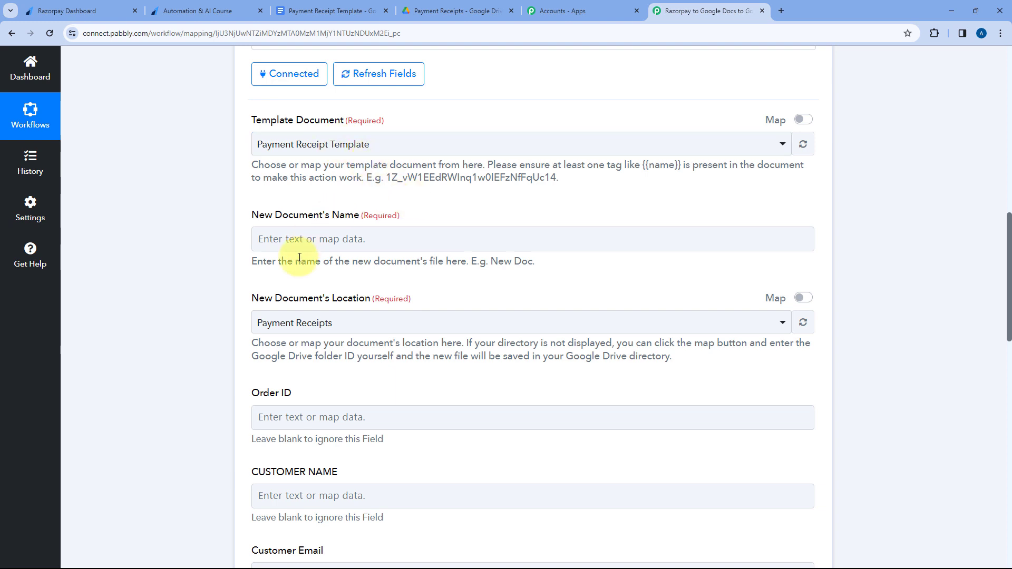
click(317, 238)
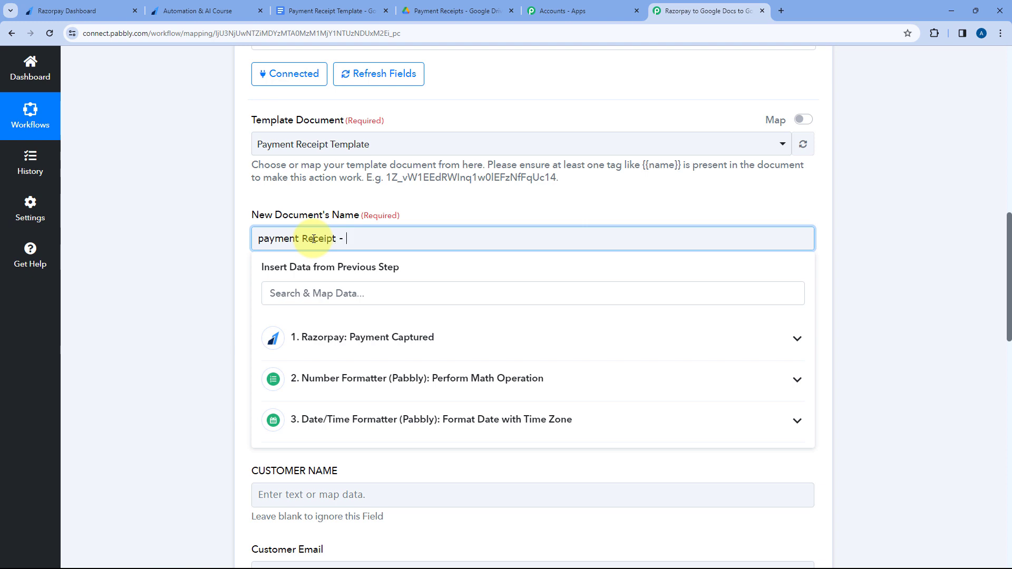
scroll(402, 239, down, 1)
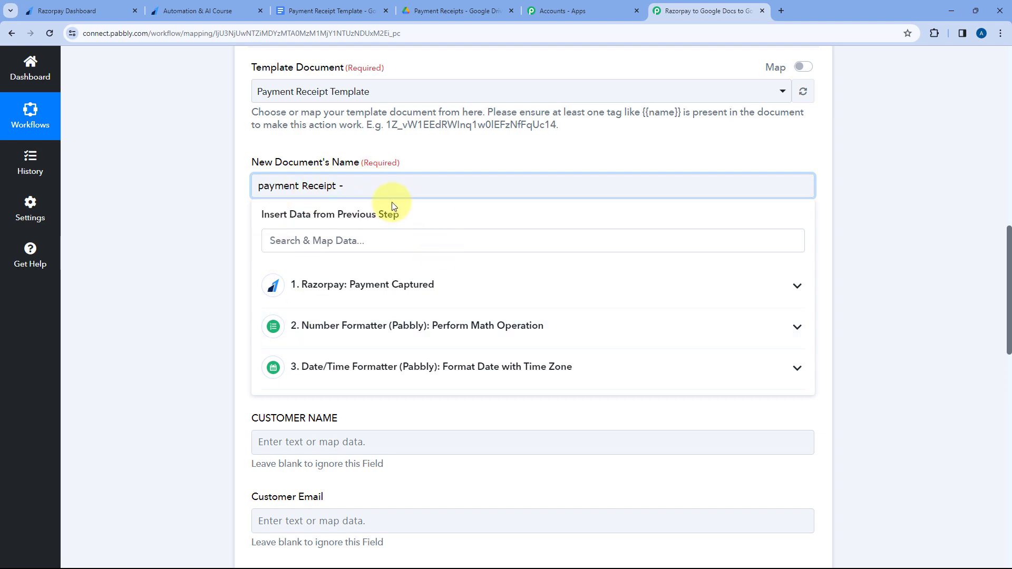
click(408, 285)
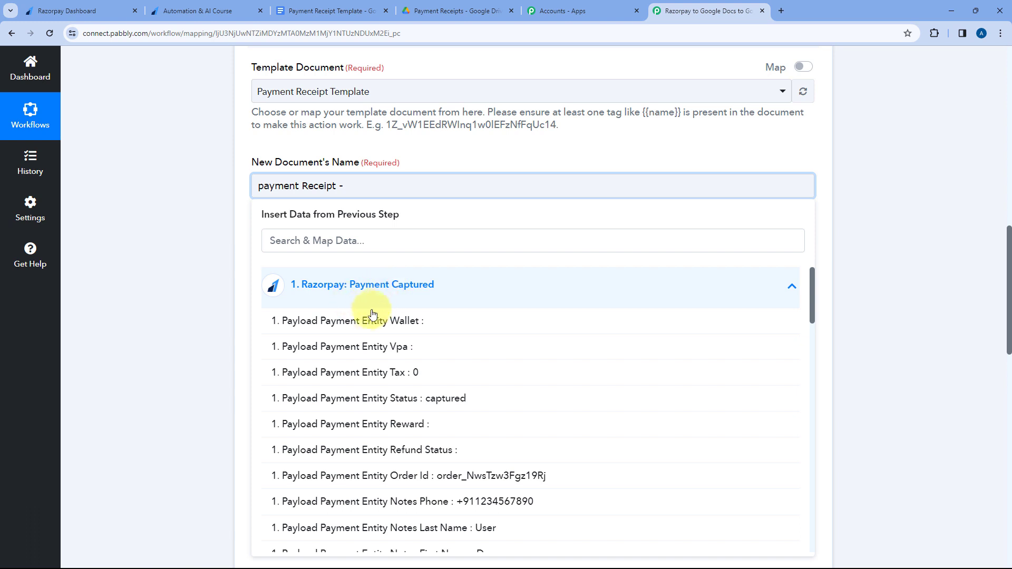
scroll(377, 311, down, 4)
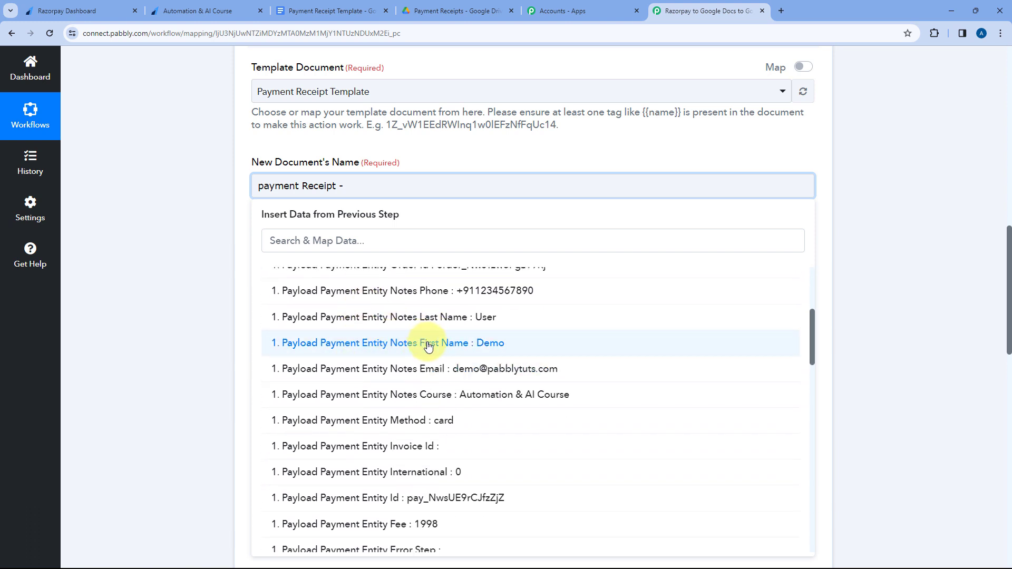
click(427, 348)
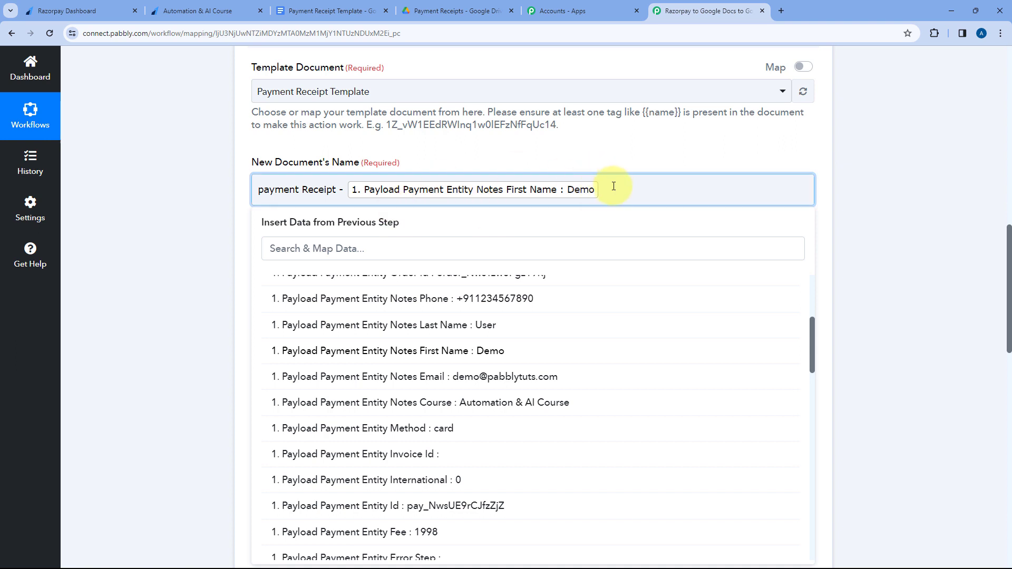
click(425, 327)
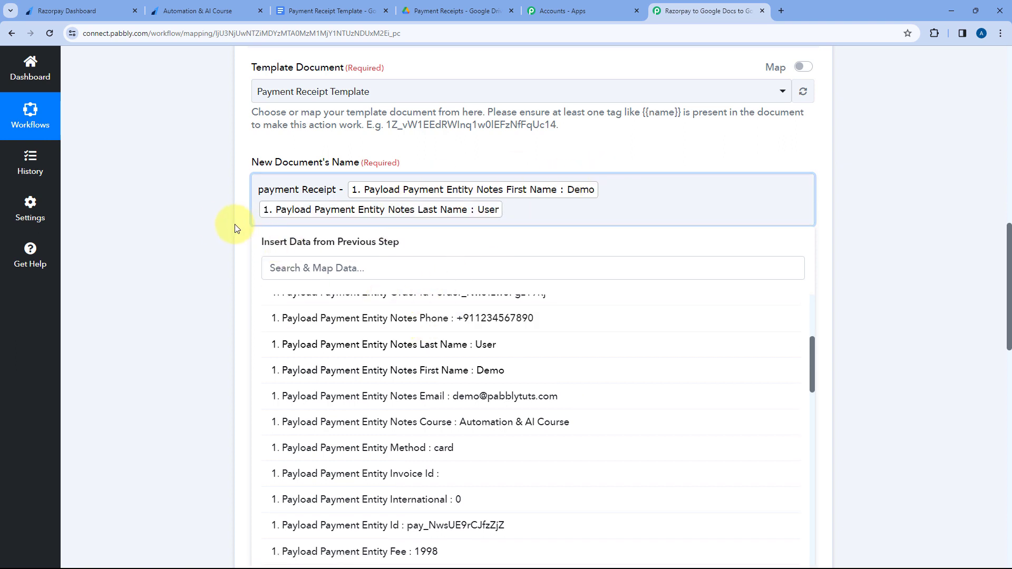
Capitalize the first word of the New Document's Name so its fixed text reads "Payment Receipt".
click(220, 225)
click(263, 191)
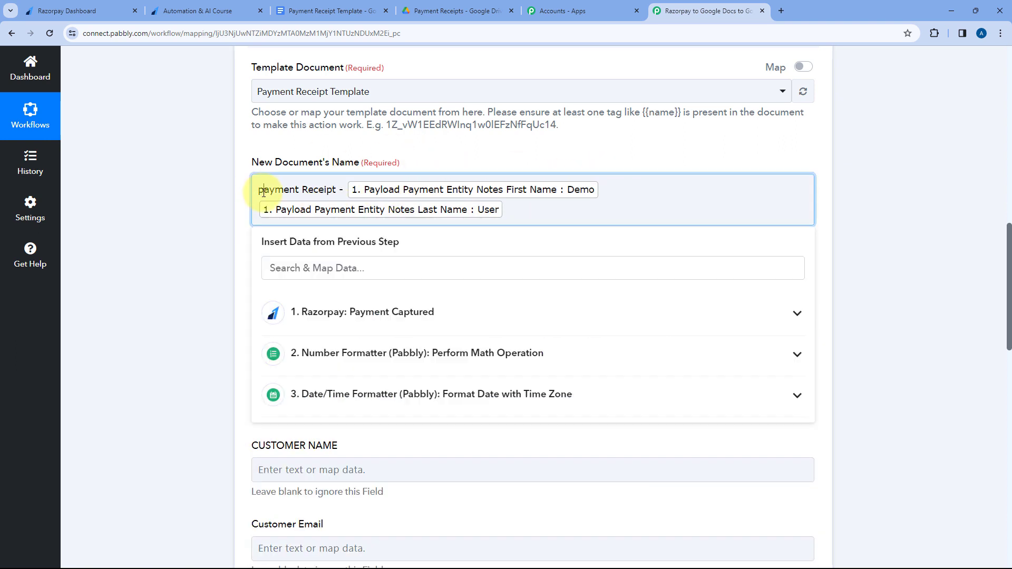
key(BackSpace)
text(P)
click(232, 191)
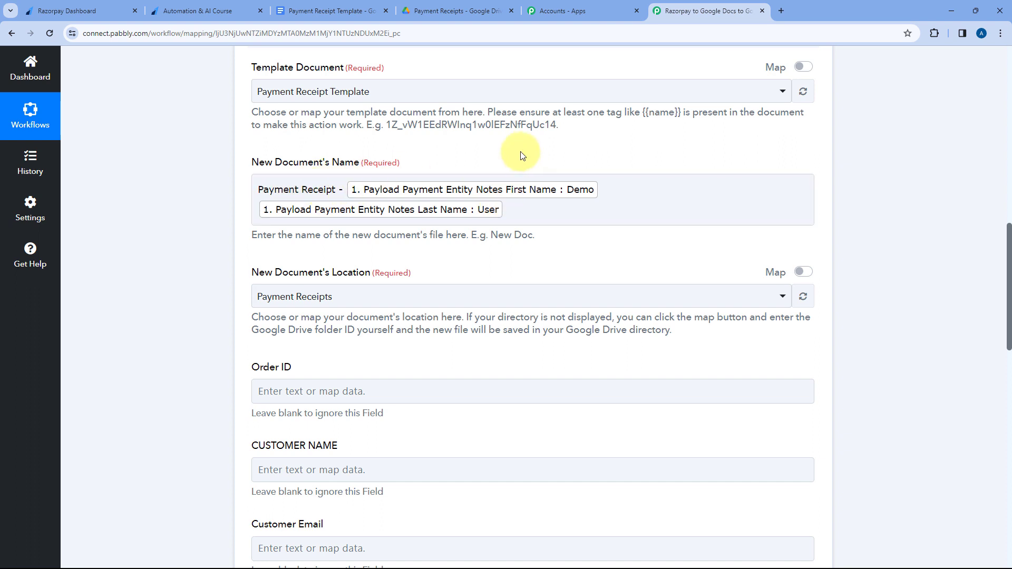
Choose the Payment Receipts folder as the New Document's Location, checking it against the open Google Drive folder.
scroll(507, 148, down, 3)
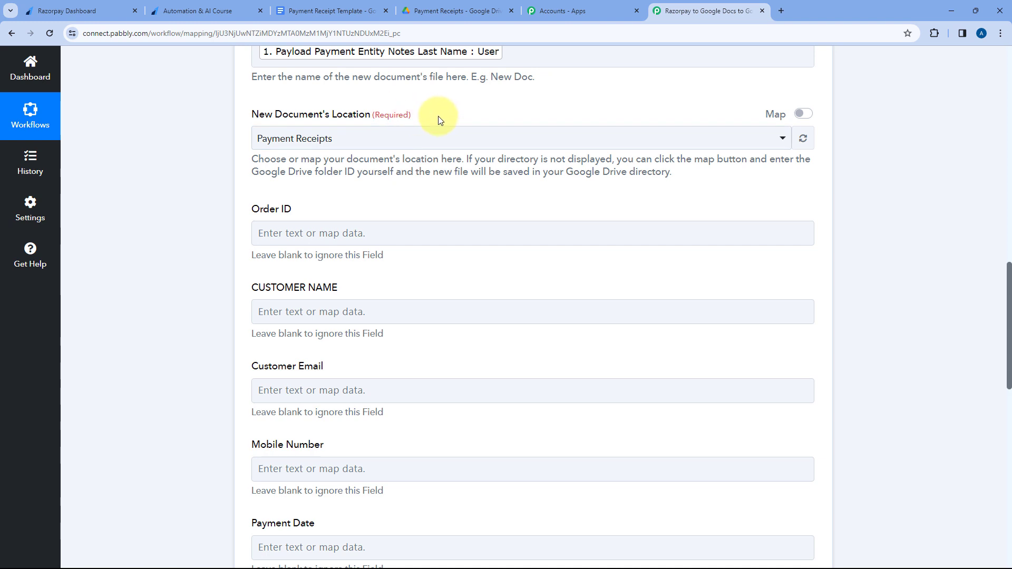
click(459, 10)
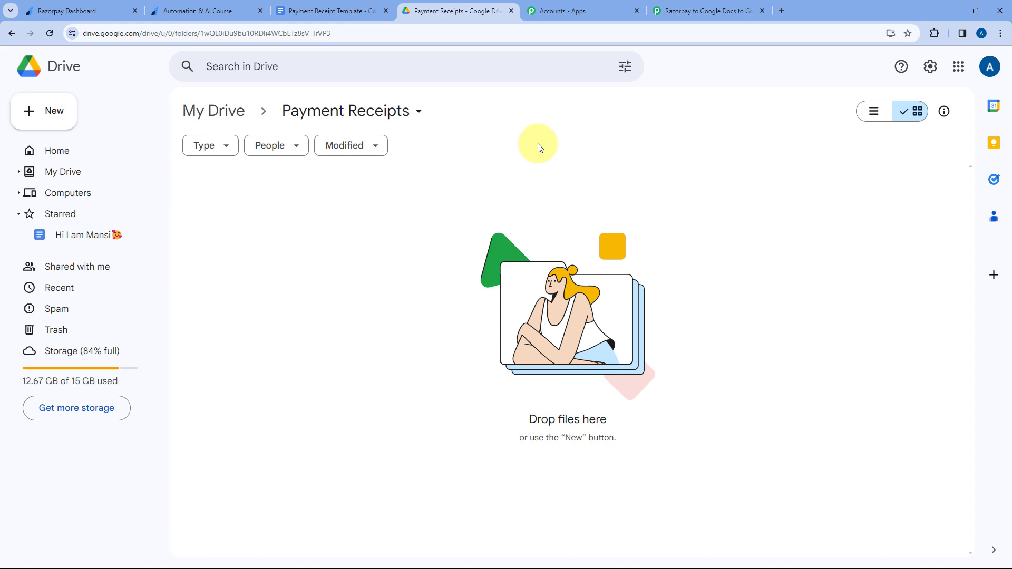
click(680, 10)
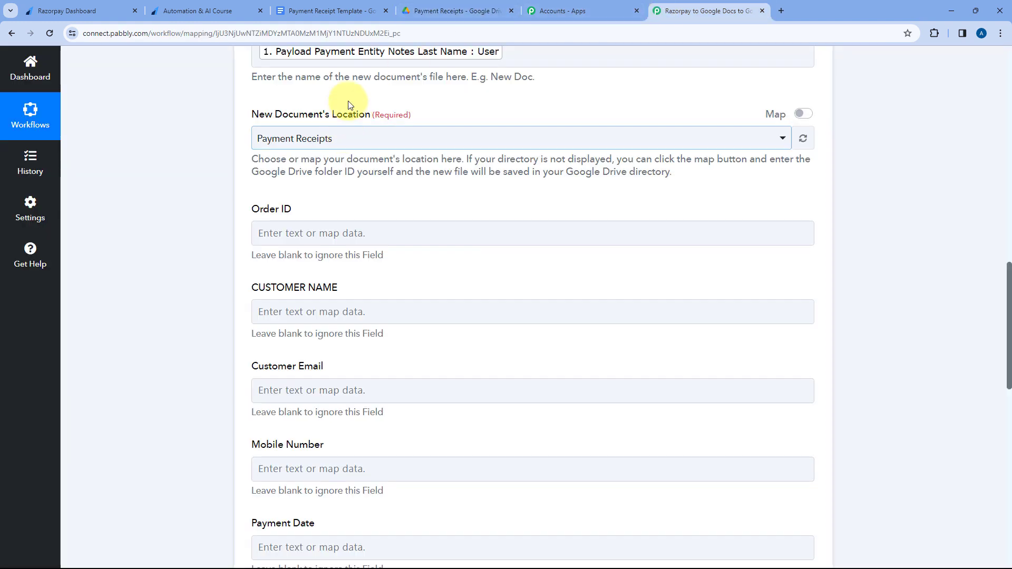
click(380, 140)
click(452, 10)
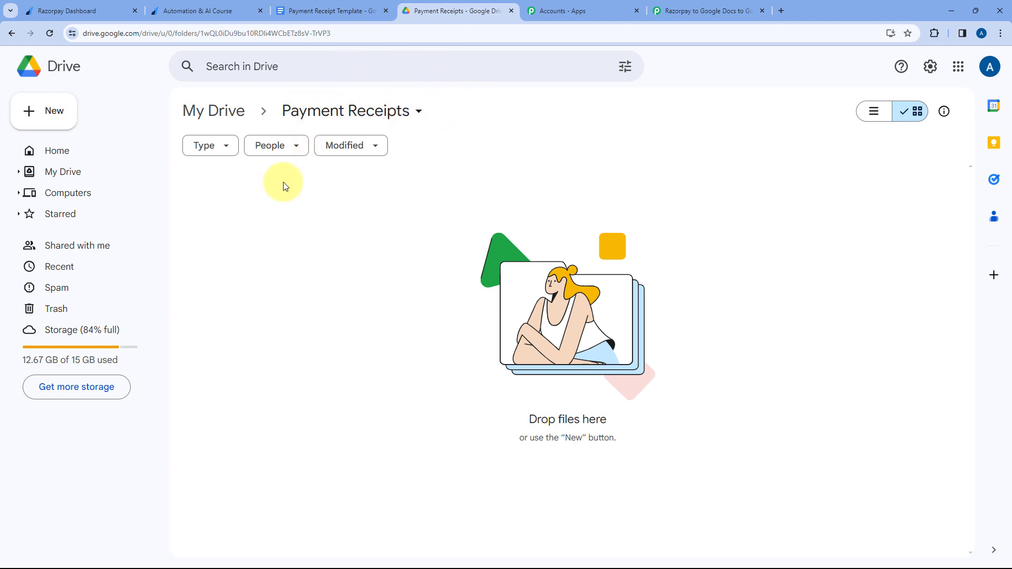
click(680, 9)
click(393, 137)
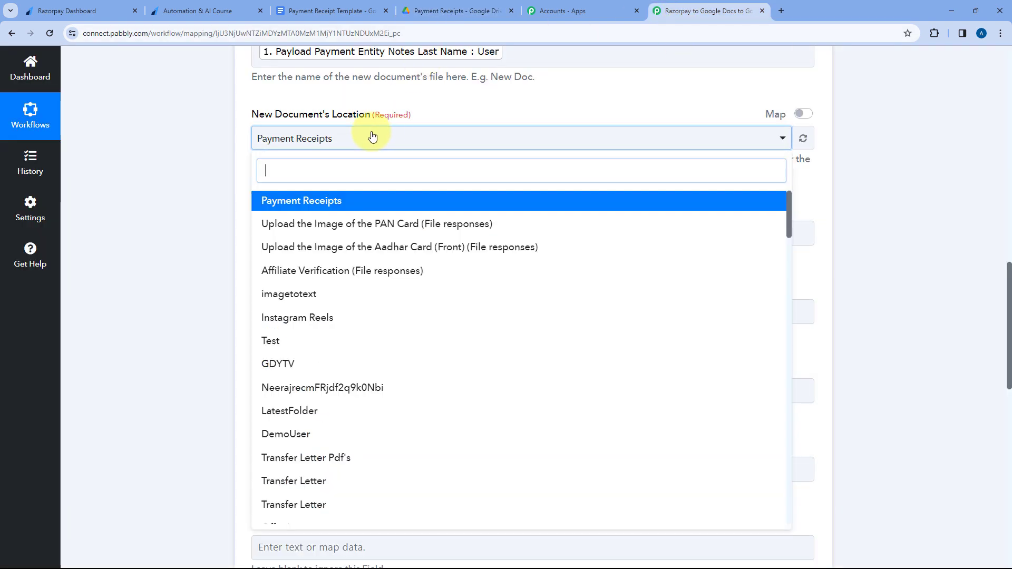
scroll(401, 232, down, 3)
scroll(401, 238, down, 15)
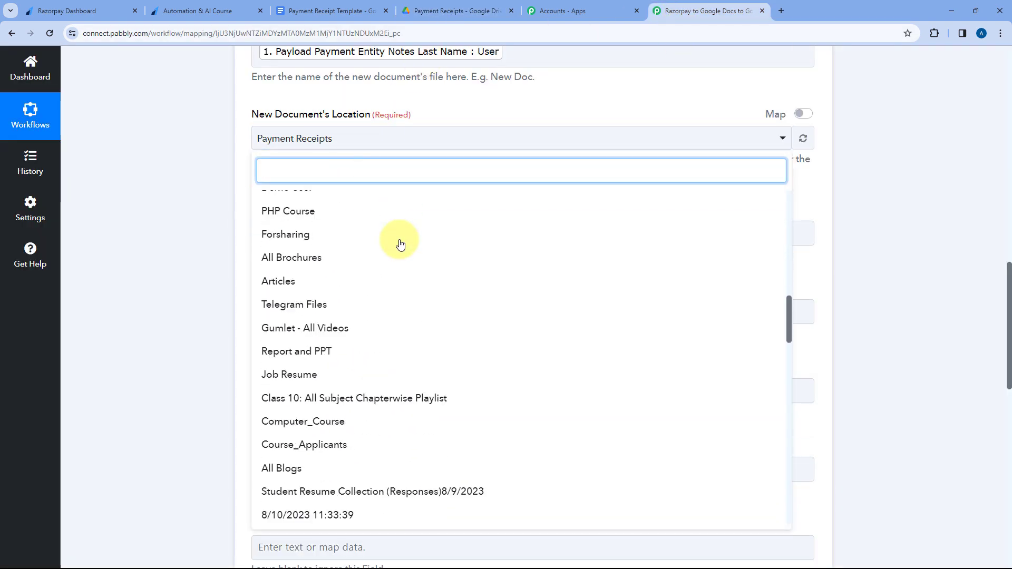
scroll(401, 239, up, 18)
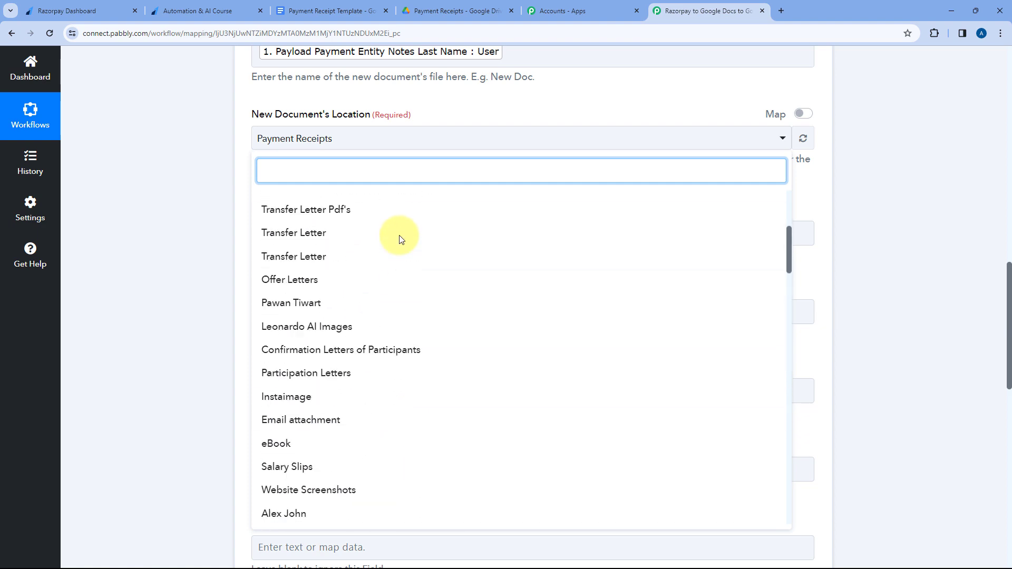
click(346, 204)
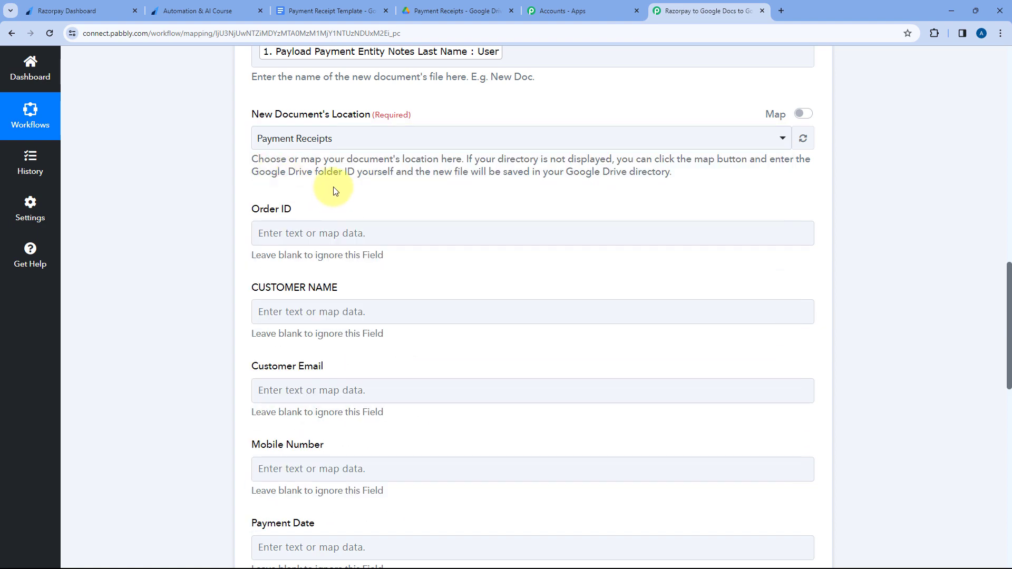
Switch to the Payment Receipt Template in Google Docs and compare its Order ID and customer detail placeholders with the workflow's mapping fields.
scroll(336, 191, down, 1)
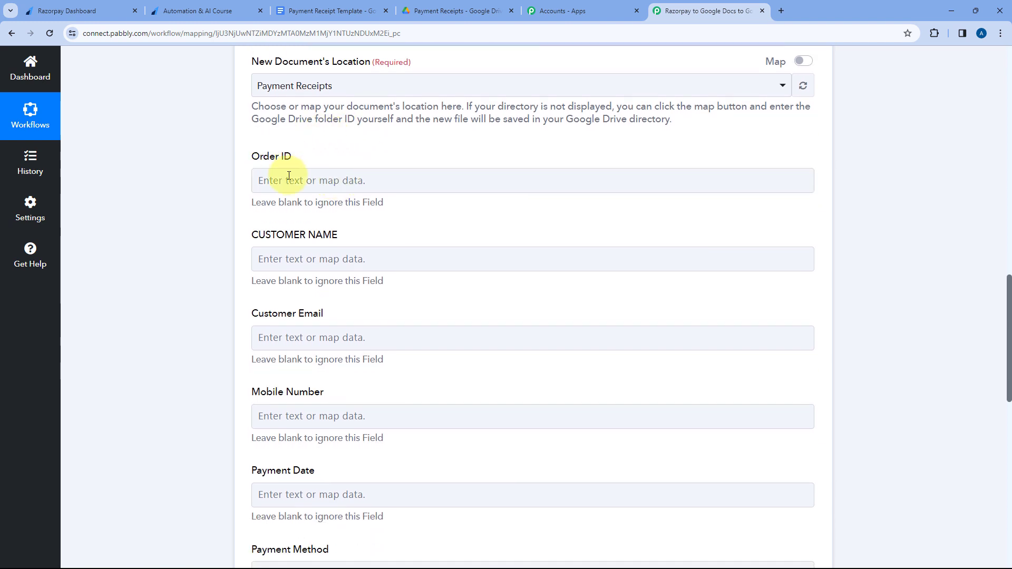
scroll(332, 131, down, 1)
click(361, 11)
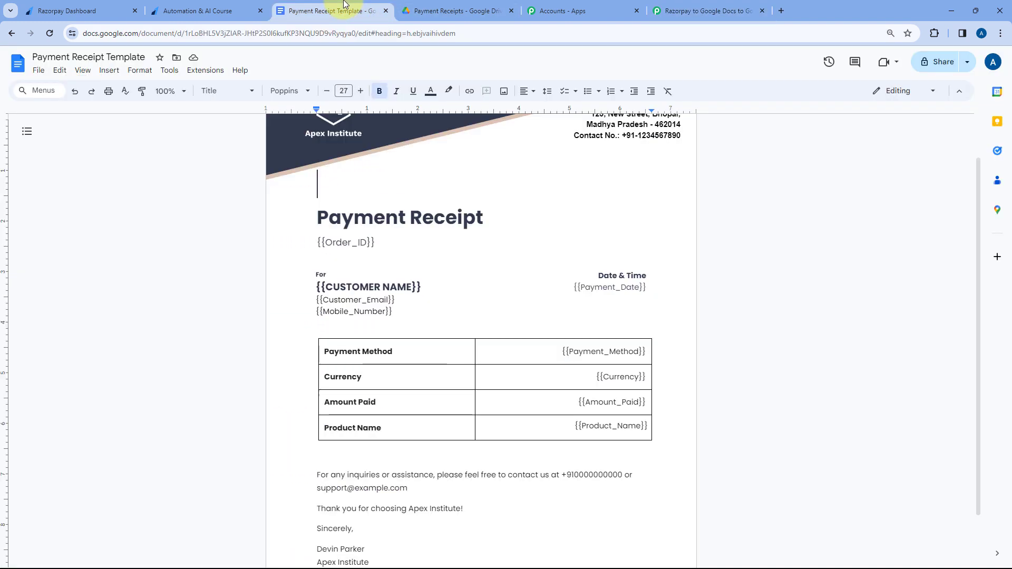
scroll(310, 210, down, 1)
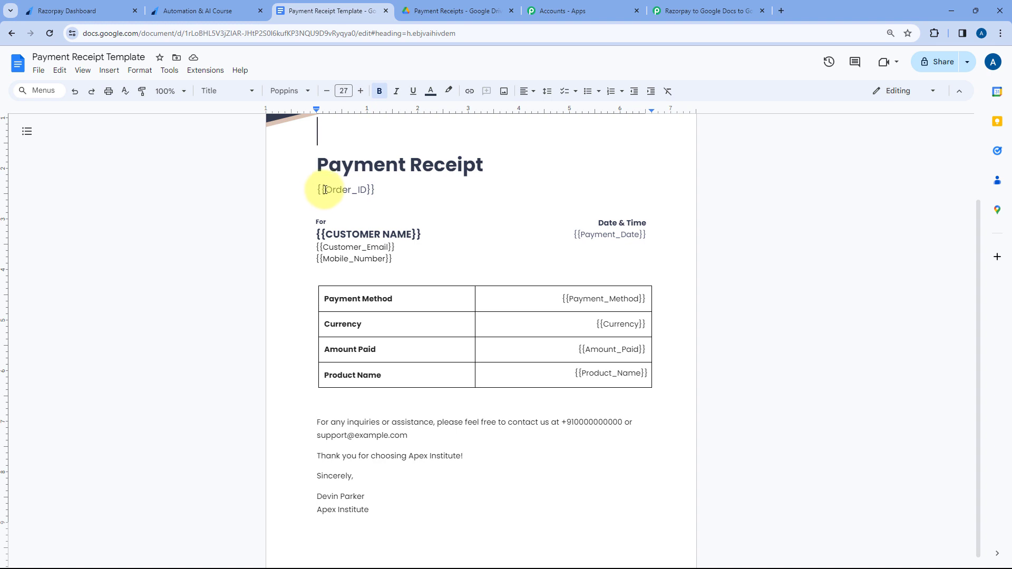
drag(326, 190, 371, 187)
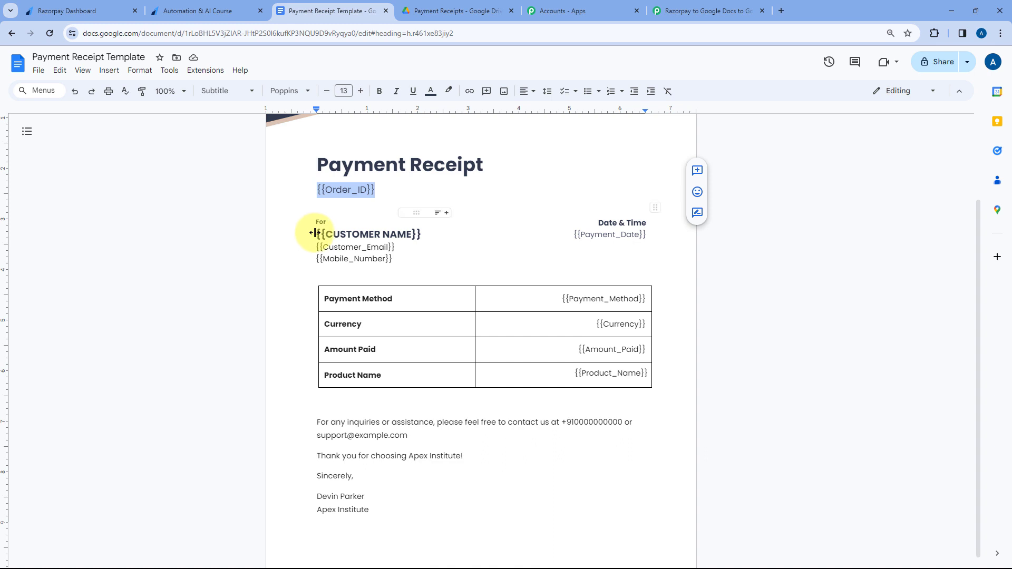
drag(314, 233, 399, 259)
click(398, 258)
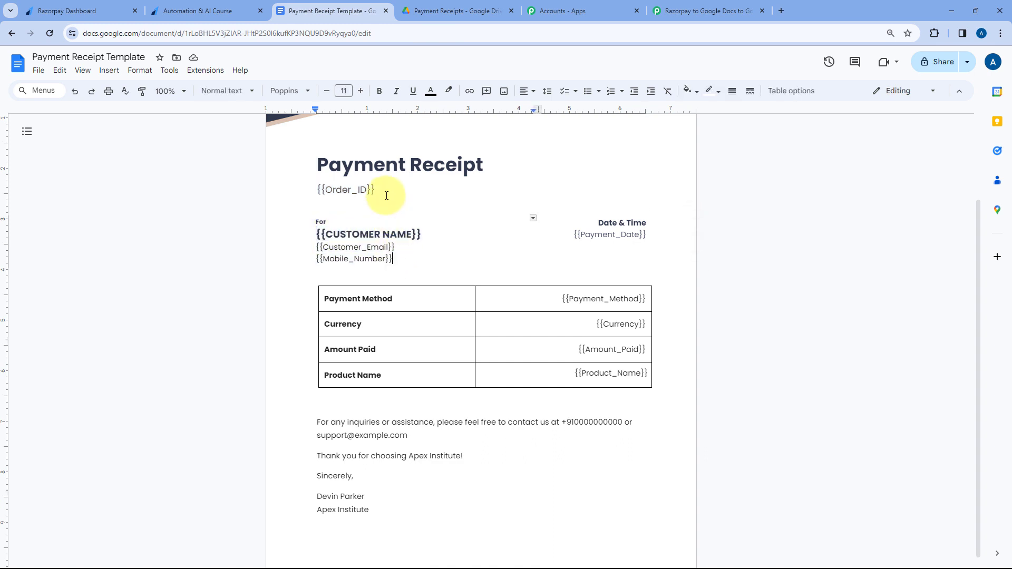
drag(379, 190, 315, 189)
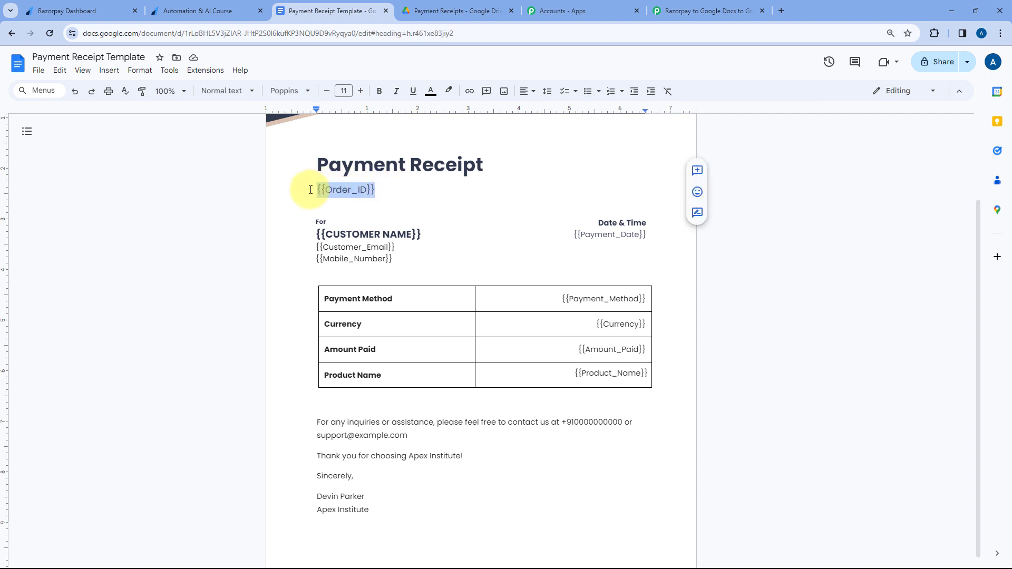
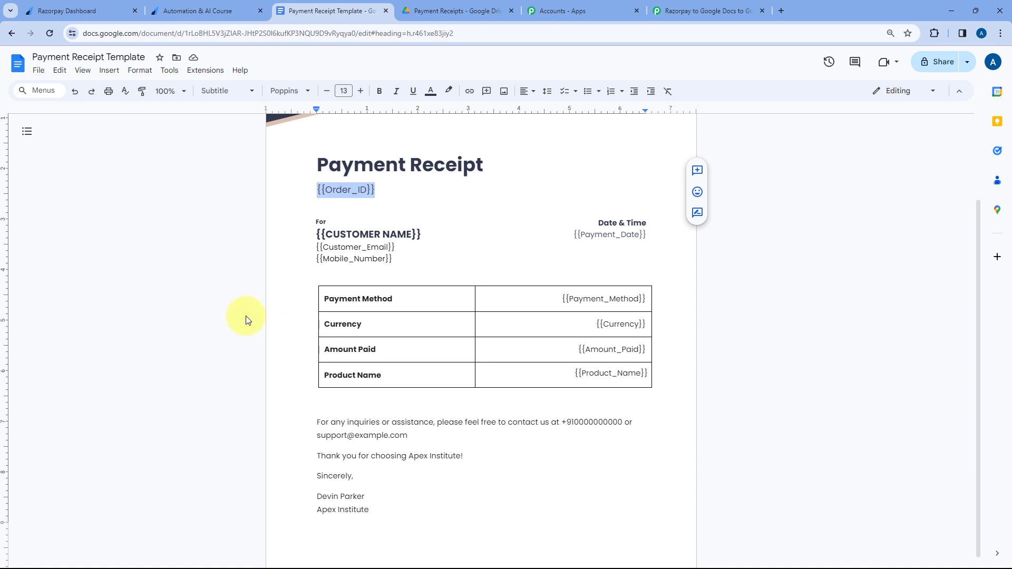
Compare the Order_ID placeholder in the Google Docs template with the Order ID field and preceding steps of the Pabbly Connect workflow.
click(318, 190)
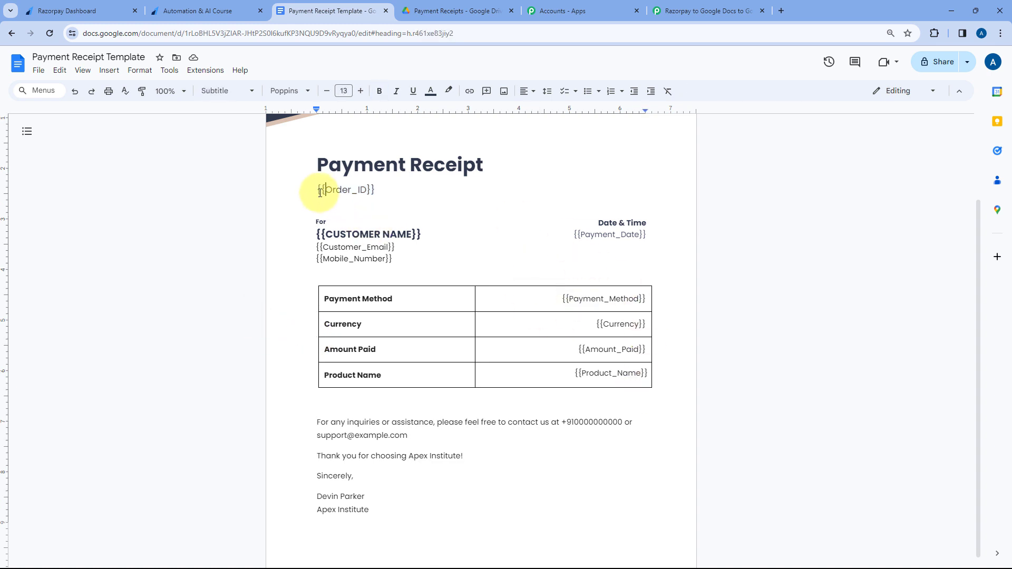
mouse_move(348, 191)
mouse_down()
mouse_move(376, 189)
mouse_move(362, 187)
mouse_up()
click(379, 190)
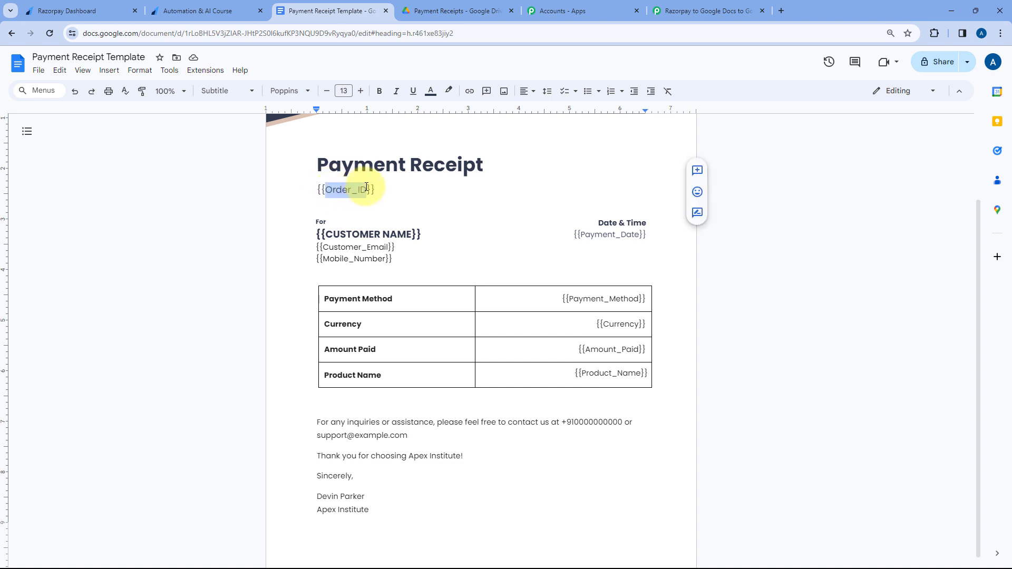
click(711, 7)
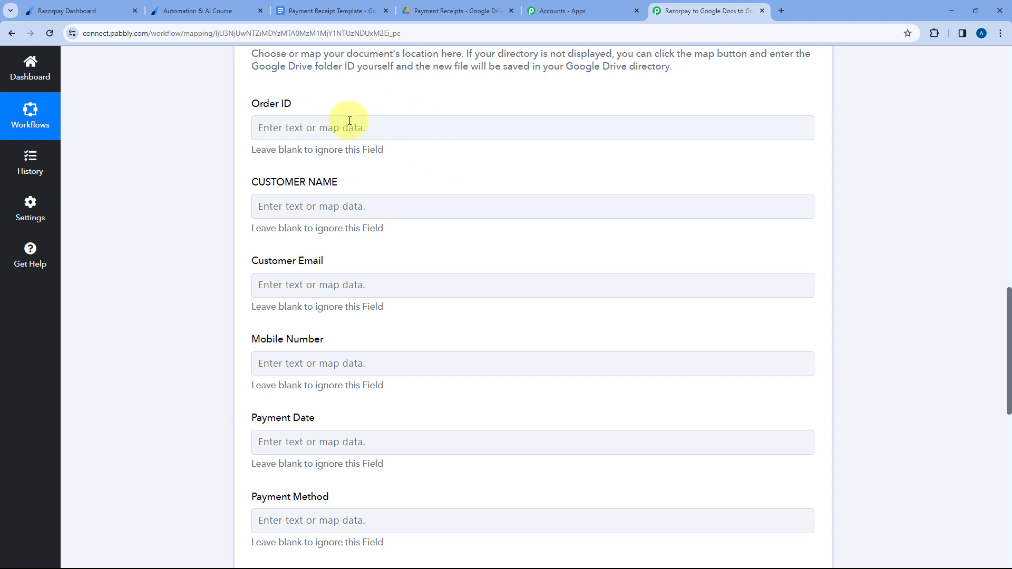
click(317, 125)
click(312, 103)
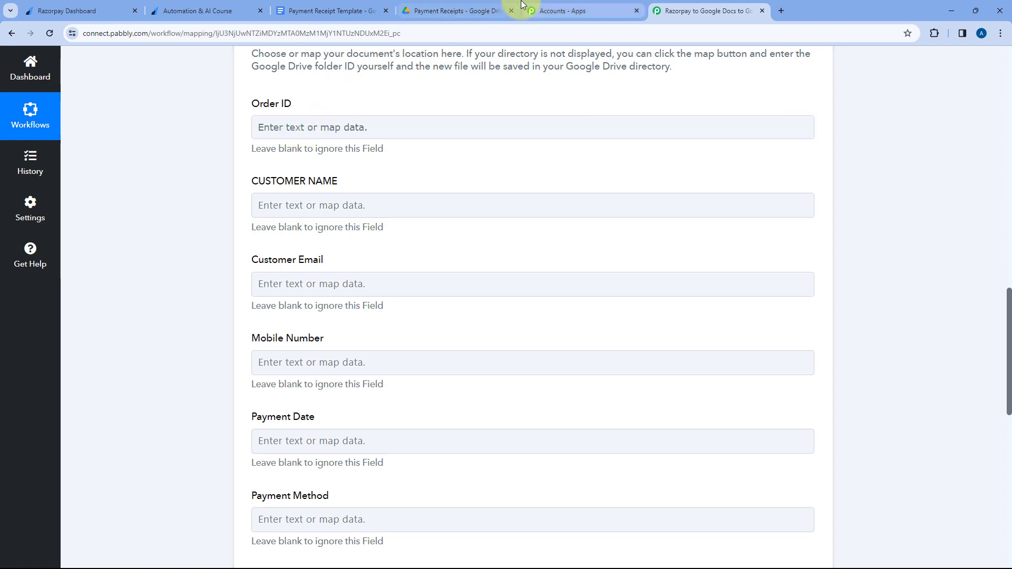
click(364, 11)
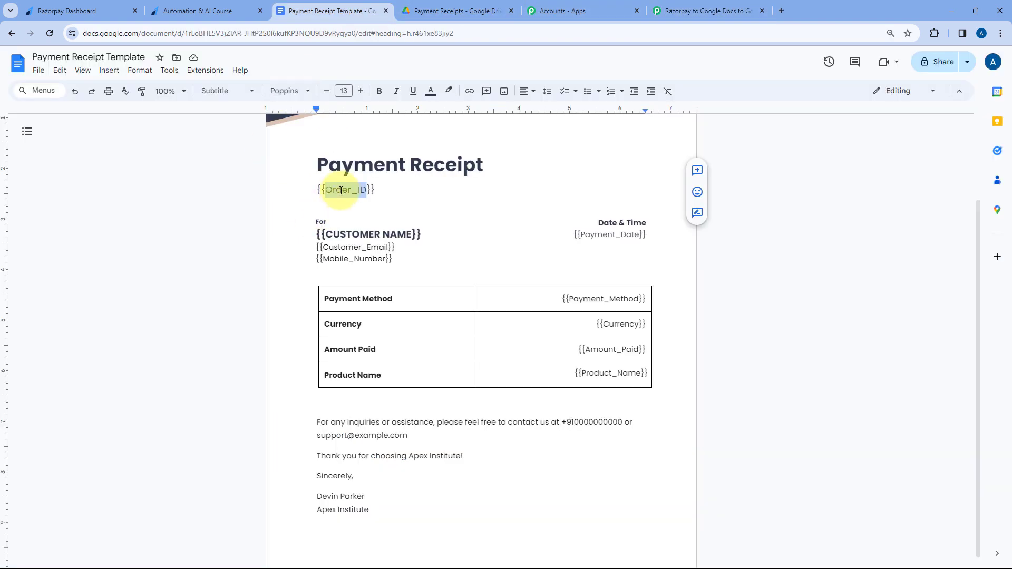
drag(380, 186, 318, 191)
click(680, 11)
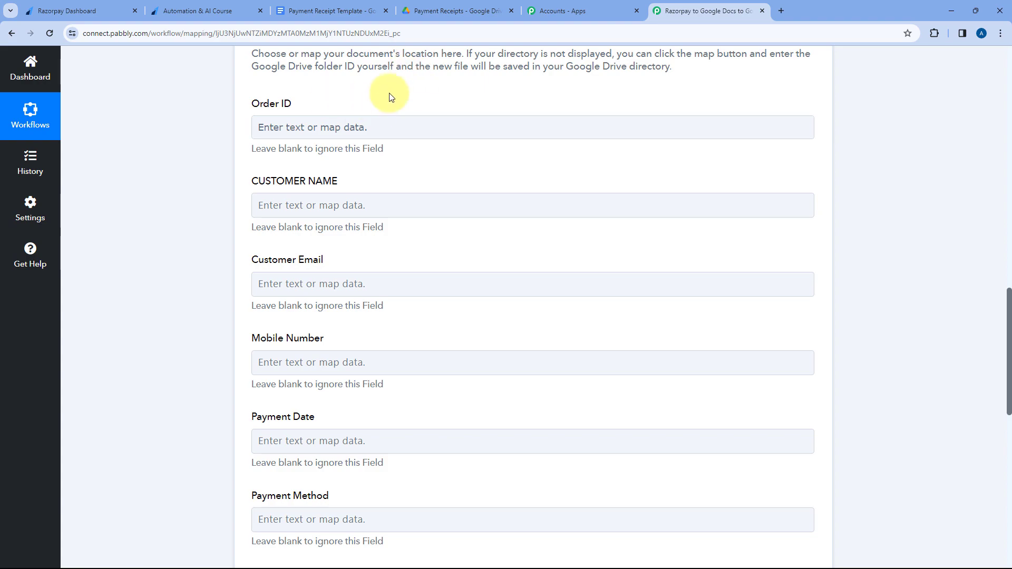
scroll(464, 160, up, 10)
scroll(464, 167, up, 3)
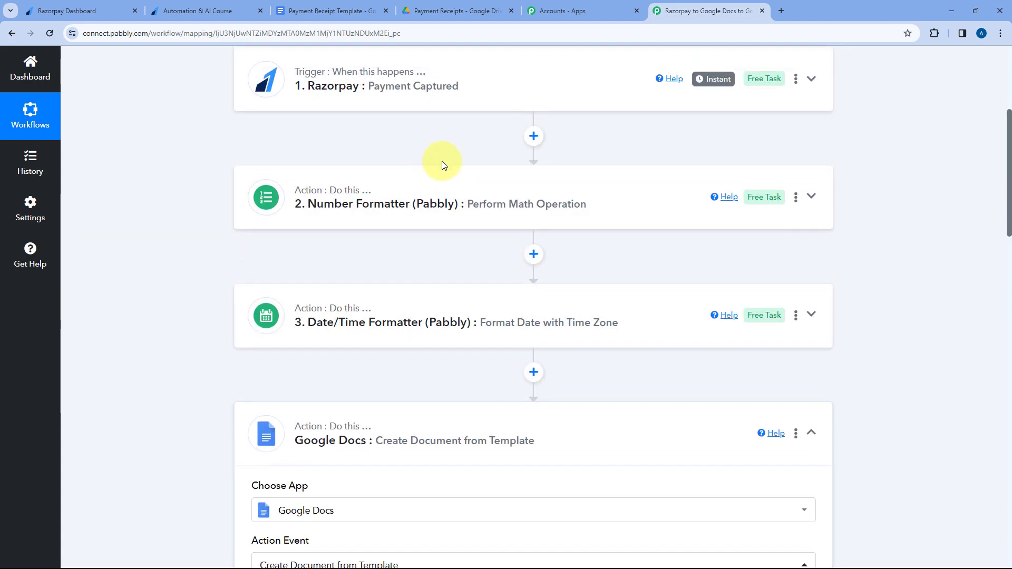
scroll(438, 163, down, 13)
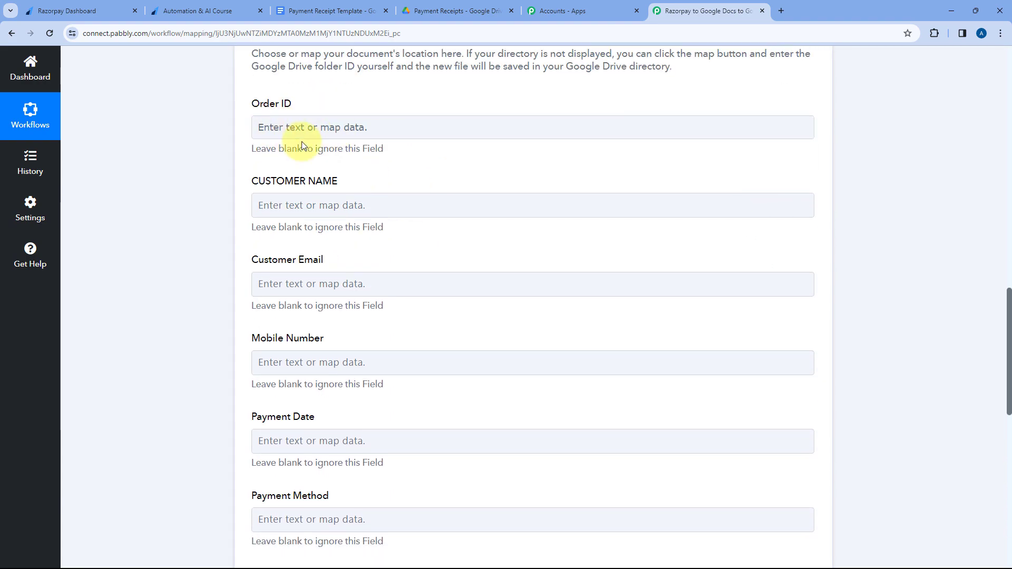
scroll(301, 141, up, 2)
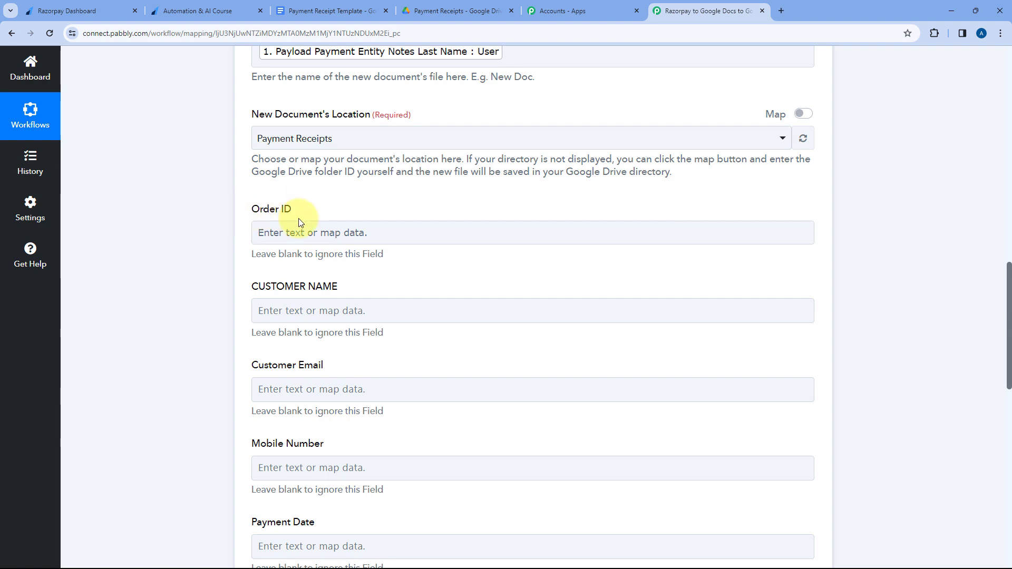
click(330, 11)
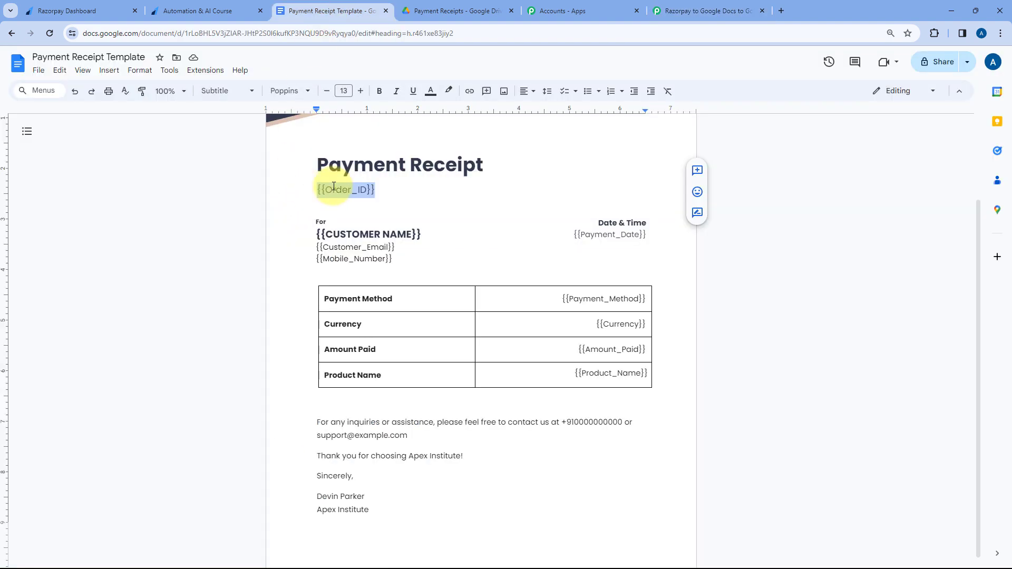
Return to the Pabbly Connect workflow and map Order ID to Payload Payment Entity Order Id from the Razorpay Payment Captured step.
click(683, 7)
click(265, 232)
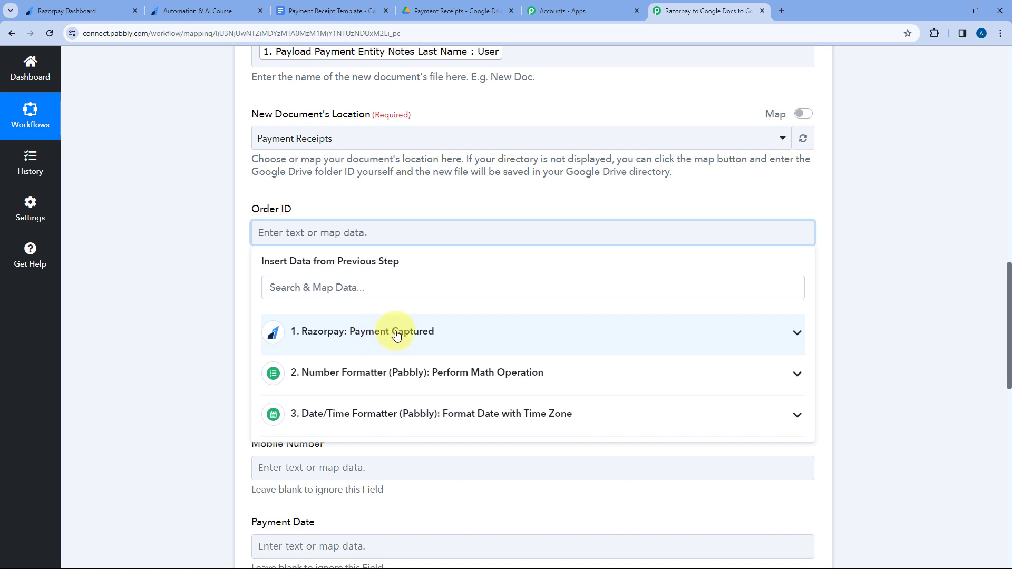
click(412, 336)
scroll(229, 311, down, 2)
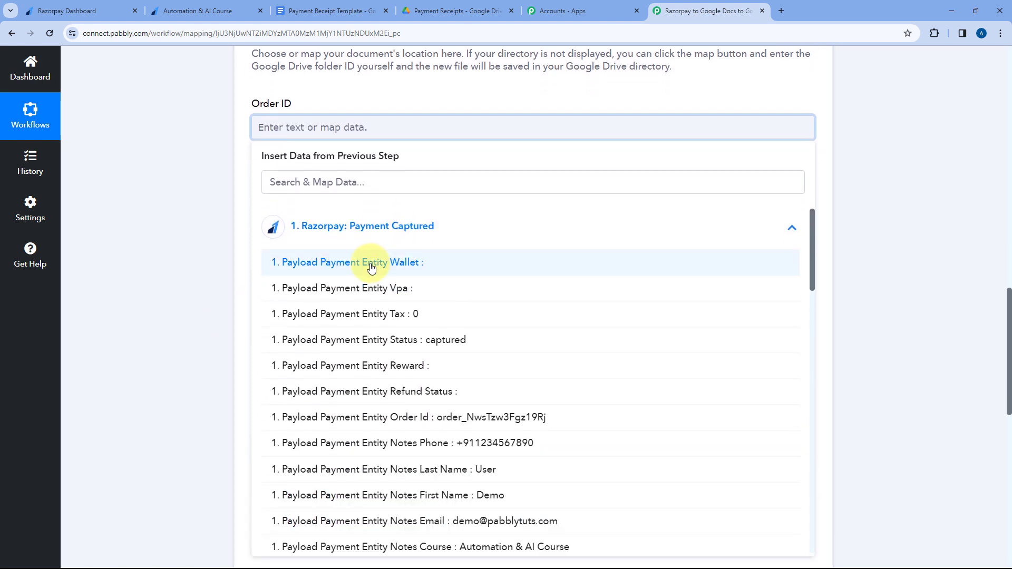
scroll(371, 268, down, 2)
scroll(372, 268, down, 2)
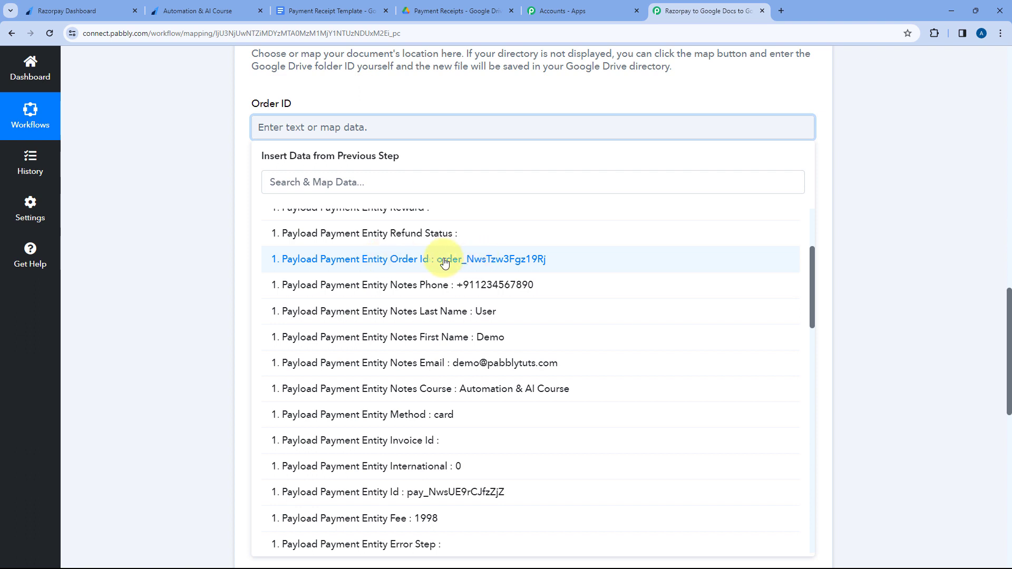
click(408, 262)
click(382, 89)
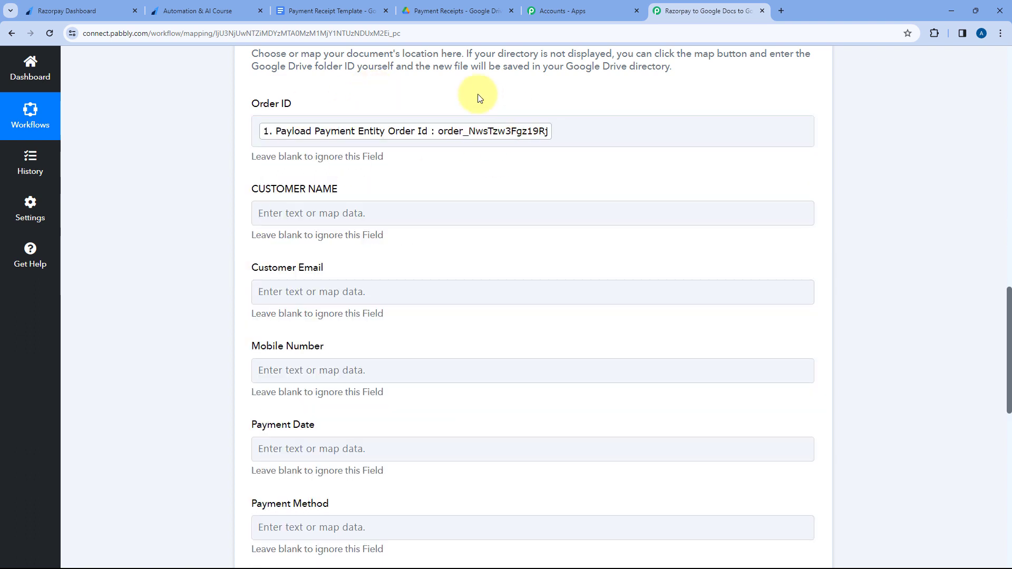
Check the Razorpay payment confirmation page and the CUSTOMER NAME placeholder in the Google Docs receipt template.
click(211, 10)
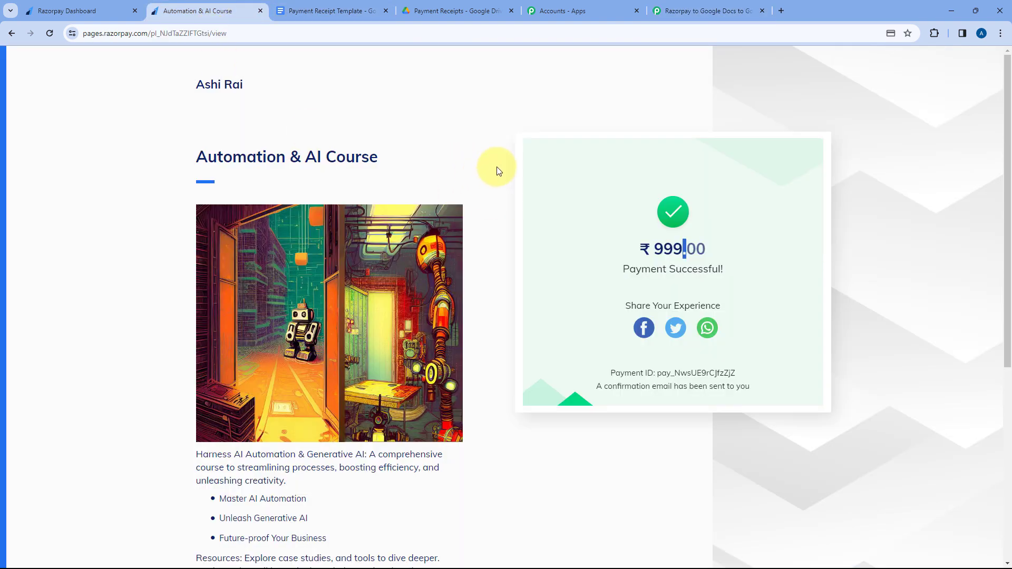
click(480, 185)
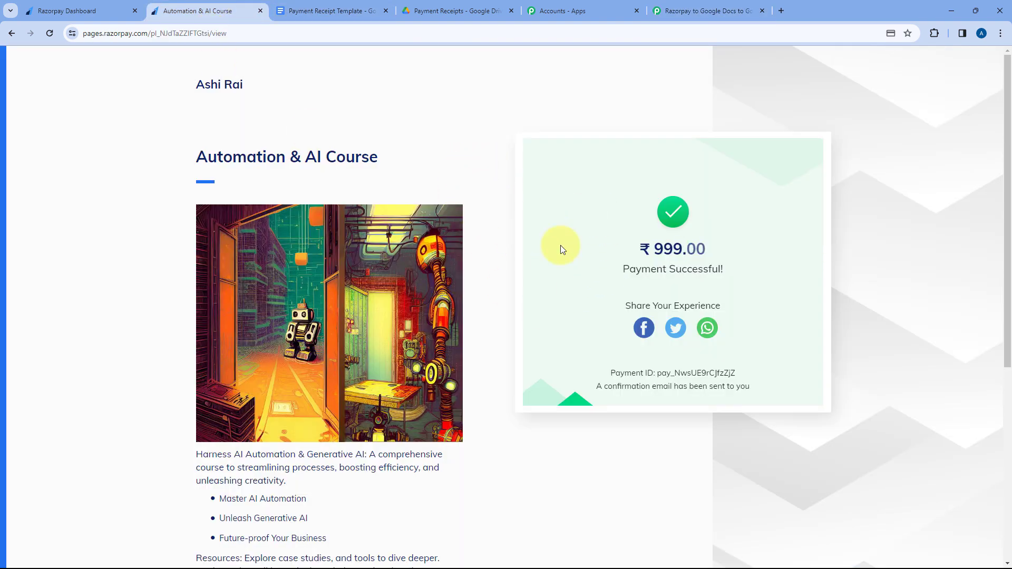
click(748, 4)
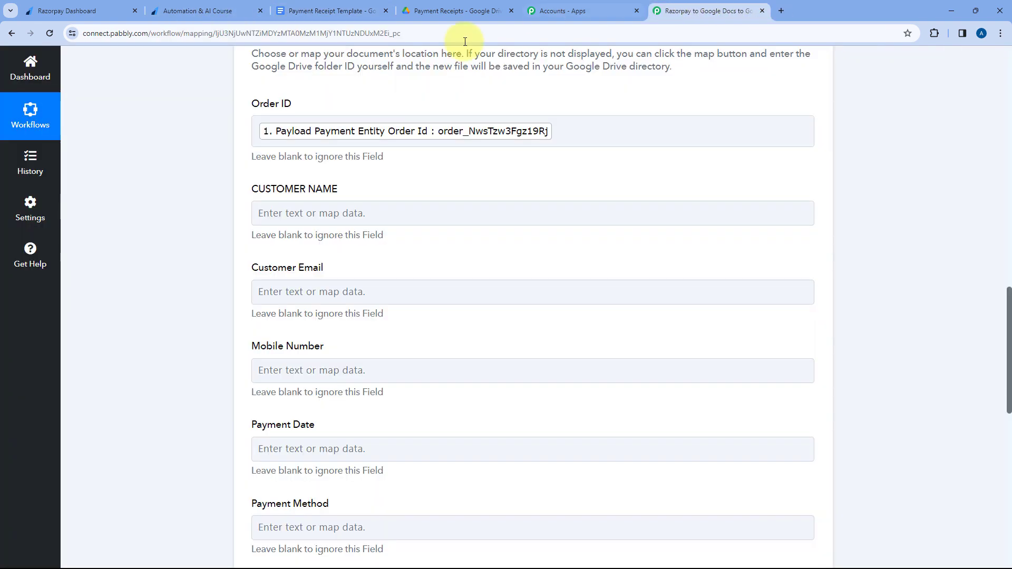
click(332, 11)
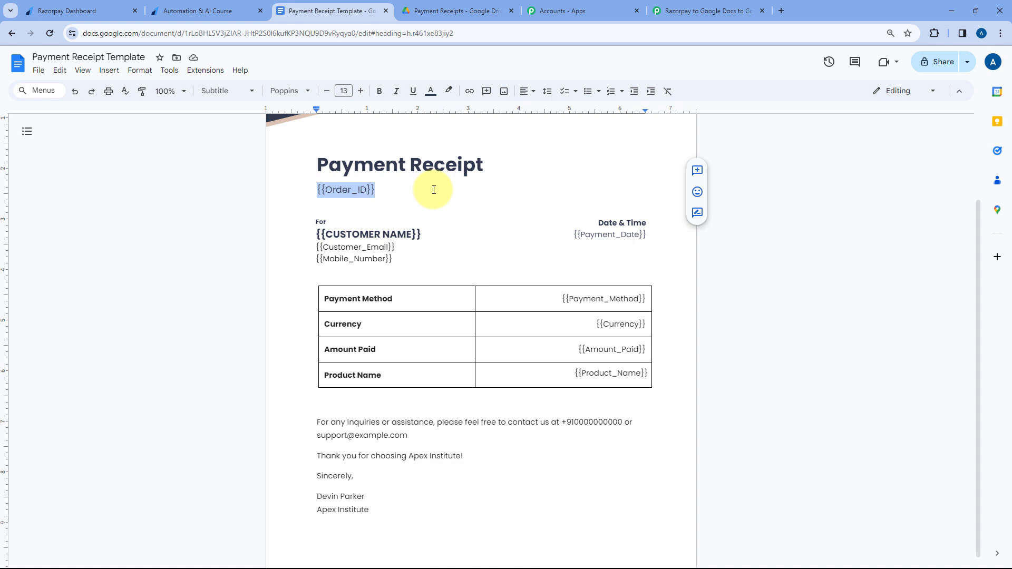
click(681, 9)
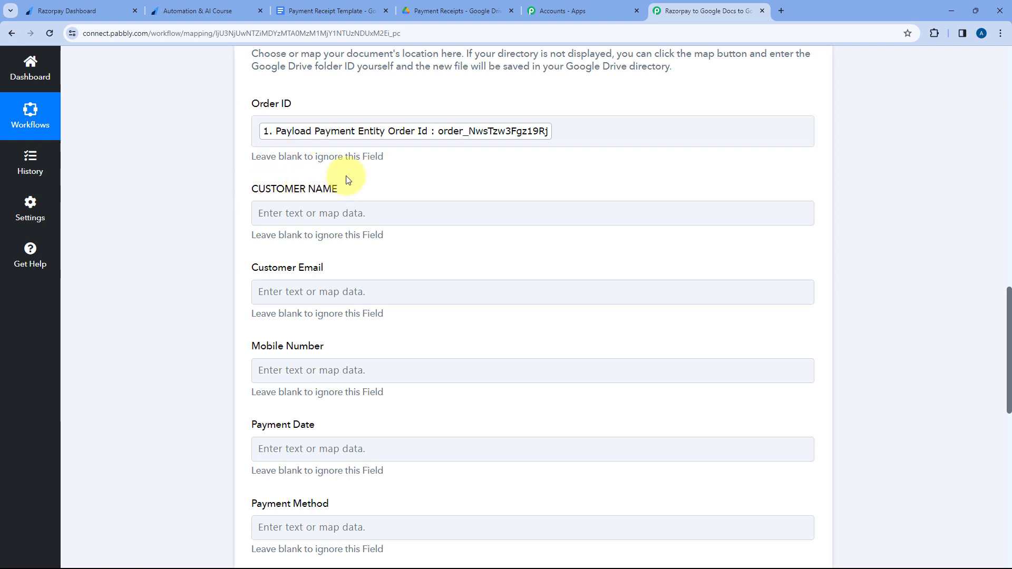
click(349, 10)
drag(419, 233, 307, 232)
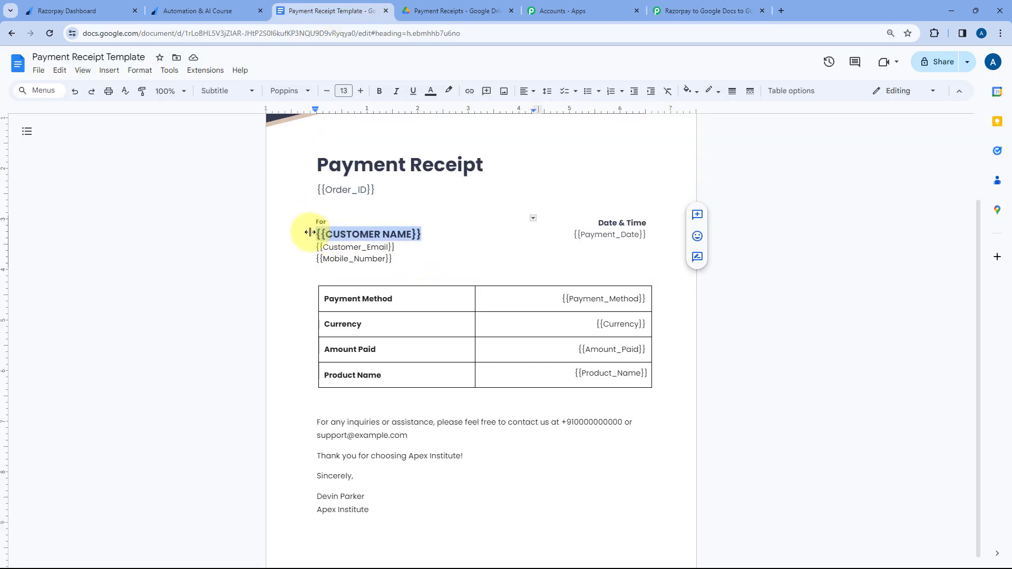
In the Pabbly Connect workflow, map CUSTOMER NAME to Razorpay's Payload Payment Entity Notes First Name followed by Notes Last Name.
click(704, 7)
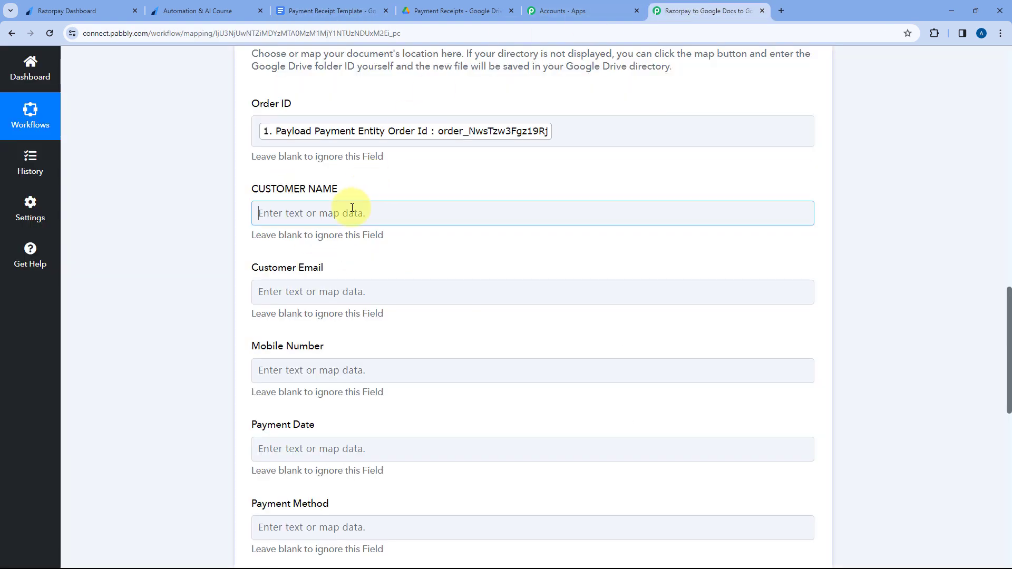
click(354, 210)
scroll(230, 202, down, 1)
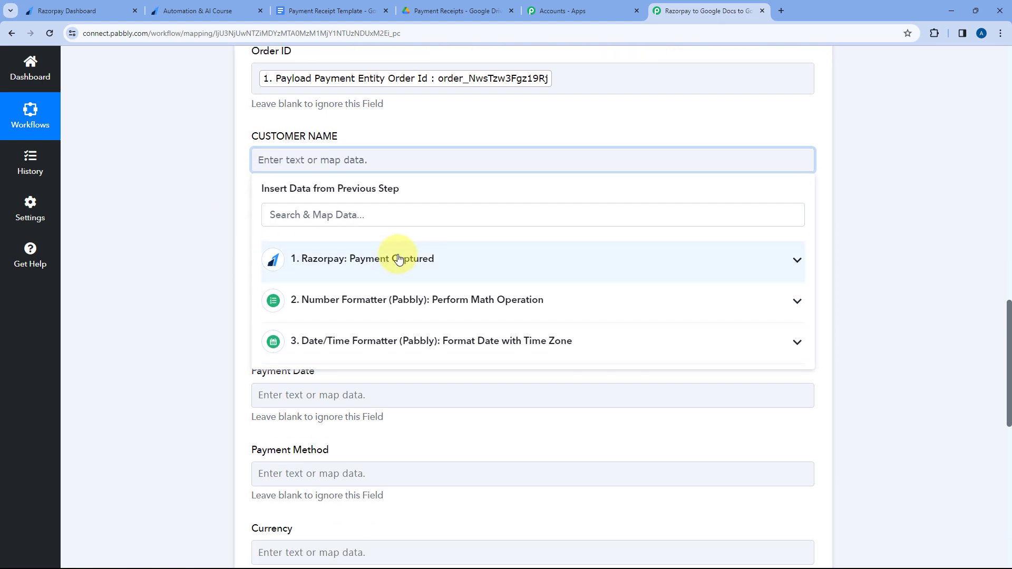
click(399, 258)
scroll(441, 267, down, 3)
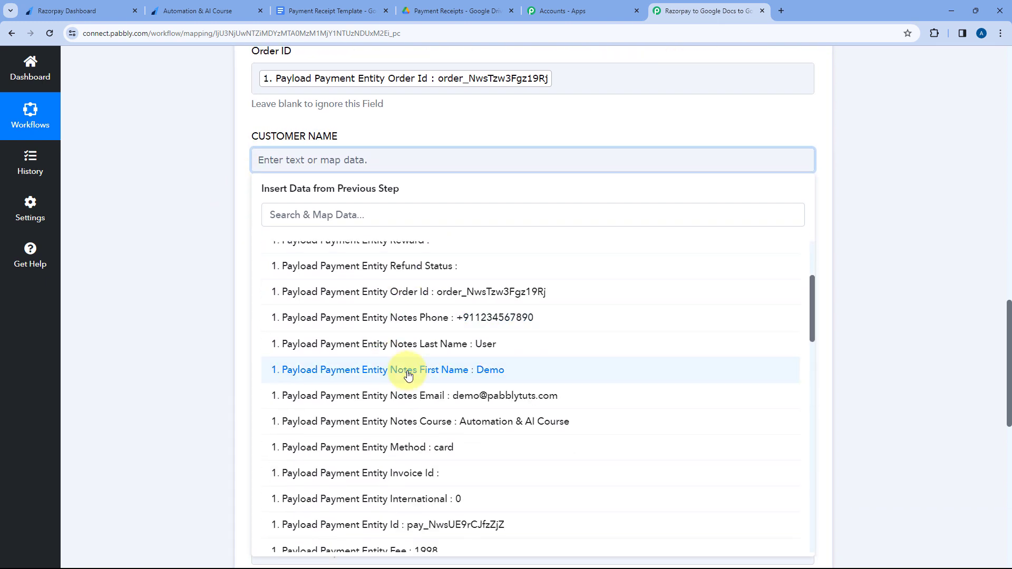
click(426, 371)
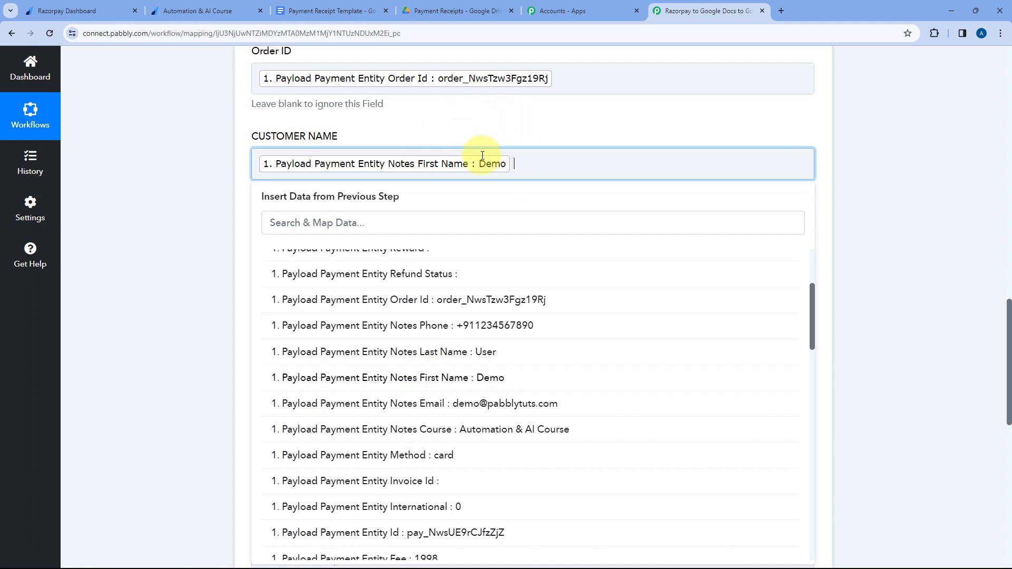
click(393, 352)
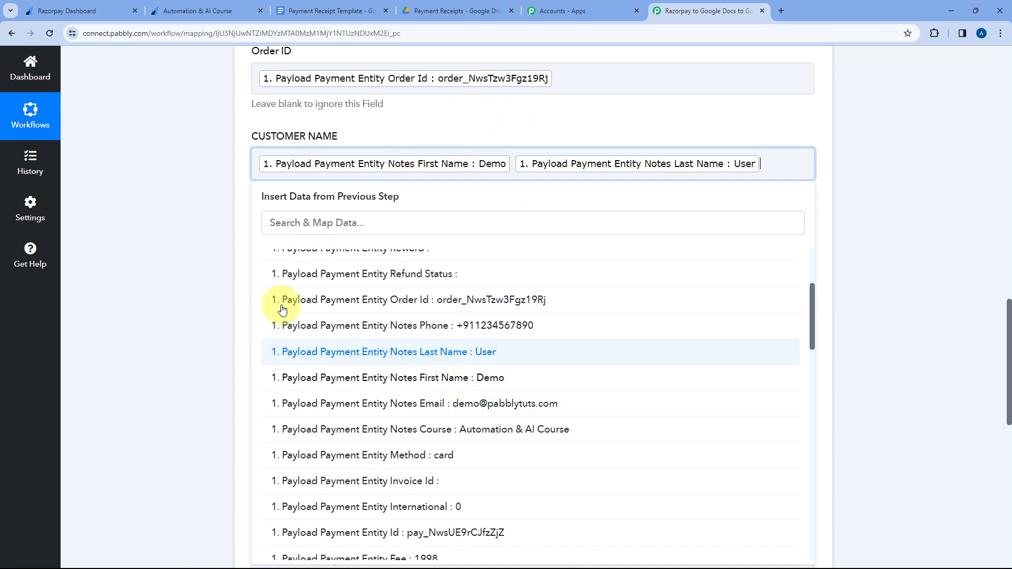
click(245, 200)
Map Customer Email to Payload Payment Entity Notes Email from the Razorpay Payment Captured step.
scroll(319, 196, down, 1)
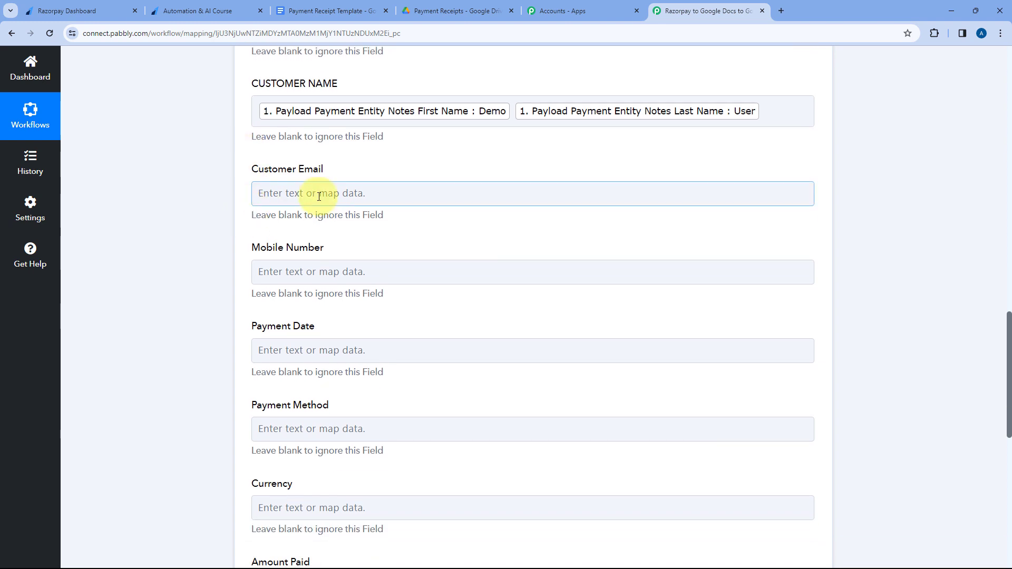
click(319, 196)
scroll(414, 332, down, 4)
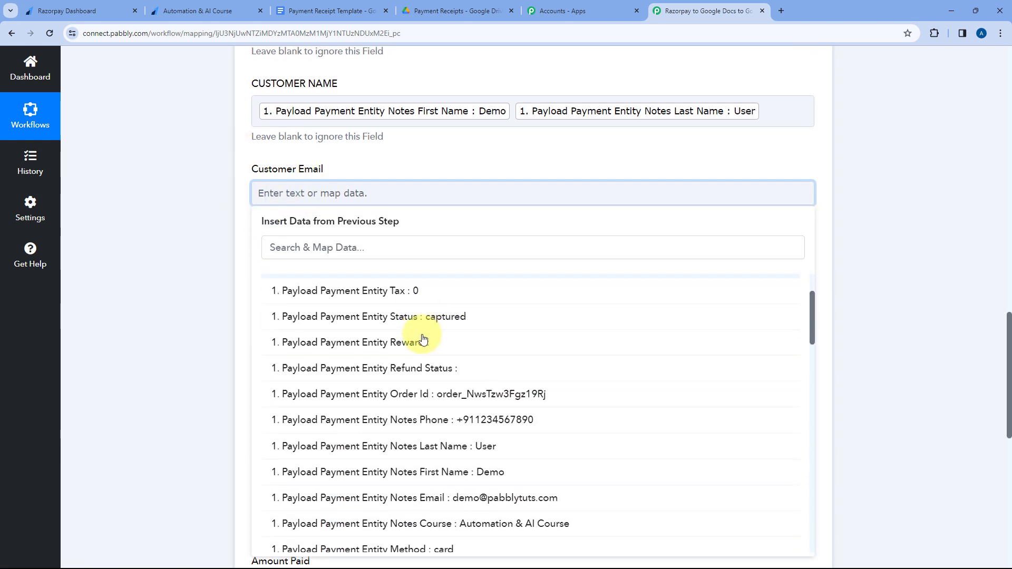
click(425, 376)
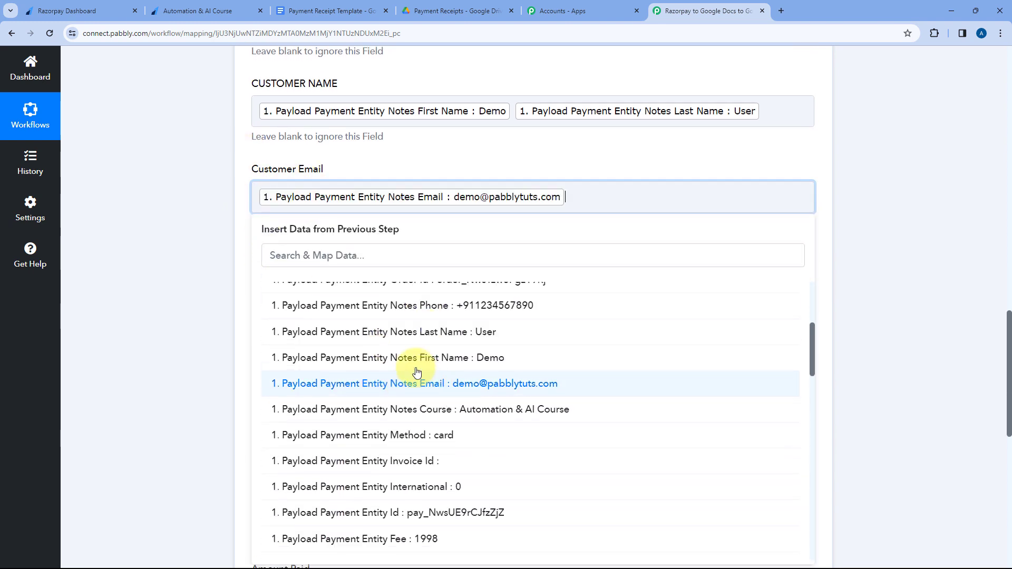
click(388, 158)
Map Mobile Number to Payload Payment Entity Notes Phone from the Razorpay Payment Captured step.
scroll(389, 161, down, 2)
click(343, 176)
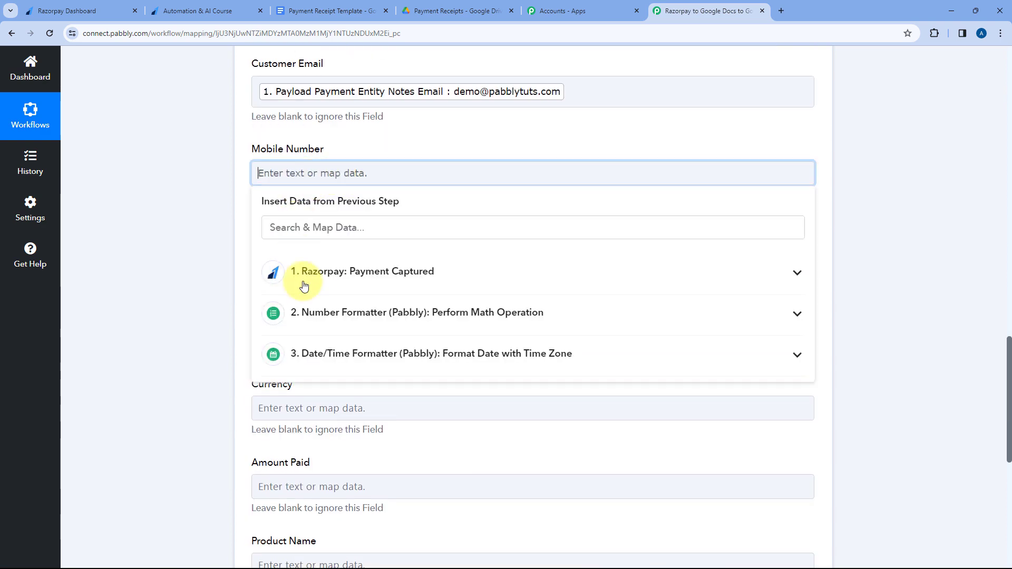
click(384, 310)
click(390, 271)
scroll(382, 328, down, 2)
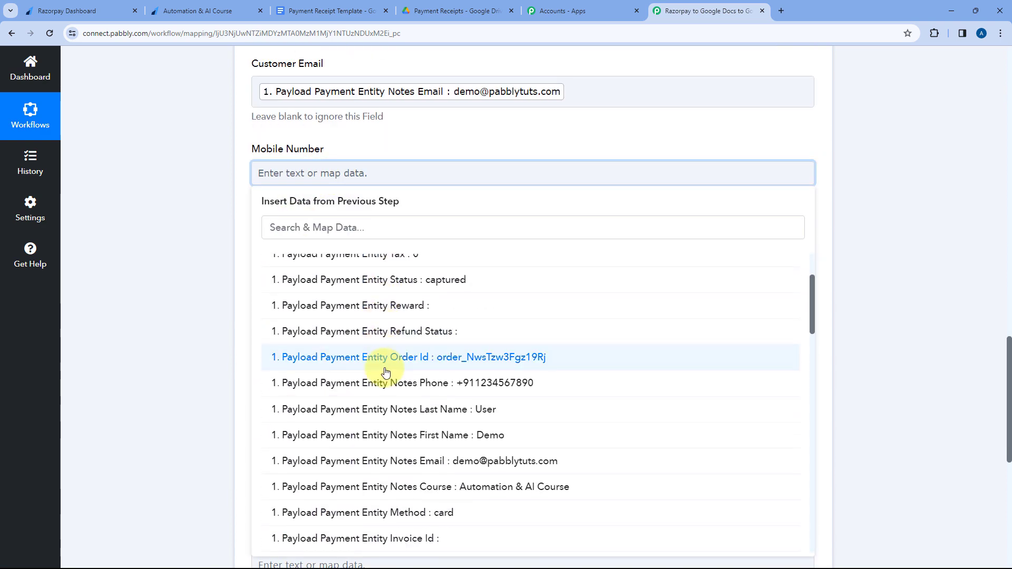
click(384, 381)
click(367, 142)
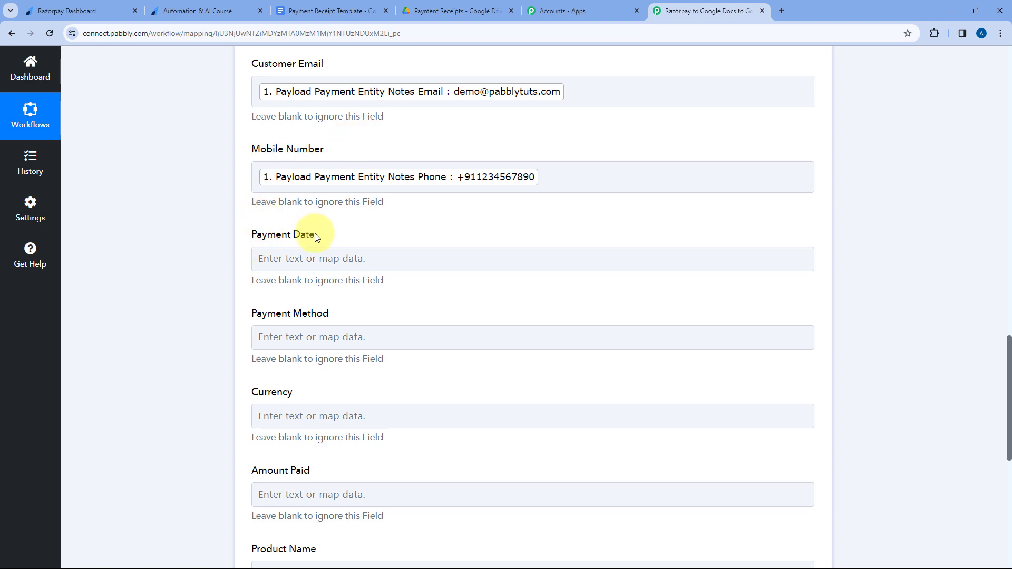
Map Payment Date to the Result of the Date/Time Formatter step, checking the receipt template's placeholders first.
click(327, 10)
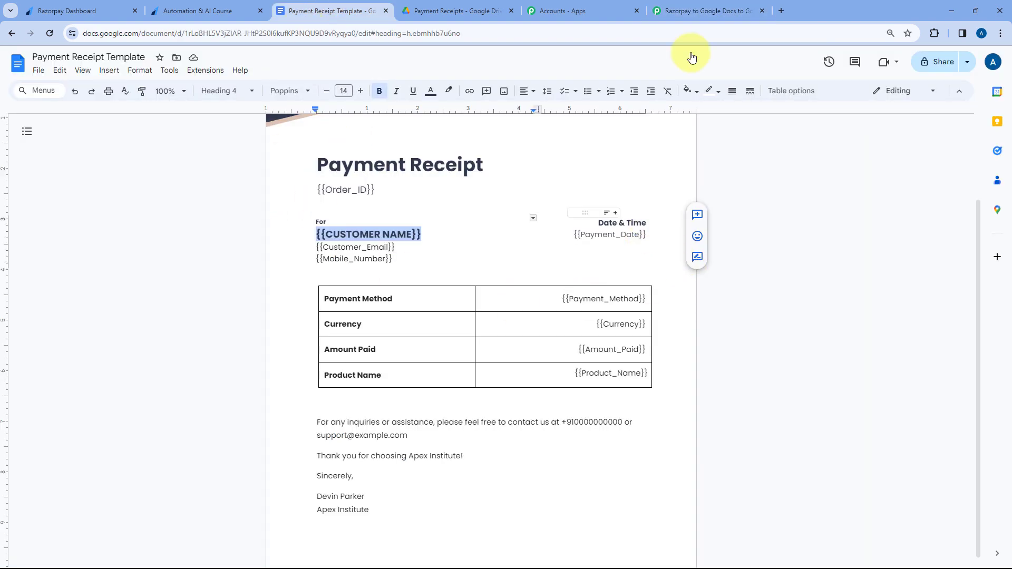
click(706, 11)
click(276, 259)
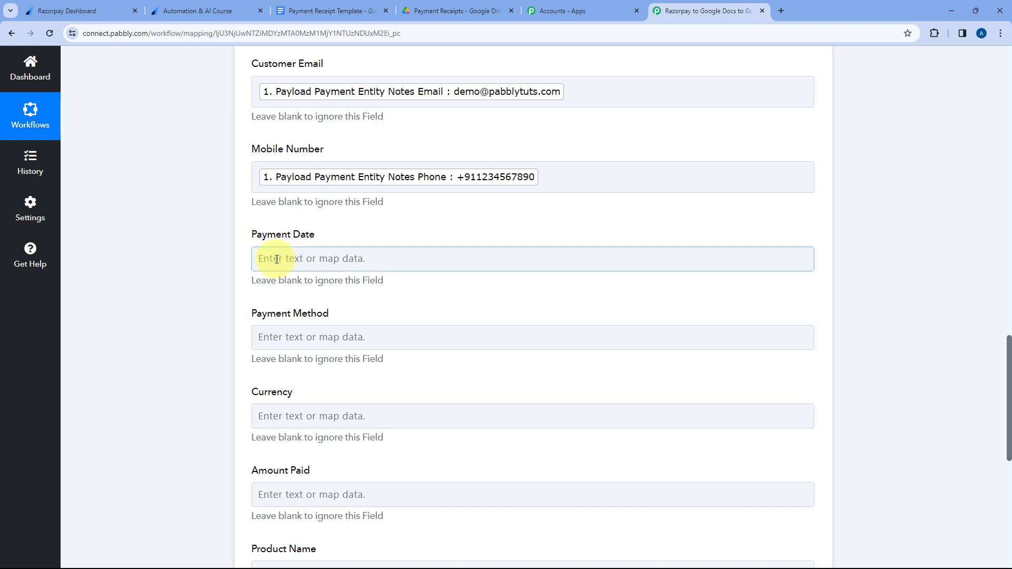
click(277, 259)
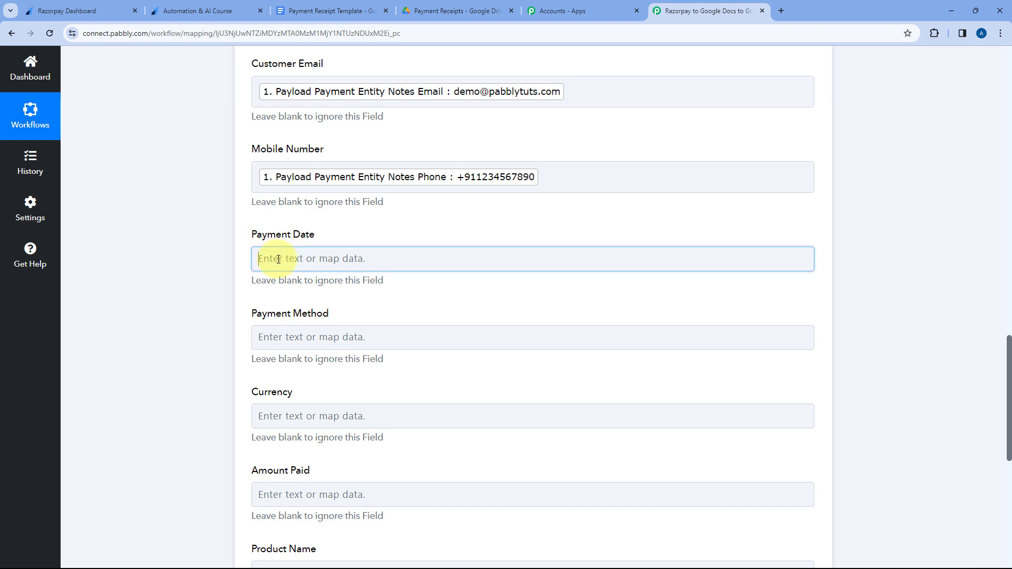
scroll(287, 229, down, 1)
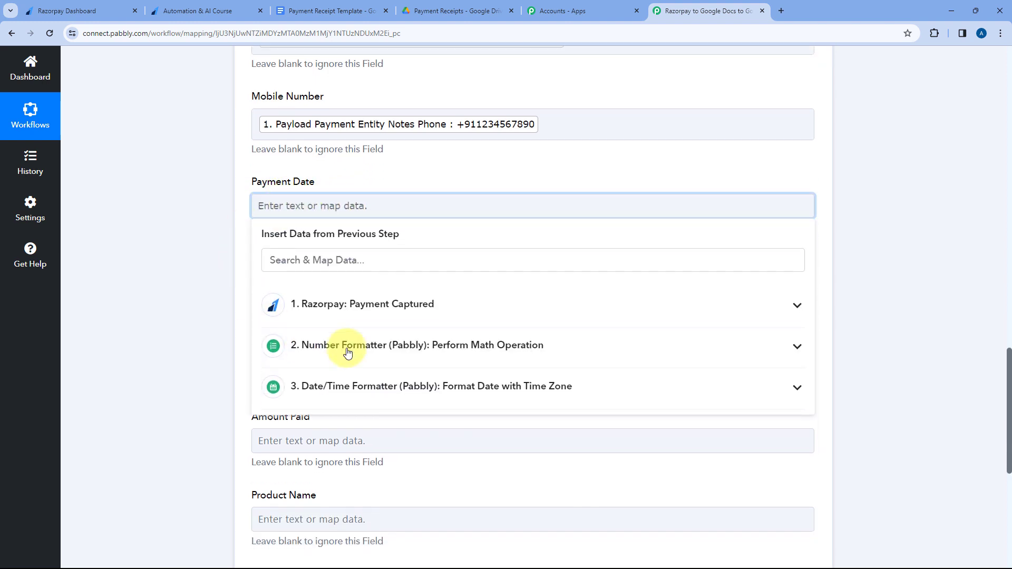
click(369, 387)
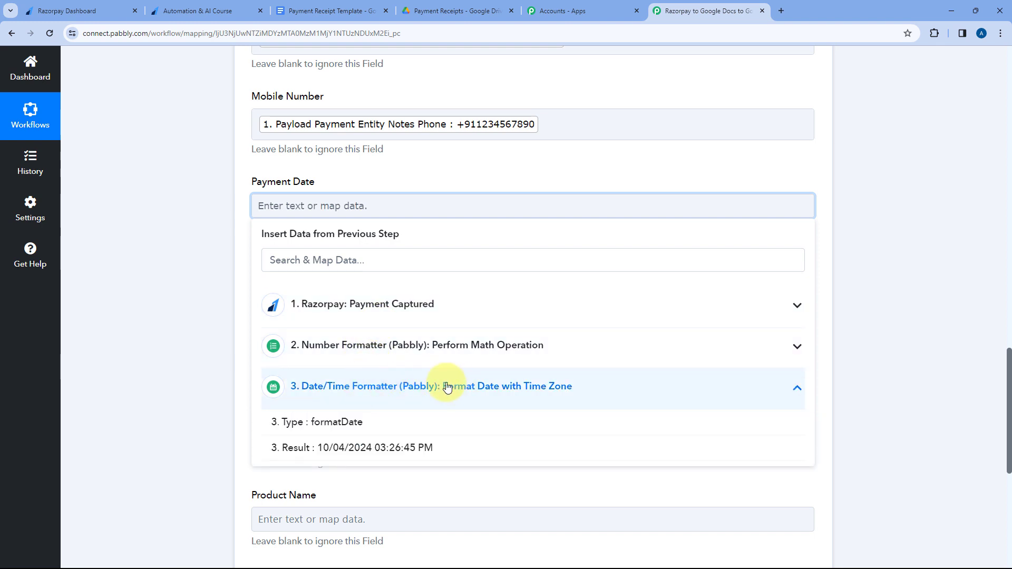
click(338, 448)
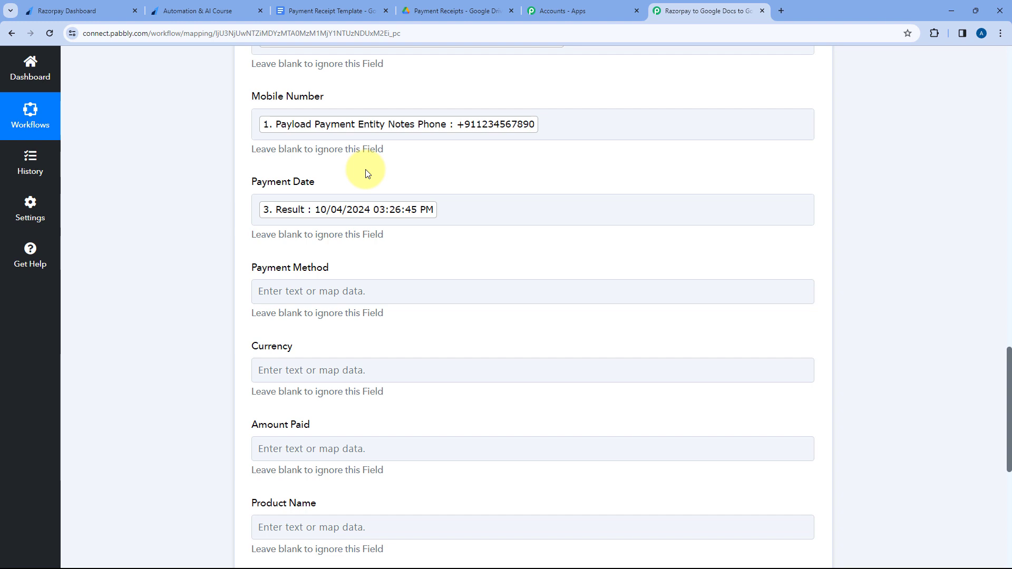
Map Payment Method to Payload Payment Entity Method from the Razorpay Payment Captured step.
scroll(367, 174, down, 1)
click(311, 237)
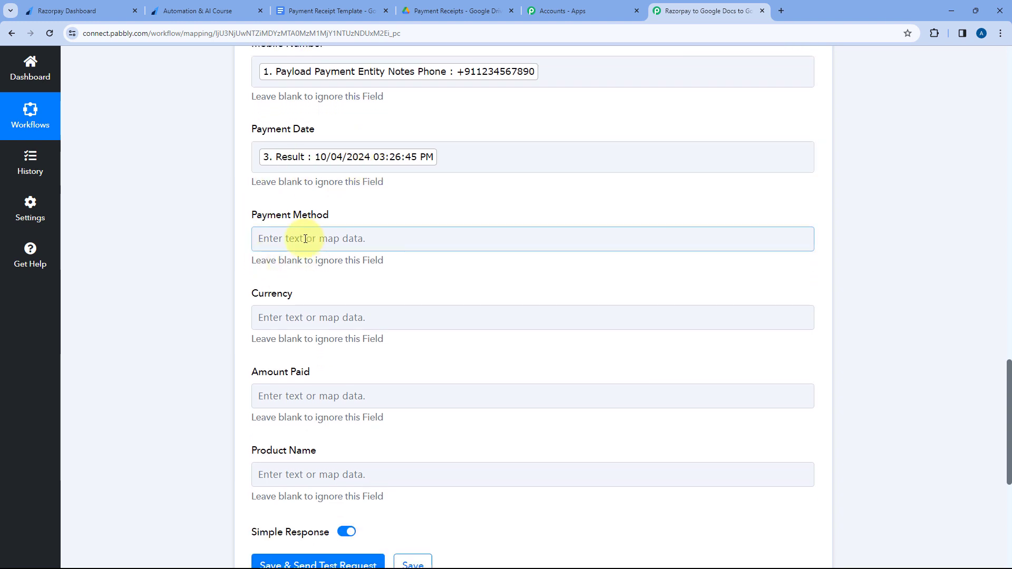
click(291, 345)
scroll(414, 334, down, 5)
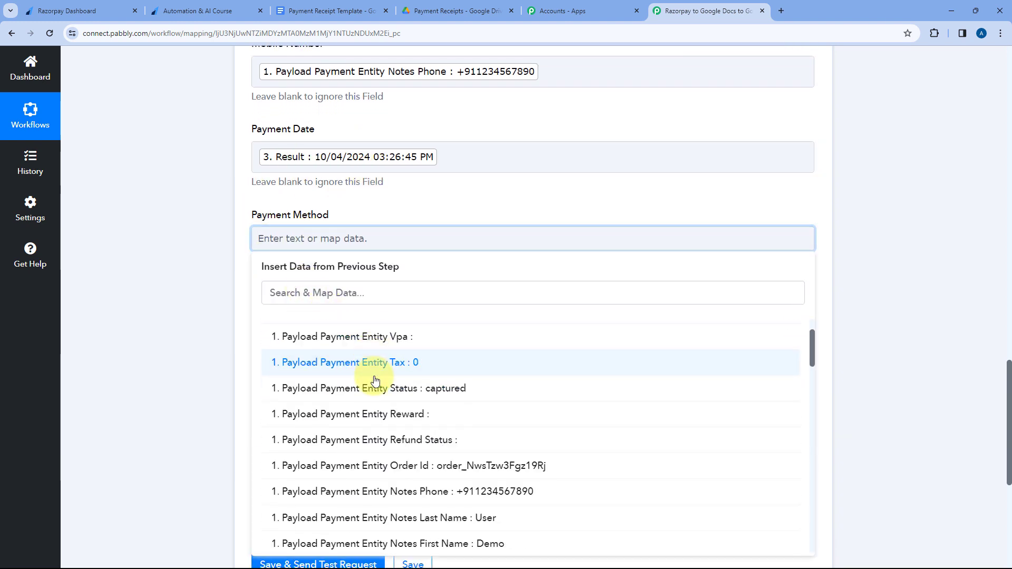
scroll(233, 310, down, 1)
scroll(413, 316, down, 1)
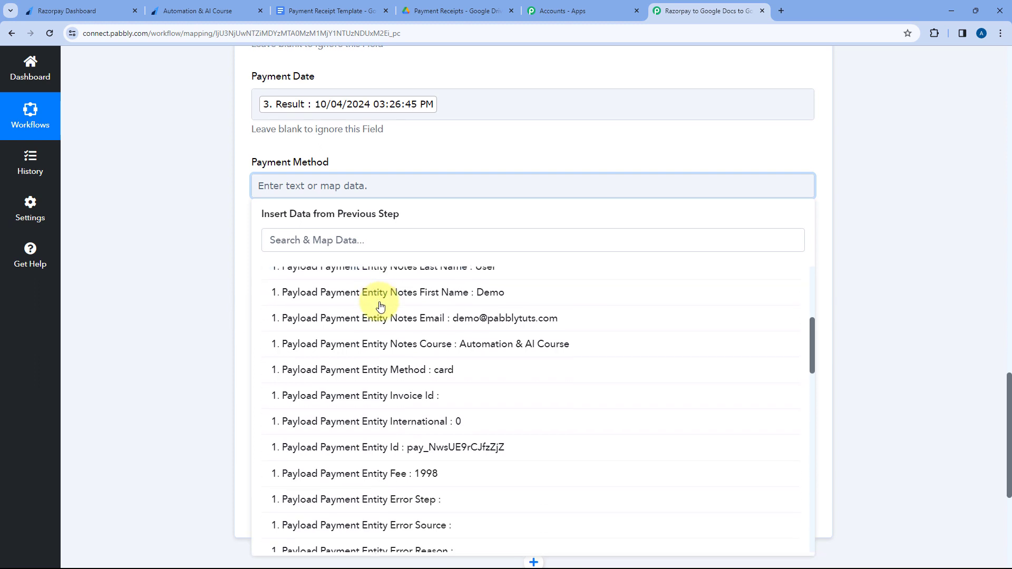
click(400, 368)
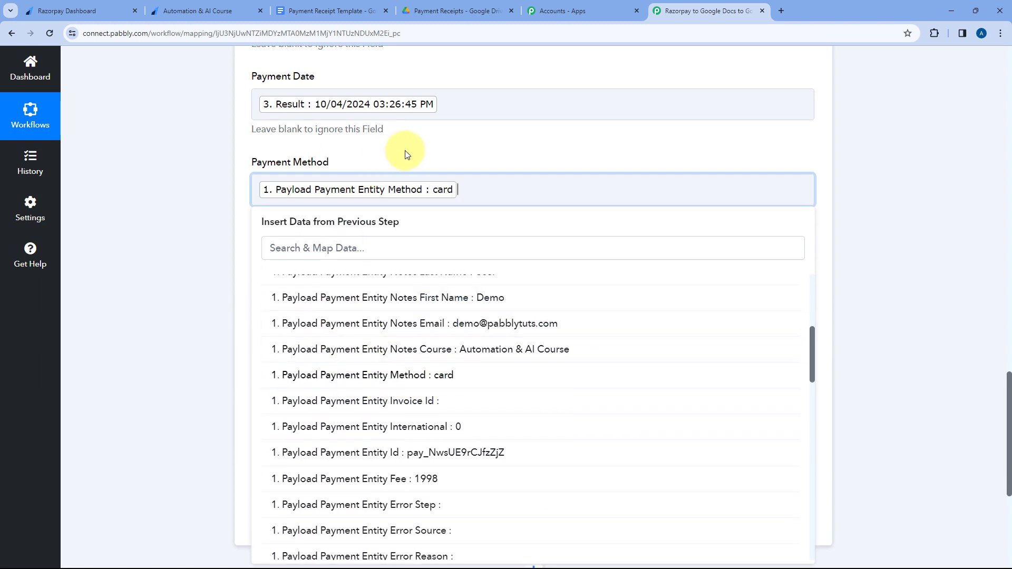
click(407, 155)
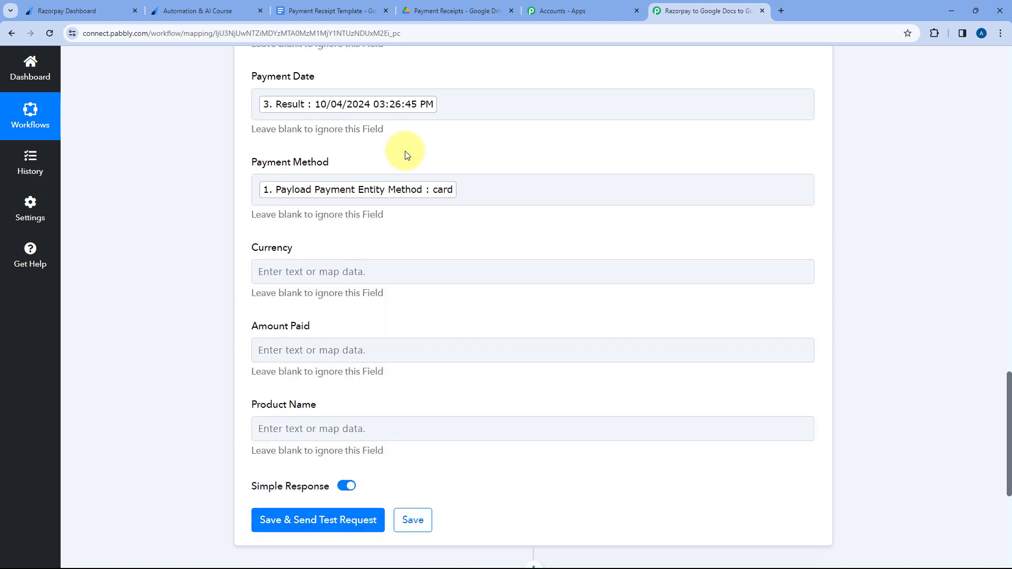
Map Currency to Payload Payment Entity Currency from the Razorpay Payment Captured step.
click(301, 270)
click(323, 368)
scroll(369, 342, down, 1)
scroll(401, 338, down, 7)
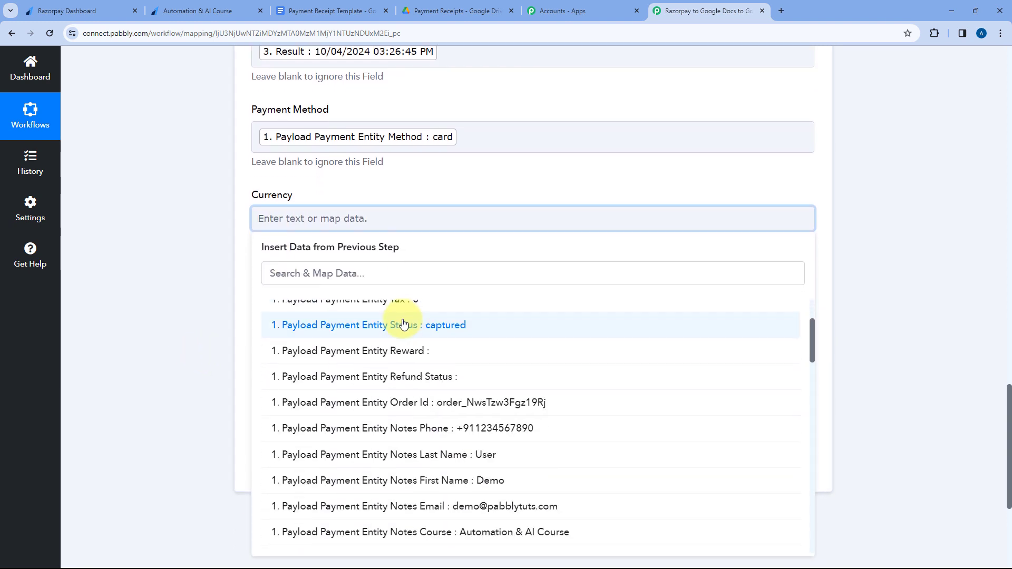
scroll(404, 322, down, 5)
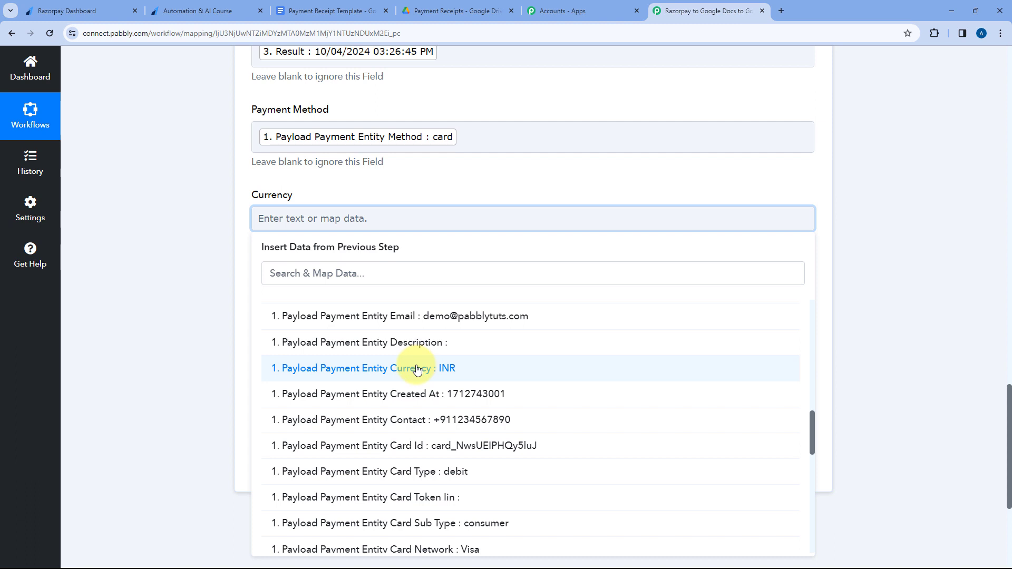
click(417, 369)
click(373, 191)
Map Amount Paid to the Result of the Number Formatter Perform Math Operation step.
click(309, 305)
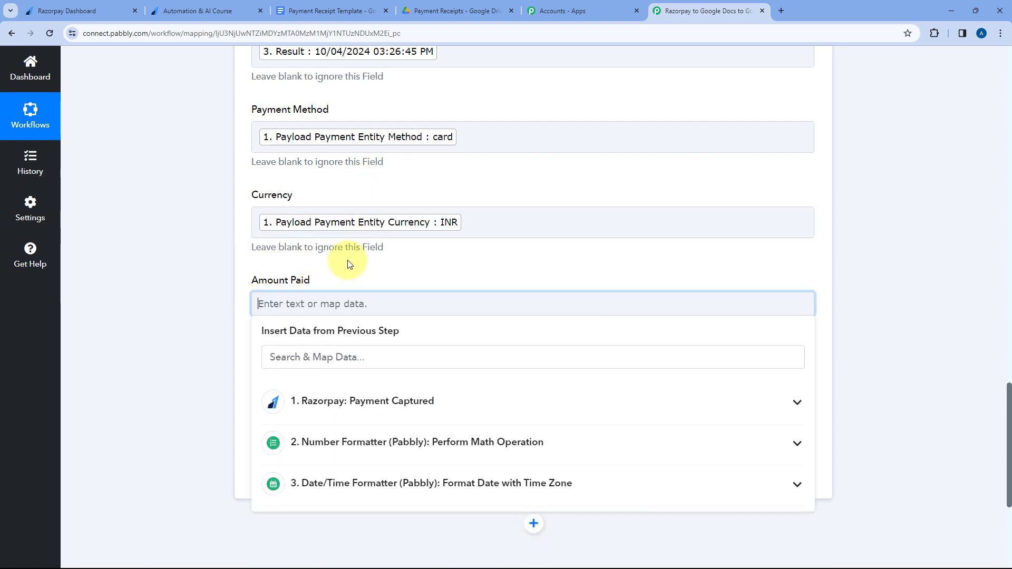
scroll(348, 263, down, 2)
click(378, 296)
click(379, 294)
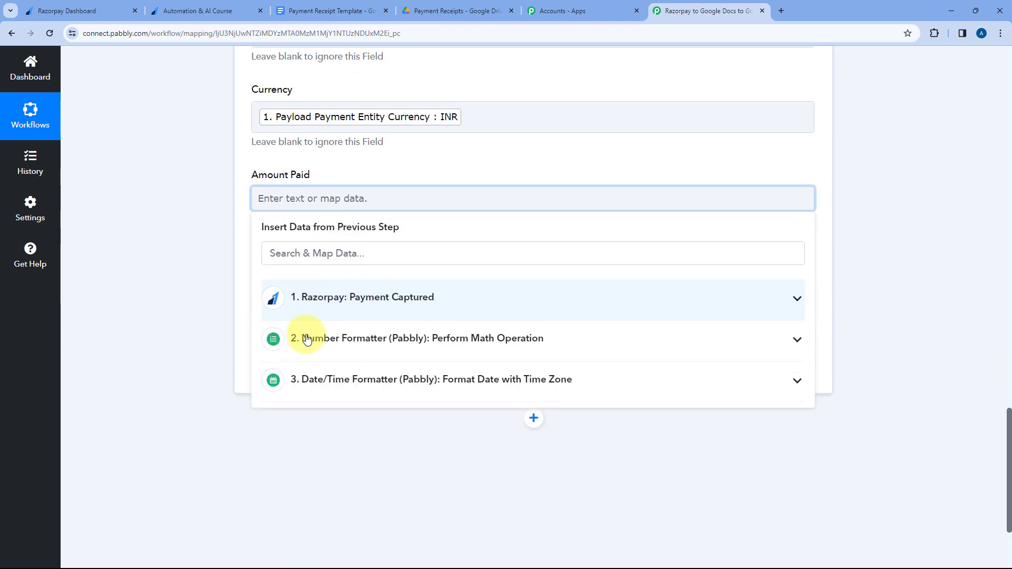
click(350, 340)
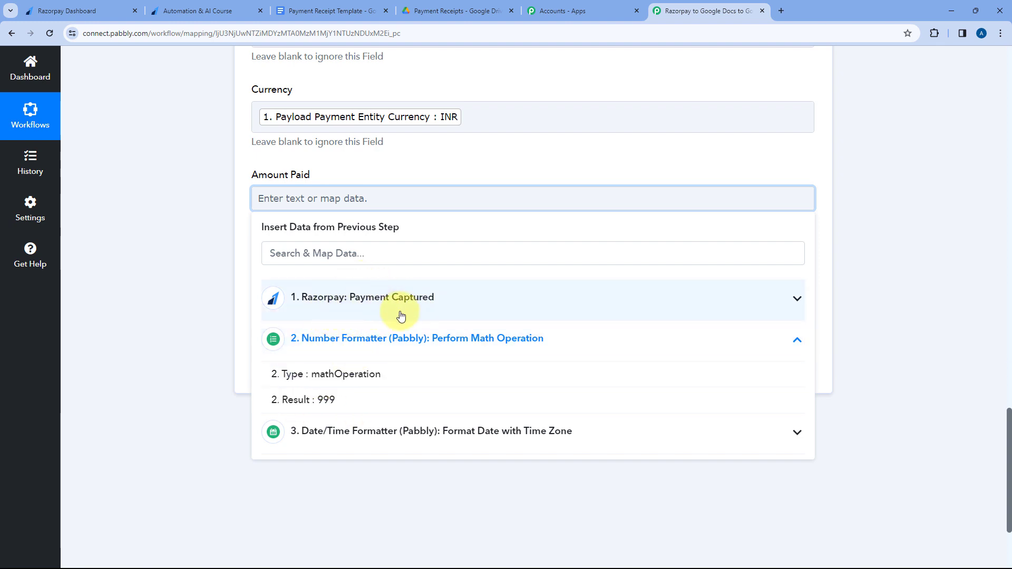
click(341, 400)
click(355, 167)
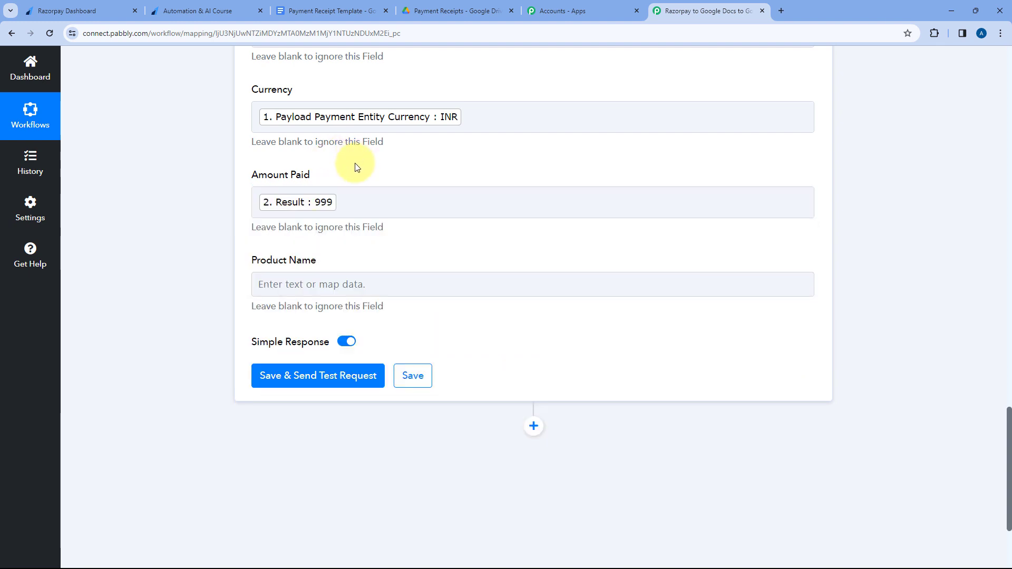
Map Product Name to Payload Payment Entity Notes Course from the Razorpay Payment Captured step.
click(346, 285)
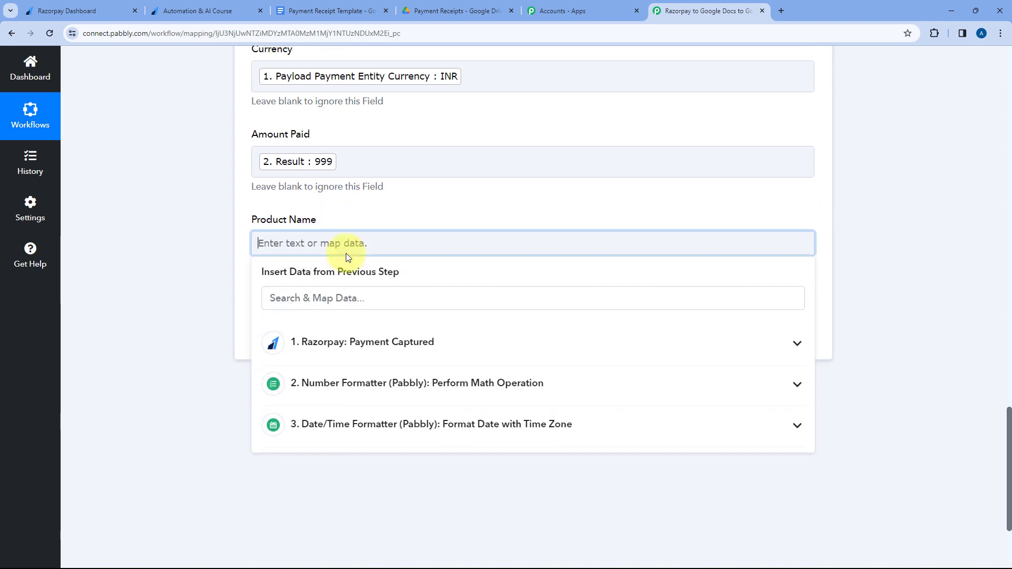
click(390, 240)
scroll(420, 330, down, 3)
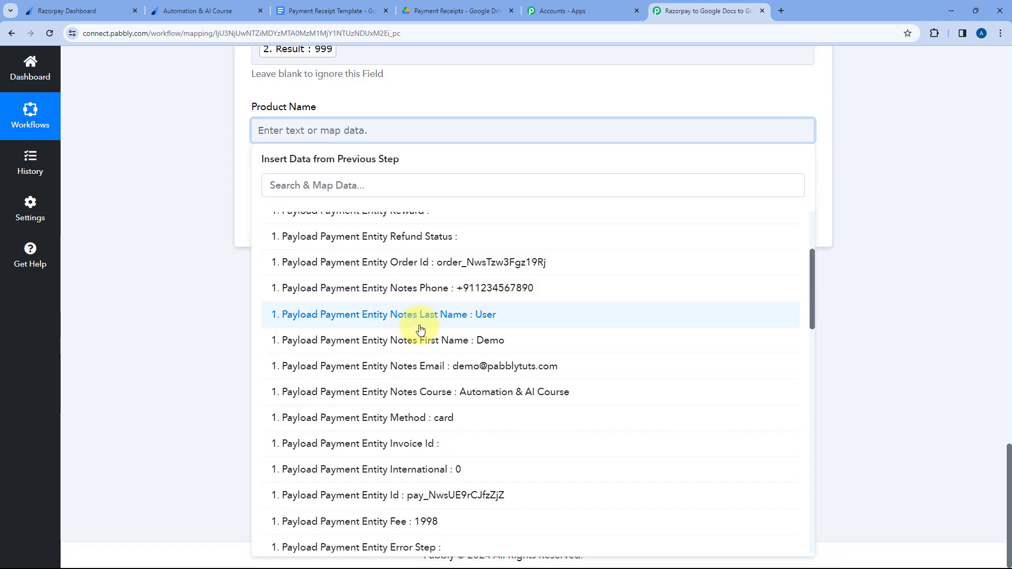
scroll(411, 332, down, 1)
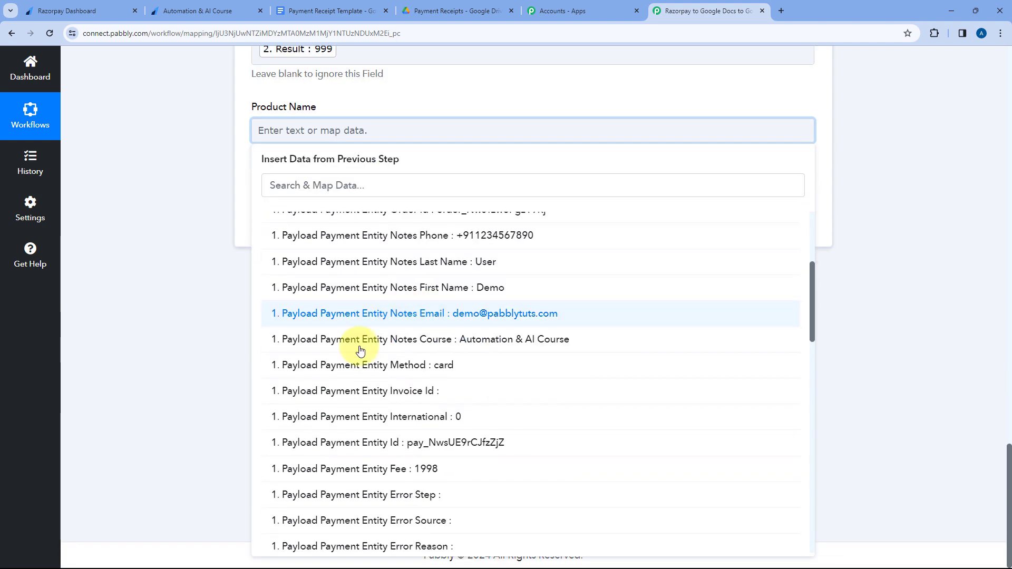
click(402, 340)
click(389, 108)
Review the mapped fields and compare them with the placeholders in the Google Docs receipt template, including Order_ID.
scroll(420, 204, up, 2)
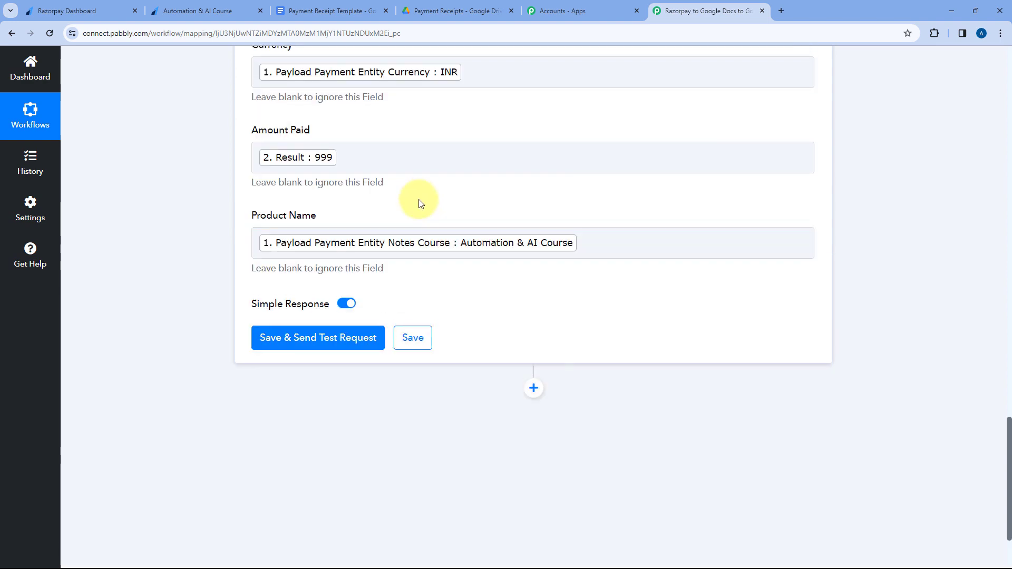
scroll(420, 204, up, 10)
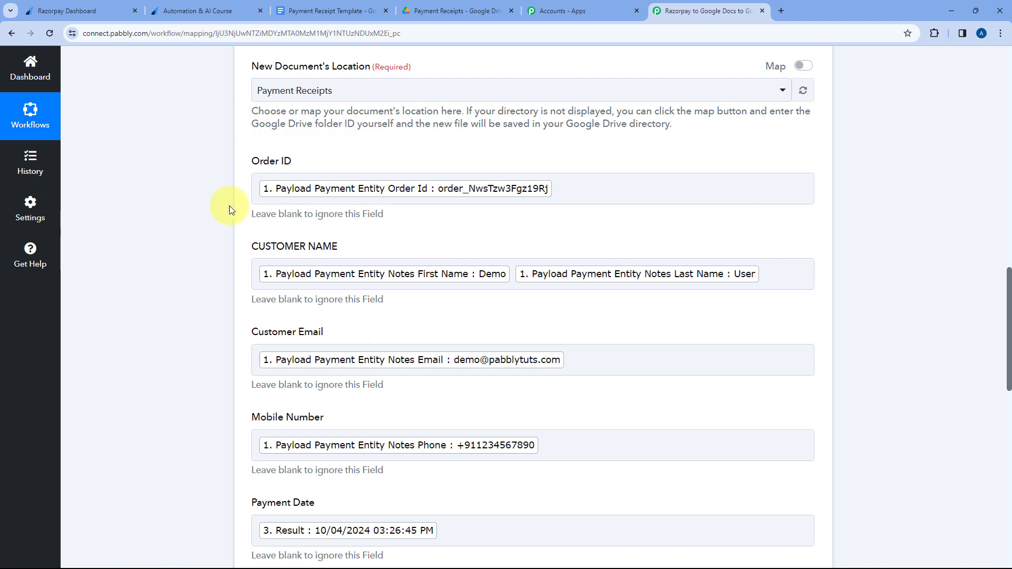
scroll(237, 213, down, 2)
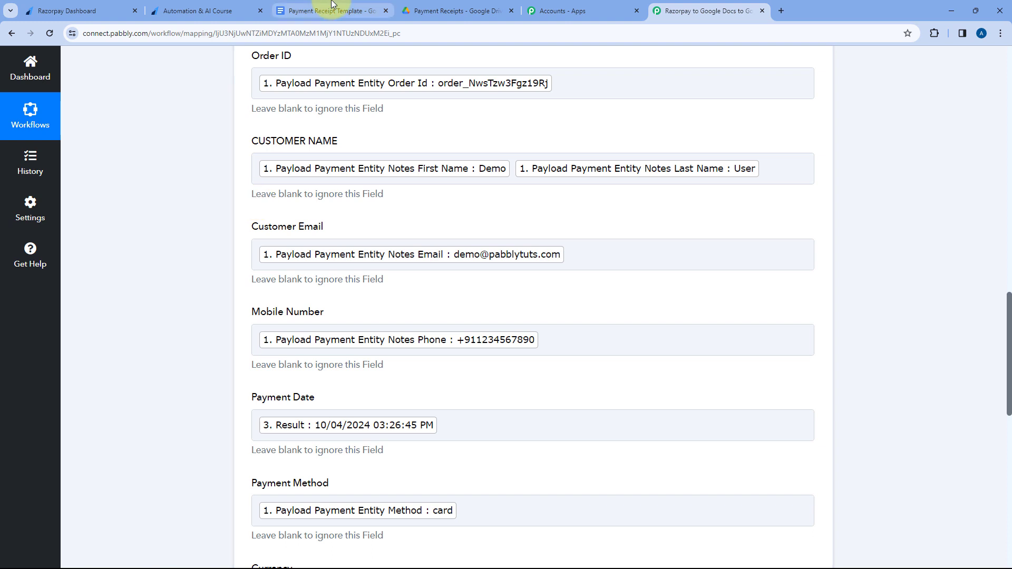
click(311, 11)
click(432, 231)
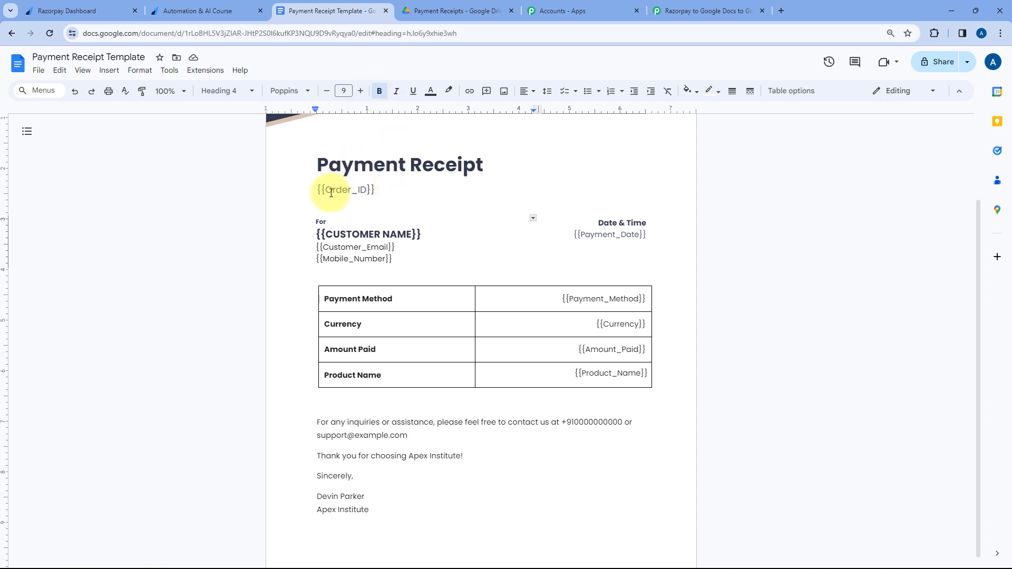
drag(328, 190, 367, 191)
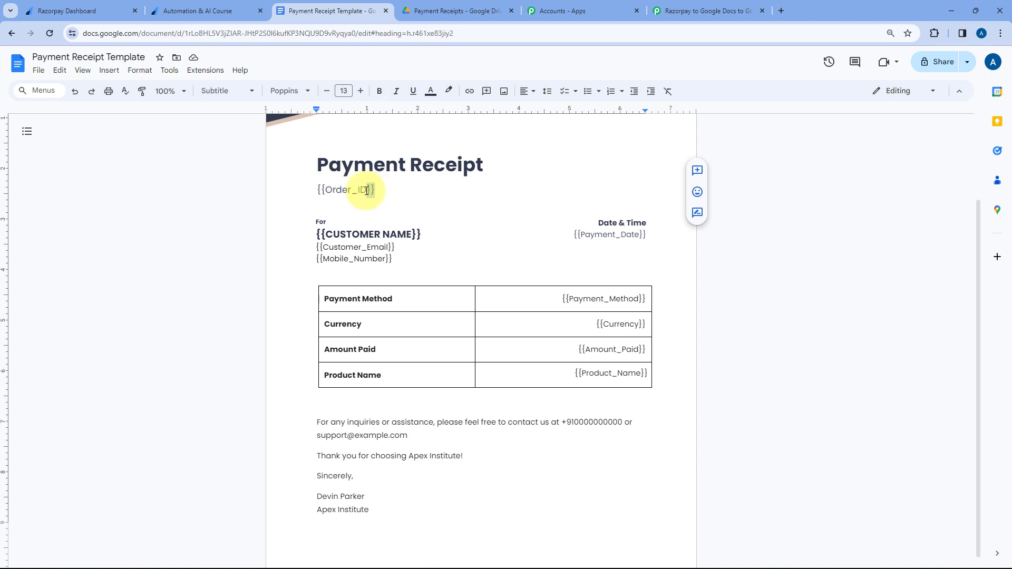
click(372, 190)
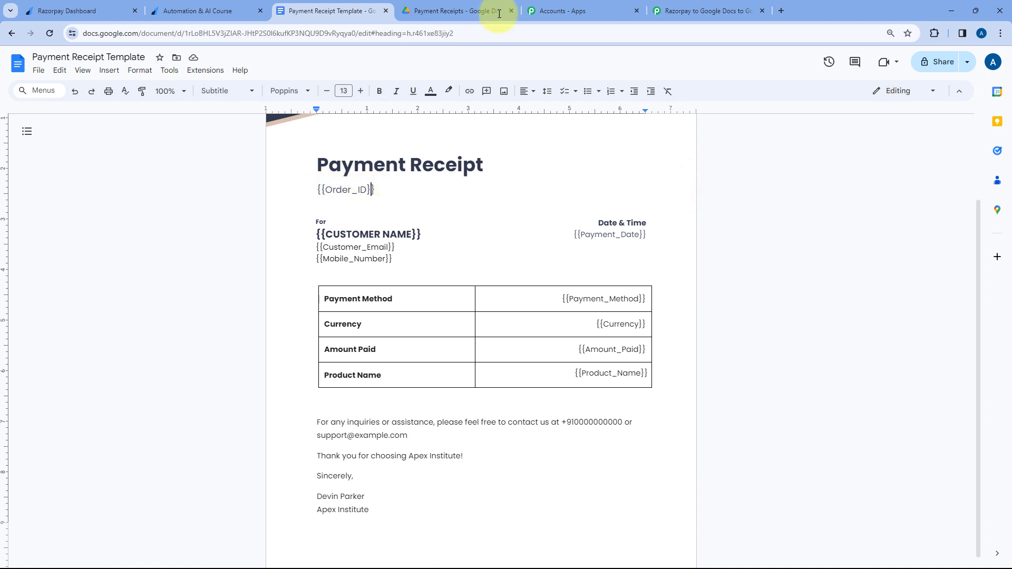
click(699, 4)
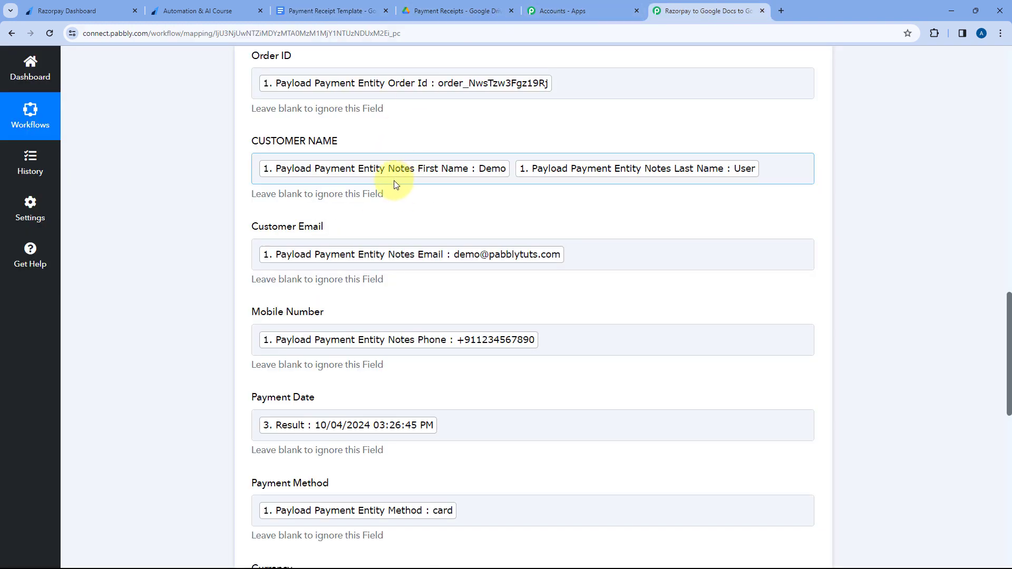
Save the Google Docs Create Document from Template action and send a test request with the mapped fields.
scroll(311, 182, down, 3)
scroll(275, 205, down, 7)
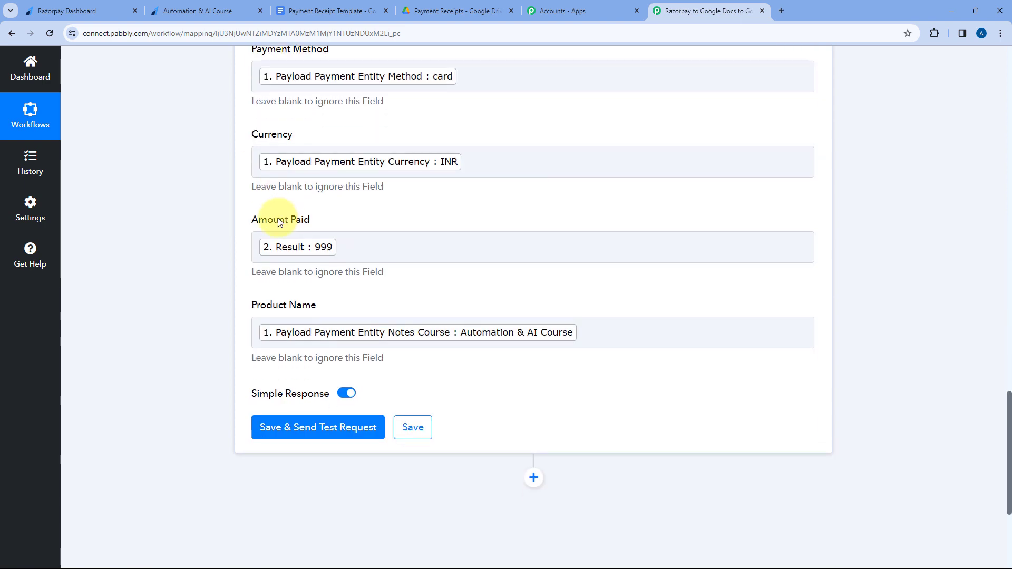
click(327, 337)
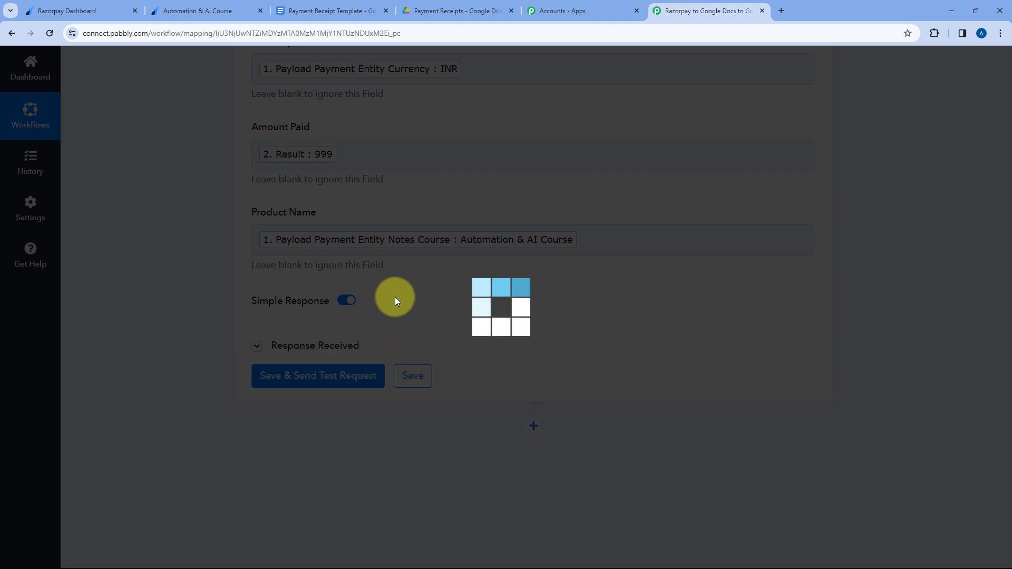
Examine the test response, the field mappings, and the action's template, new document name and location settings.
scroll(397, 295, down, 3)
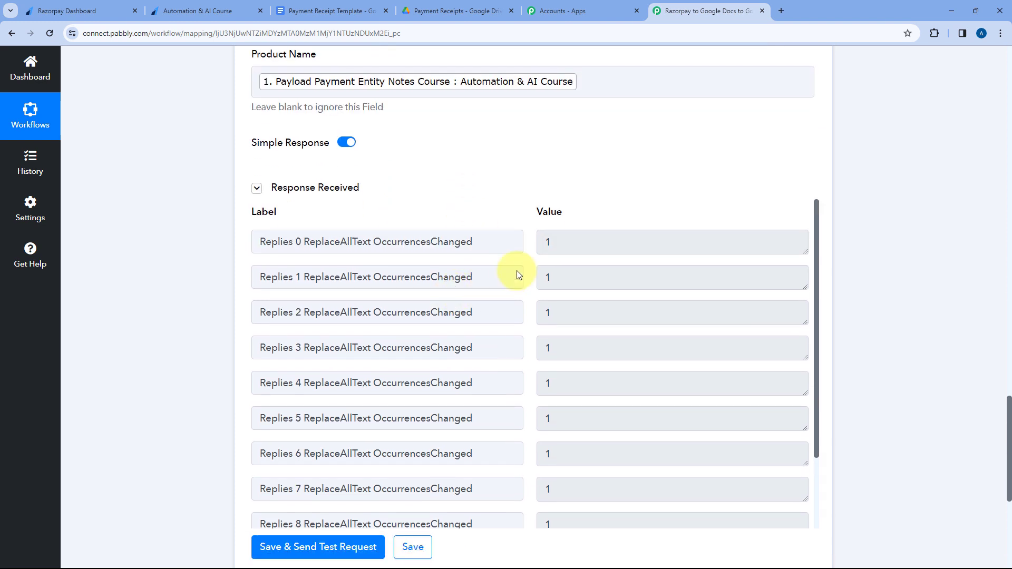
scroll(531, 285, down, 2)
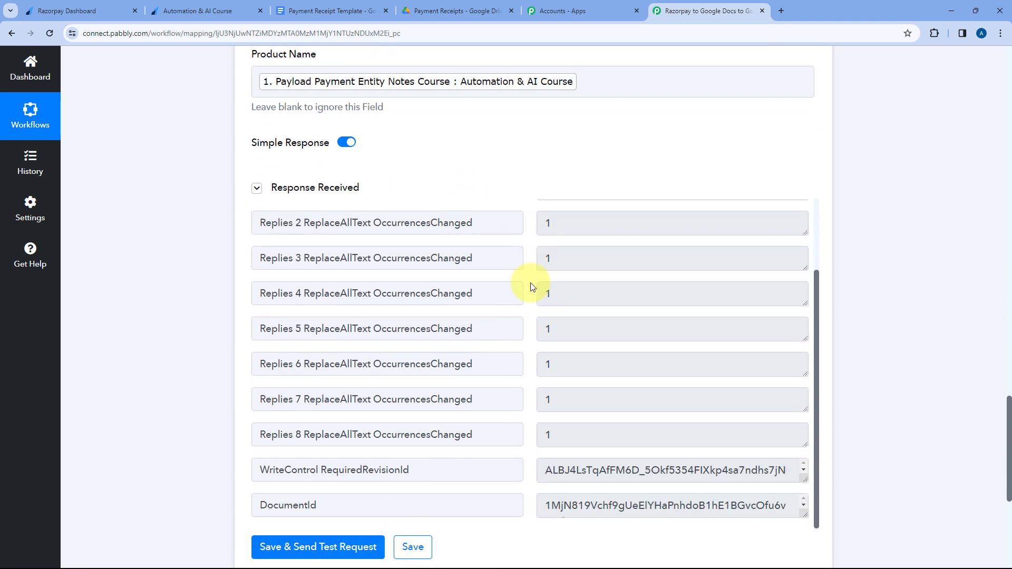
scroll(539, 297, up, 8)
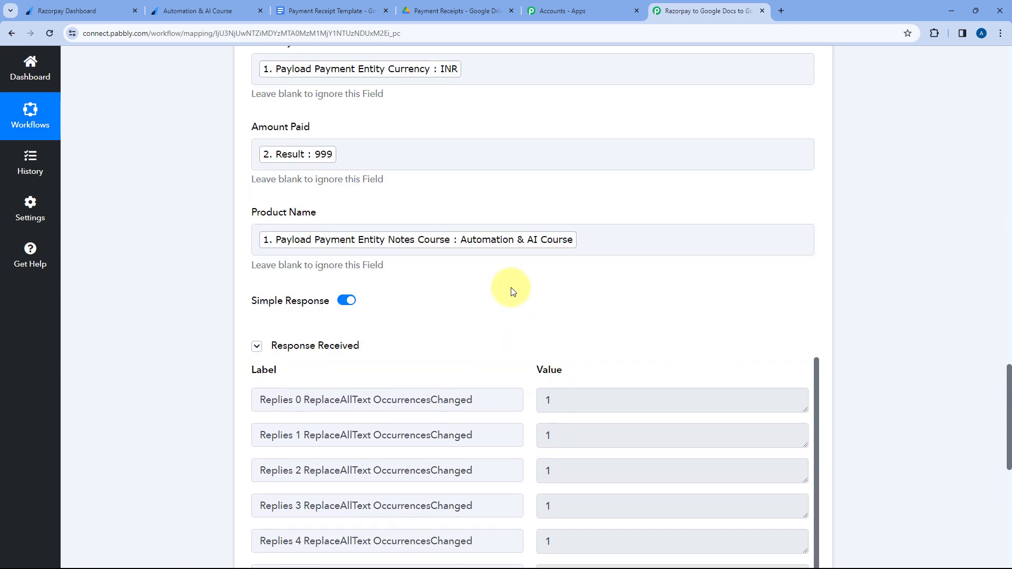
scroll(507, 342, up, 9)
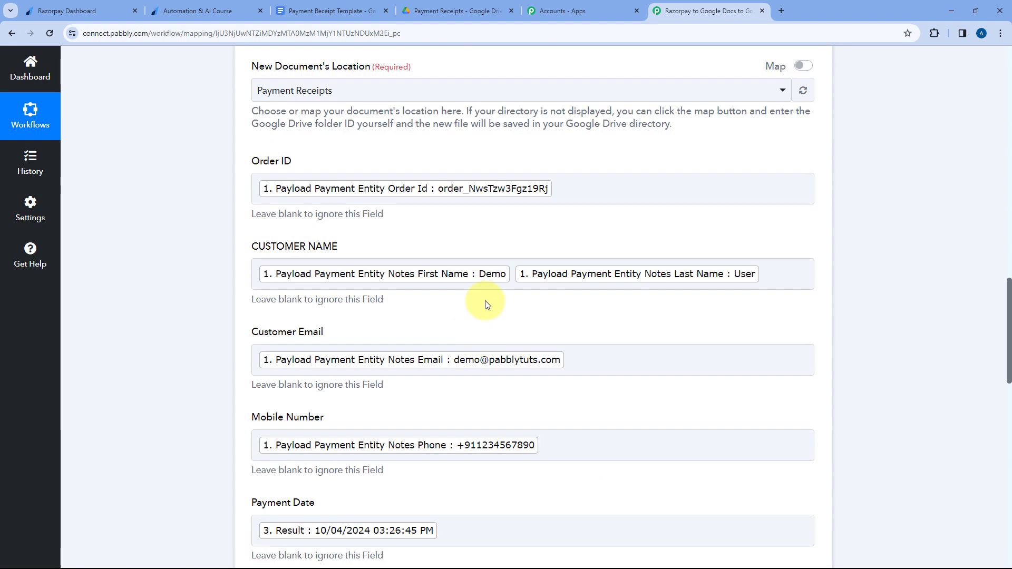
scroll(456, 285, up, 2)
scroll(467, 264, up, 3)
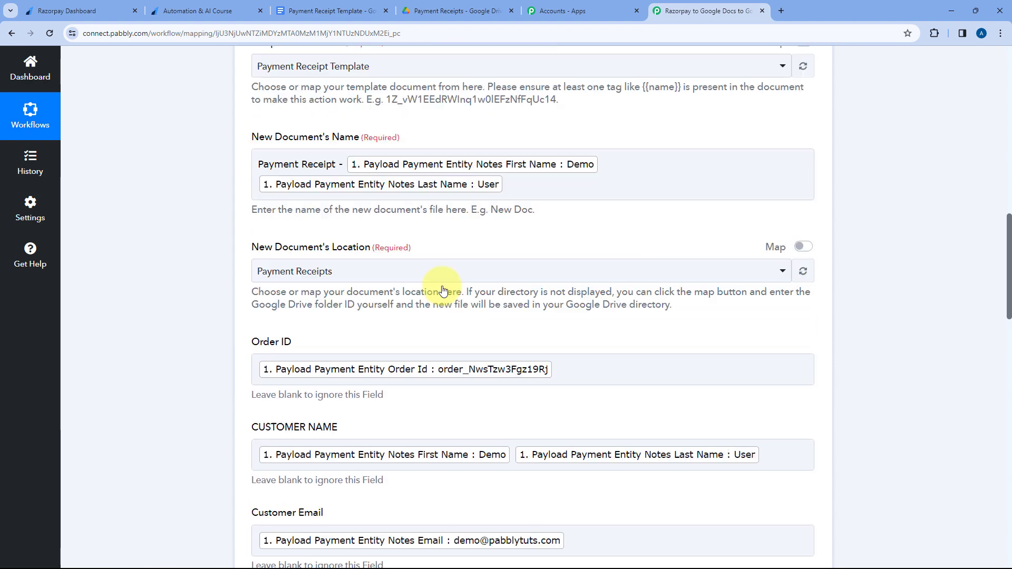
scroll(456, 213, up, 2)
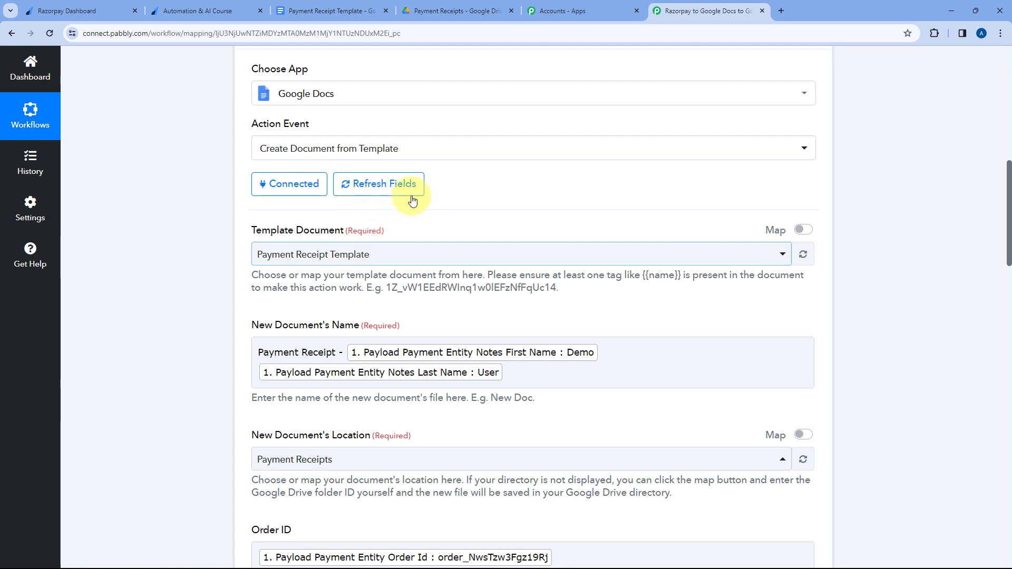
Check the new document's name and location settings, and open the generated receipt from the Payment Receipts folder in Google Drive.
scroll(310, 240, down, 3)
scroll(361, 269, down, 1)
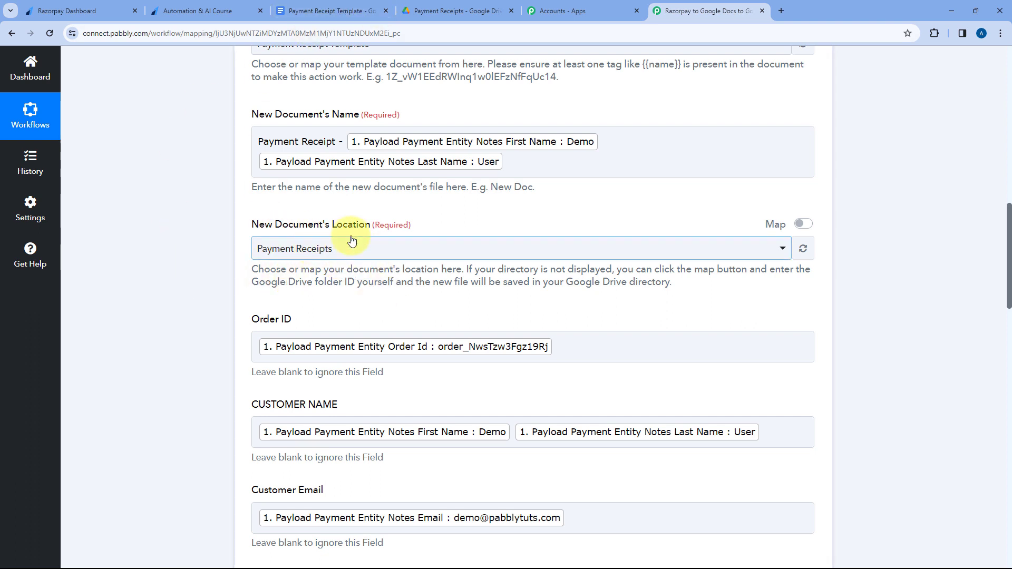
click(437, 8)
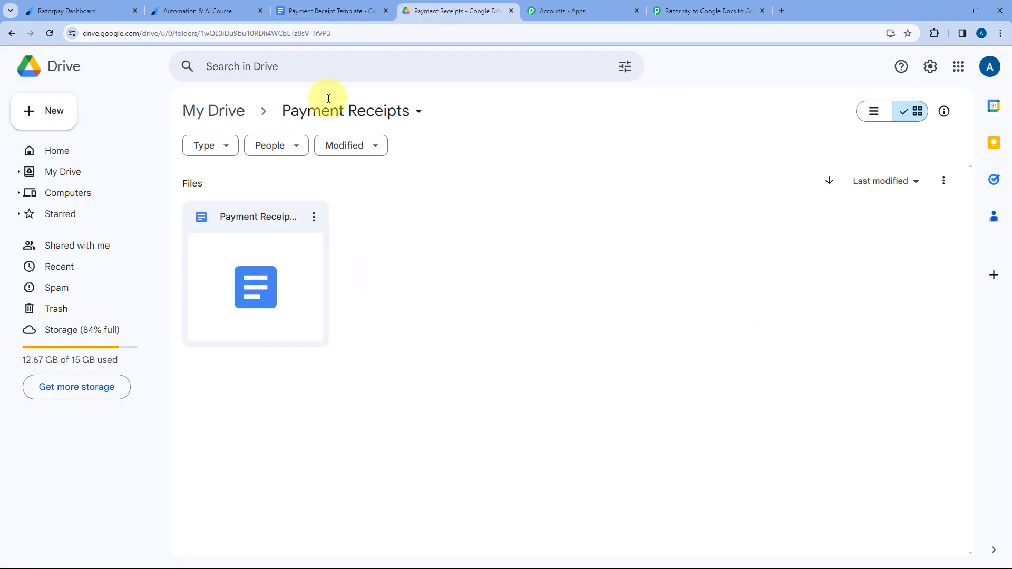
double_click(266, 253)
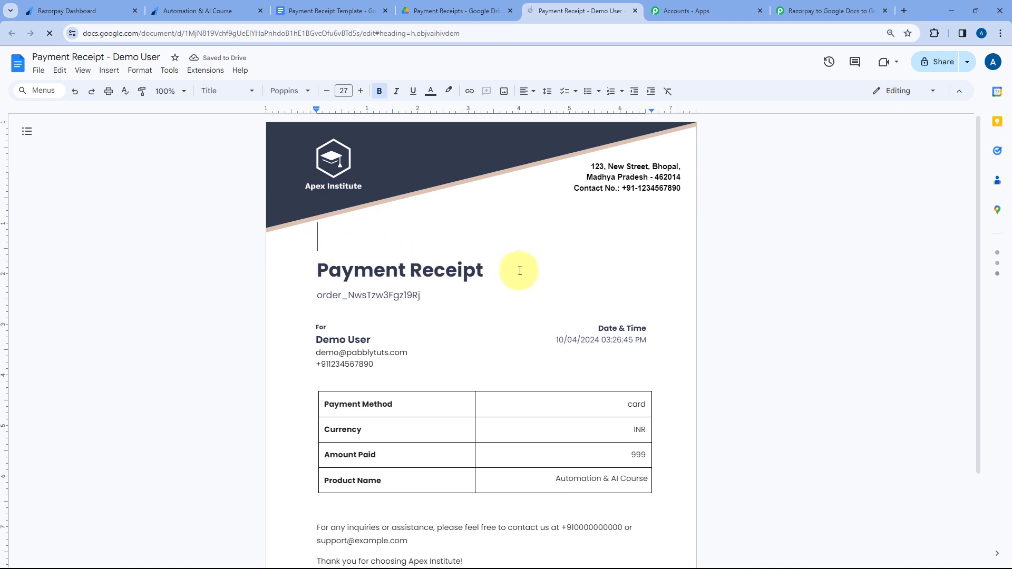
Examine the generated receipt's order ID, customer details, payment date, payment method, currency, amount and product name.
scroll(474, 243, down, 2)
drag(429, 191, 290, 194)
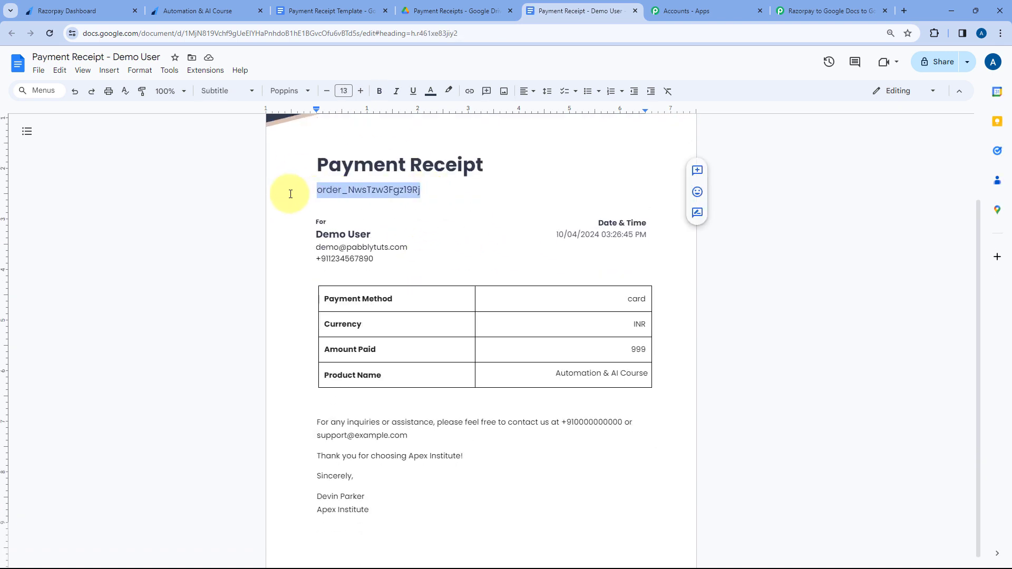
click(258, 199)
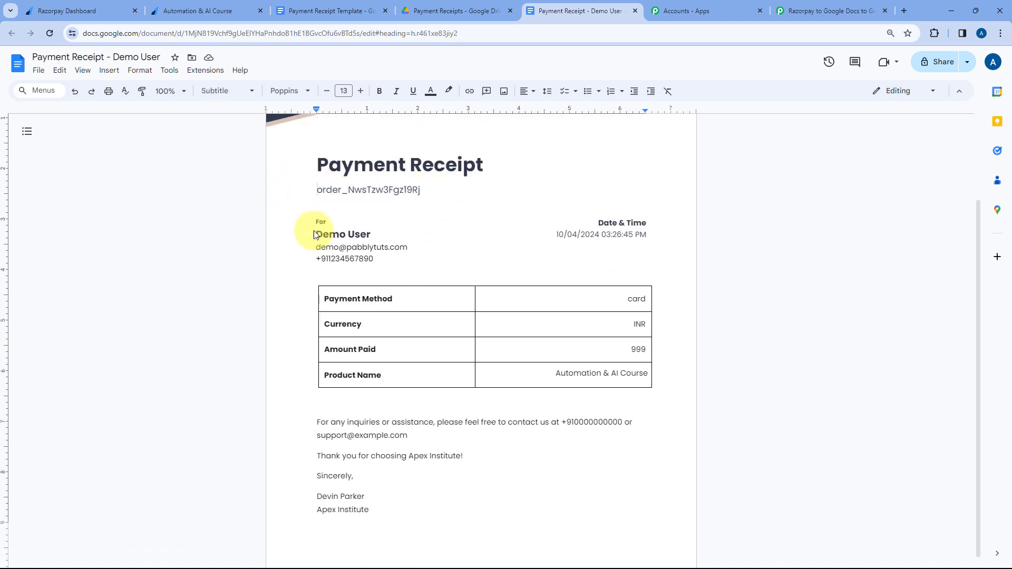
drag(378, 234, 312, 233)
drag(416, 248, 309, 249)
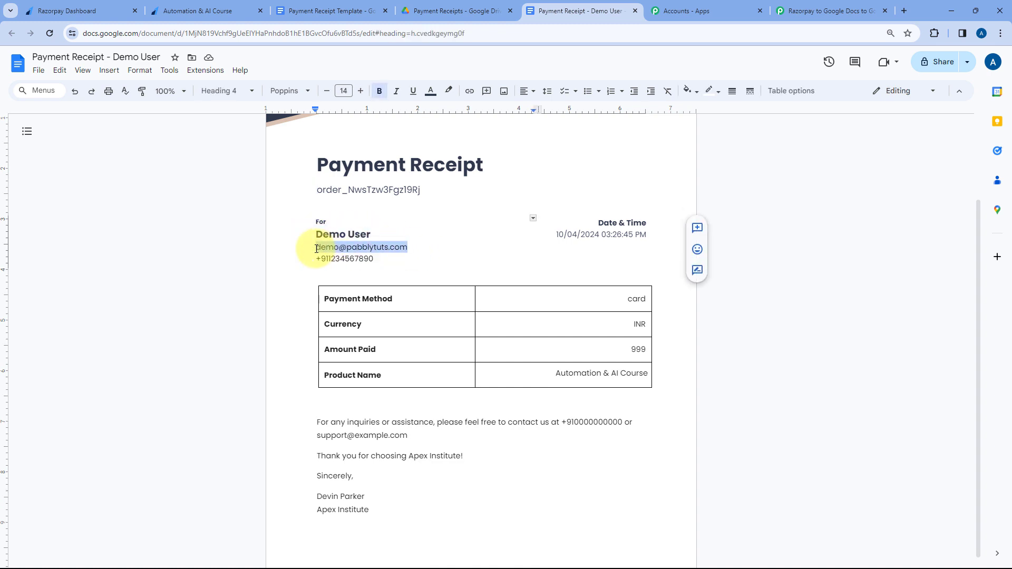
drag(382, 258, 316, 260)
drag(554, 234, 655, 240)
click(663, 253)
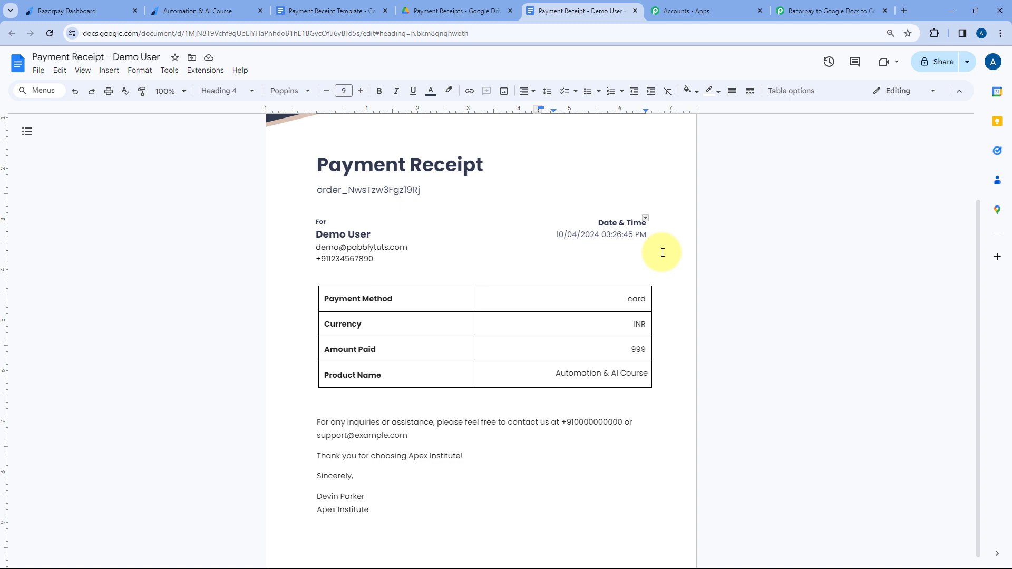
scroll(663, 252, down, 1)
drag(626, 288, 647, 339)
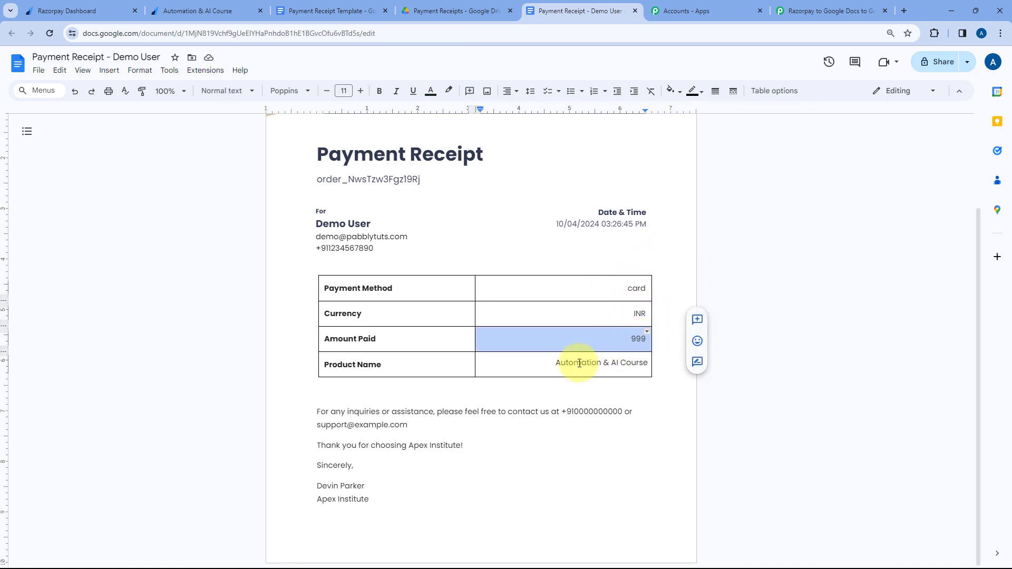
drag(553, 363, 651, 365)
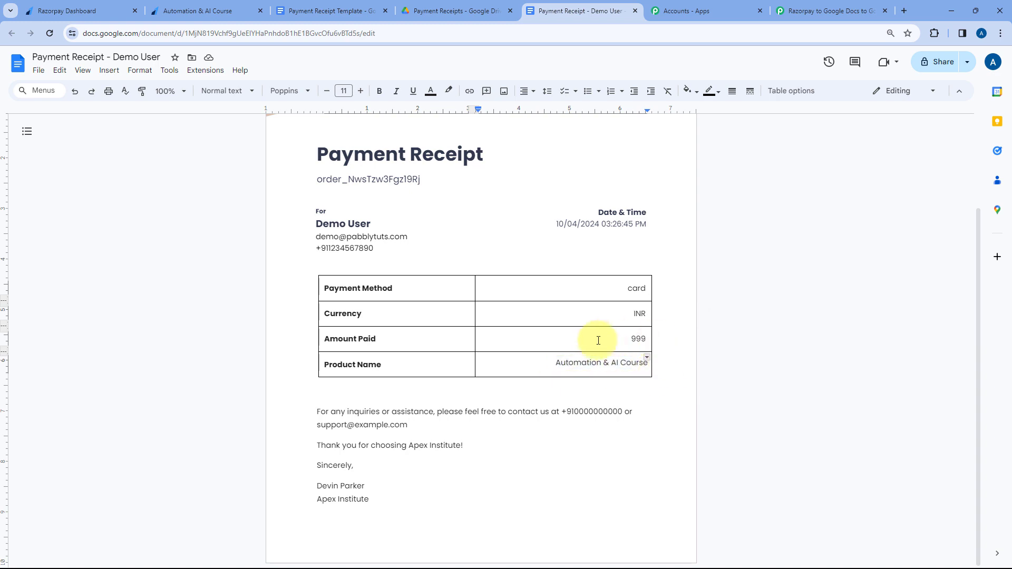
Compare the generated receipt with the Razorpay Automation & AI Course payment page and the Payment Receipt Template.
click(205, 13)
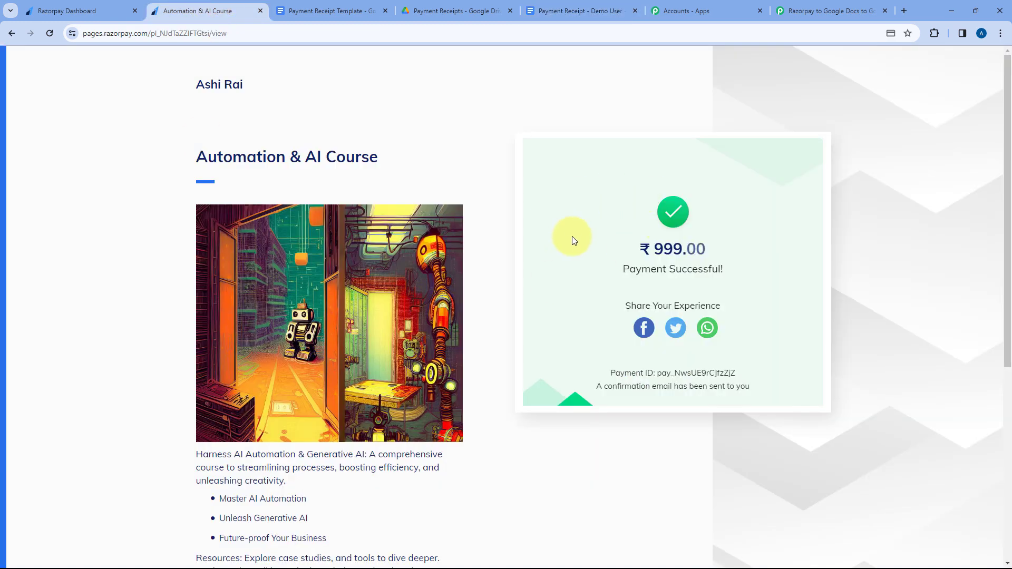
click(577, 10)
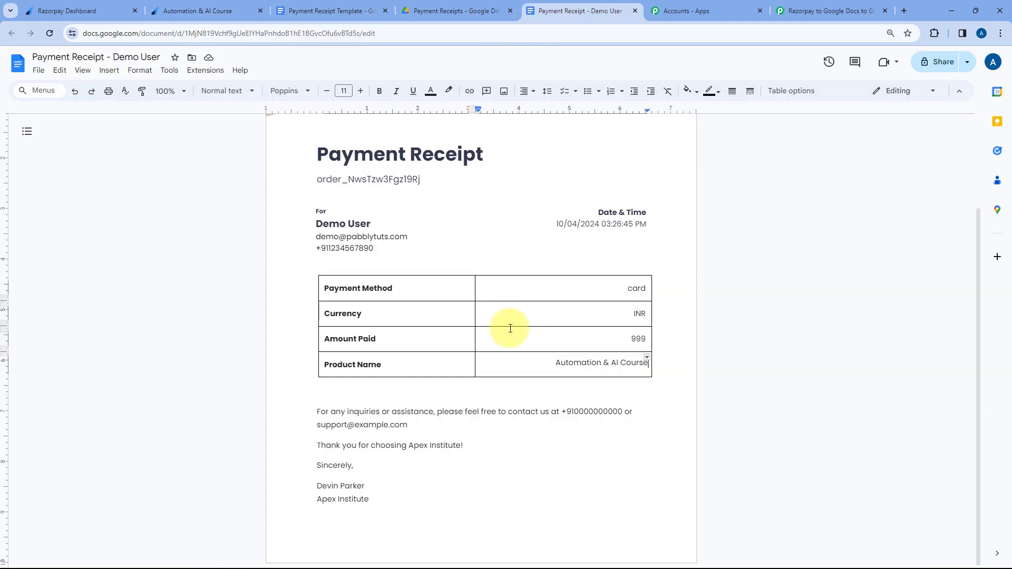
click(327, 11)
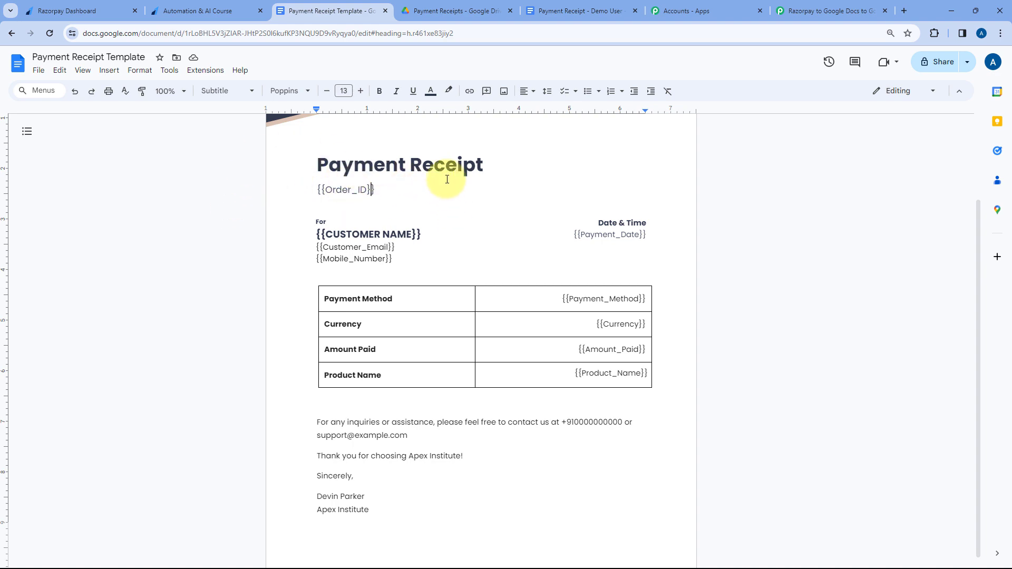
click(201, 11)
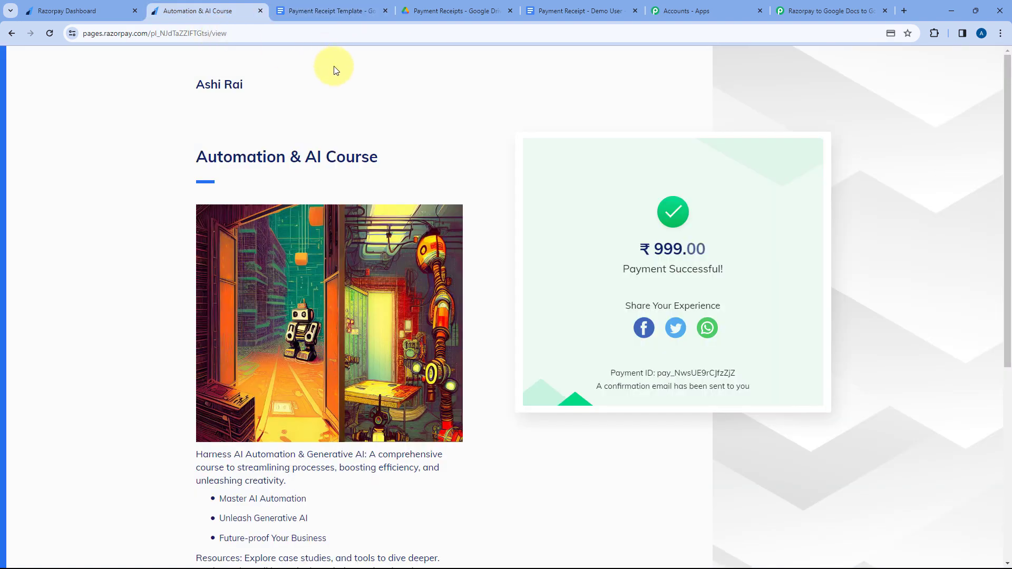
click(548, 11)
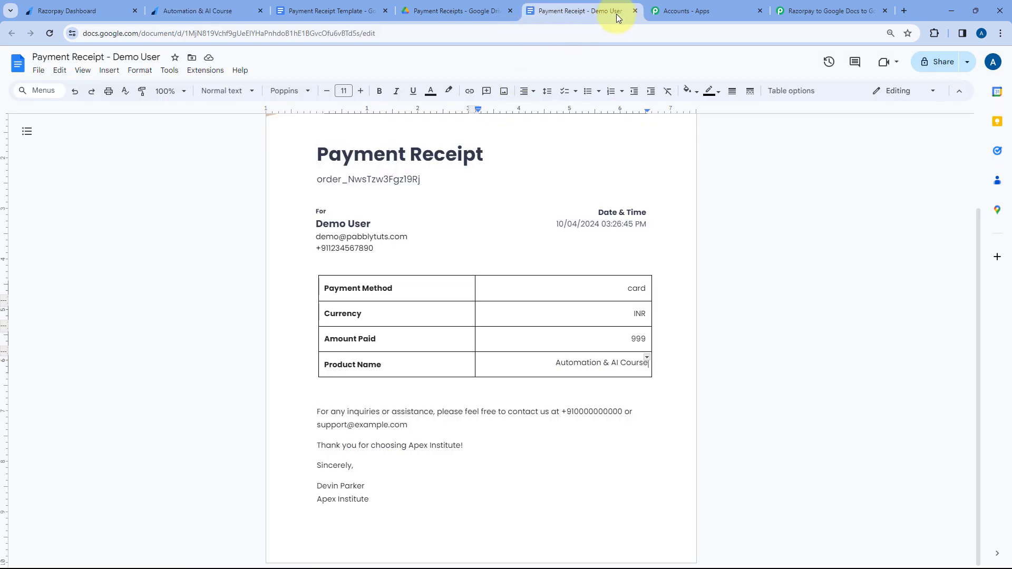
Close and reopen the generated receipt, enlarge the page and check the document's sharing status.
click(633, 12)
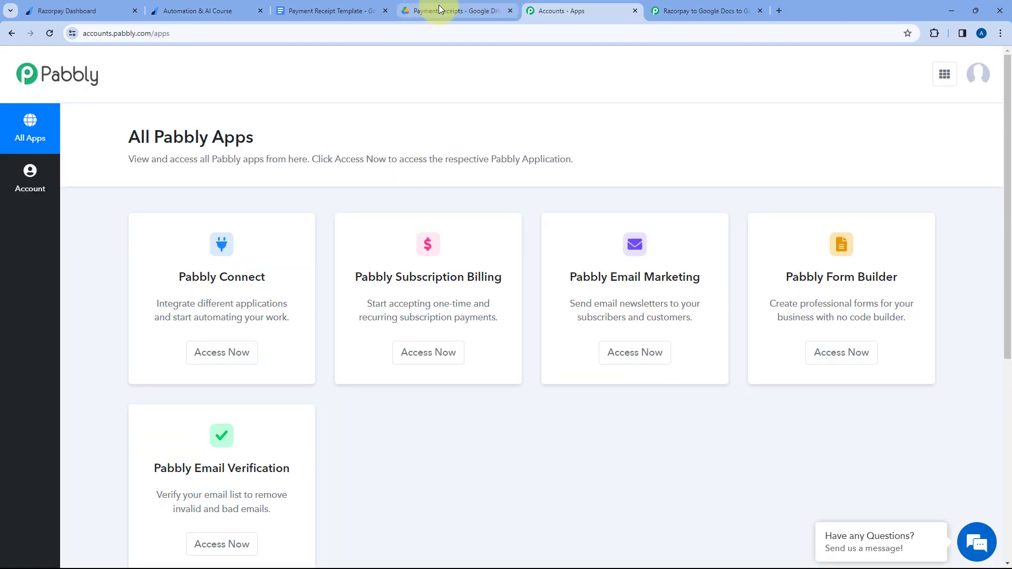
key(ctrl+shift+t)
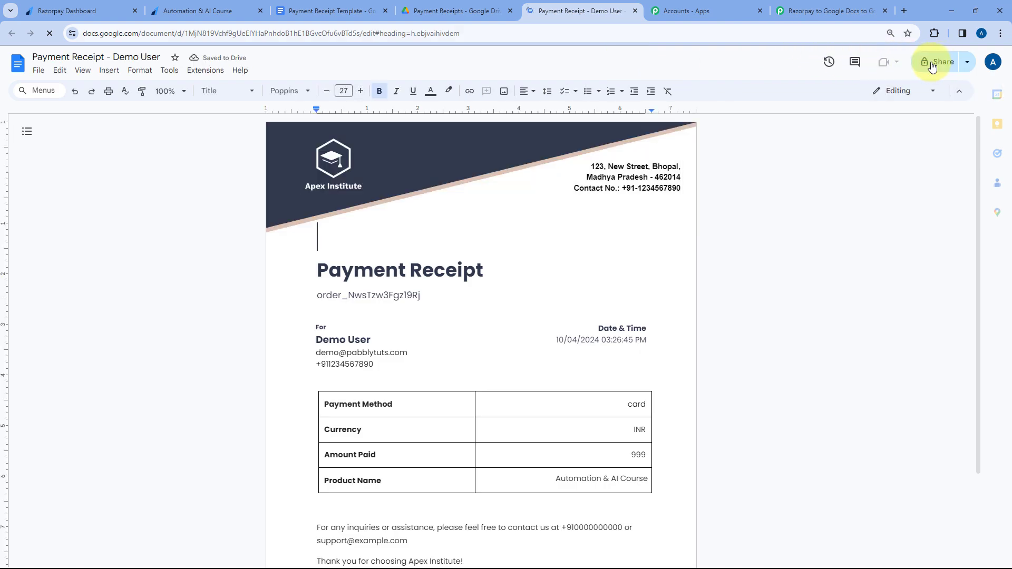
key(ctrl+plus)
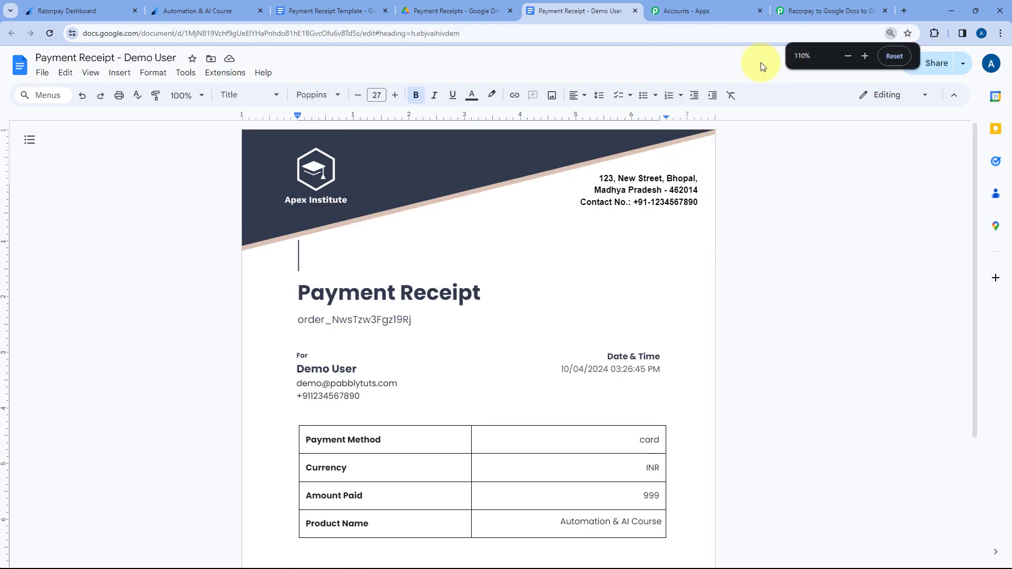
key(ctrl+plus)
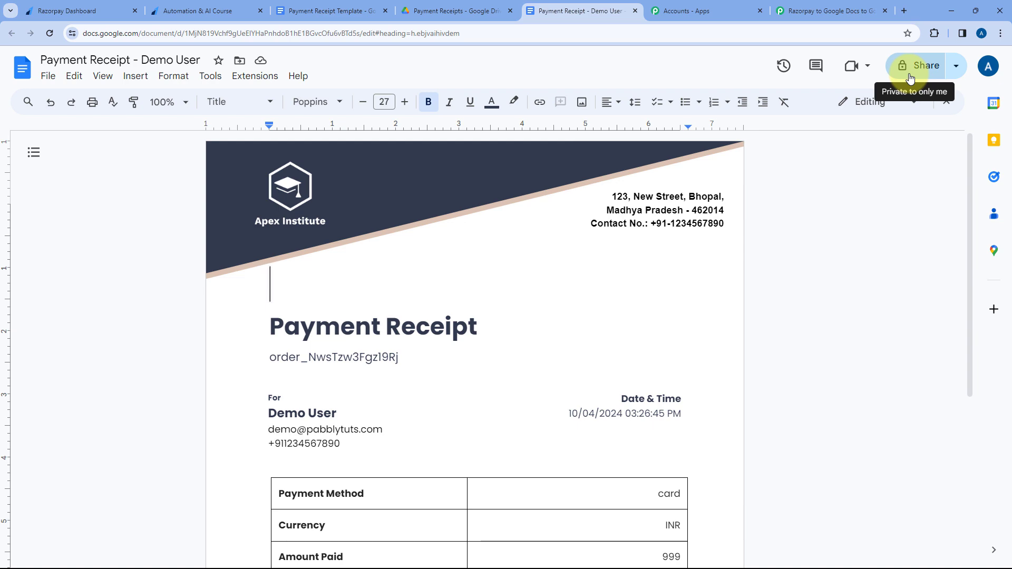
Return to Pabbly Connect and examine the full DocumentId value in the Google Docs action's response.
click(875, 12)
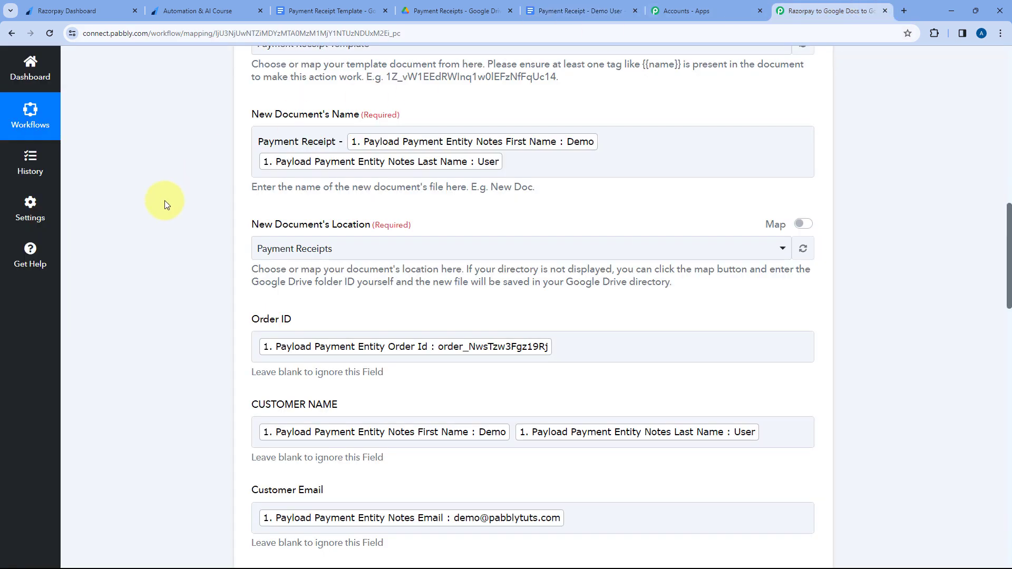
scroll(166, 203, down, 4)
scroll(169, 204, down, 15)
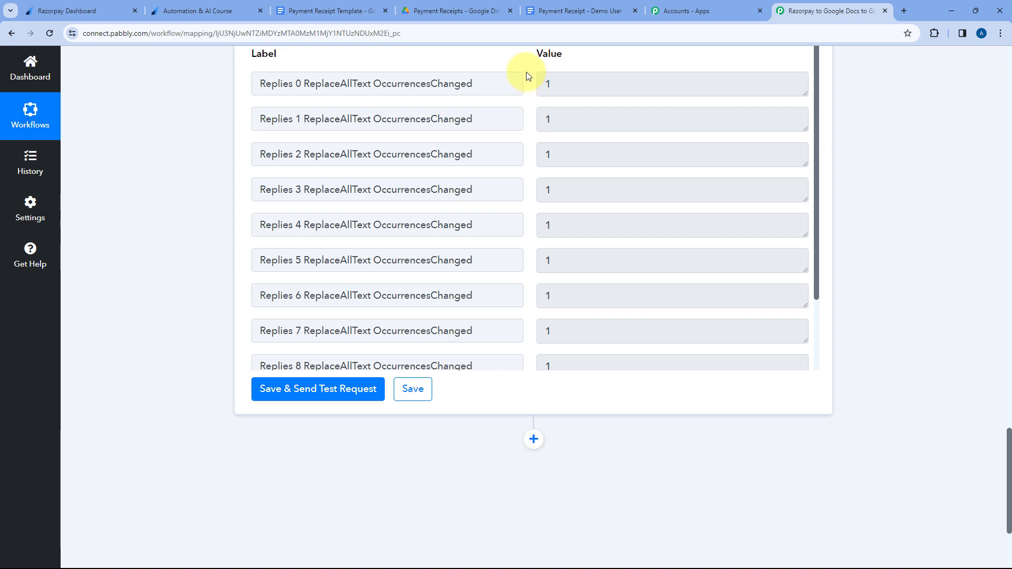
scroll(524, 96, down, 2)
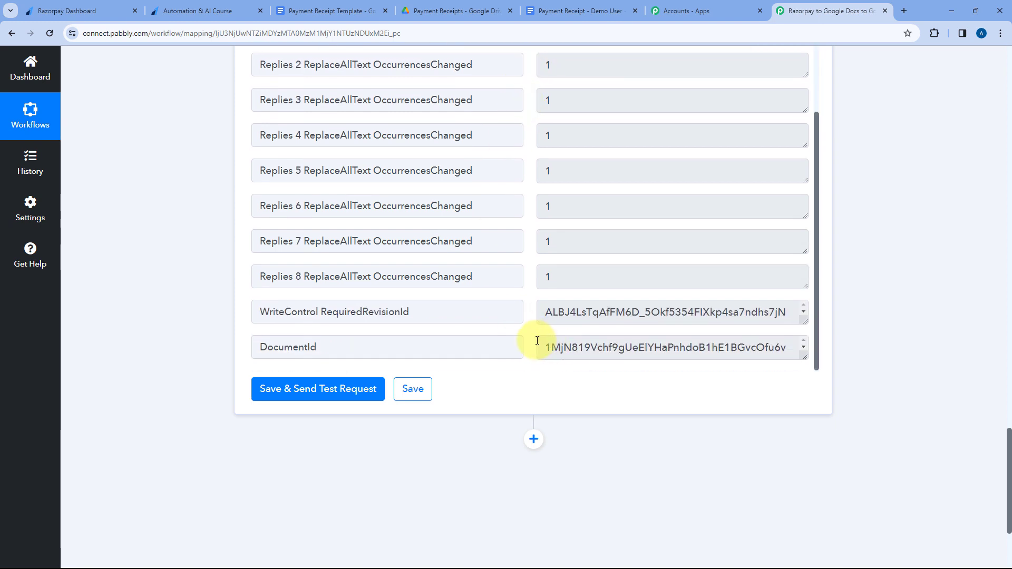
drag(544, 345, 653, 364)
drag(805, 357, 810, 408)
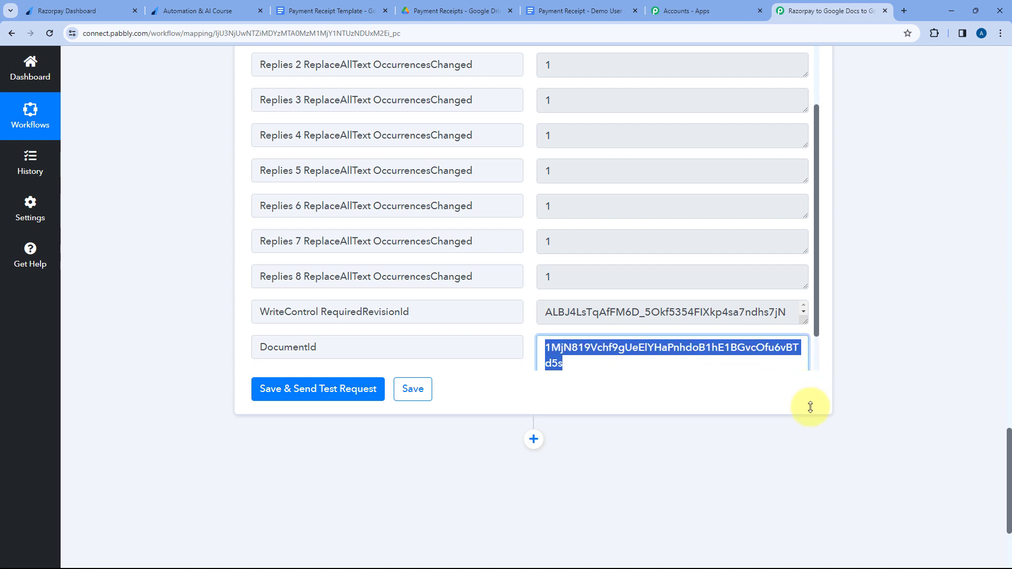
scroll(682, 307, down, 3)
drag(583, 316, 533, 279)
click(526, 271)
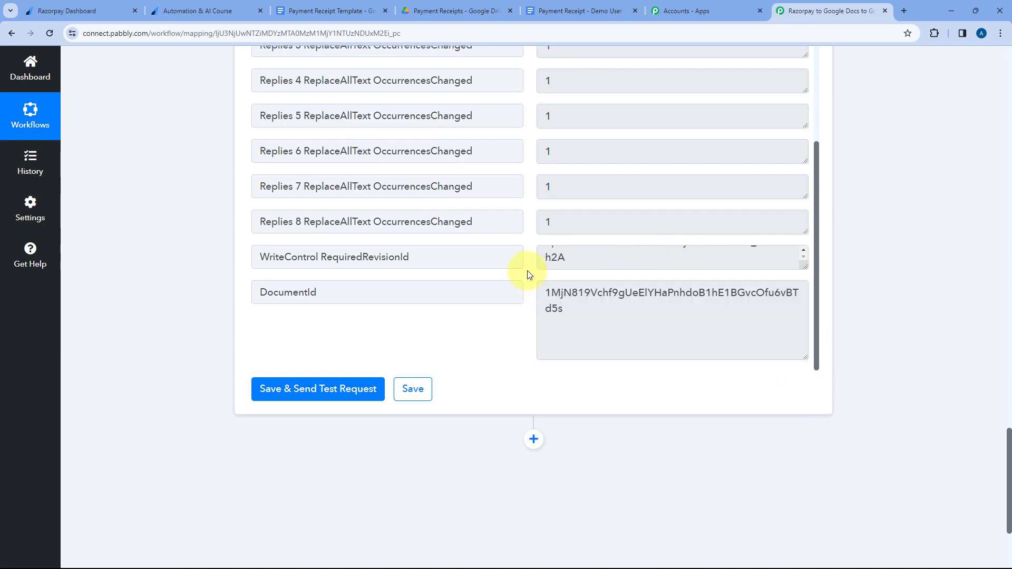
mouse_move(546, 290)
mouse_down()
mouse_move(564, 312)
mouse_move(532, 277)
mouse_up()
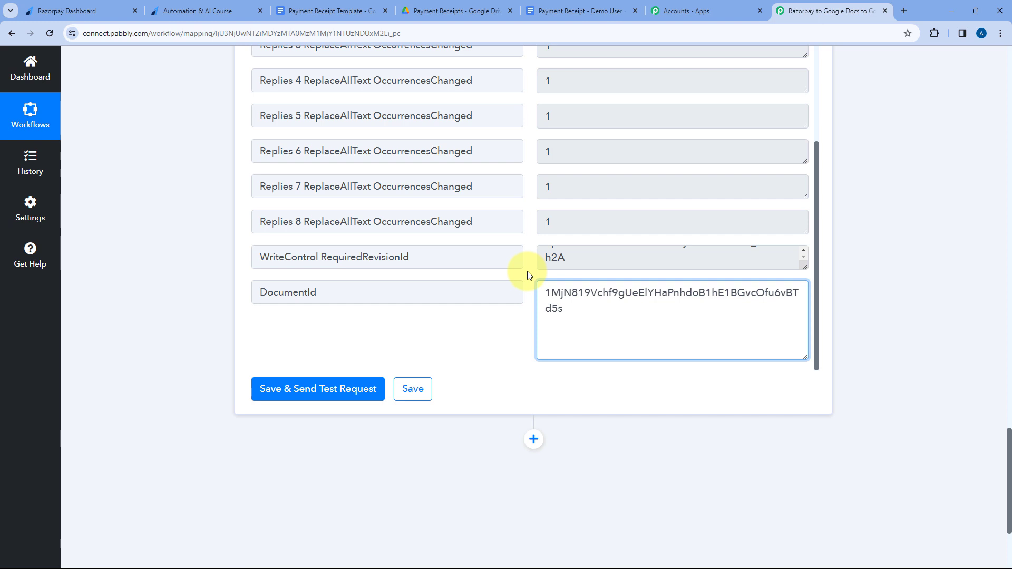
Add a Google Drive action after the Google Docs step with the action event Share a File With Anyone.
scroll(529, 275, down, 3)
click(533, 283)
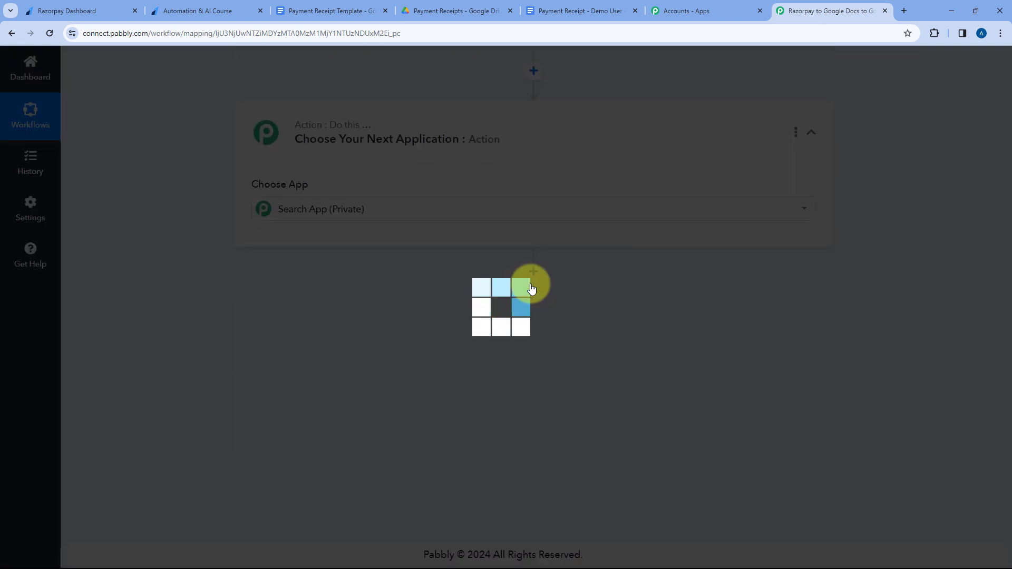
text(Google D)
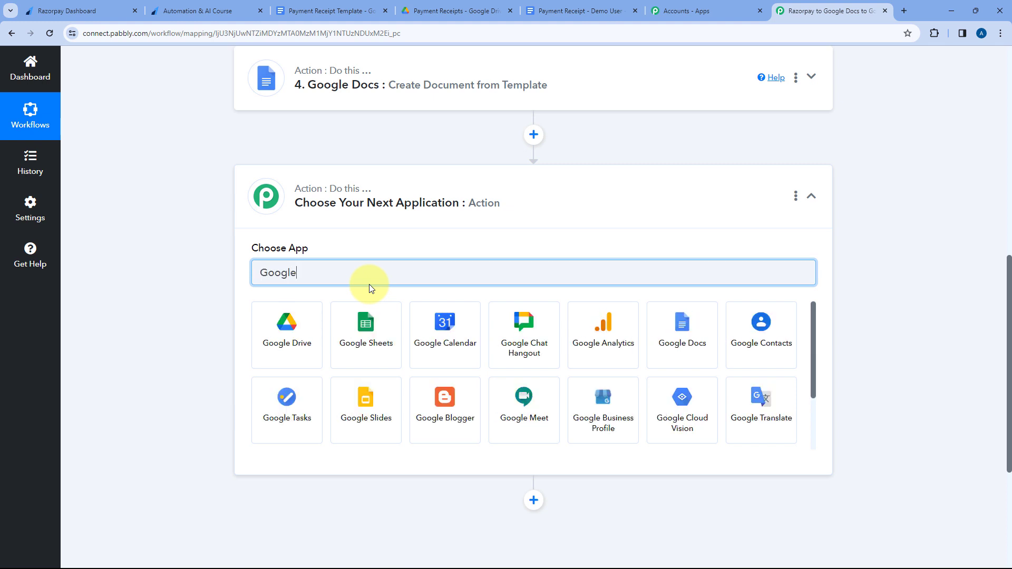
text(rive)
click(282, 328)
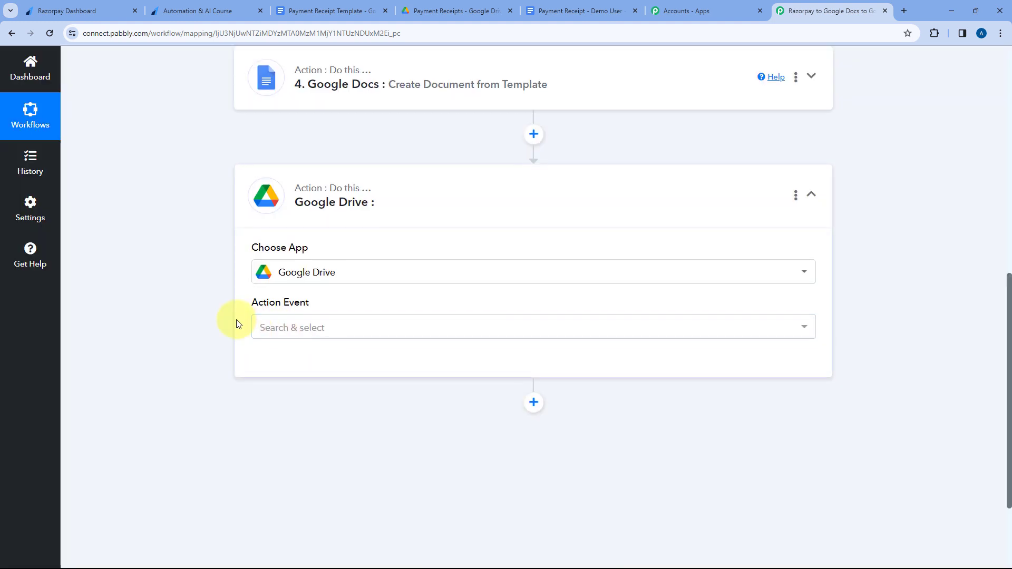
click(337, 220)
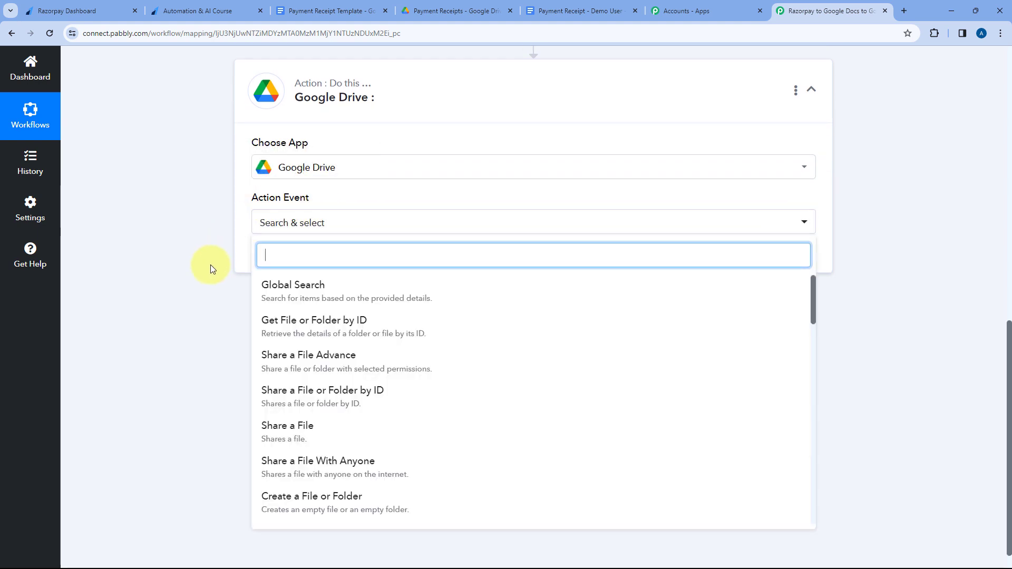
scroll(274, 327, down, 2)
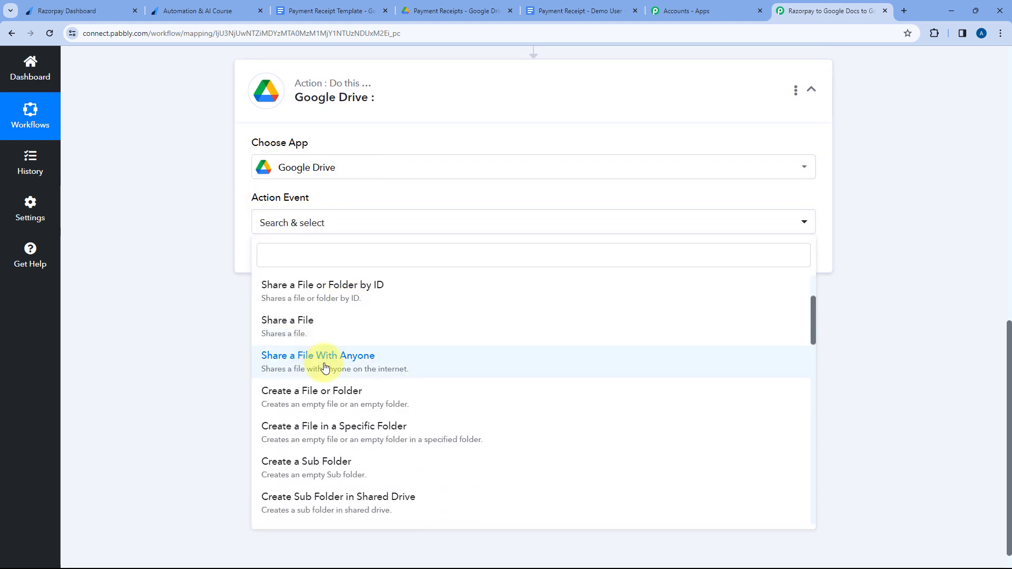
click(324, 362)
Connect Google Drive through a new connection by signing in with the Google account and granting Pabbly Connect Drive access.
click(288, 258)
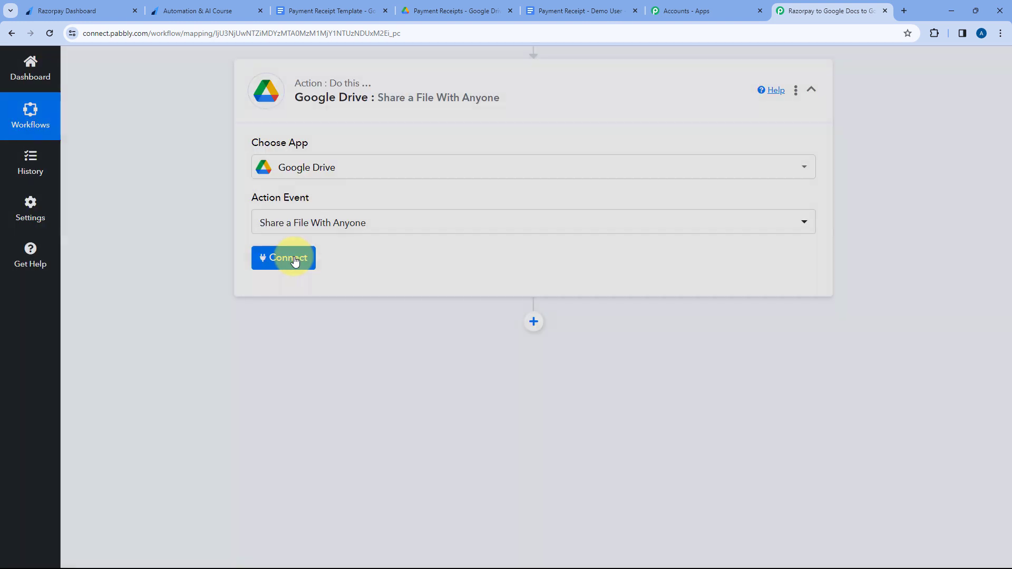
click(467, 179)
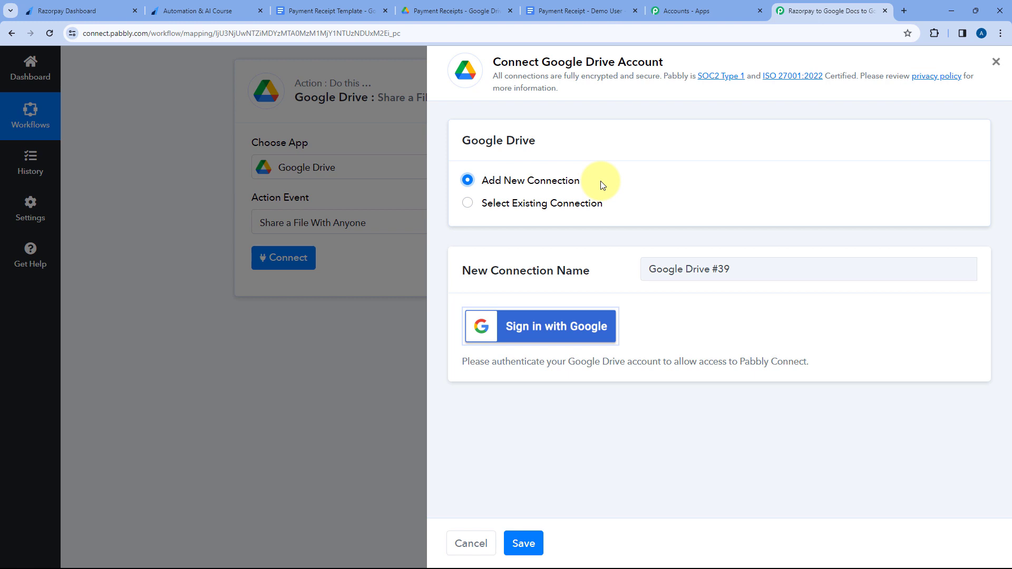
click(547, 328)
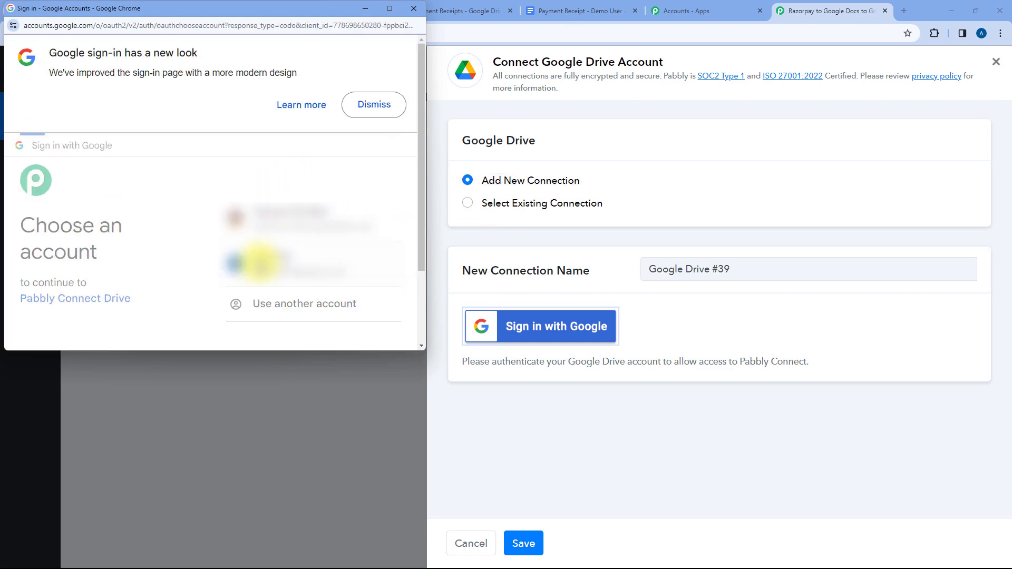
scroll(329, 251, down, 4)
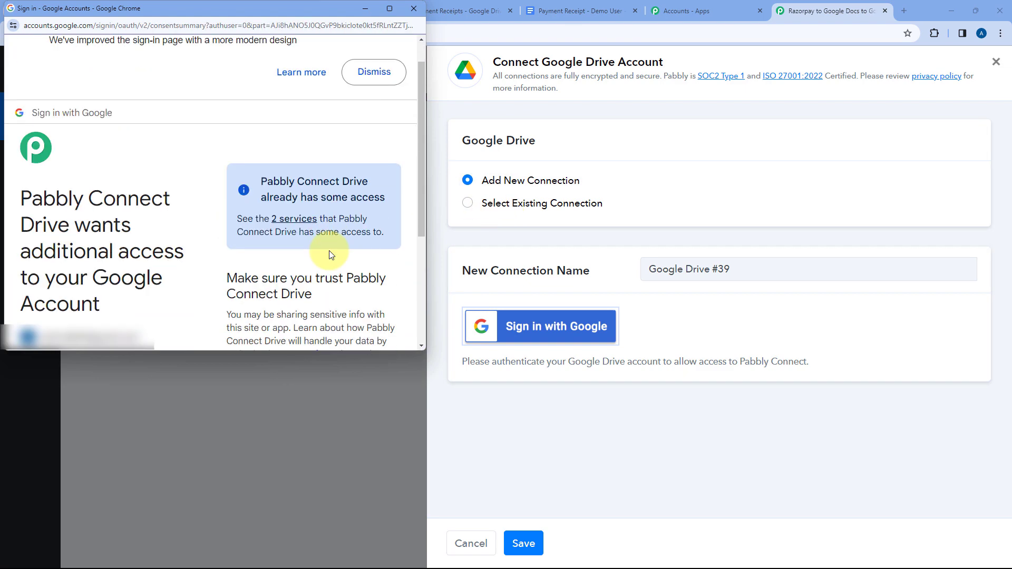
click(333, 270)
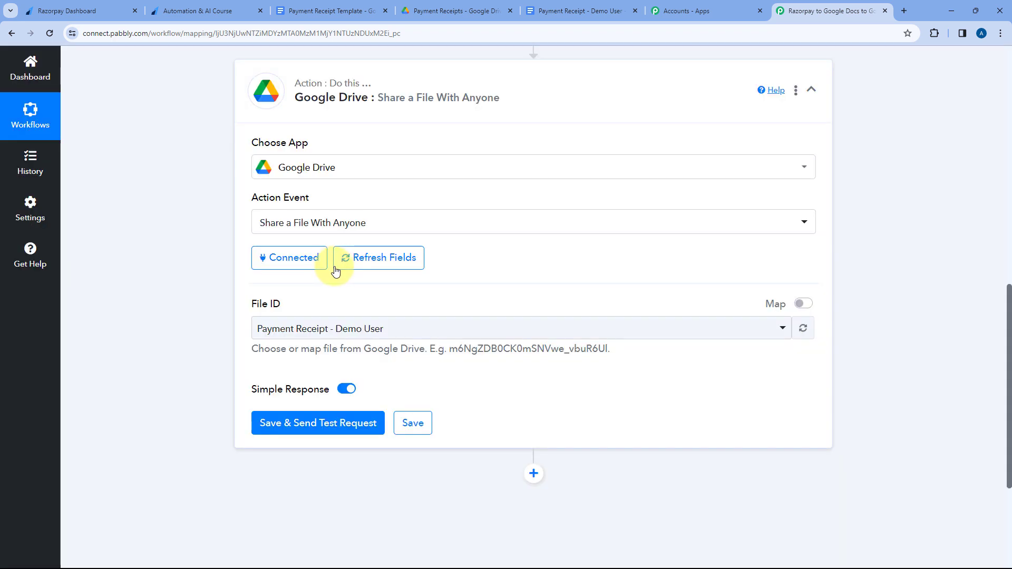
scroll(289, 276, down, 2)
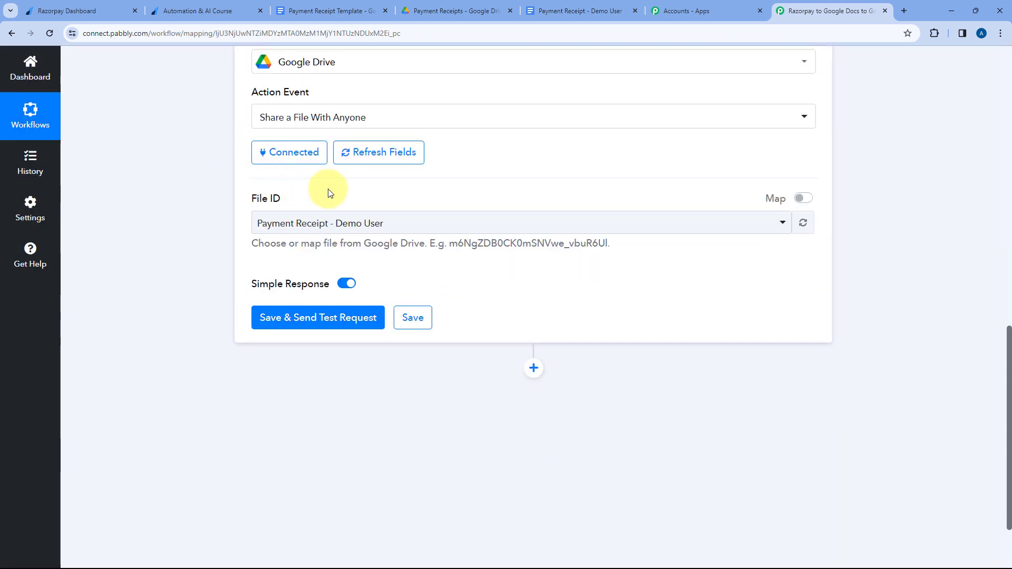
Look through the Google Drive files offered for the File ID of the Share a File With Anyone action.
click(429, 223)
scroll(317, 253, down, 3)
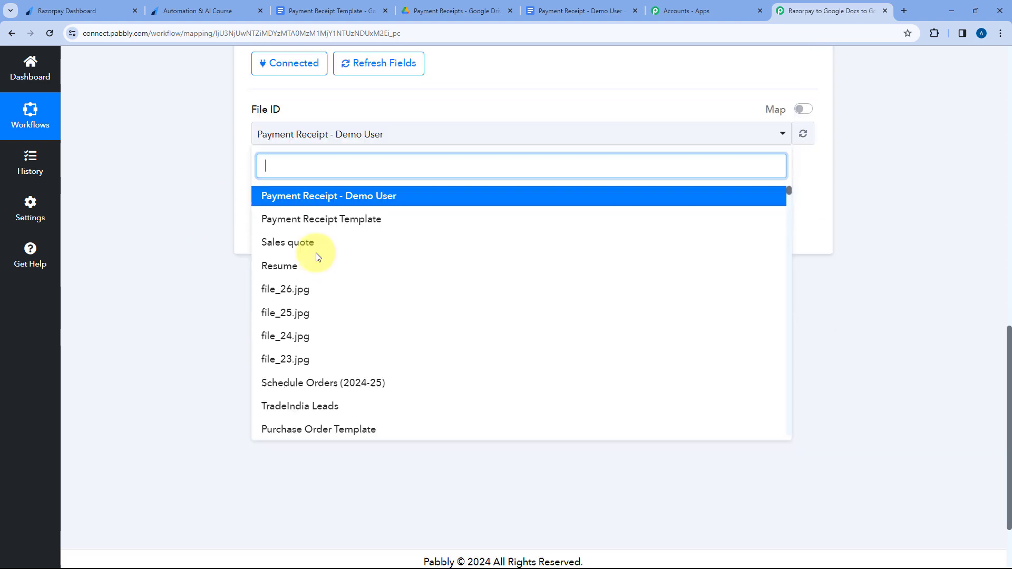
scroll(408, 241, down, 10)
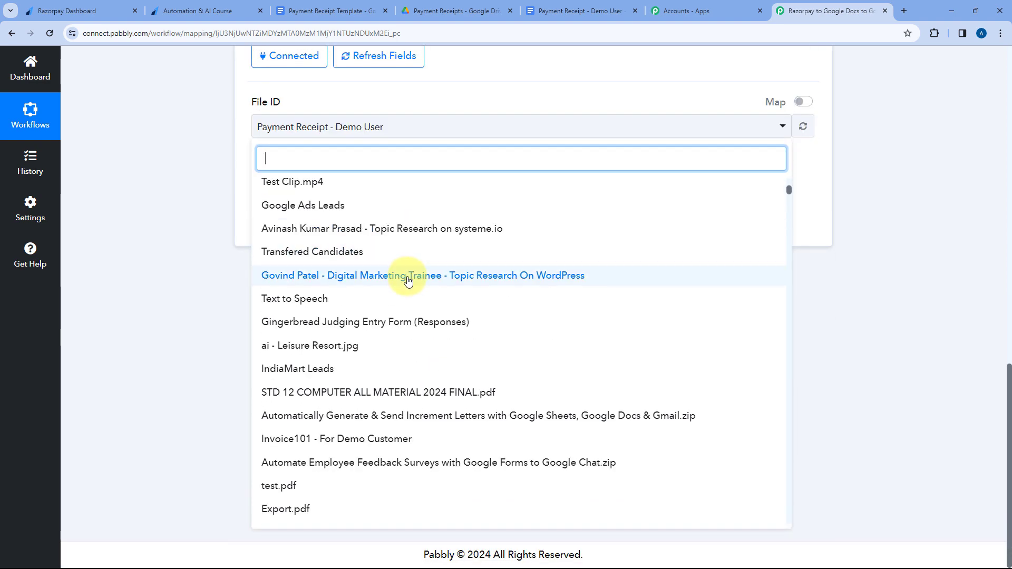
scroll(441, 315, up, 3)
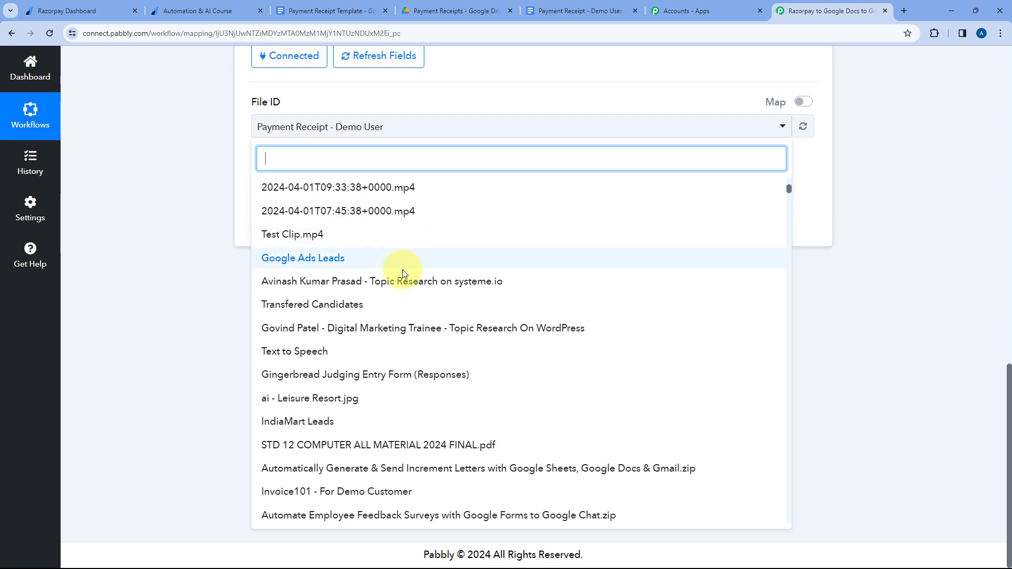
scroll(369, 274, up, 5)
scroll(420, 232, up, 5)
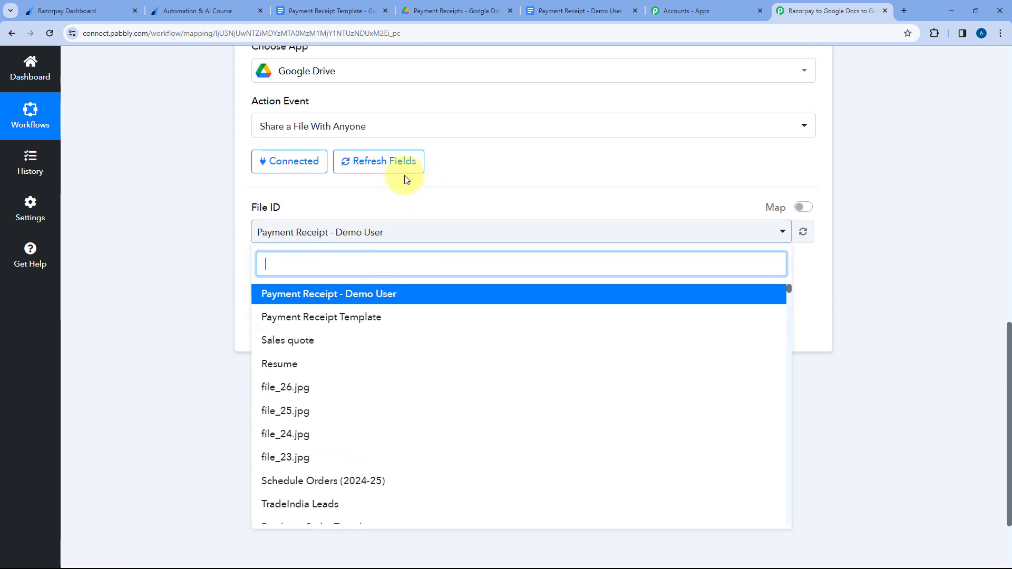
click(372, 194)
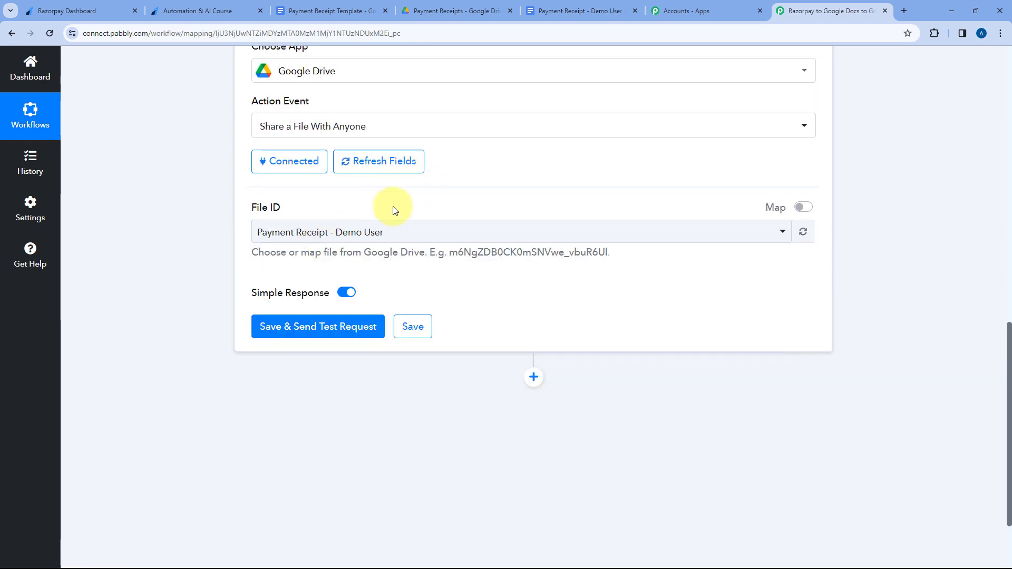
scroll(397, 205, up, 7)
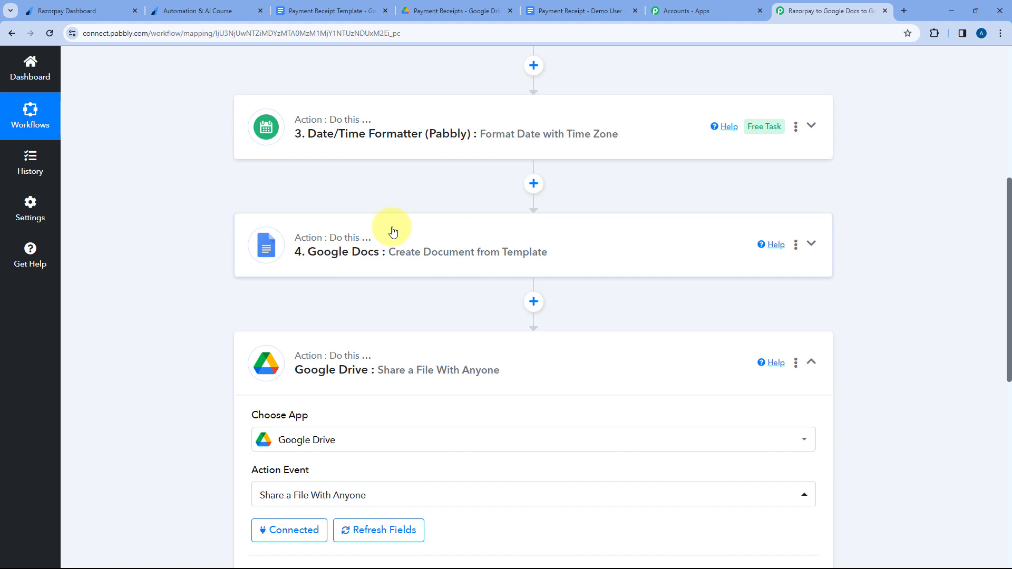
scroll(396, 237, down, 5)
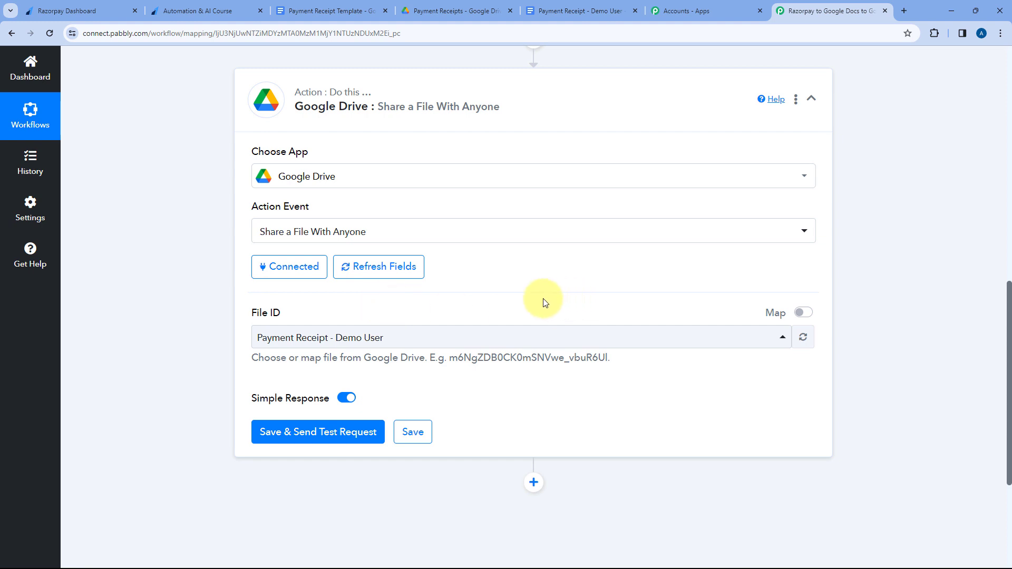
Enable mapping for the Google Drive action's File ID and clear the fixed file ID from the field.
click(799, 313)
drag(541, 335, 248, 335)
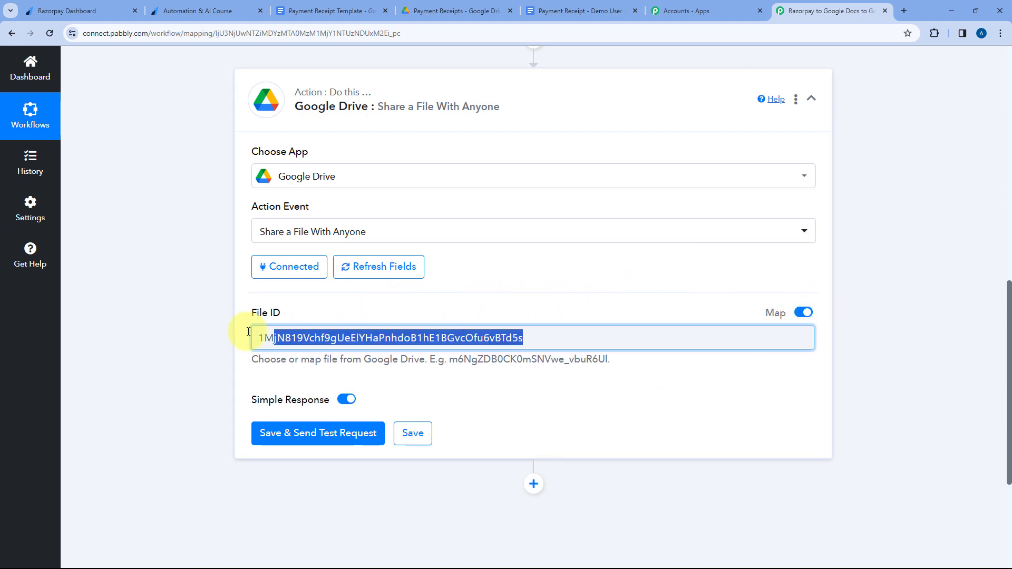
key(BackSpace)
scroll(378, 305, down, 1)
scroll(378, 303, down, 2)
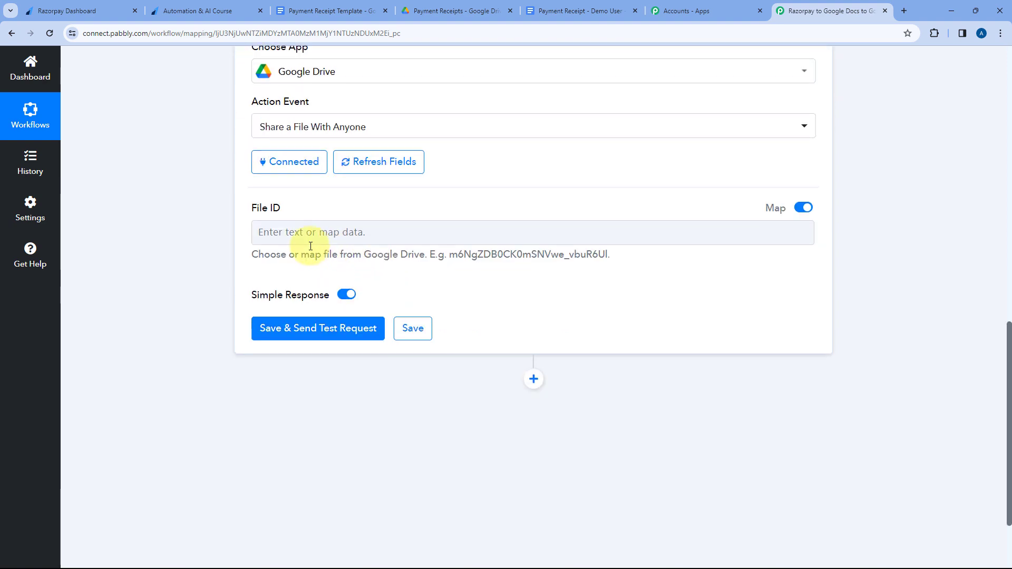
Expand the Google Docs action's received response and examine the full DocumentId value.
scroll(295, 271, up, 3)
scroll(337, 243, up, 2)
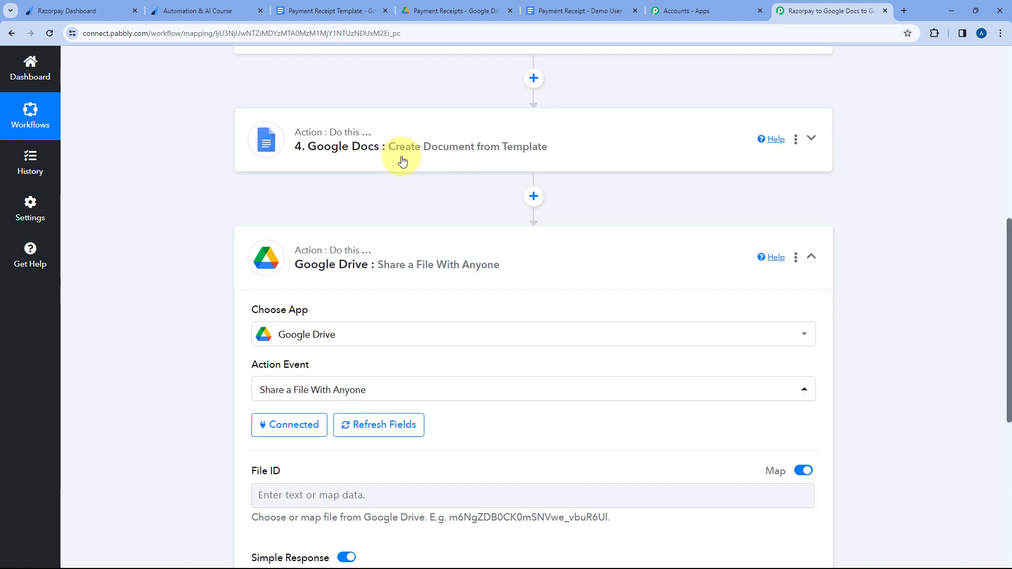
click(402, 161)
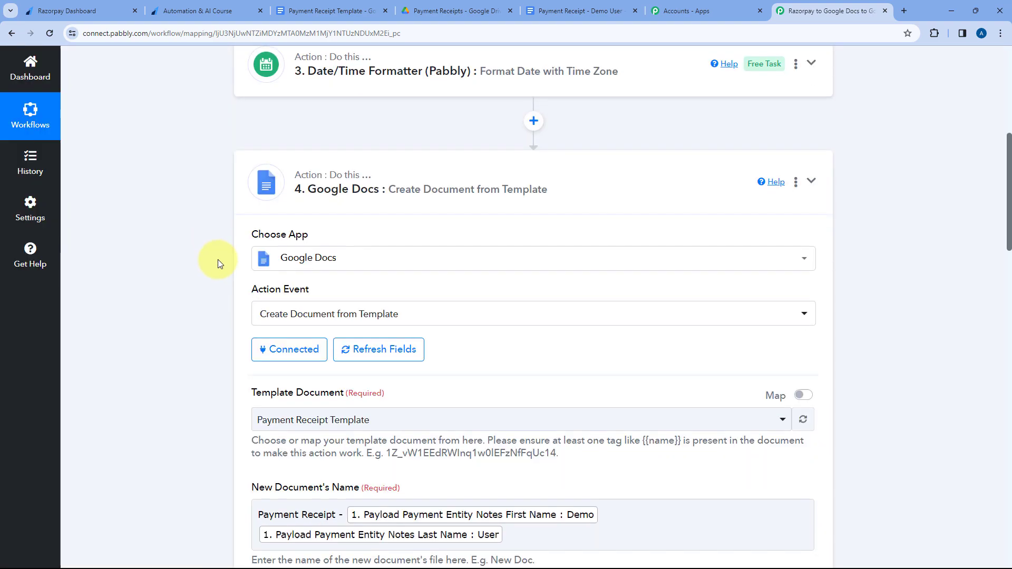
scroll(211, 279, down, 20)
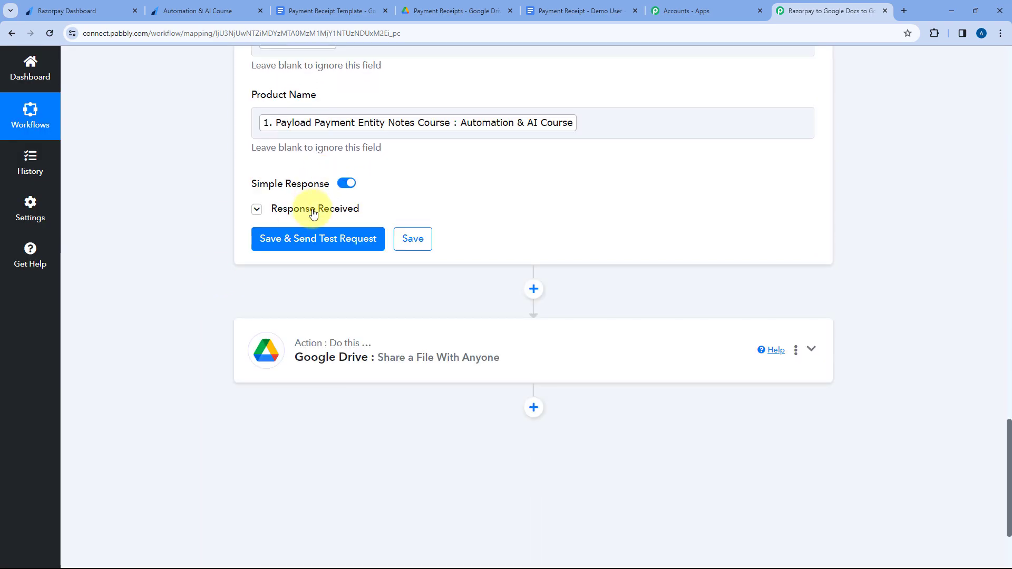
click(313, 209)
scroll(546, 296, down, 3)
scroll(535, 253, down, 3)
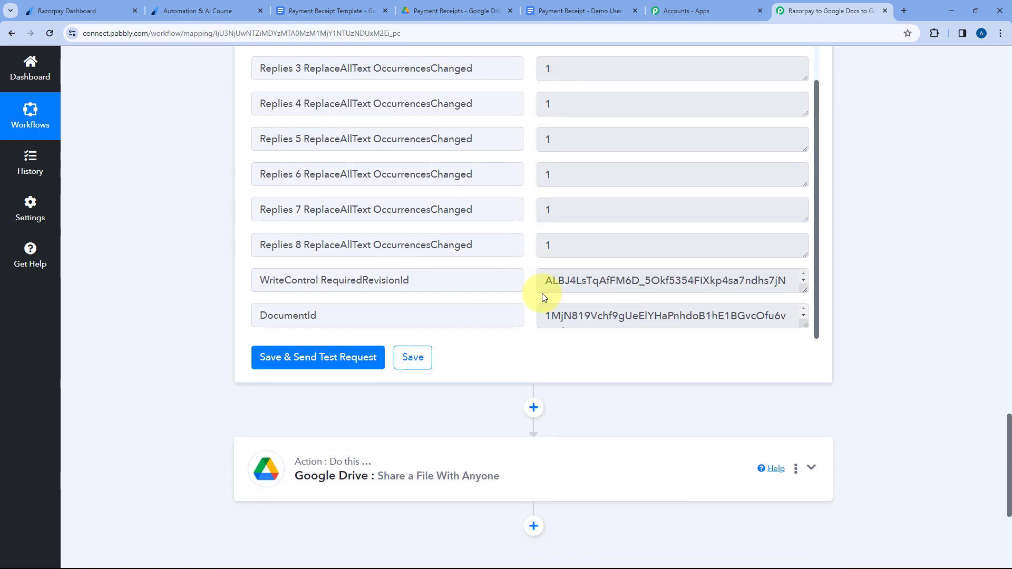
click(605, 310)
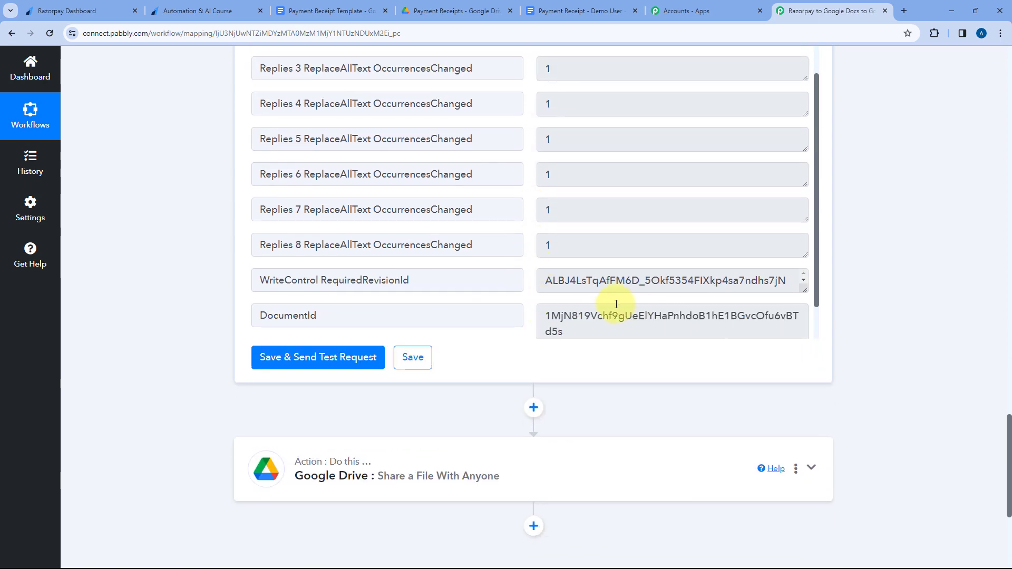
Map the Google Drive action's File ID to the DocumentId from the Google Docs step, save it and send a test request.
click(476, 440)
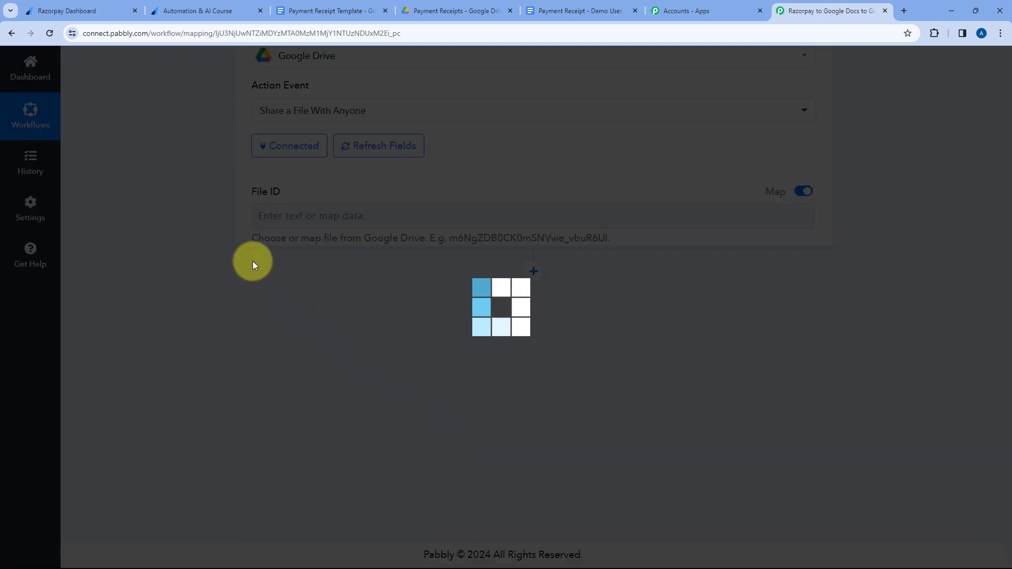
scroll(222, 245, down, 2)
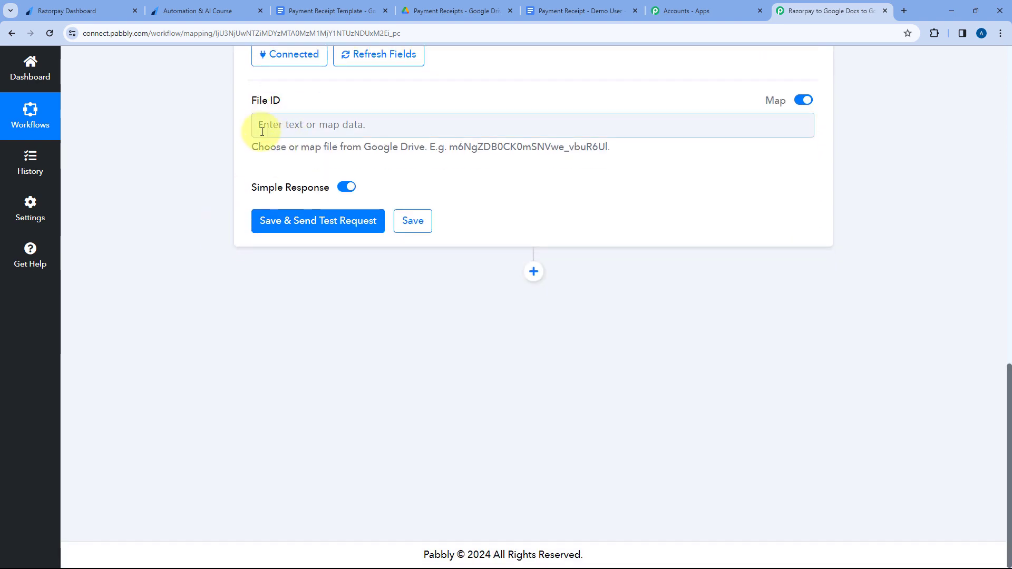
click(301, 123)
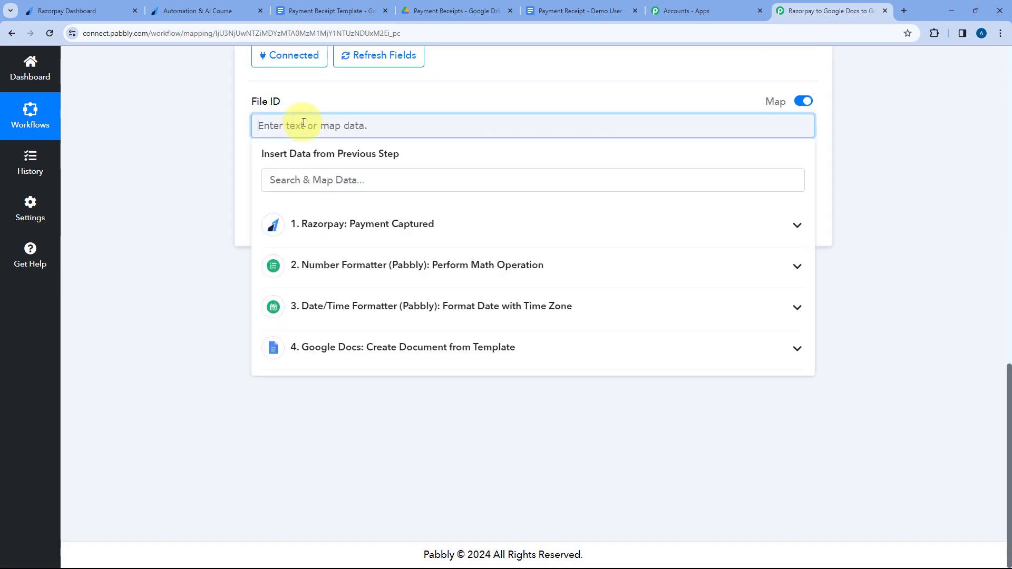
click(402, 356)
scroll(427, 411, down, 2)
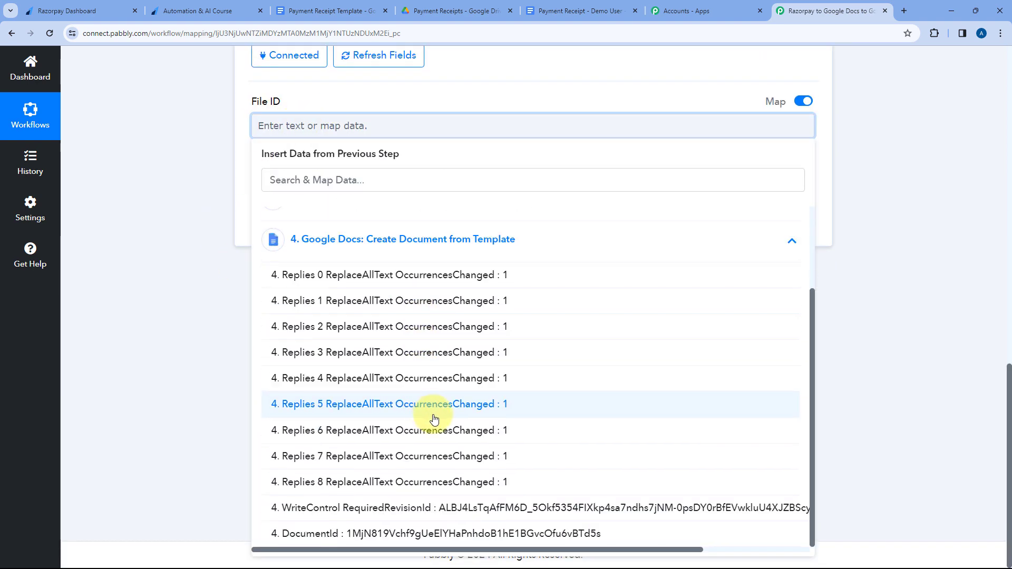
click(448, 534)
click(231, 188)
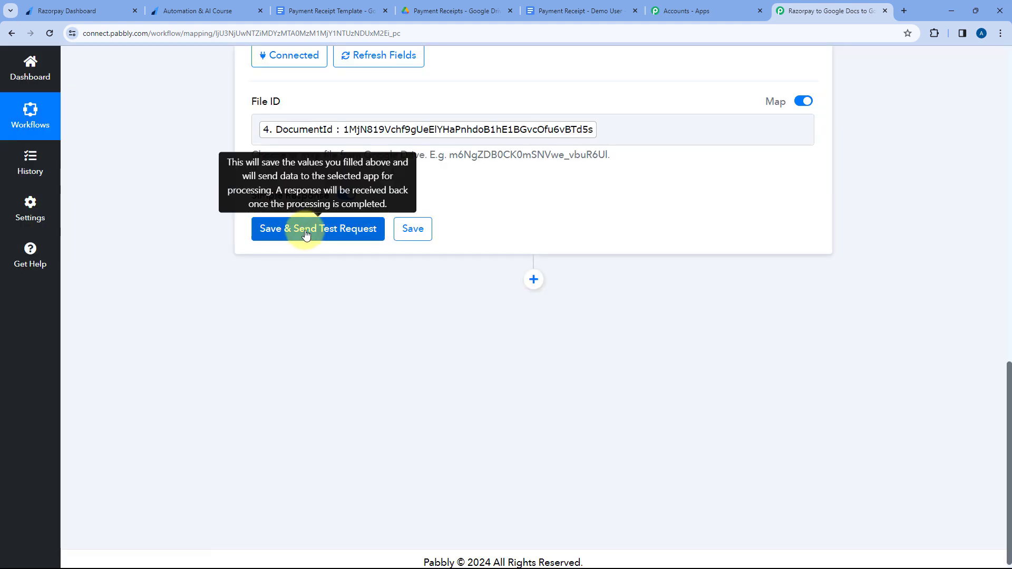
click(305, 232)
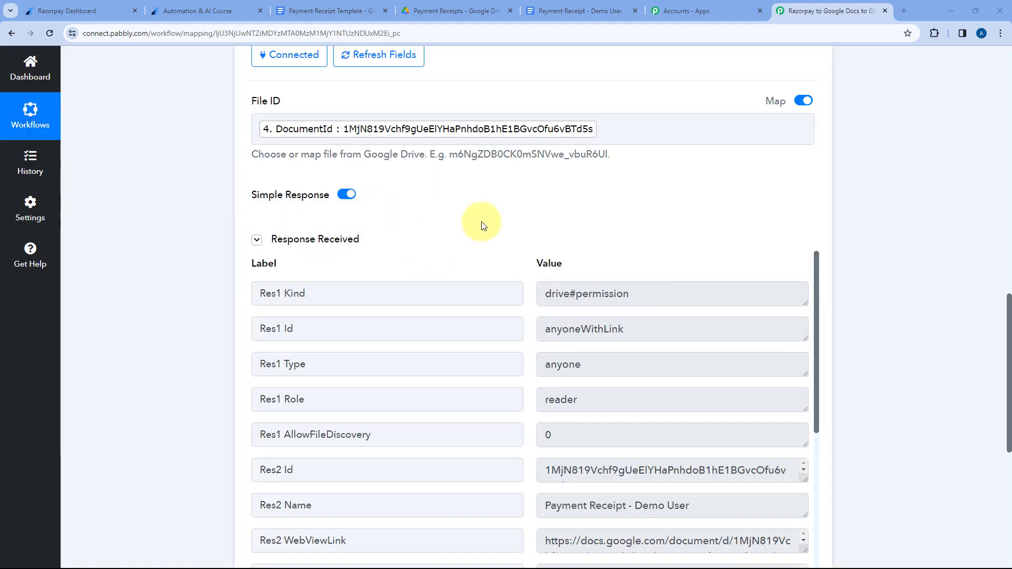
Examine the file sharing response's link fields and briefly check the Payment Receipt Template document.
scroll(484, 226, down, 6)
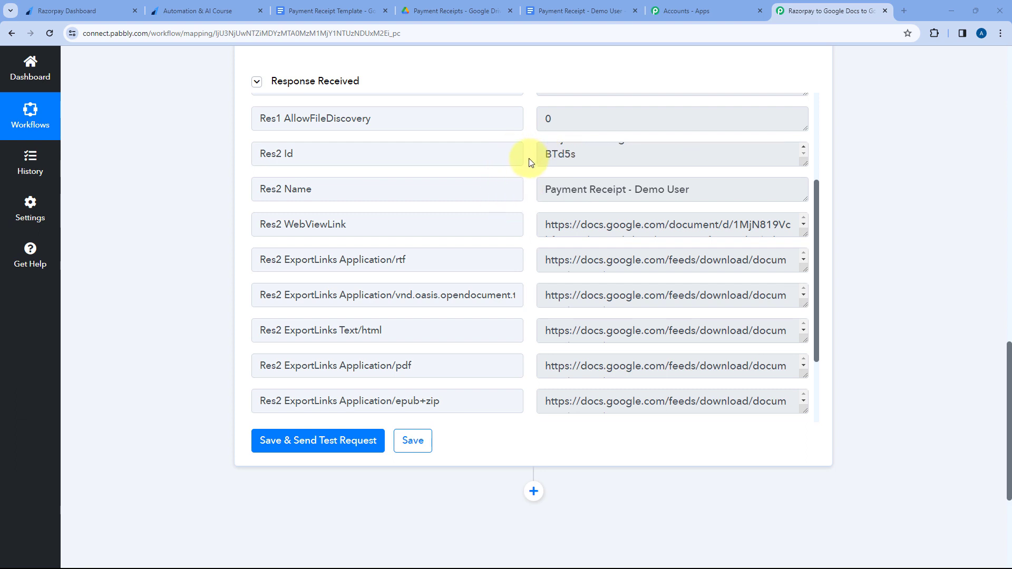
scroll(529, 161, down, 2)
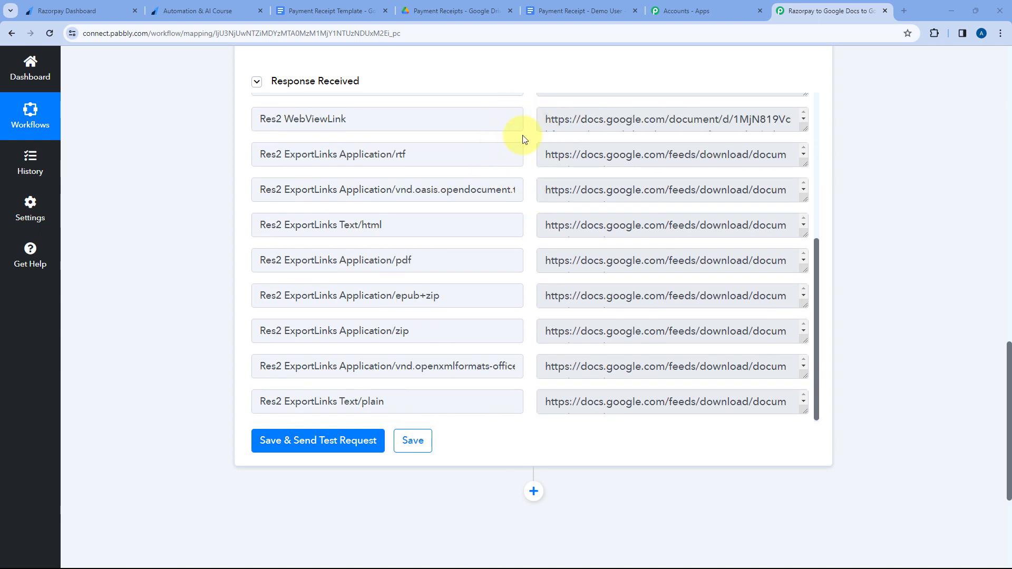
click(311, 11)
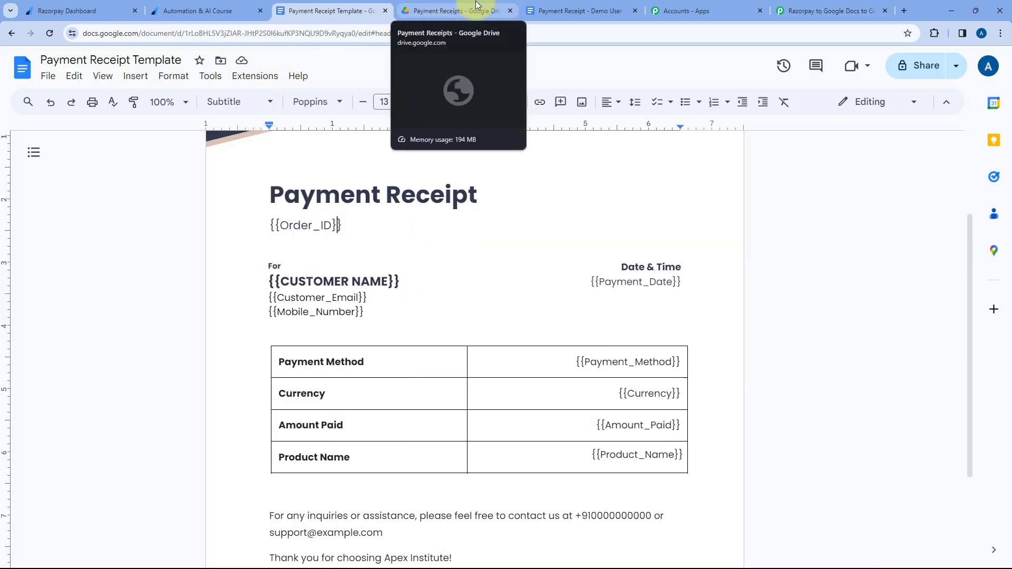
click(420, 6)
click(825, 11)
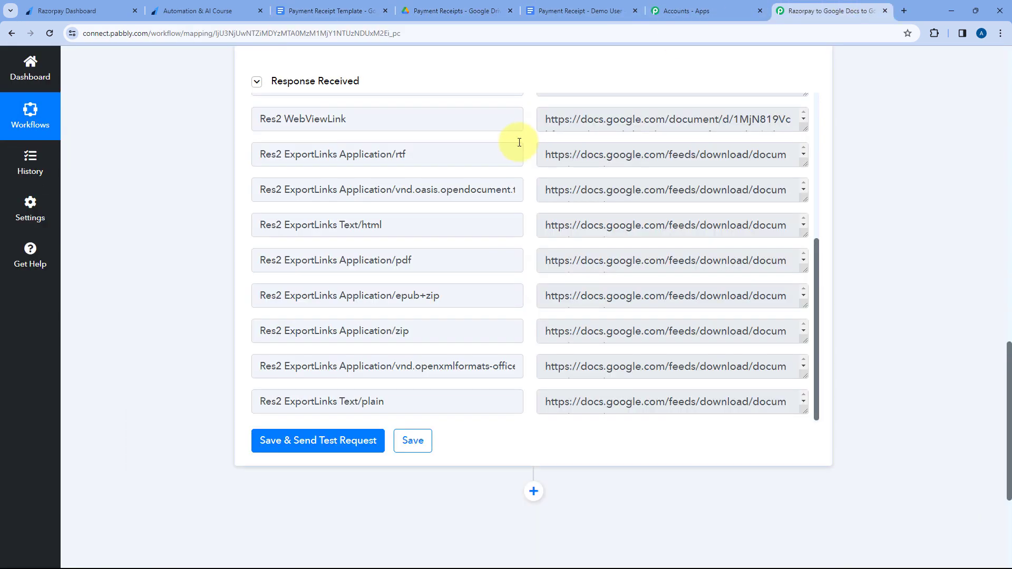
Expand the Res2 ExportLinks Application/pdf value in the Google Drive response and copy the full link.
click(349, 257)
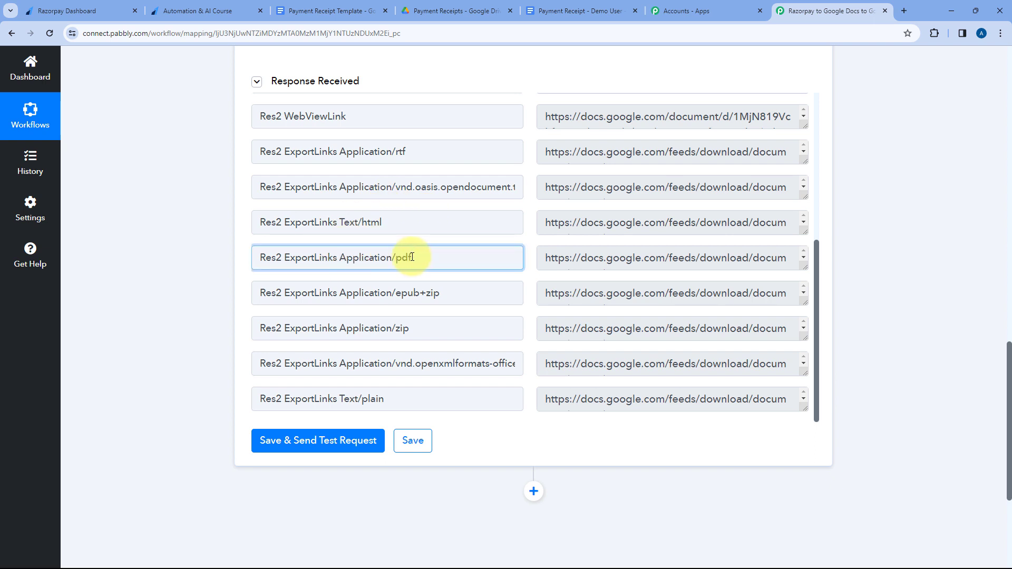
drag(285, 257, 390, 256)
click(706, 258)
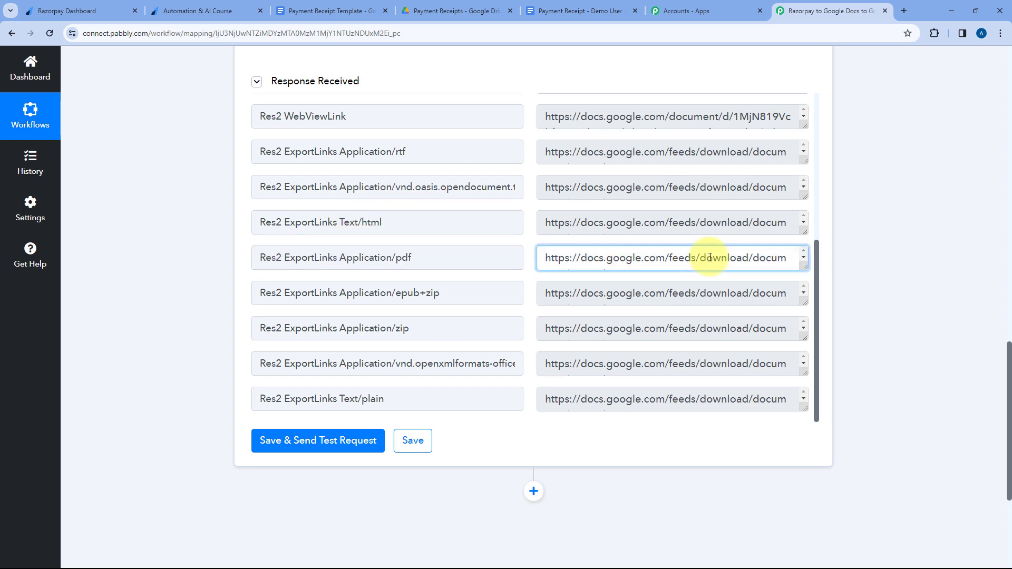
drag(804, 267, 539, 249)
right_click(567, 280)
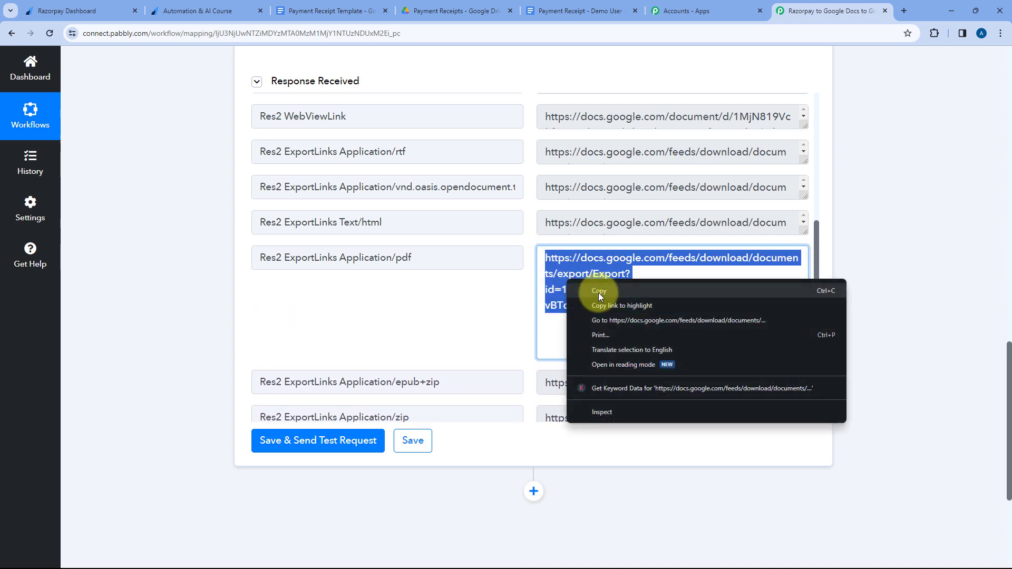
click(599, 291)
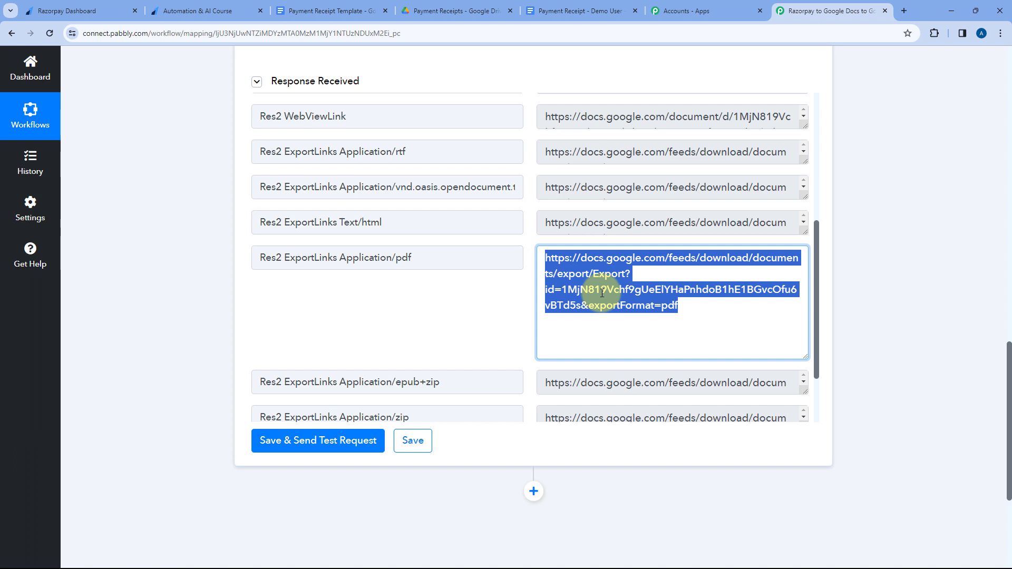
Load the copied PDF export link in a new browser tab and open the downloaded receipt file.
key(ctrl+t)
key(ctrl+v)
key(Return)
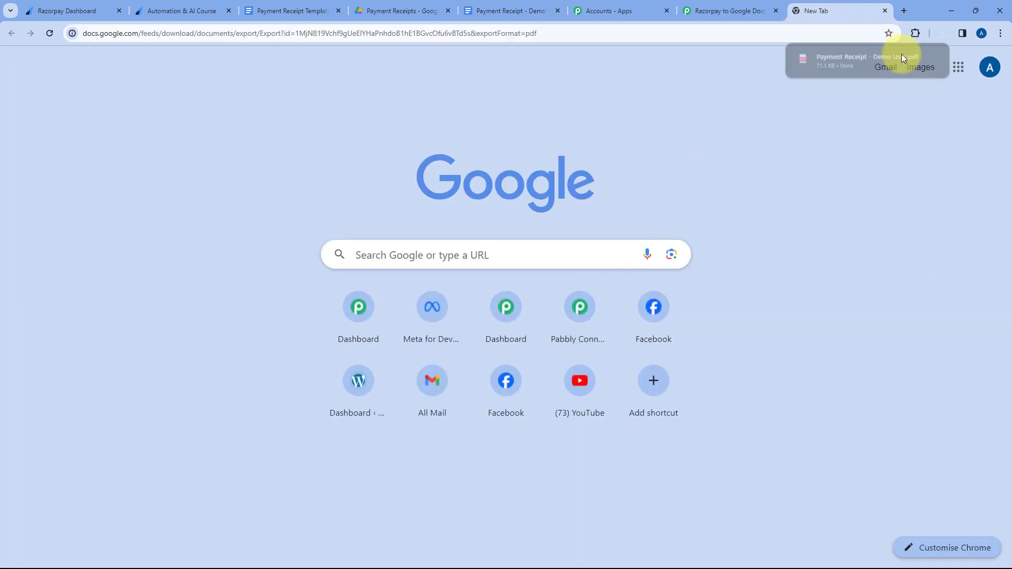
click(856, 57)
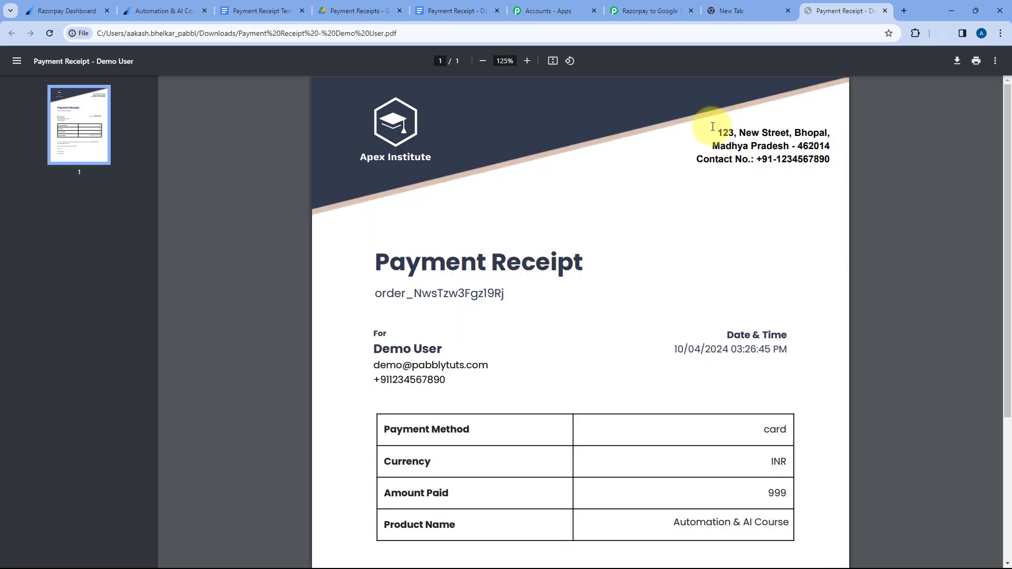
Review the downloaded receipt PDF, close it and the extra tab, and return to the Google Drive action's response.
scroll(606, 208, down, 3)
scroll(634, 206, down, 2)
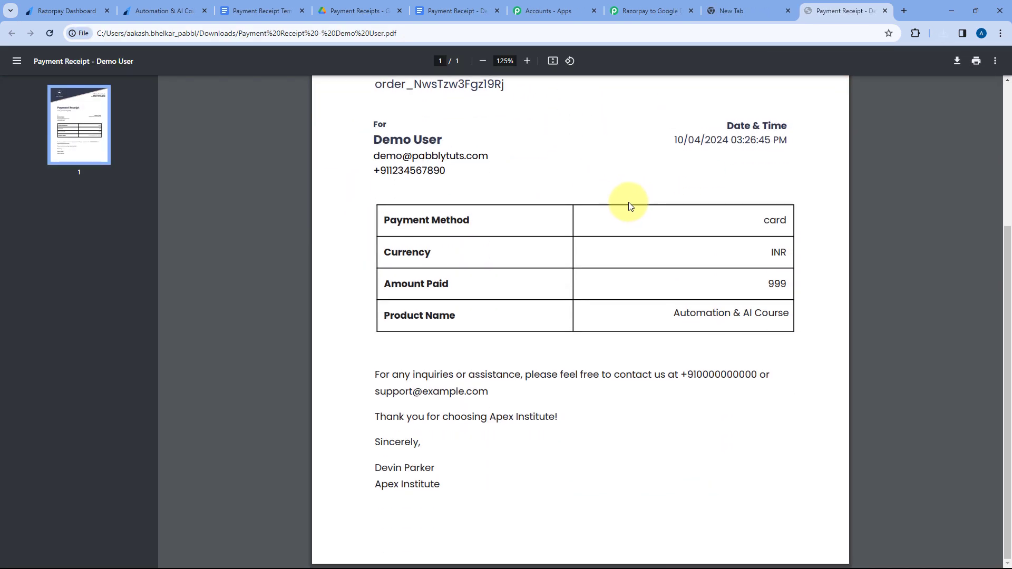
scroll(631, 206, up, 4)
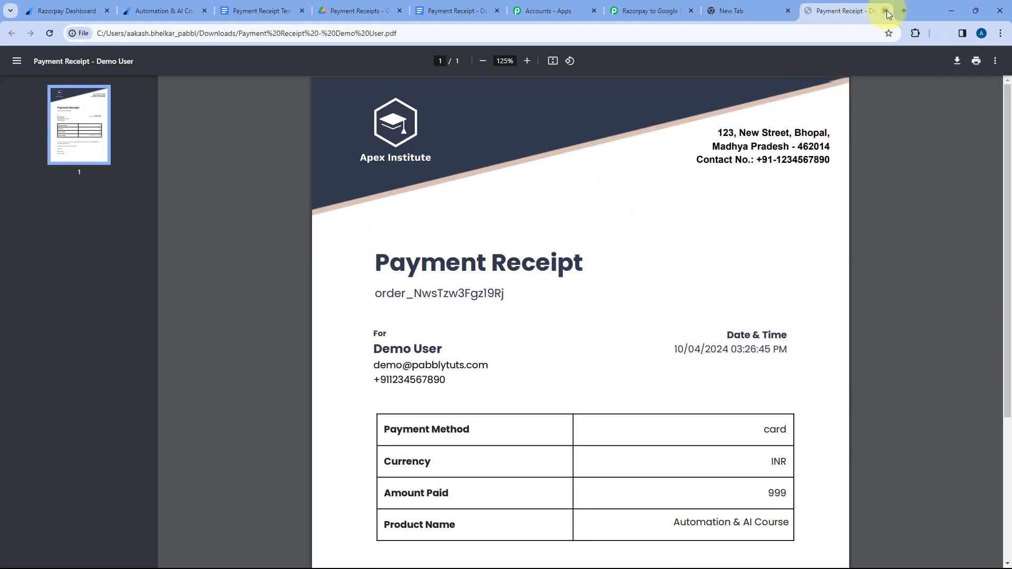
click(886, 11)
click(881, 12)
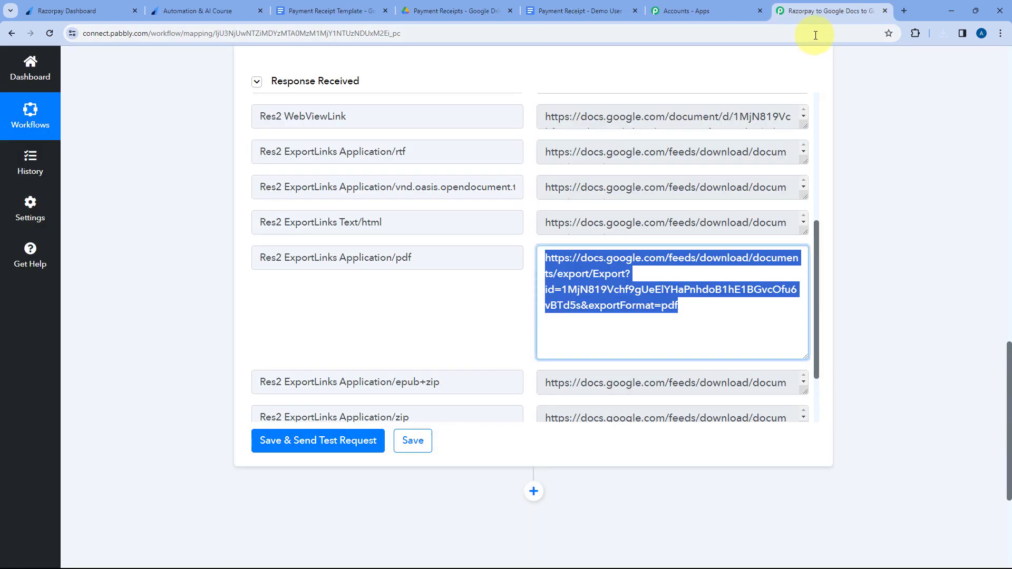
click(531, 236)
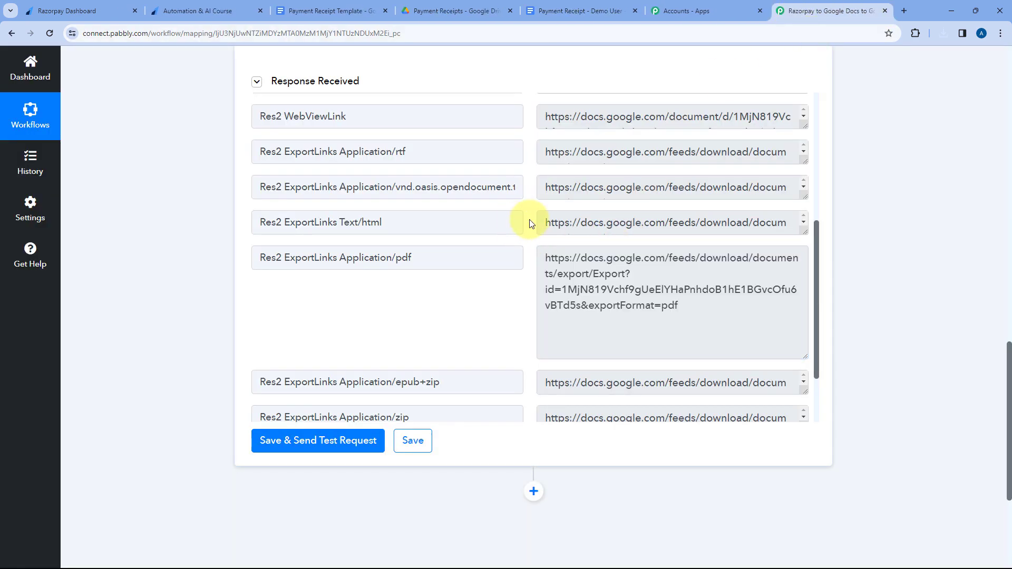
scroll(529, 224, down, 1)
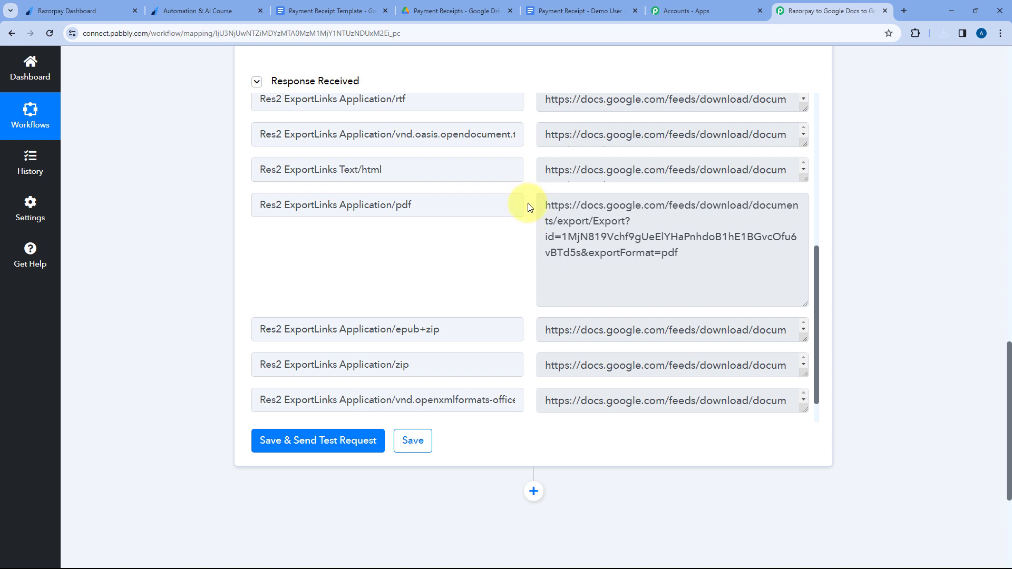
Add an action step after the Google Drive file sharing step, using Gmail with the Send Email event.
drag(540, 205, 696, 259)
click(589, 224)
click(529, 204)
scroll(200, 221, down, 4)
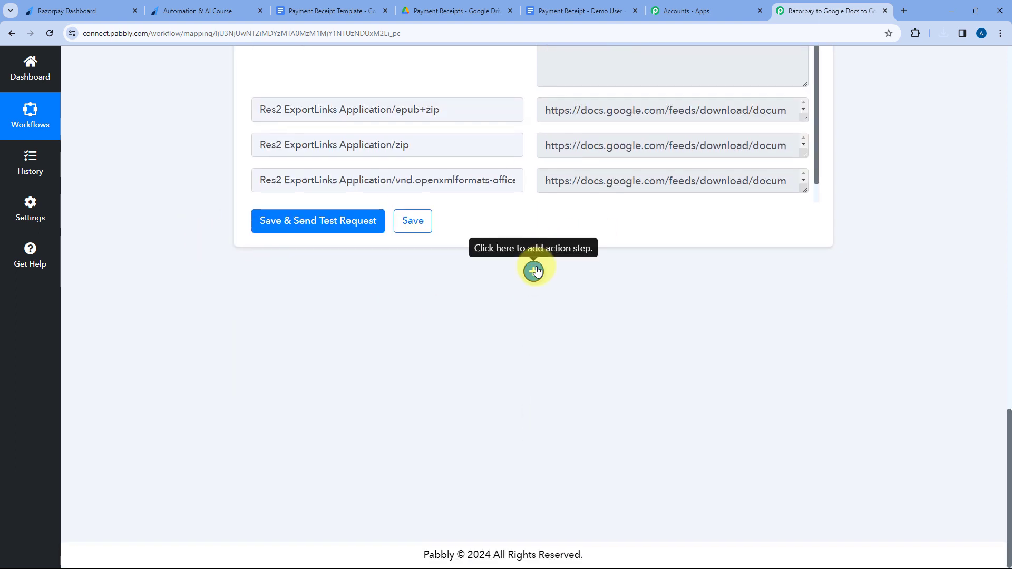
click(534, 270)
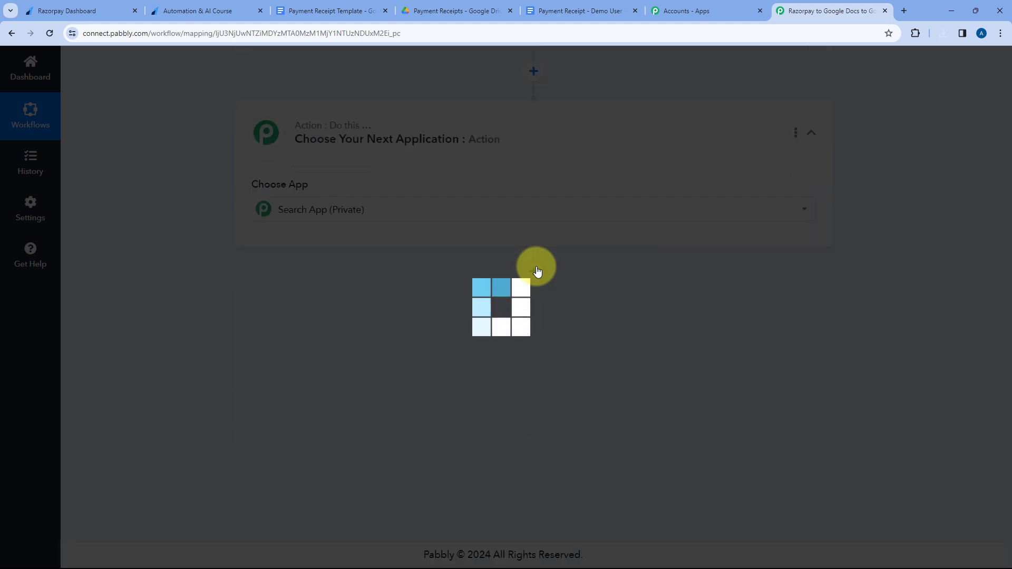
scroll(293, 257, up, 1)
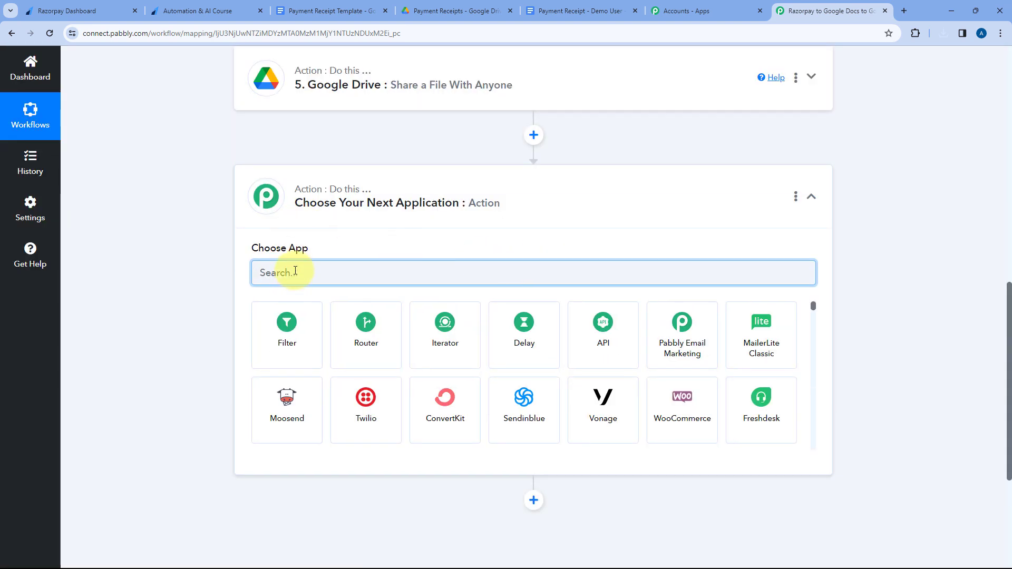
text(Gmail)
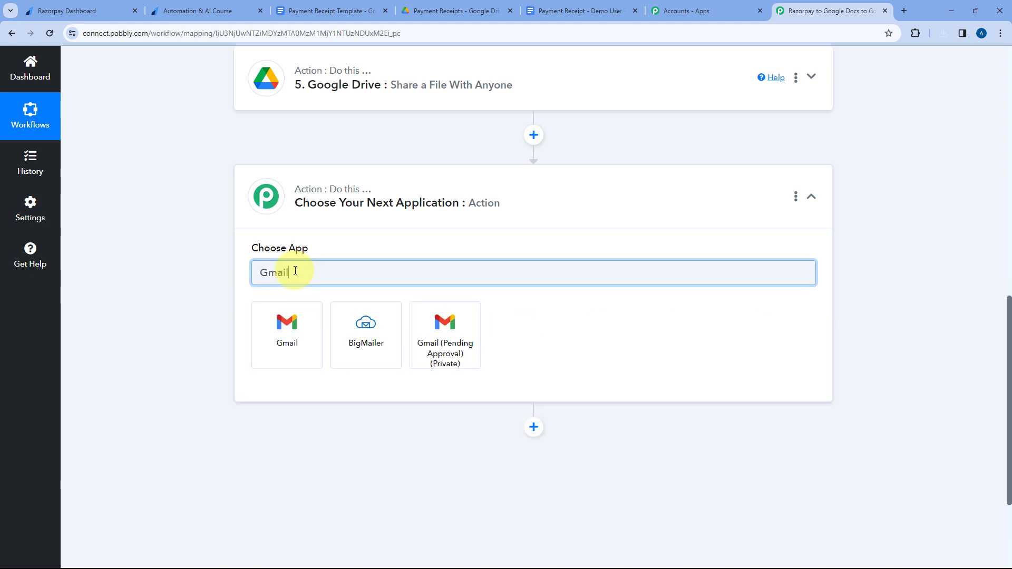
click(298, 322)
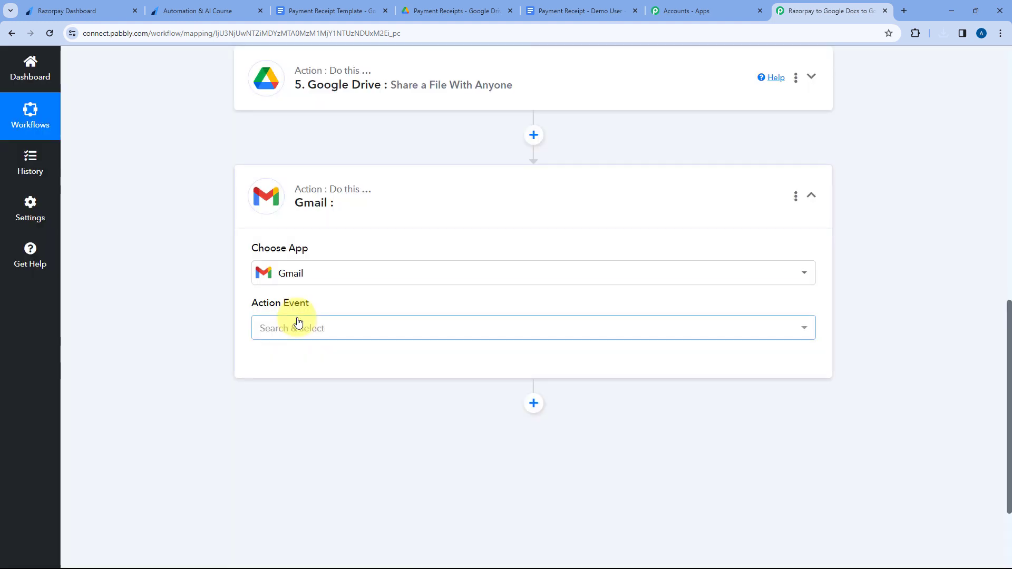
scroll(236, 278, down, 2)
click(342, 221)
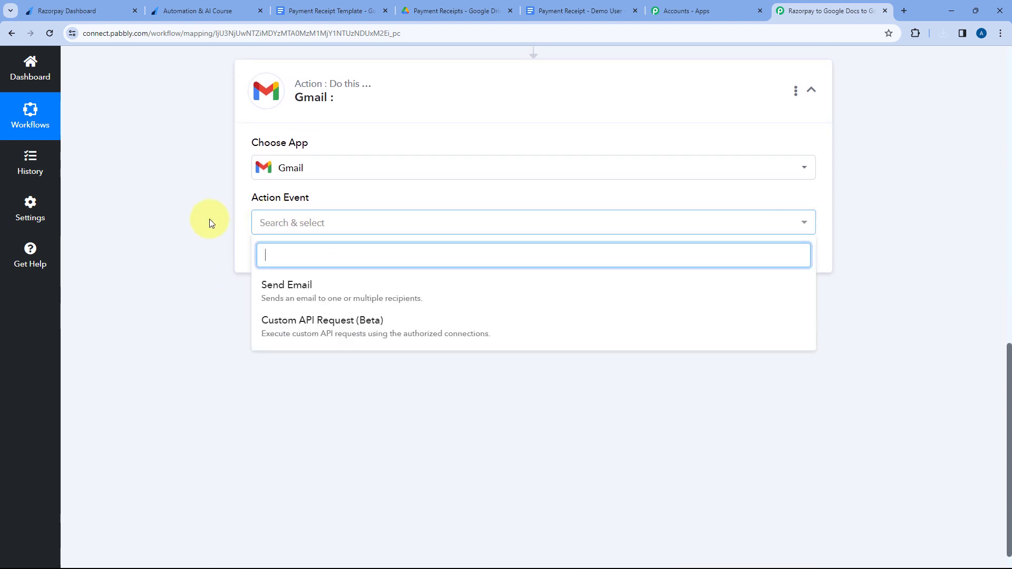
click(327, 287)
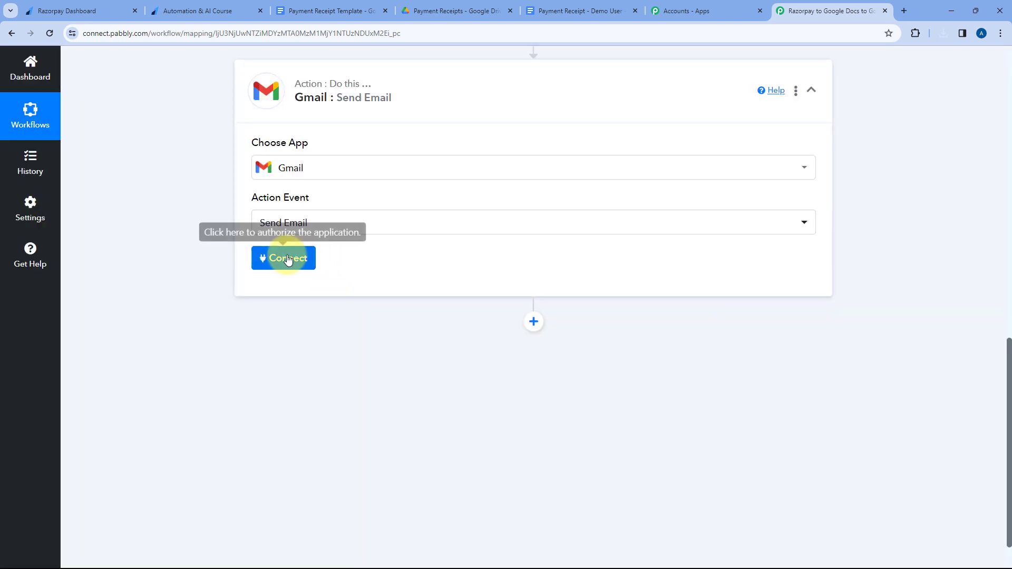
Create a new Gmail connection for the action and authorize it with a Google account.
click(287, 259)
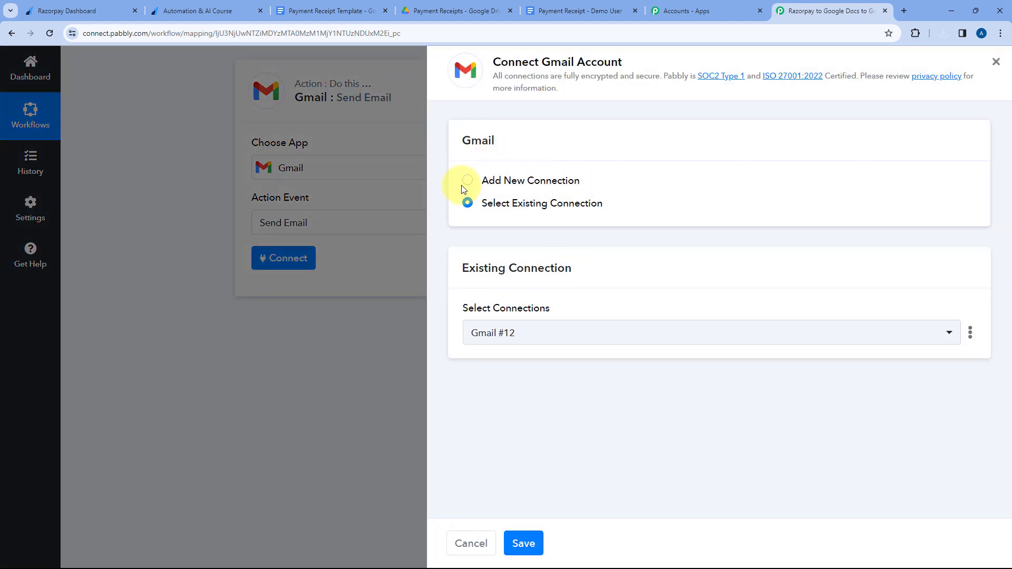
click(467, 181)
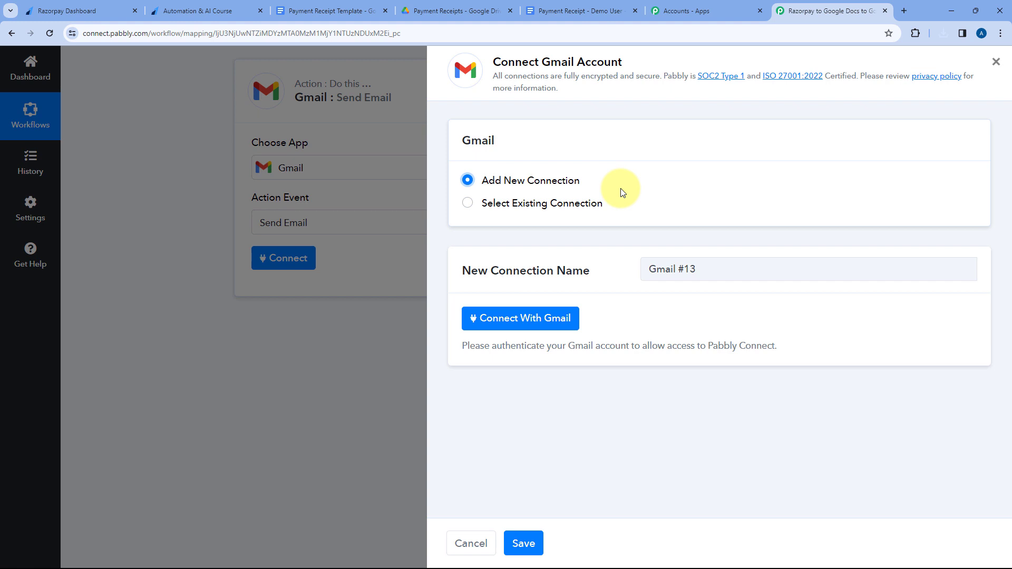
click(531, 322)
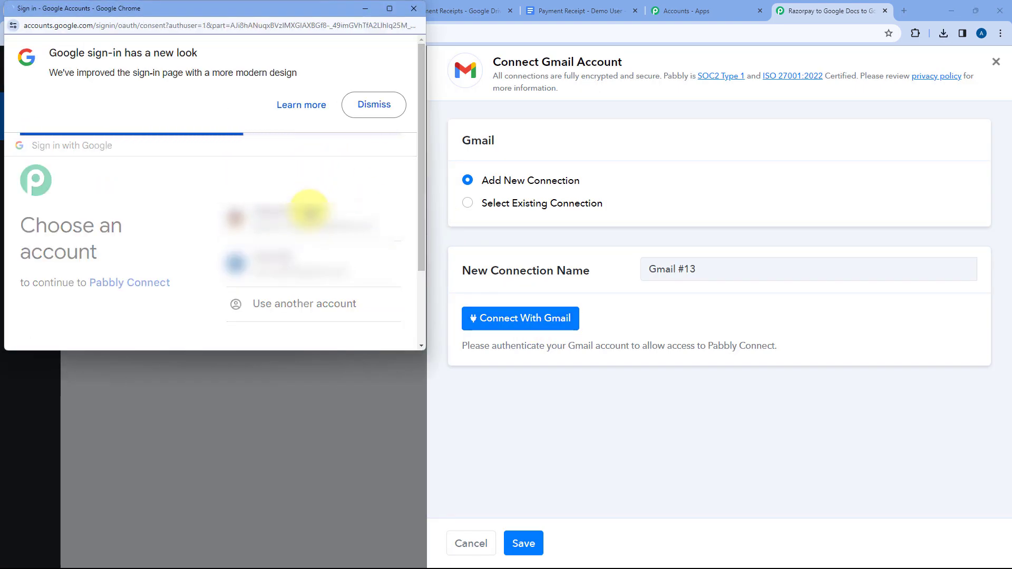
scroll(309, 211, down, 5)
click(310, 278)
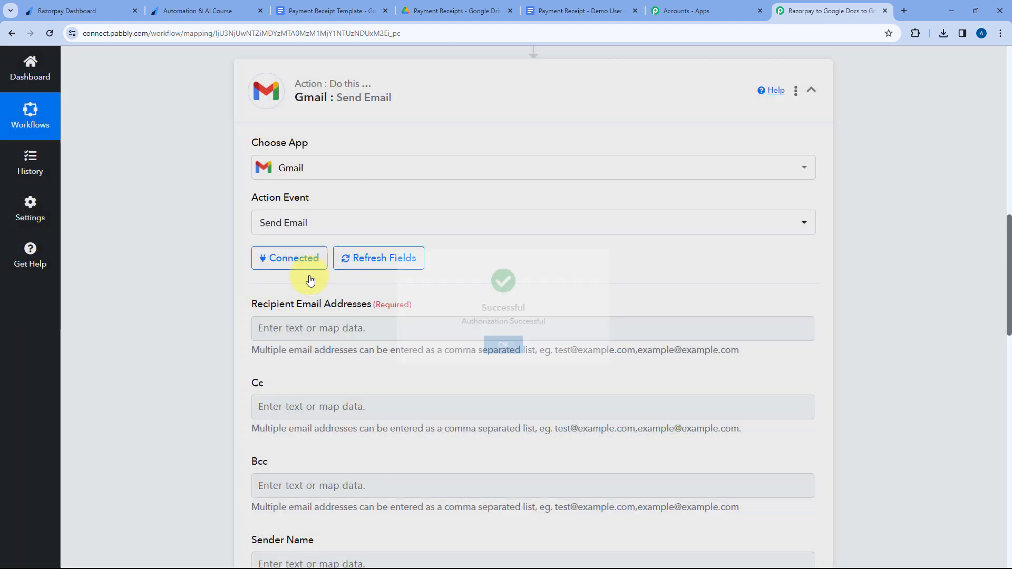
Map the Razorpay Payload Payment Entity Notes Email value as the recipient email address.
scroll(310, 281, down, 3)
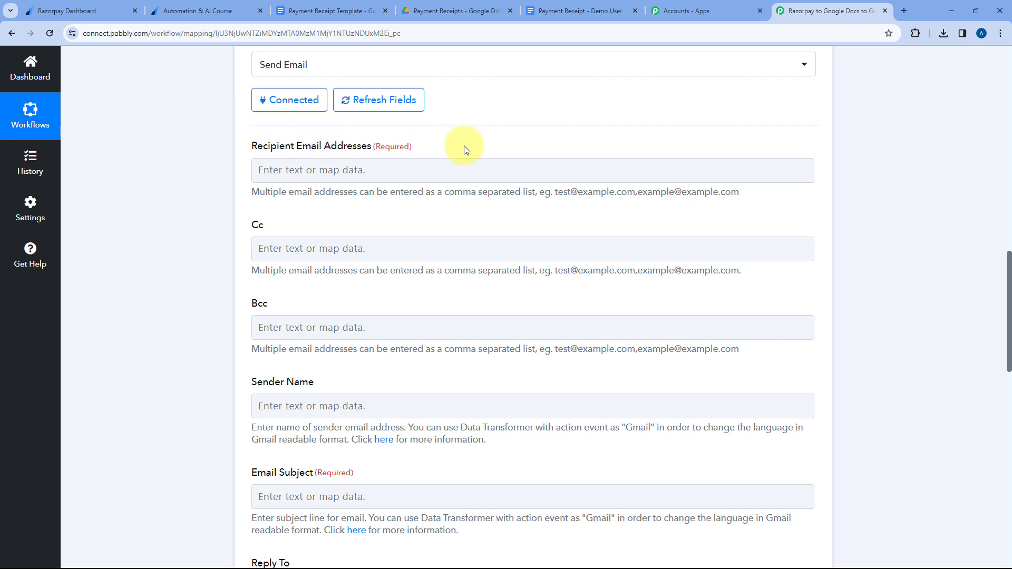
click(311, 169)
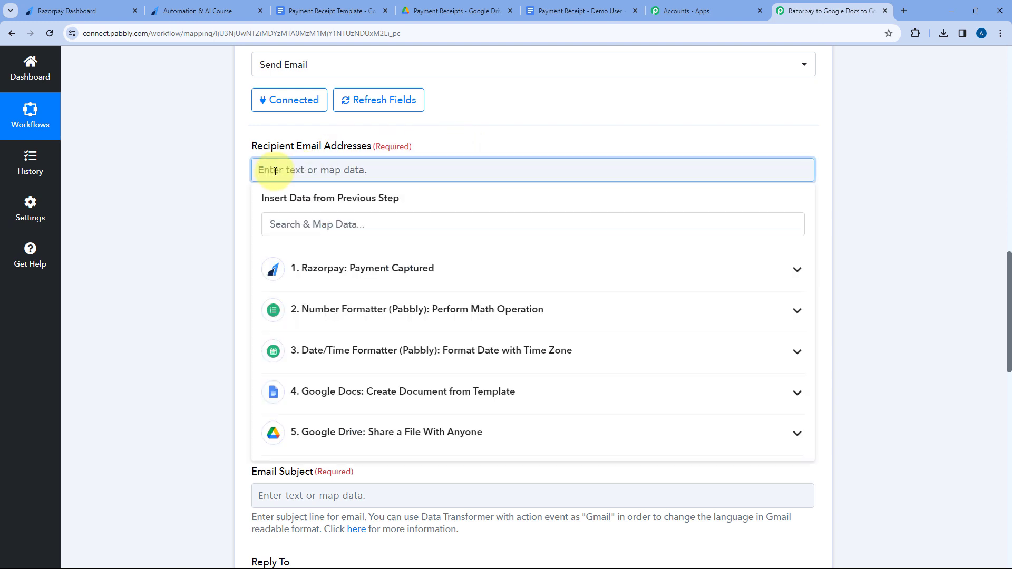
click(345, 284)
scroll(371, 327, down, 4)
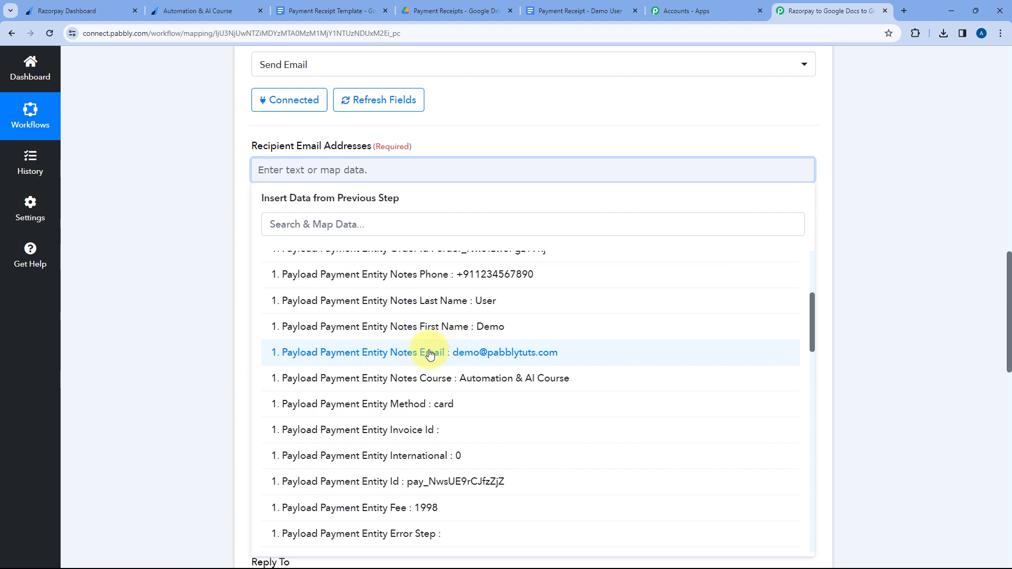
click(430, 353)
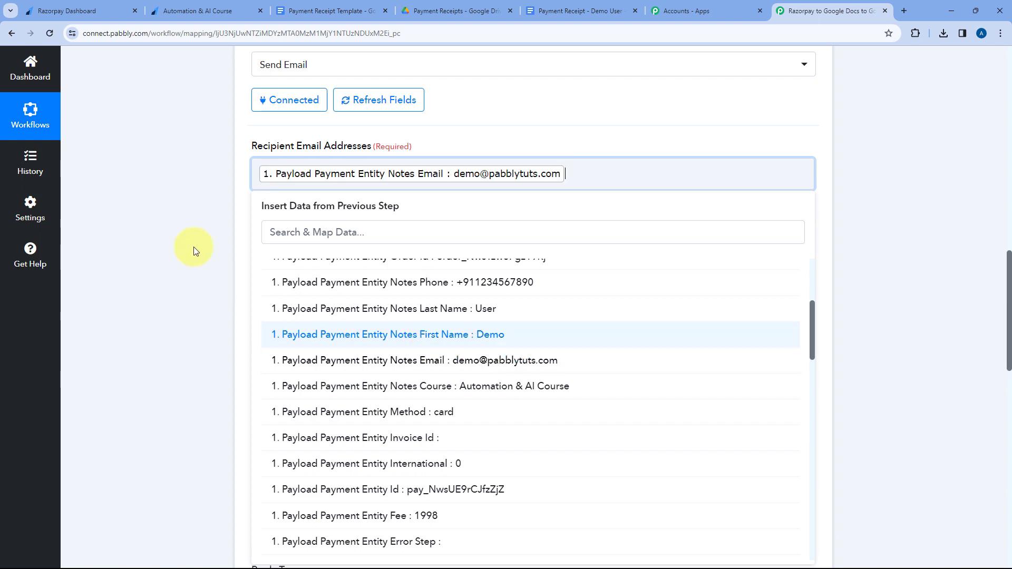
click(229, 147)
Set the email's sender name to Pabbly, leaving Cc and Bcc empty.
scroll(229, 150, down, 2)
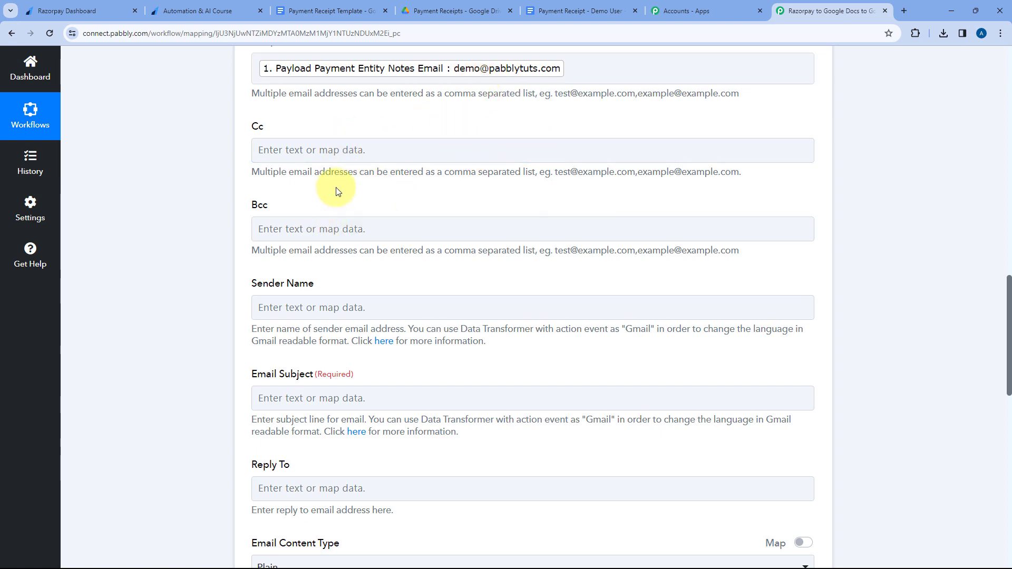
scroll(328, 192, down, 3)
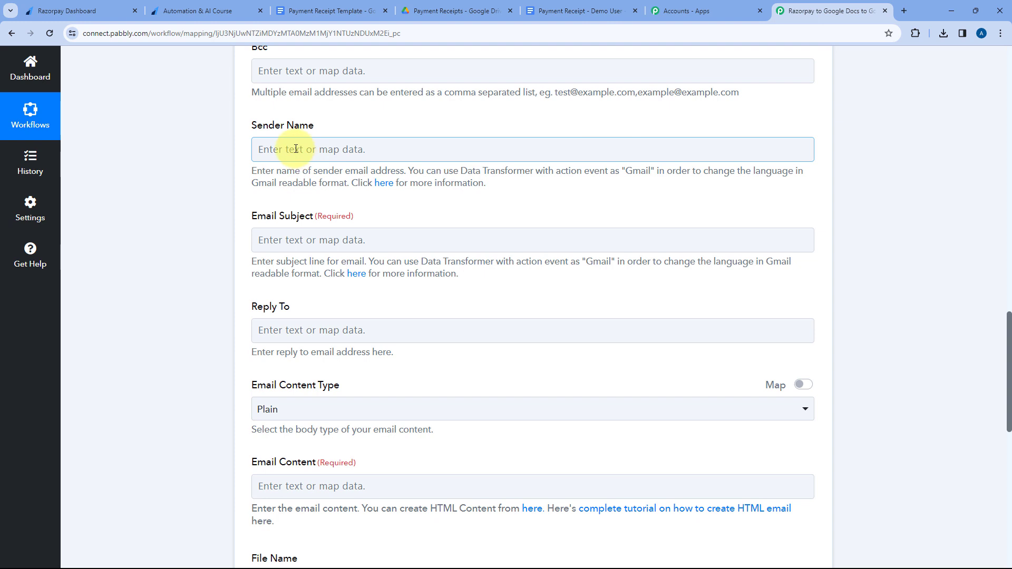
click(296, 148)
text(Pabbly)
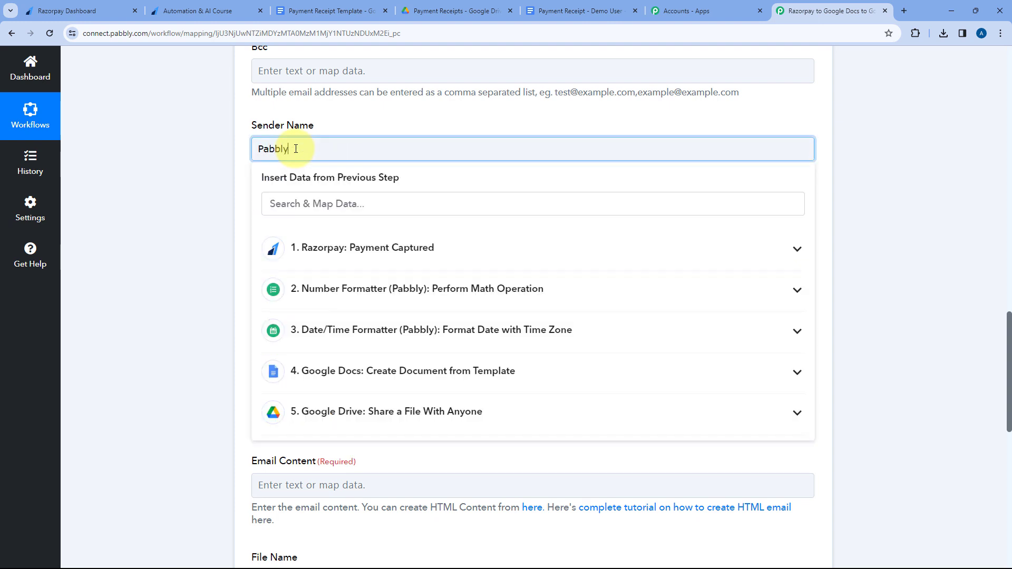
click(349, 121)
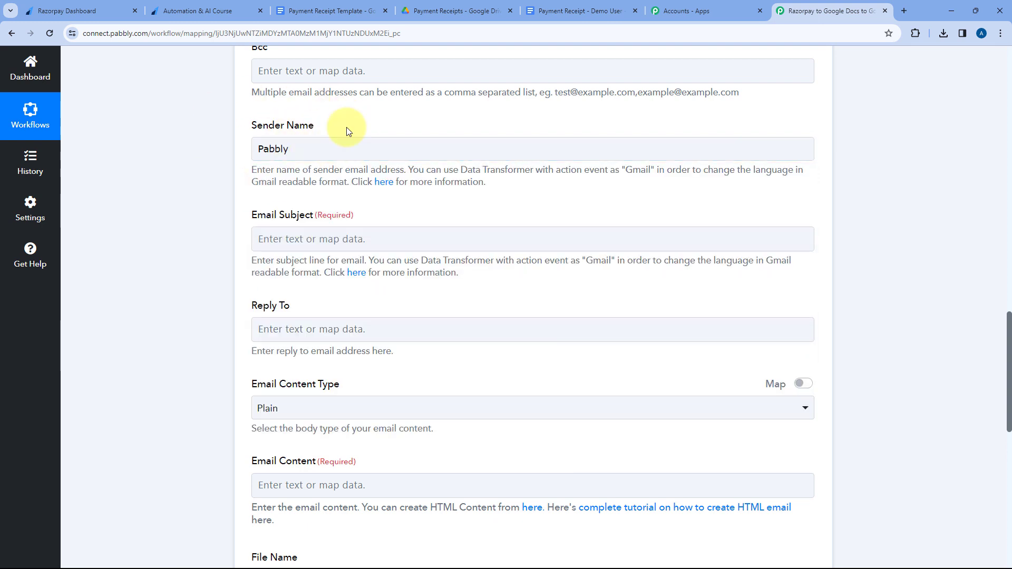
Enter "Payment Receipt from Pabbly" as the email subject.
scroll(346, 127, down, 1)
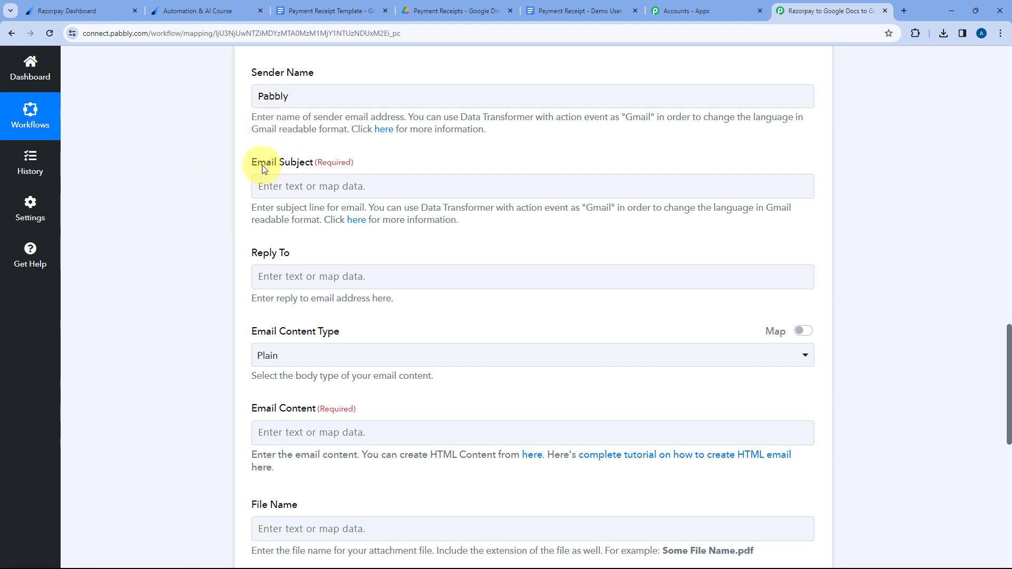
click(316, 187)
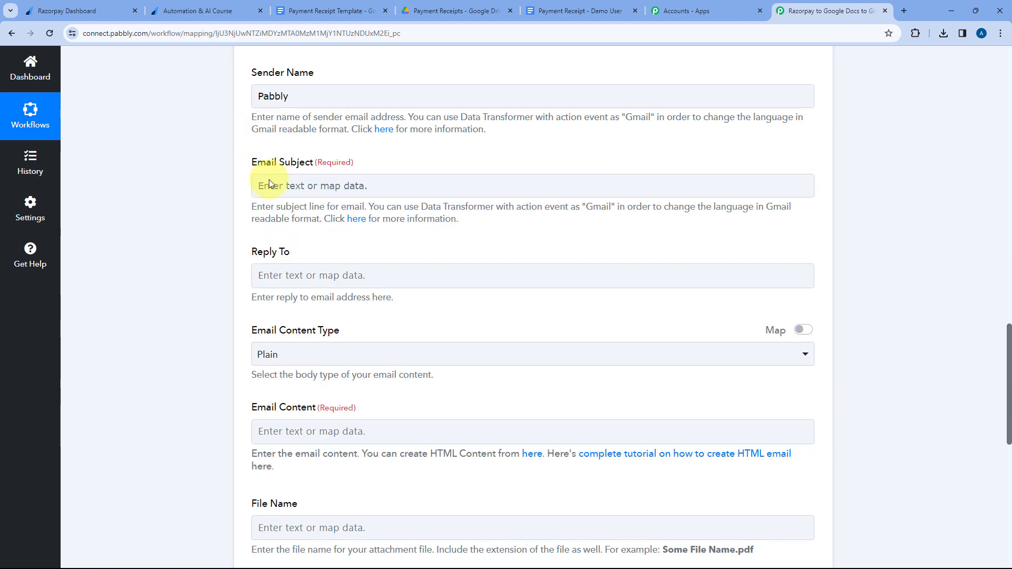
click(285, 186)
text(Payment Recei)
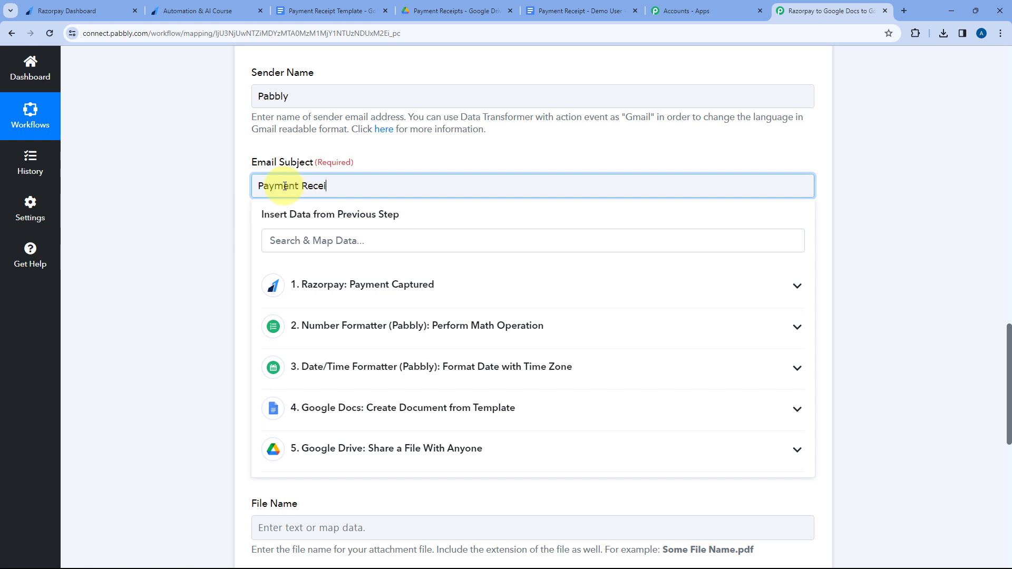
text(pt from Pabbly)
click(375, 163)
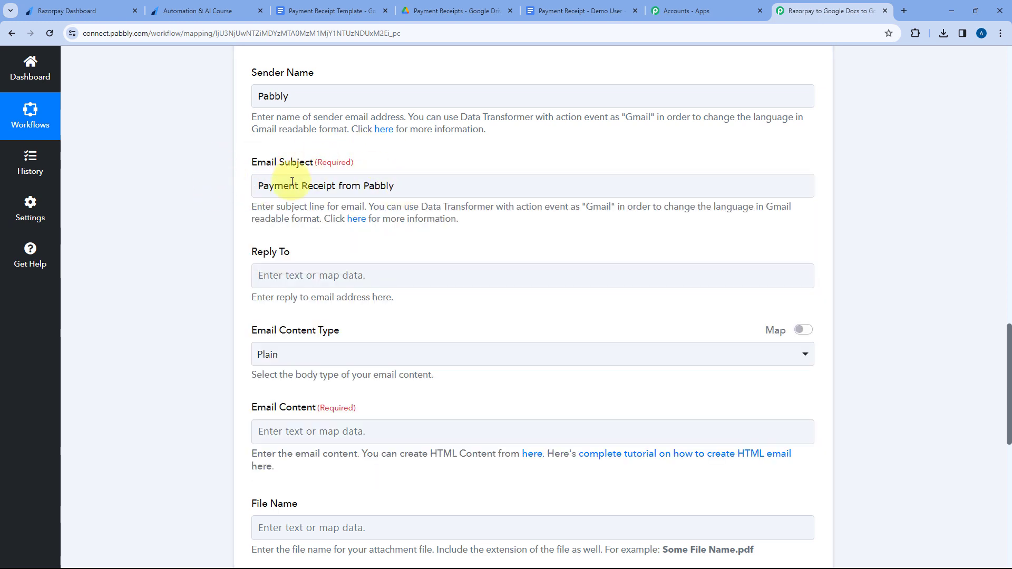
click(383, 189)
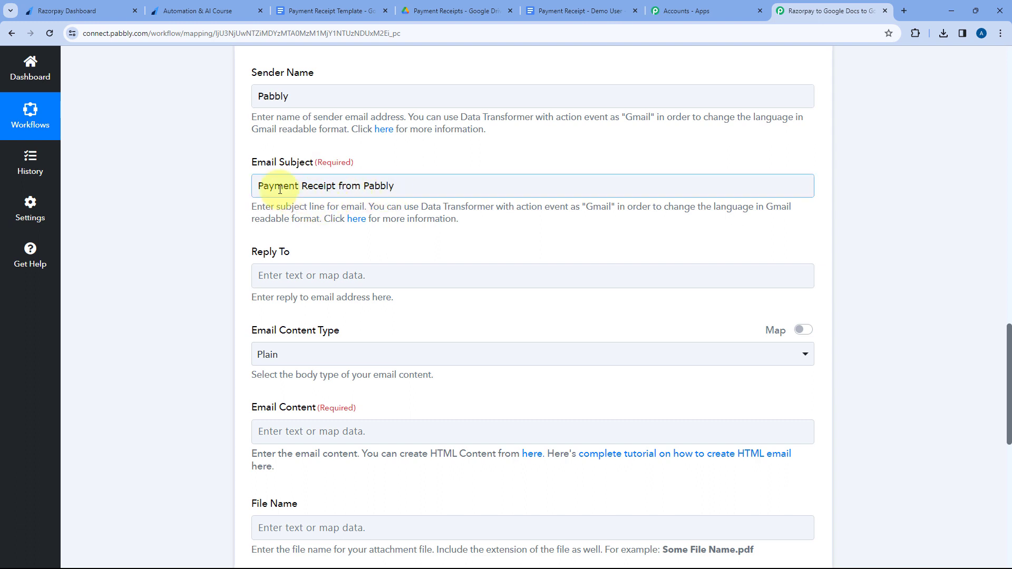
Leave the Reply To address empty and select Plain as the email content type.
scroll(260, 181, down, 4)
scroll(279, 176, up, 1)
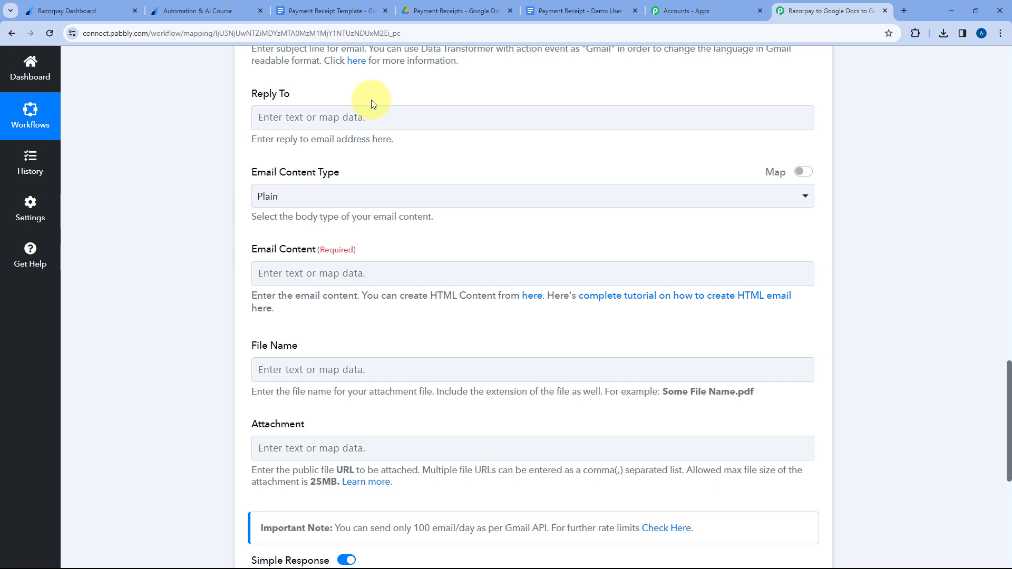
click(379, 113)
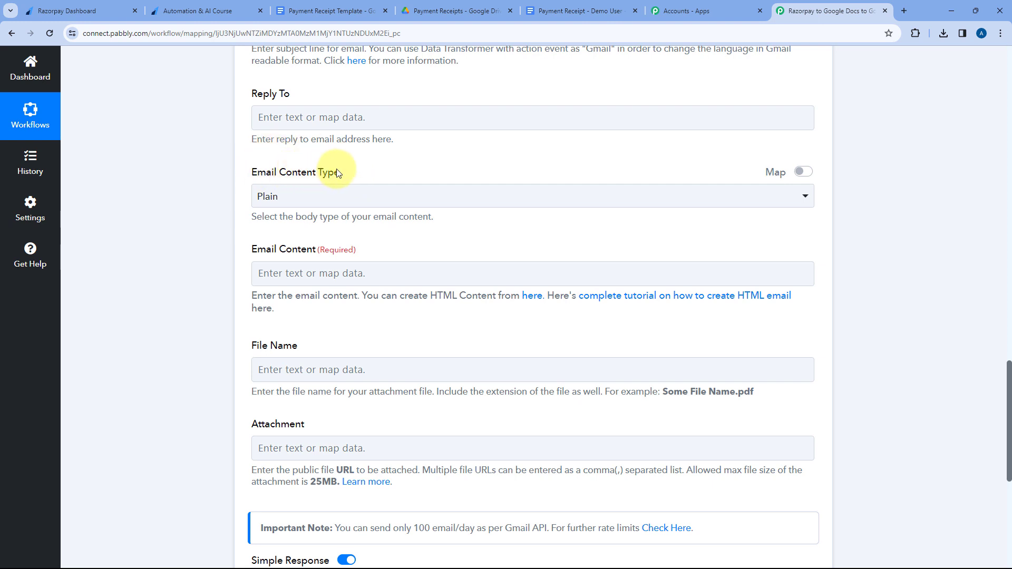
click(404, 196)
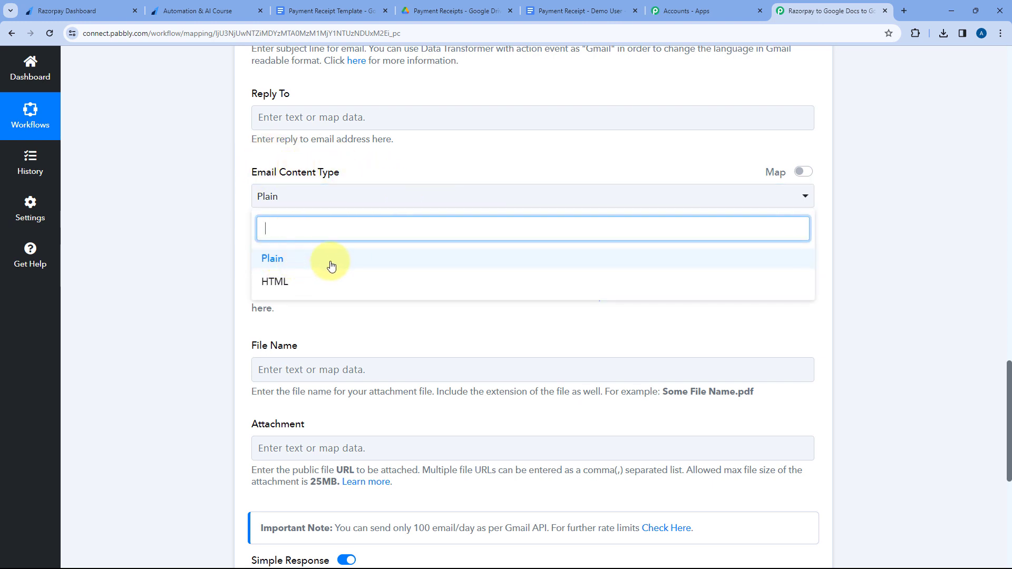
click(298, 259)
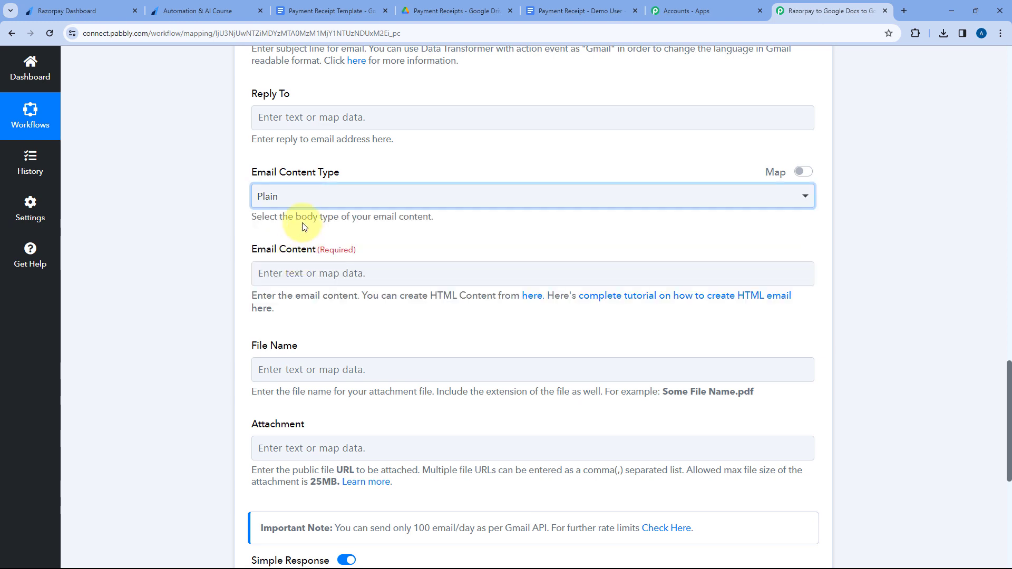
Write the email content as "Hello", the mapped Razorpay Notes First Name and a comma, followed by the prepared payment confirmation message.
scroll(437, 195, down, 1)
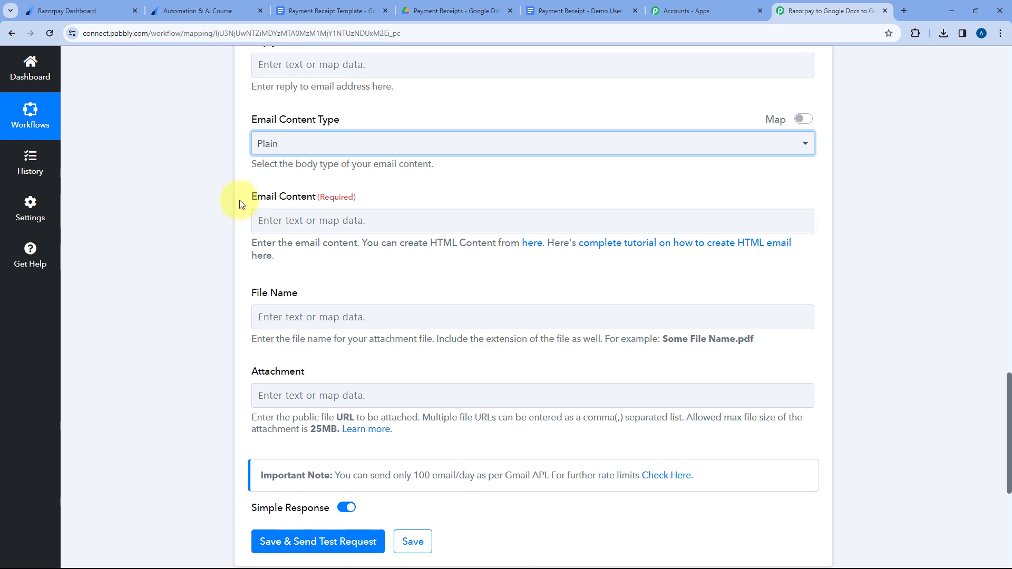
click(329, 222)
text(H)
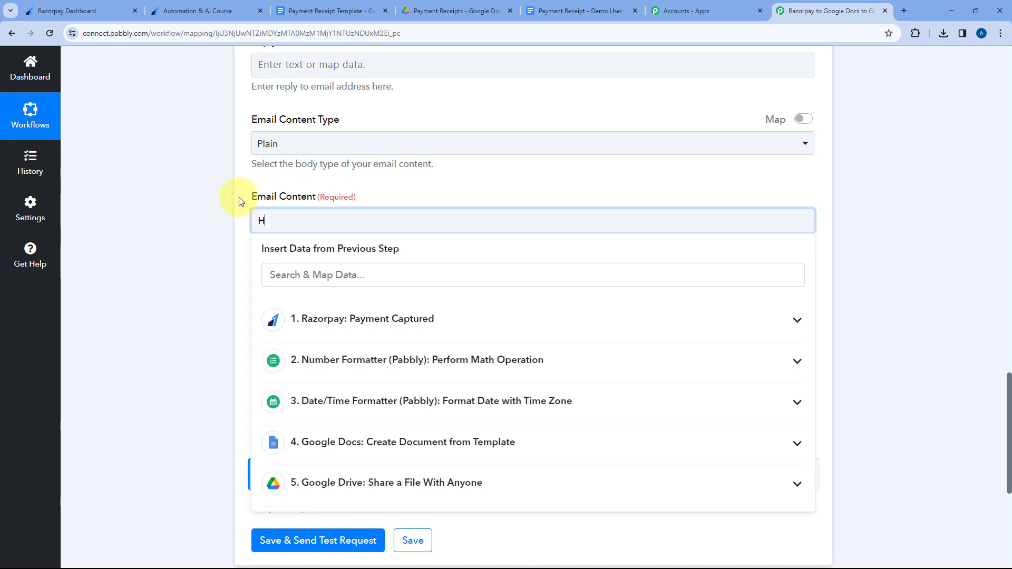
text(ello)
scroll(214, 191, down, 1)
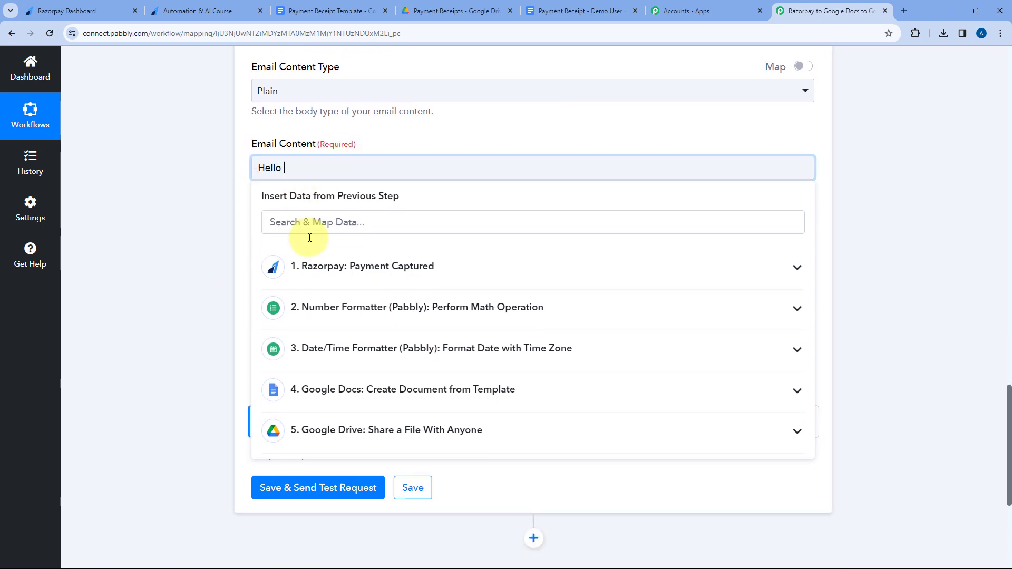
click(379, 265)
scroll(390, 343, down, 4)
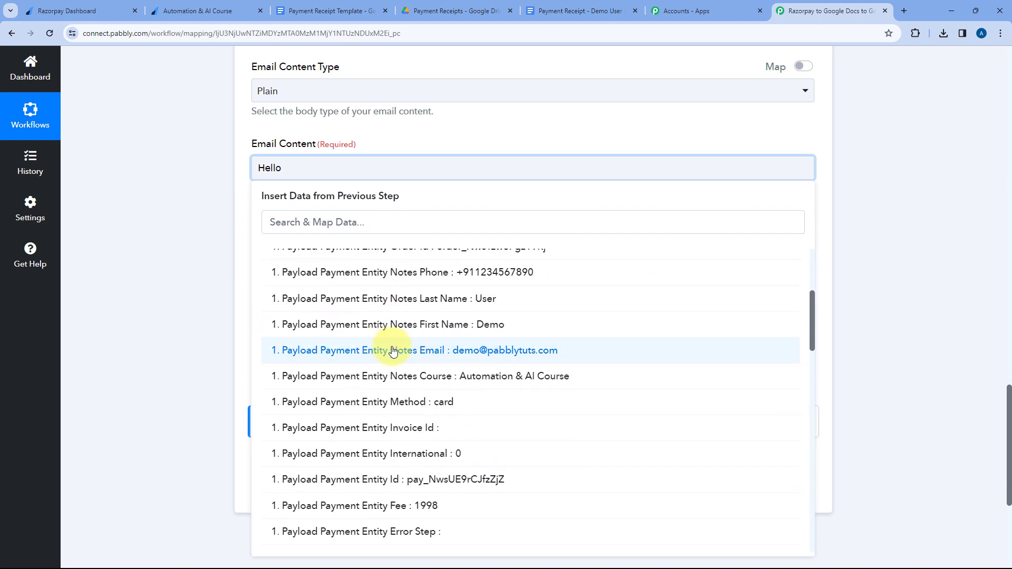
click(425, 326)
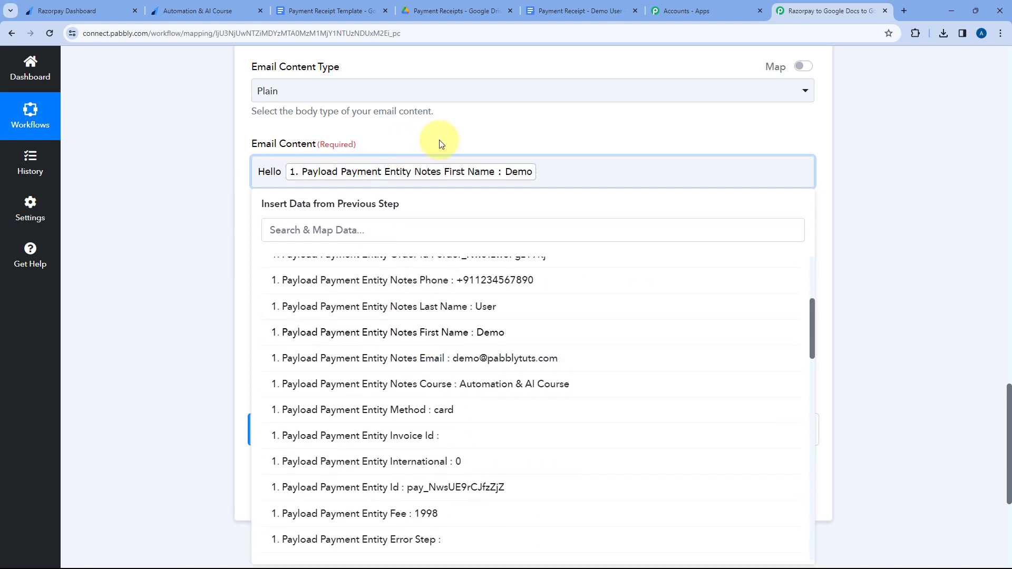
text(,)
key(Return)
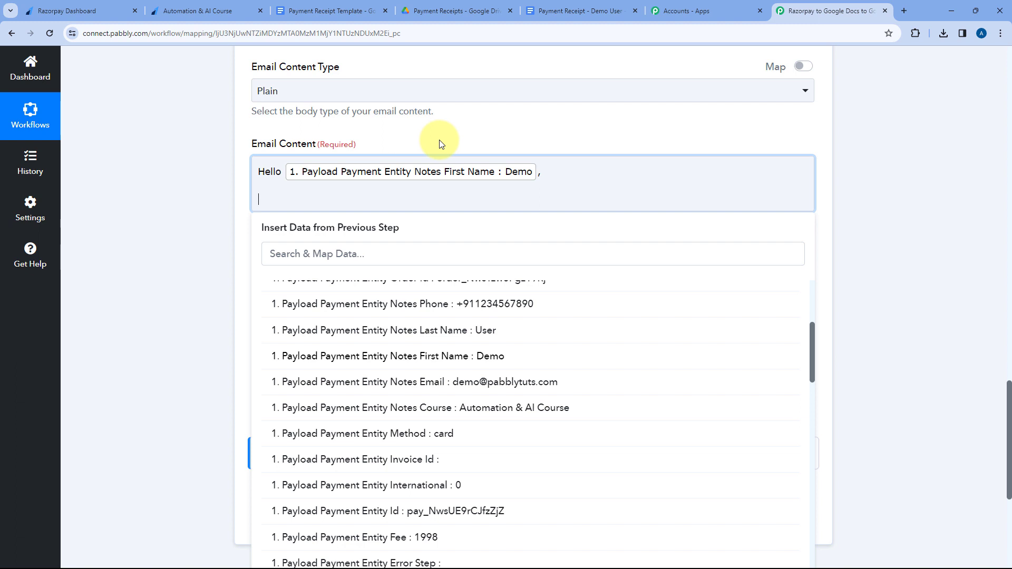
key(ctrl+v)
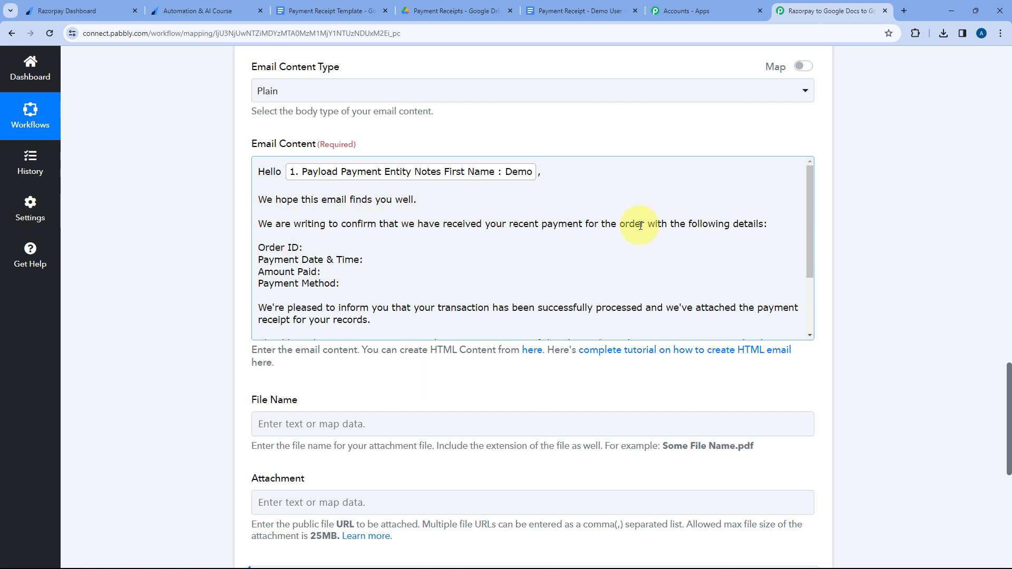
Map Razorpay's Payload Payment Entity Order Id after "Order ID:" in the email content.
click(308, 248)
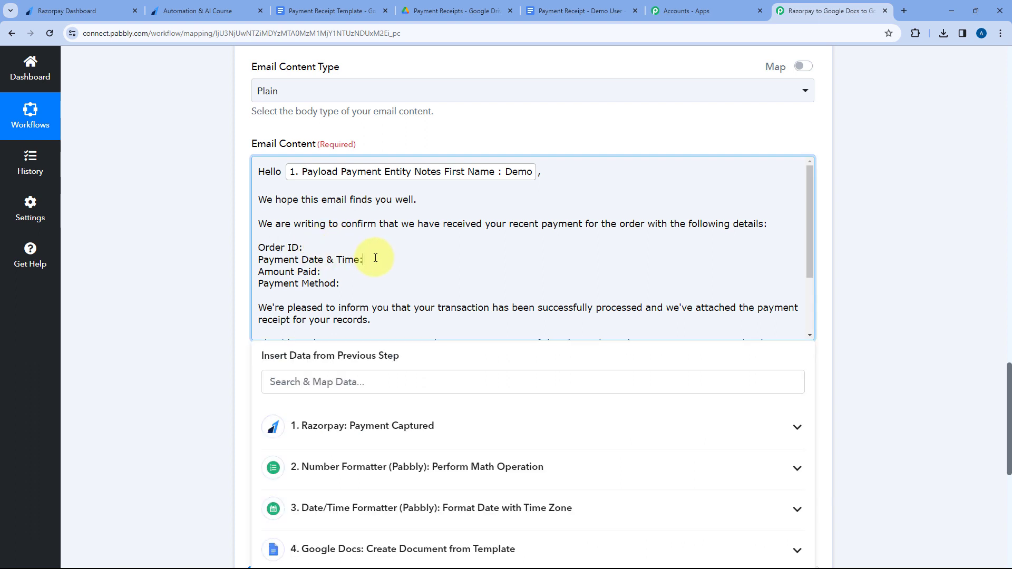
click(359, 272)
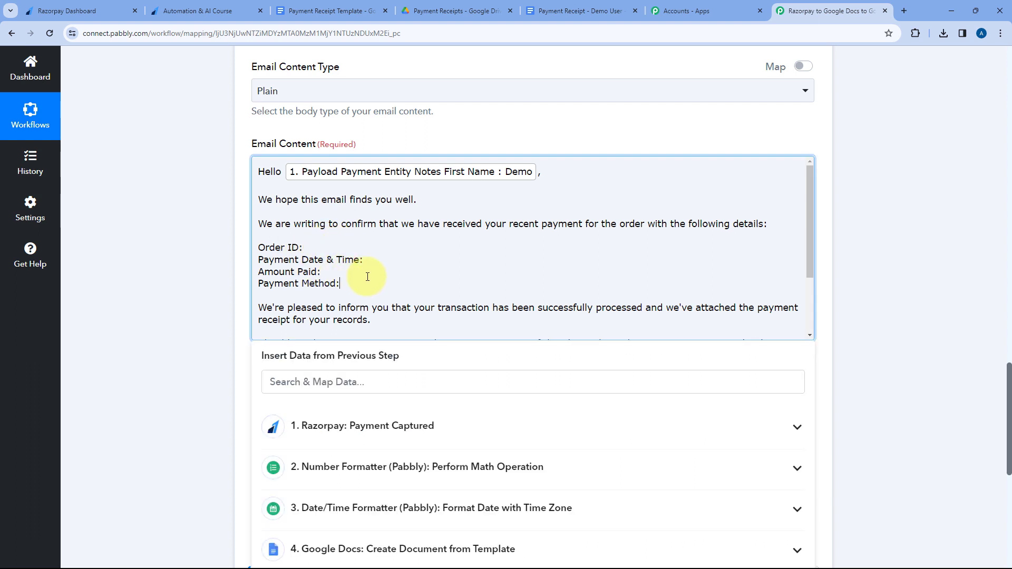
scroll(383, 244, down, 1)
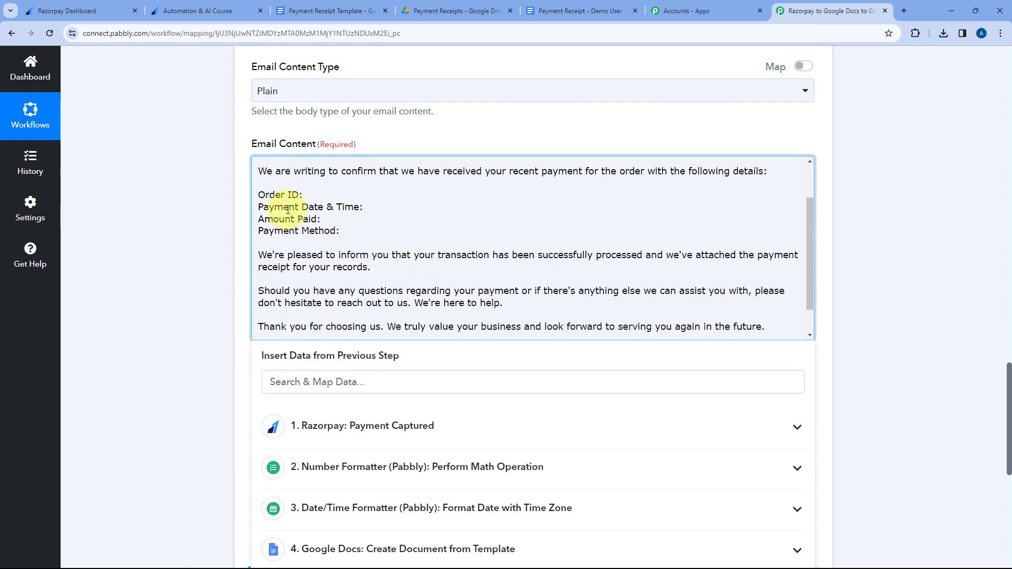
click(316, 196)
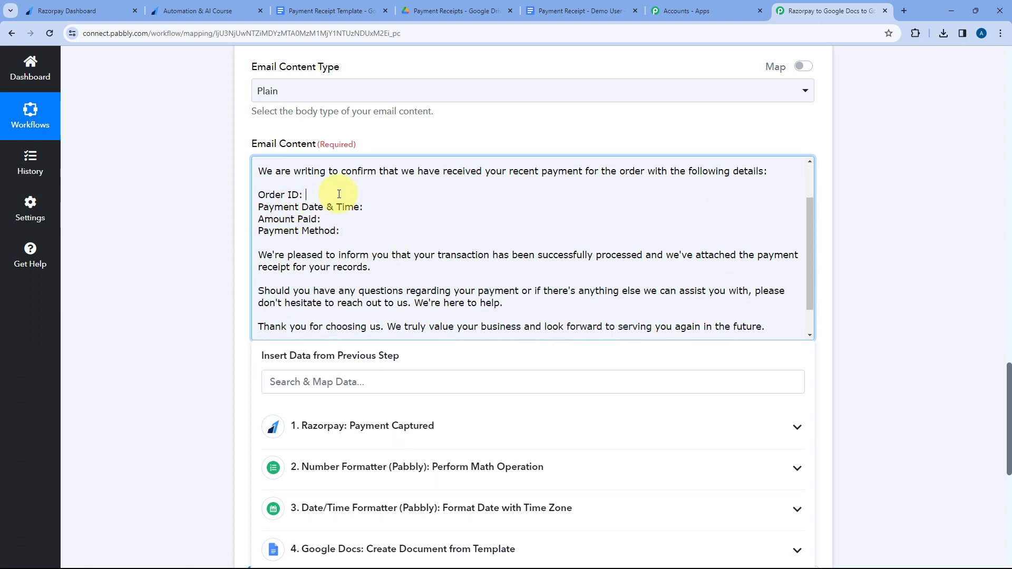
scroll(356, 326, down, 2)
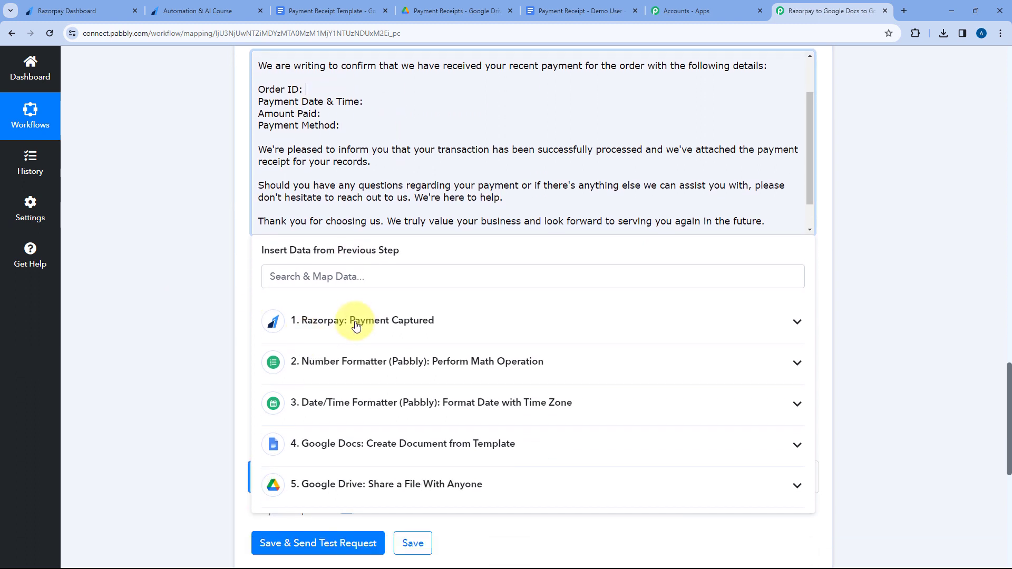
click(356, 326)
scroll(374, 411, down, 4)
scroll(386, 362, up, 1)
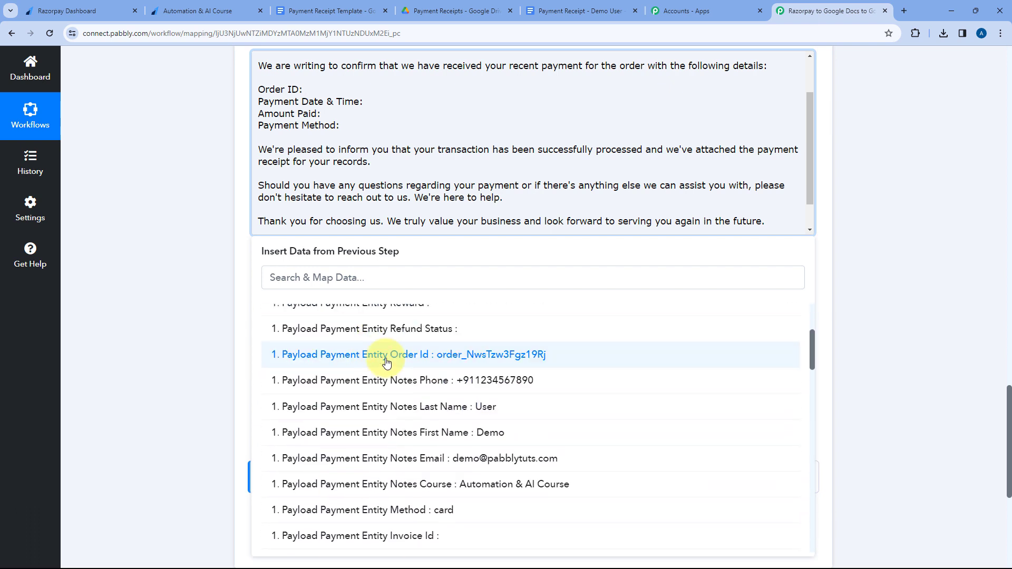
click(386, 362)
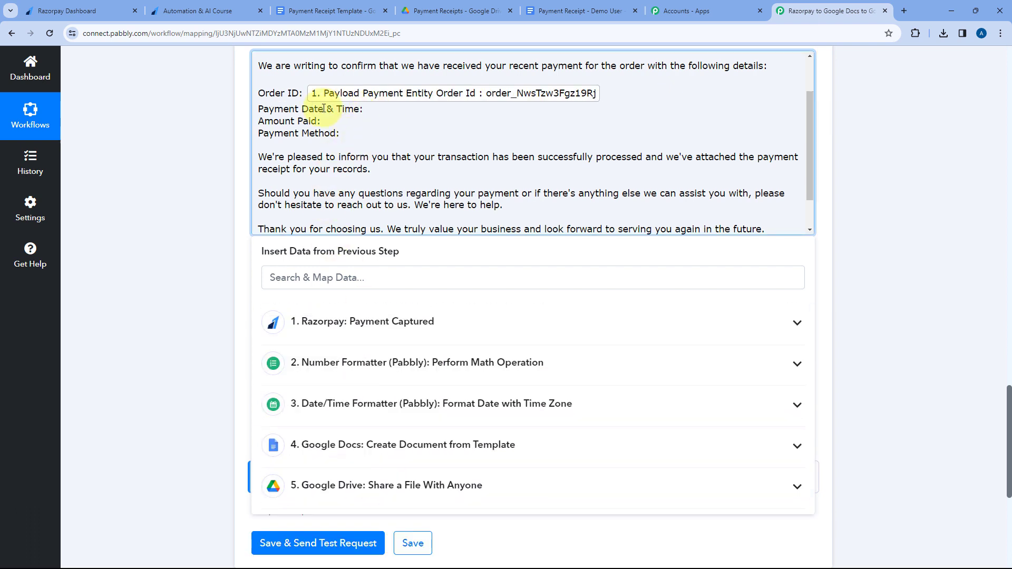
Map the Date/Time Formatter's Result after "Payment Date & Time:" in the email content.
click(366, 109)
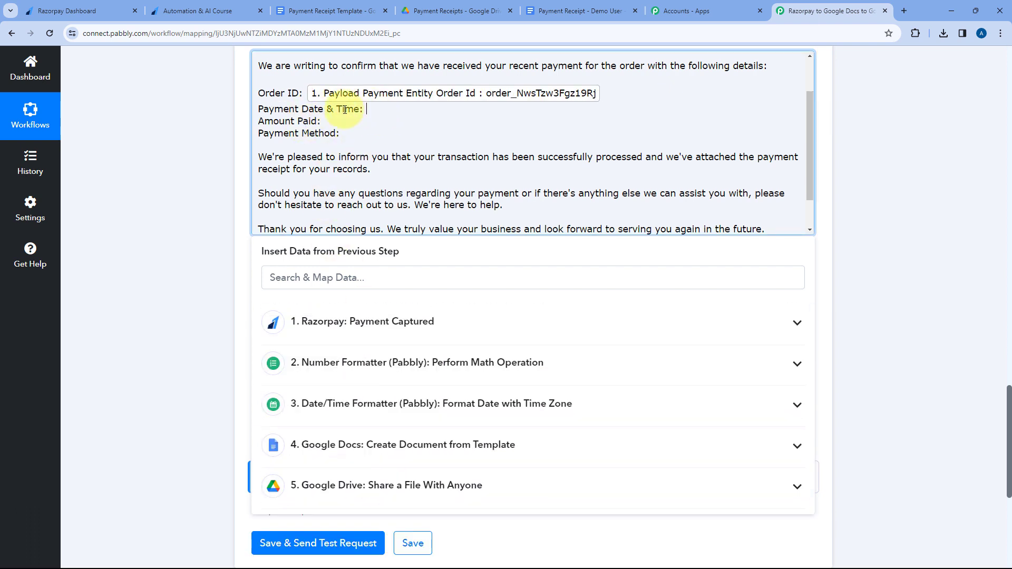
click(360, 403)
scroll(338, 432, down, 1)
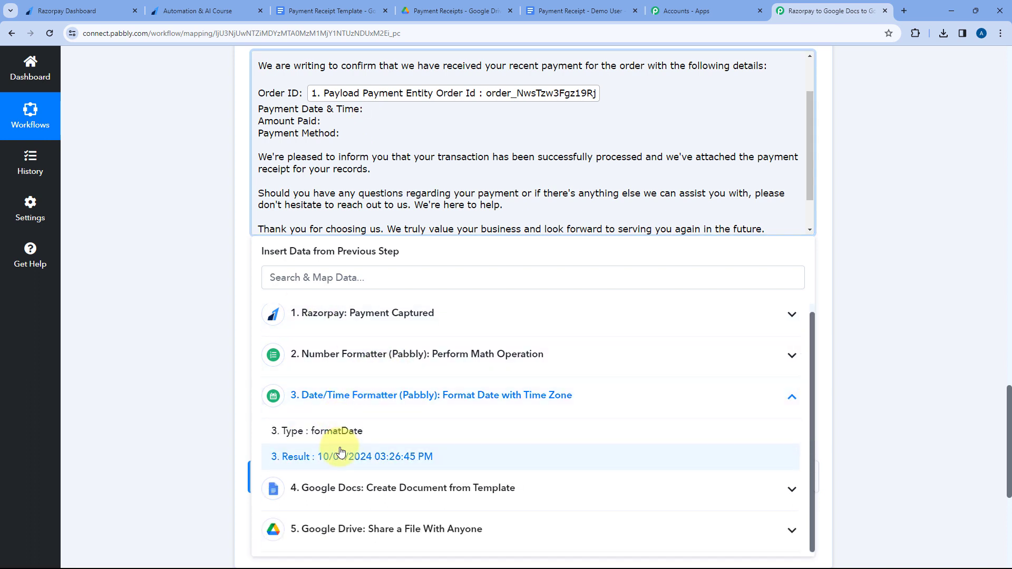
click(340, 455)
Fill the Amount Paid line with Razorpay's mapped Payment Entity Currency, the Number Formatter's Result and "/-".
click(414, 128)
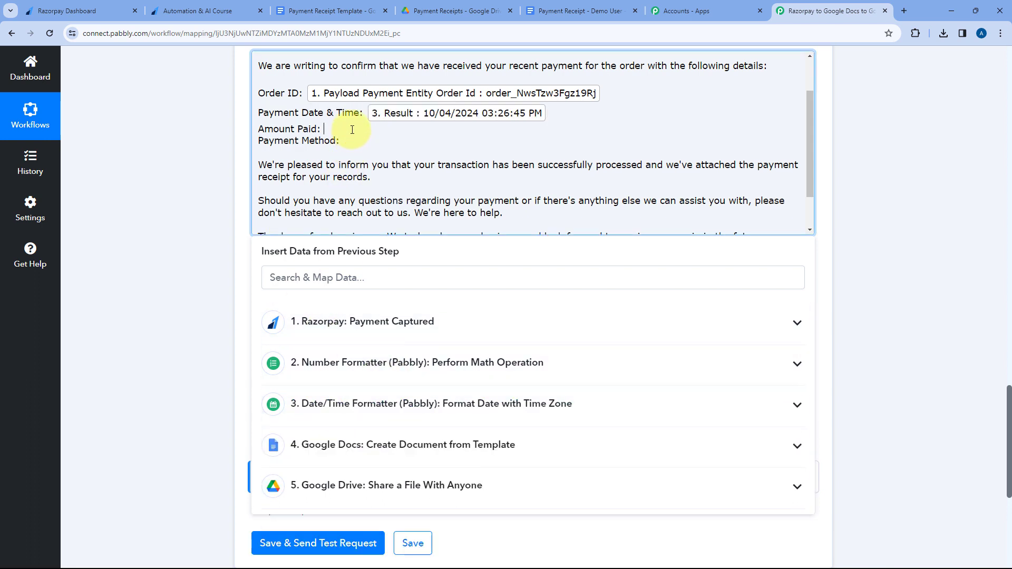
double_click(367, 322)
click(368, 362)
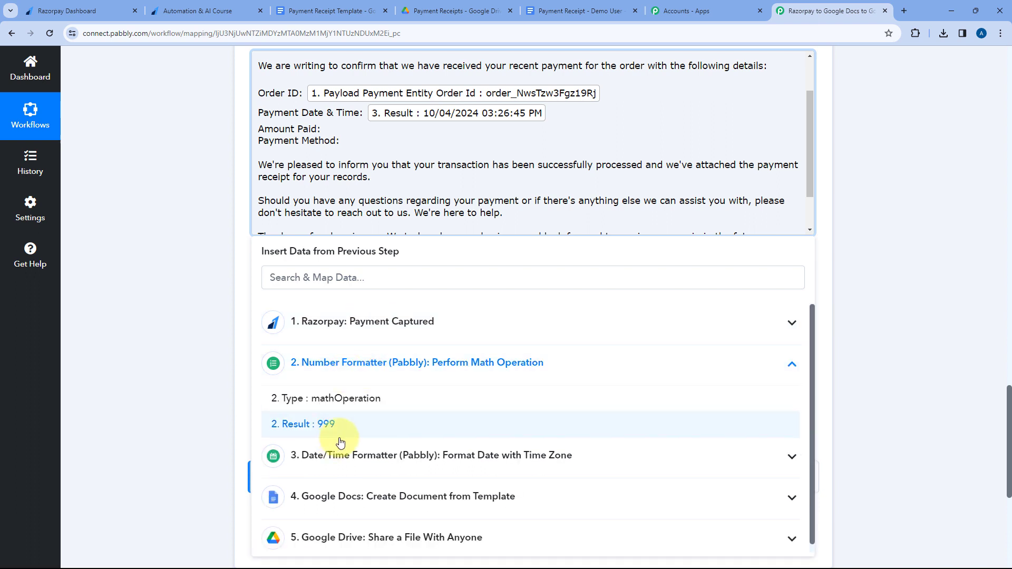
click(338, 424)
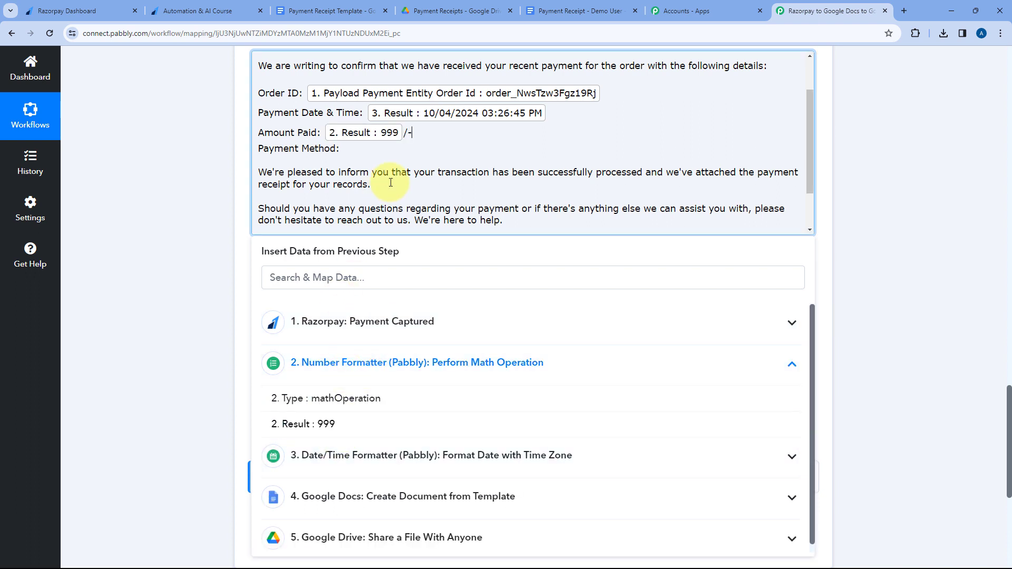
click(384, 321)
scroll(376, 373, down, 3)
scroll(376, 373, down, 7)
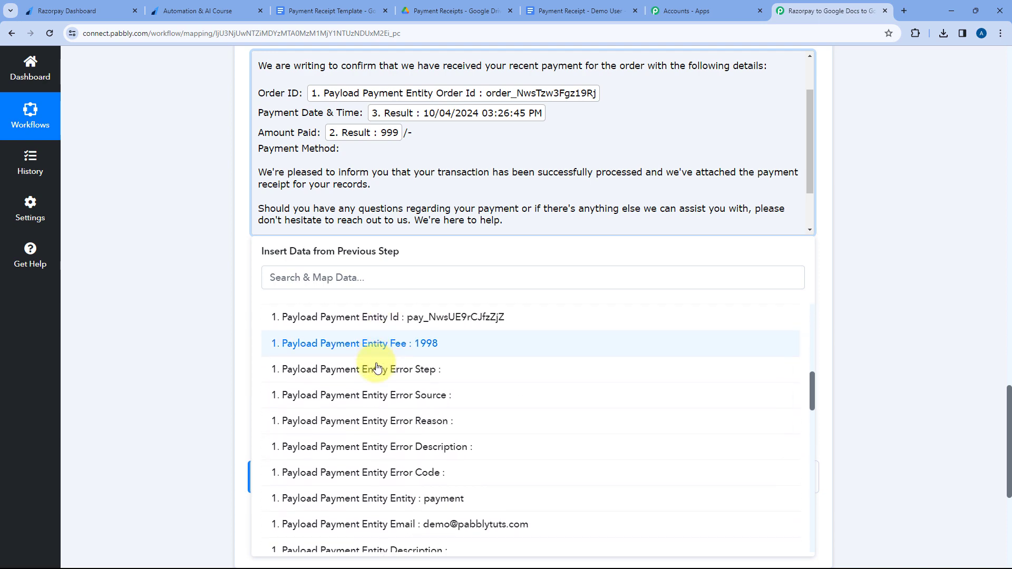
click(376, 369)
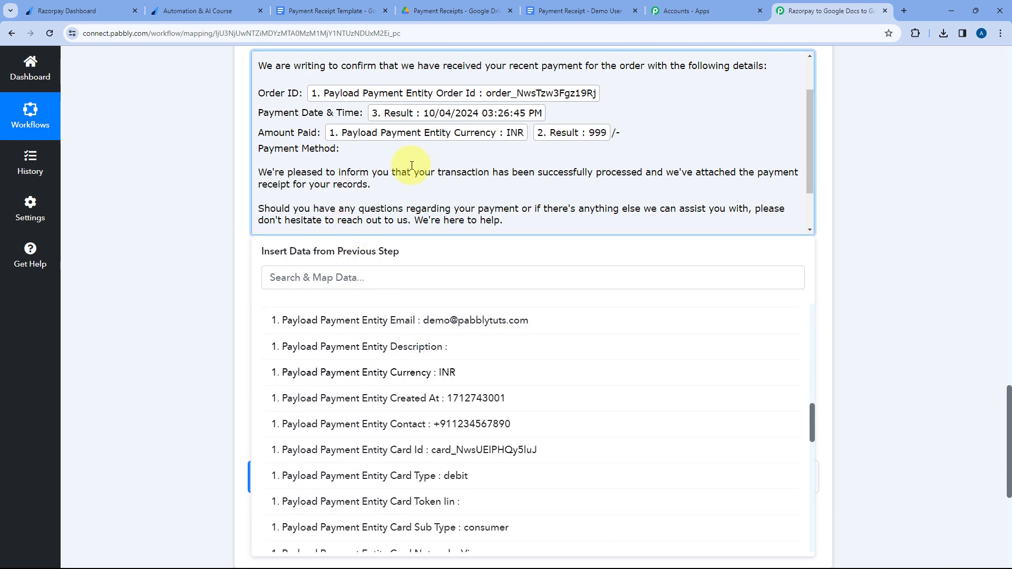
Map Razorpay's Payload Payment Entity Method after "Payment Method:" in the email content.
click(398, 156)
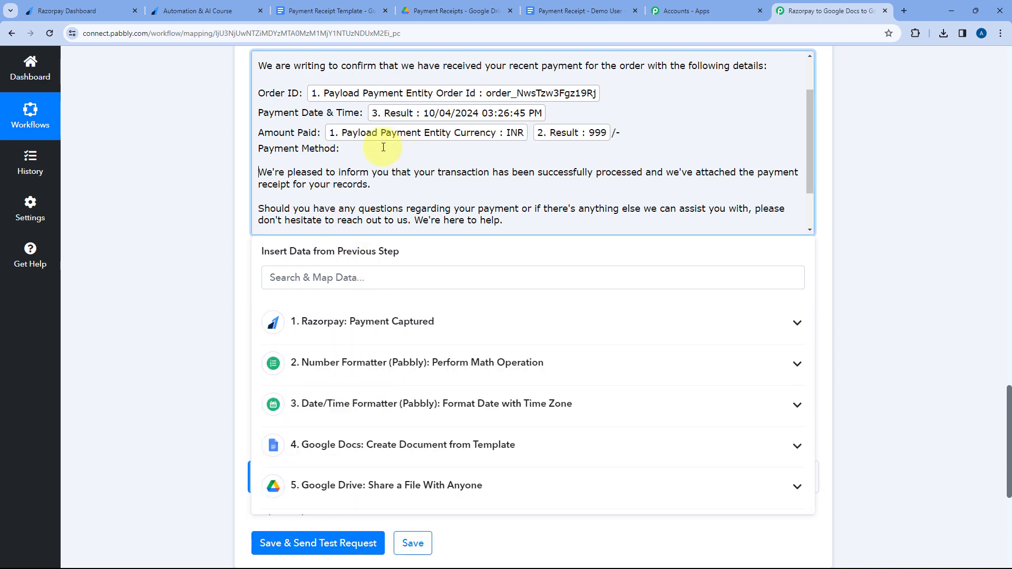
click(345, 322)
scroll(317, 361, down, 5)
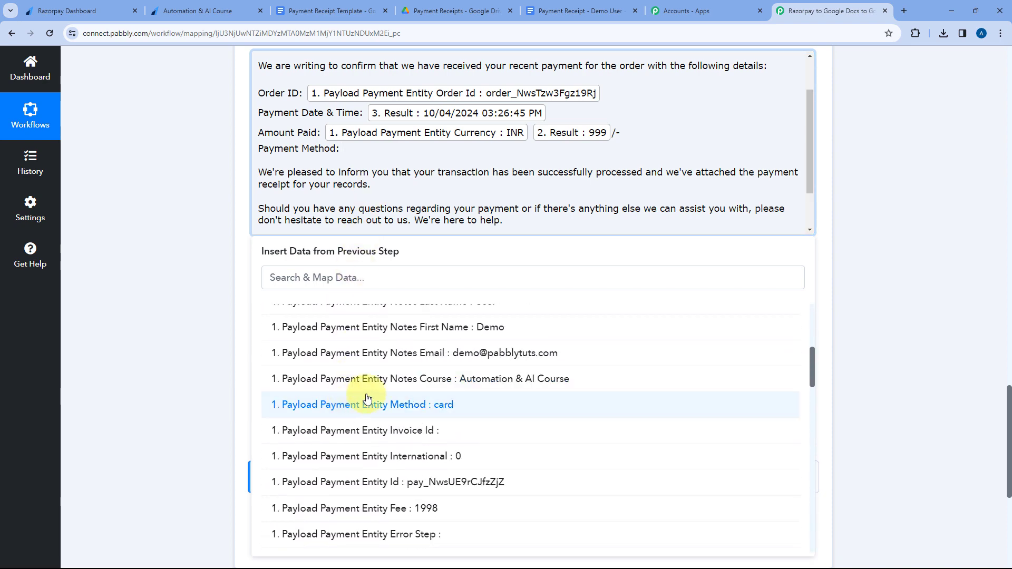
click(369, 406)
click(198, 193)
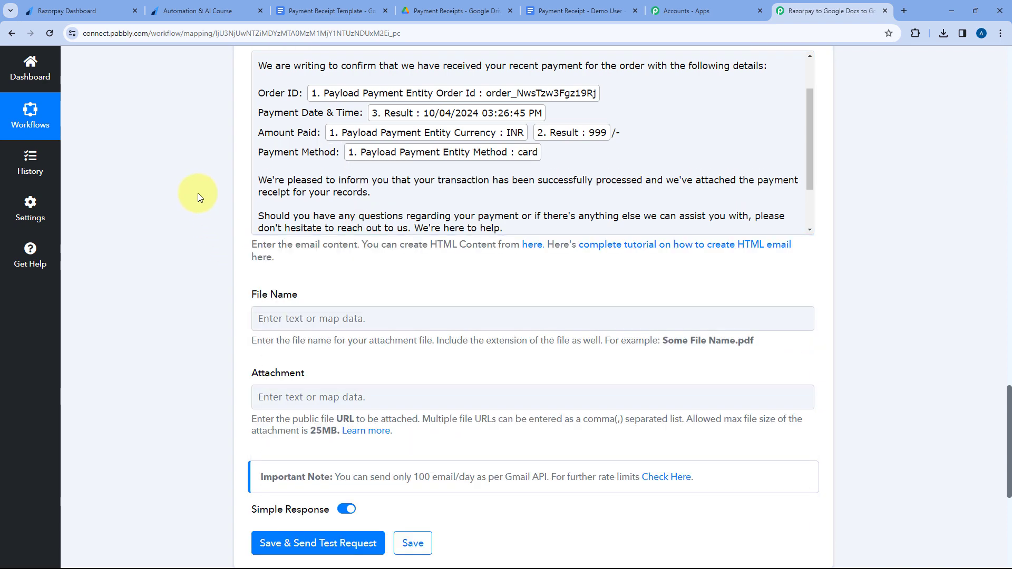
Review the finished email content and begin the attachment's file name with "Payment Receipt -".
scroll(260, 128, down, 1)
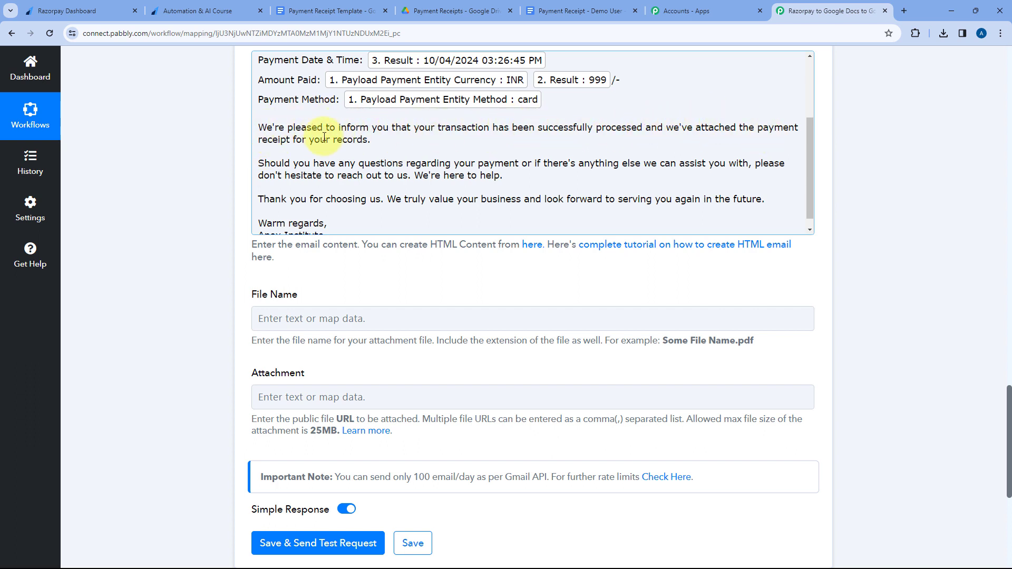
scroll(387, 143, down, 1)
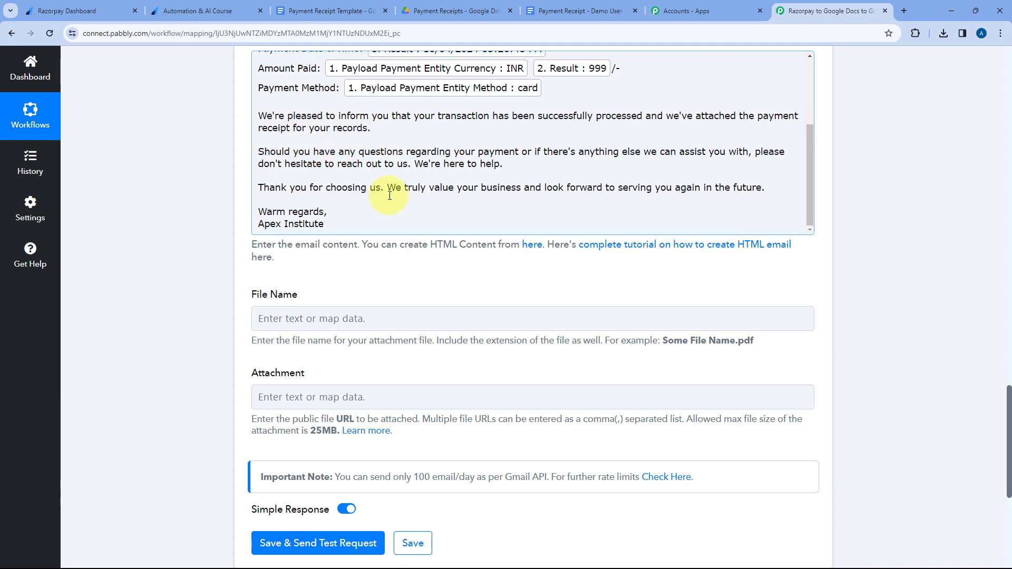
scroll(247, 182, up, 3)
scroll(257, 264, up, 5)
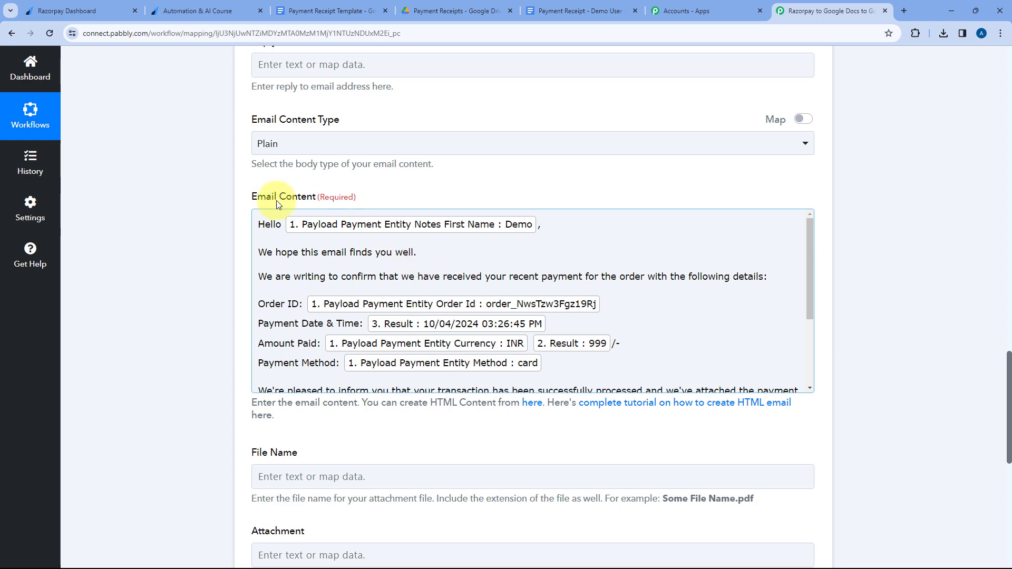
scroll(226, 222, down, 3)
scroll(227, 223, down, 3)
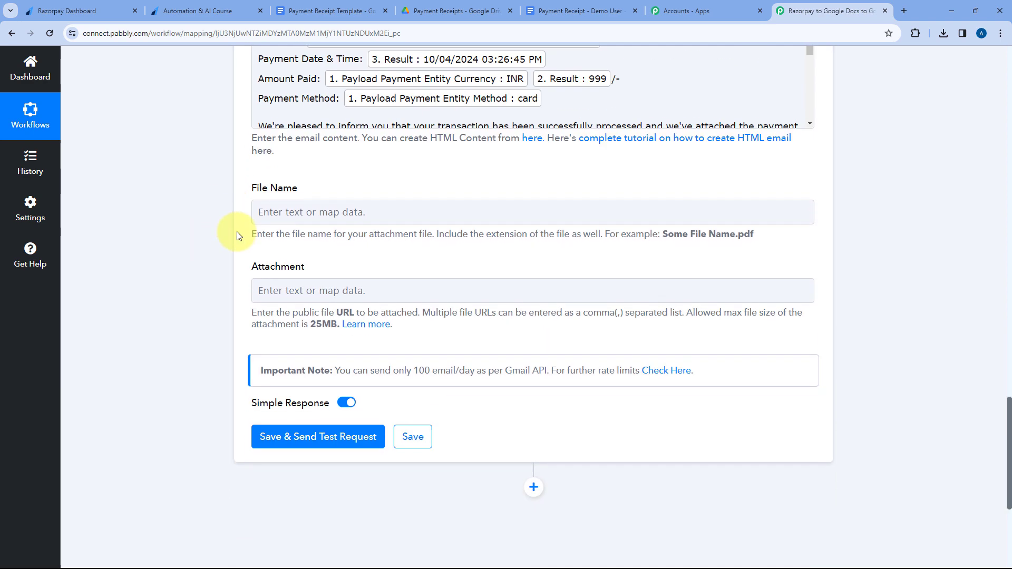
click(332, 160)
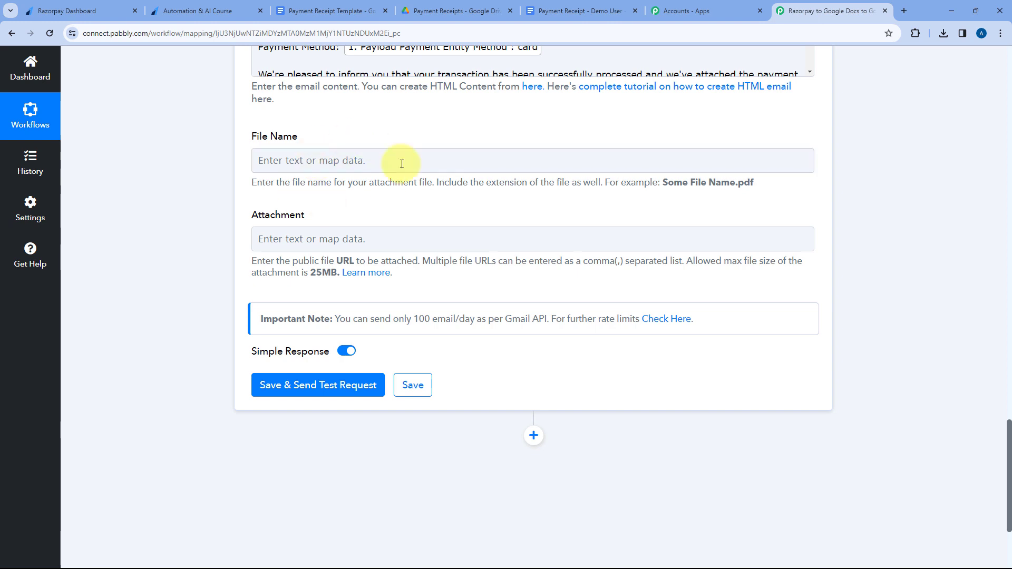
click(310, 160)
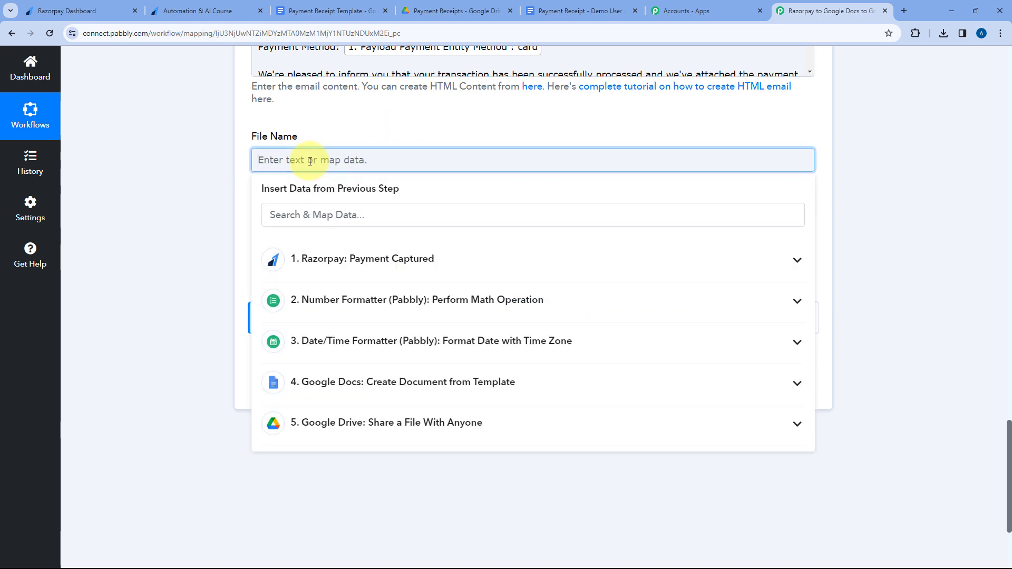
text(paymen r)
key(BackSpace)
key(ctrl+a)
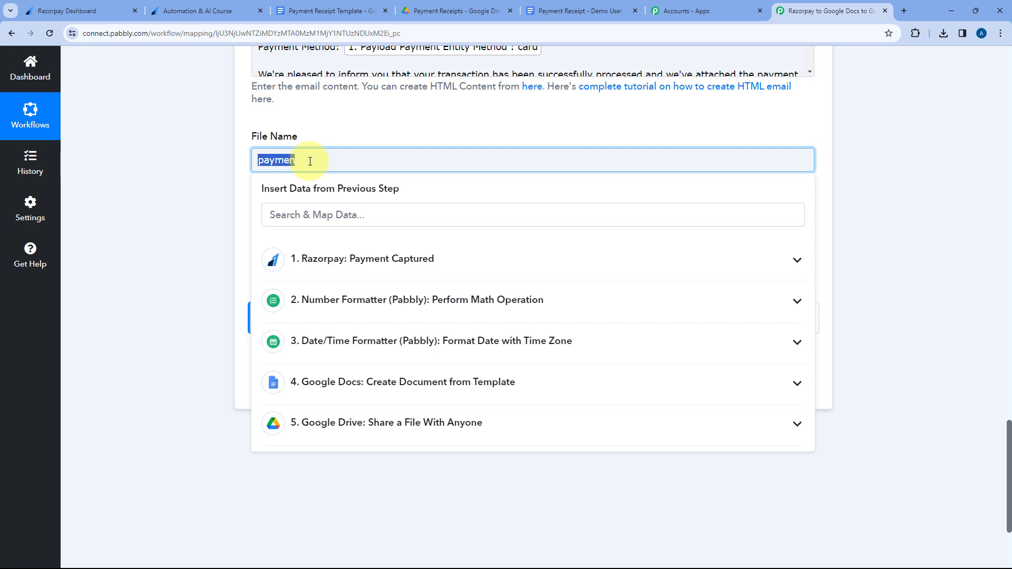
text(Payment Receipt -)
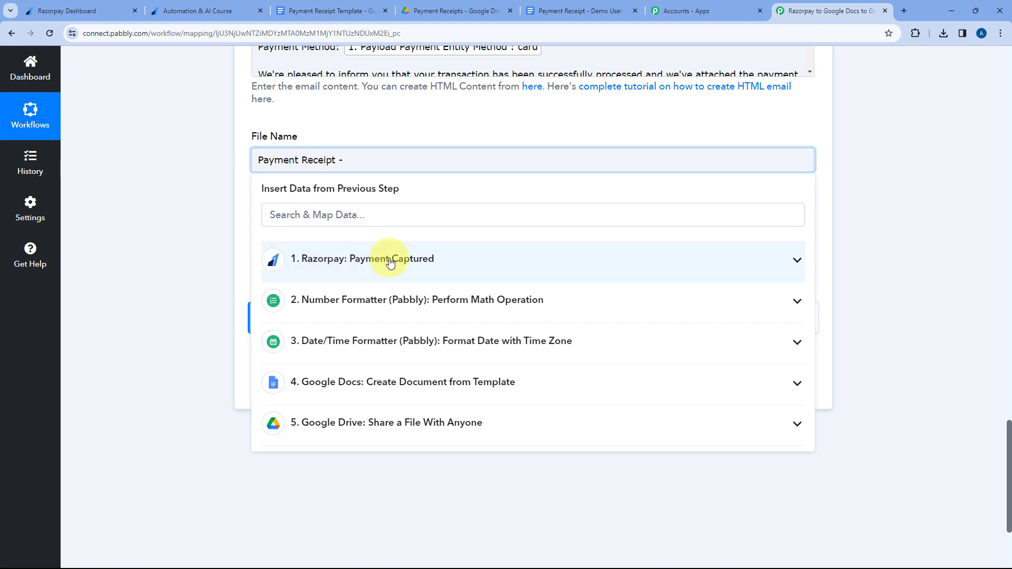
Add Razorpay's mapped Notes First Name and Notes Last Name to the attachment's file name.
click(389, 261)
scroll(413, 319, down, 3)
scroll(420, 367, down, 1)
click(420, 367)
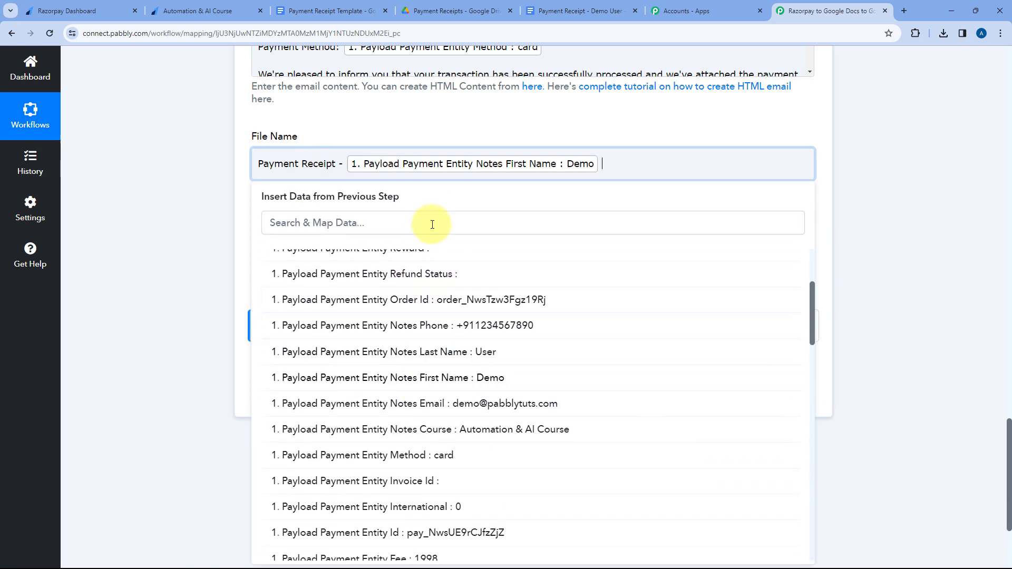
click(437, 342)
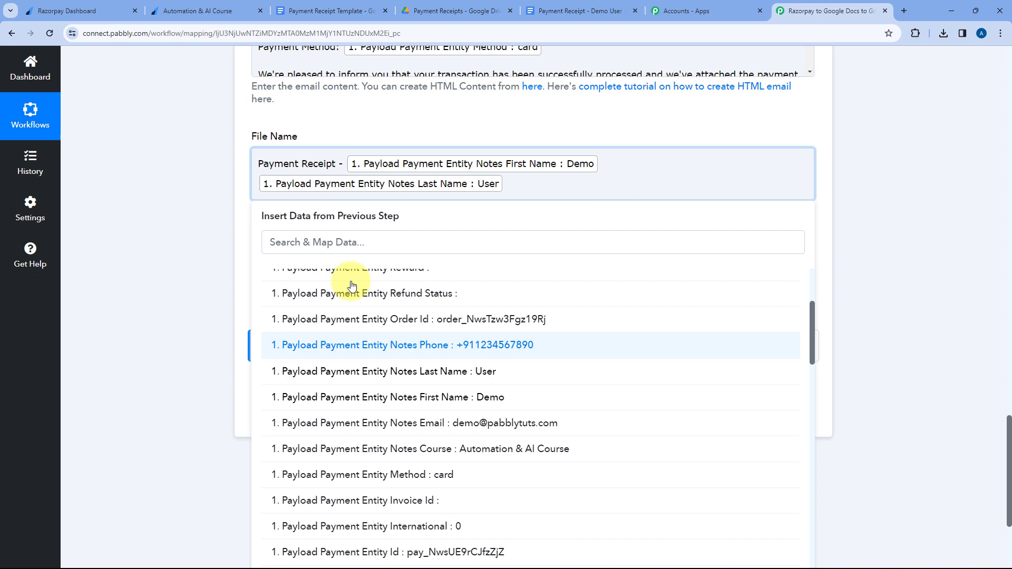
click(239, 165)
Append the ".pdf" extension to the attachment's file name, as the field's instructions require.
click(451, 208)
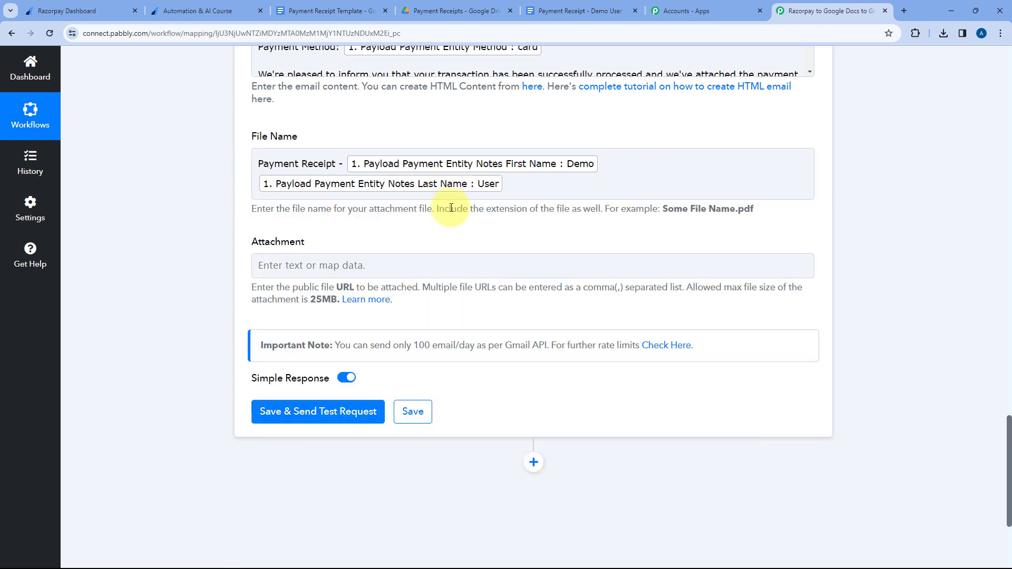
drag(439, 209, 565, 209)
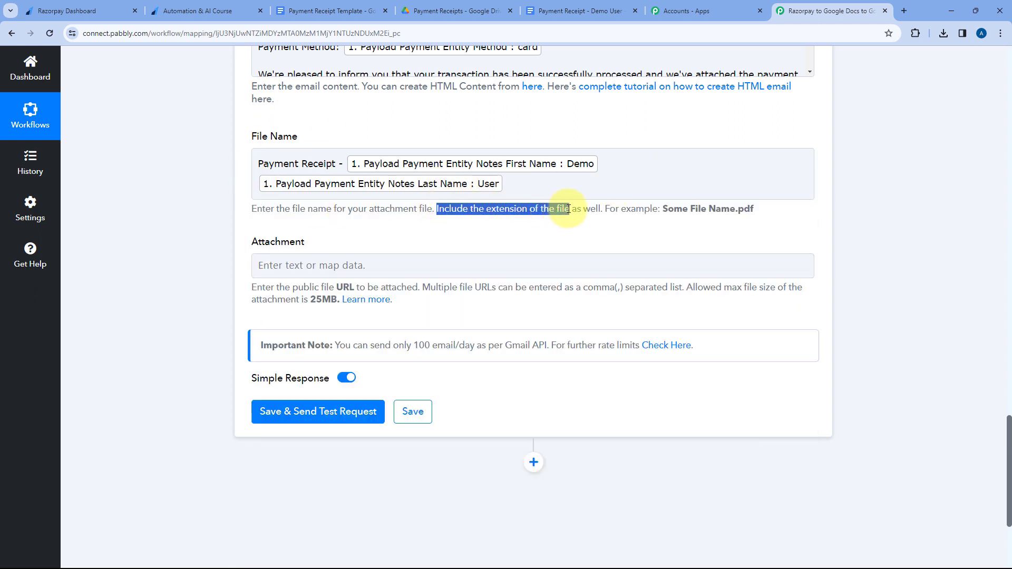
click(587, 186)
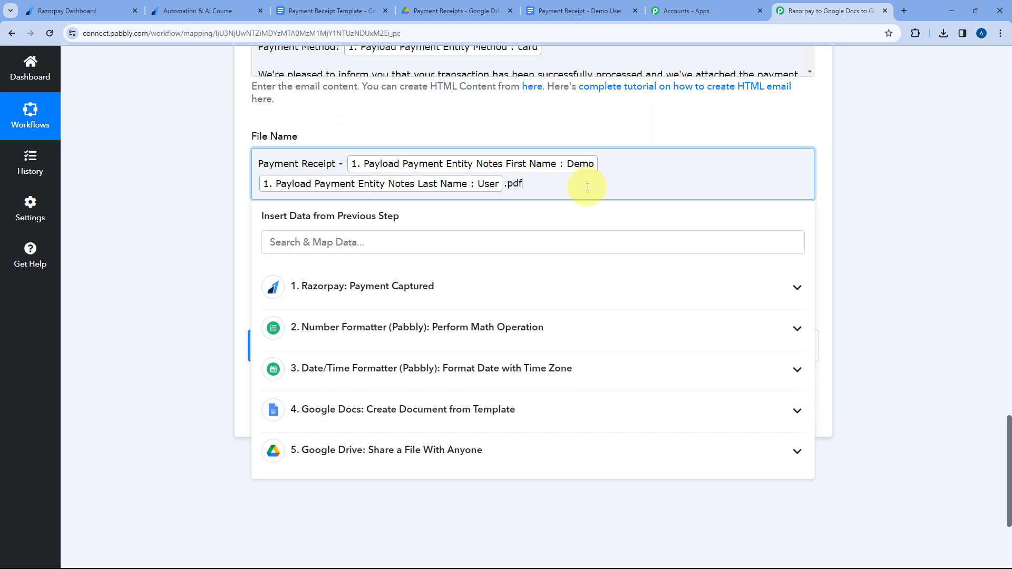
click(545, 118)
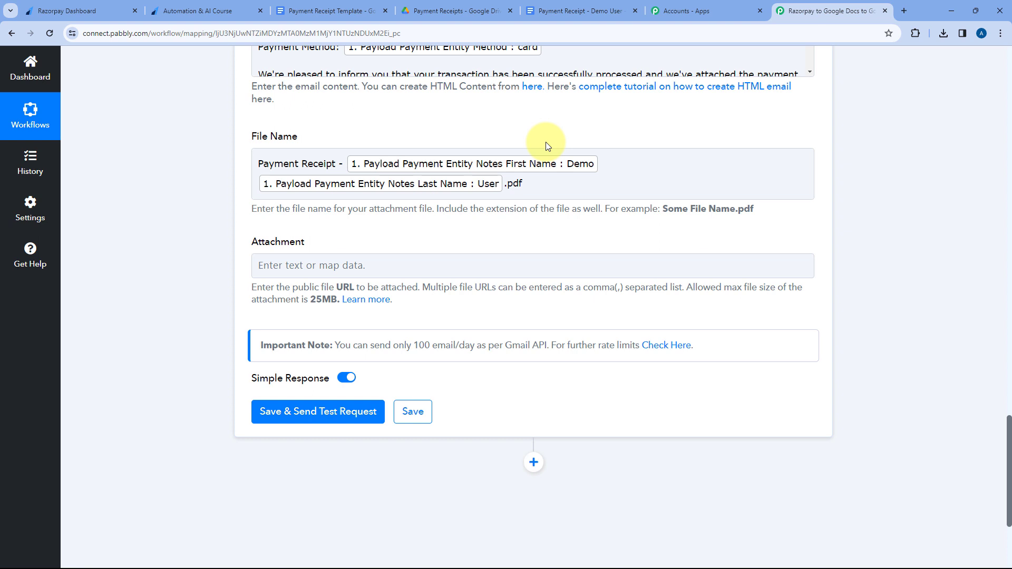
Map the Google Drive step's Res2 ExportLinks Application/pdf link as the email attachment and review the filled-in email fields.
scroll(546, 141, down, 1)
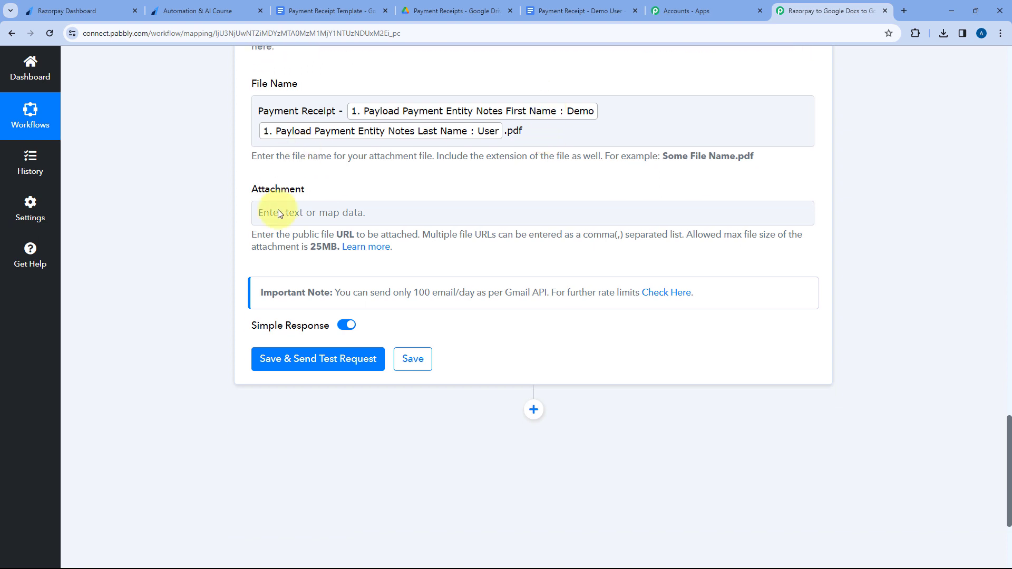
click(306, 210)
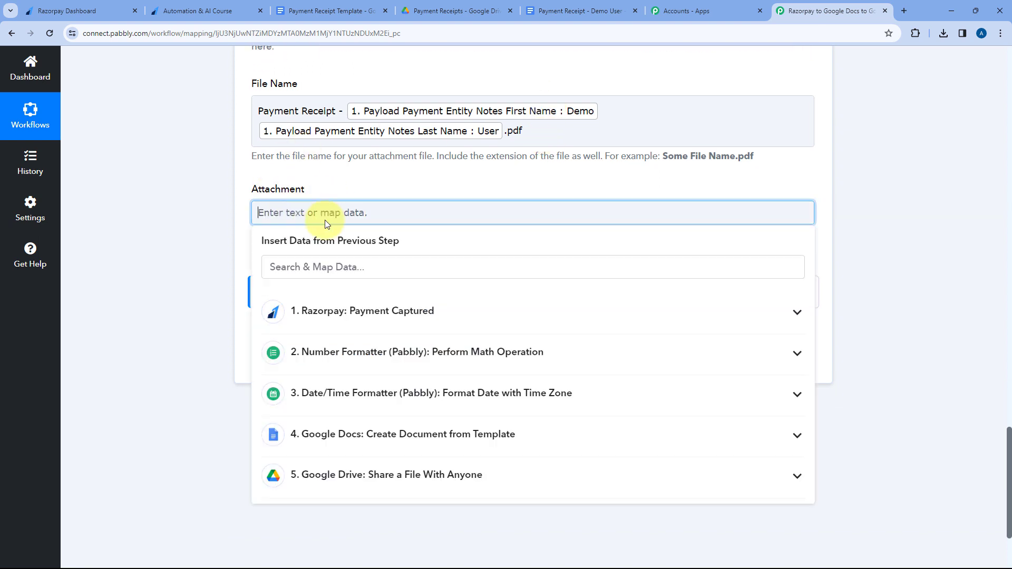
scroll(369, 195, down, 1)
scroll(371, 196, down, 1)
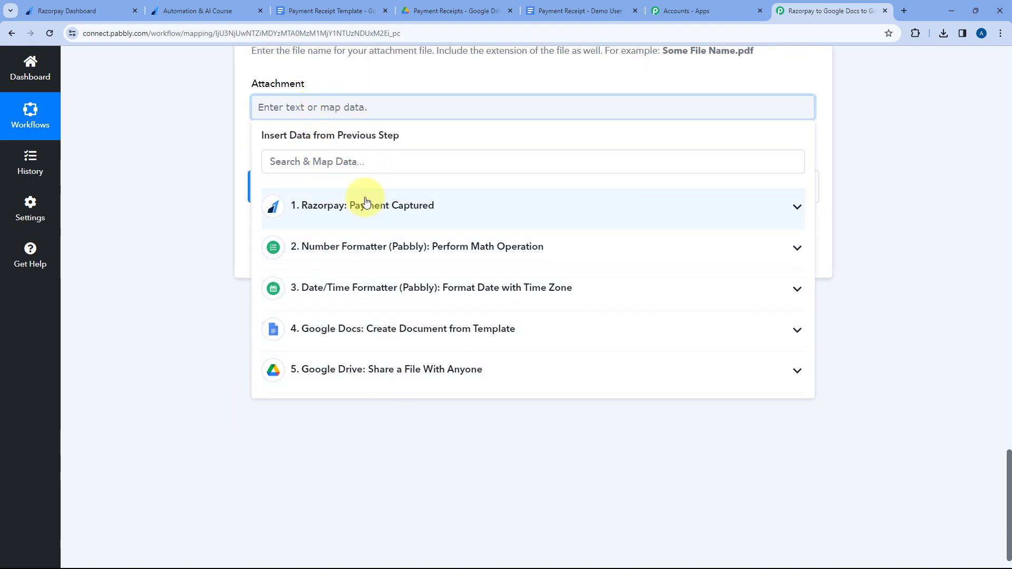
click(454, 368)
scroll(414, 343, down, 5)
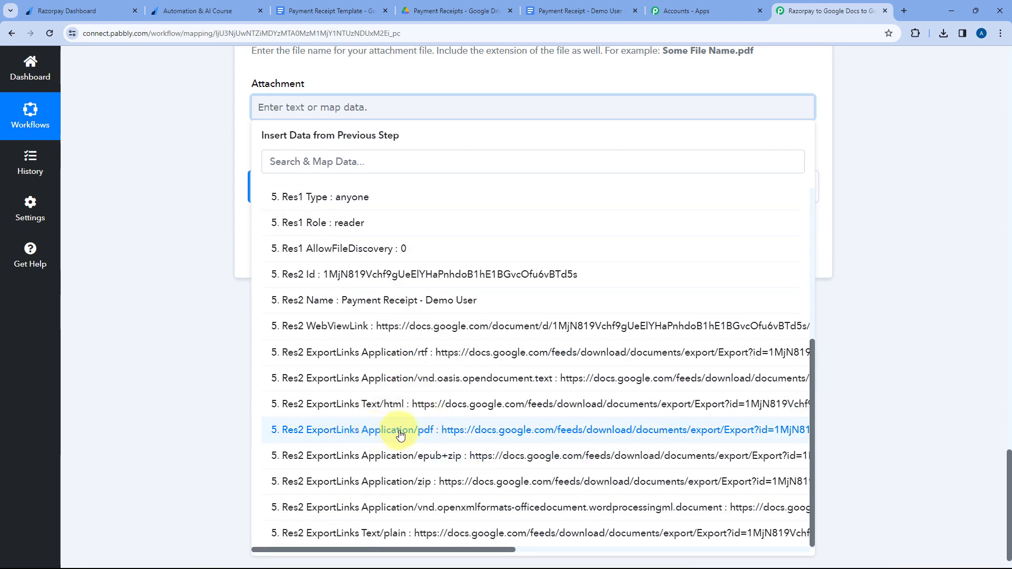
click(411, 430)
click(238, 129)
scroll(237, 137, up, 4)
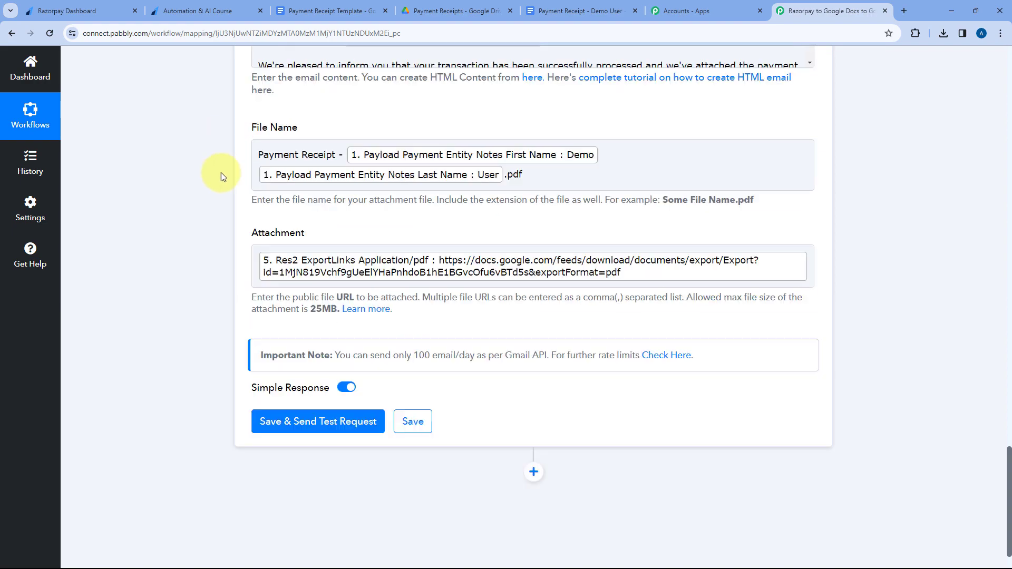
scroll(411, 216, up, 6)
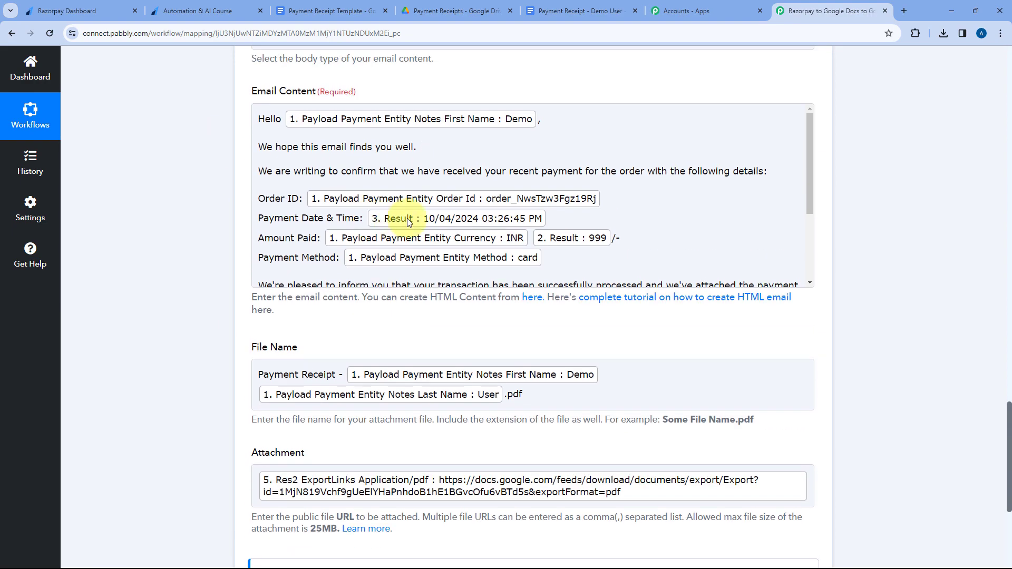
Save the Gmail Send Email step with a test request and review its response and mapped email fields.
scroll(216, 208, down, 10)
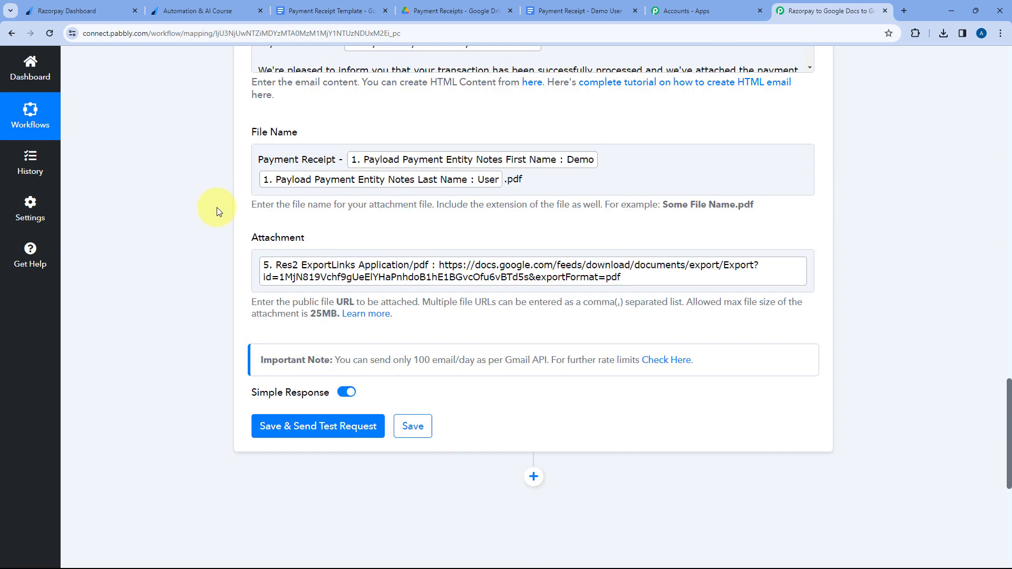
click(327, 222)
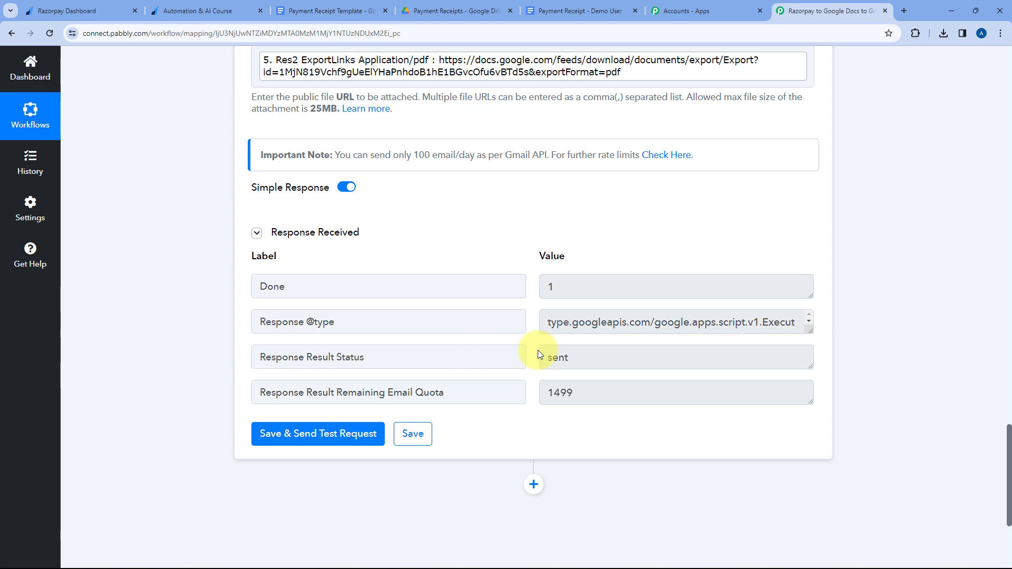
scroll(553, 287, up, 10)
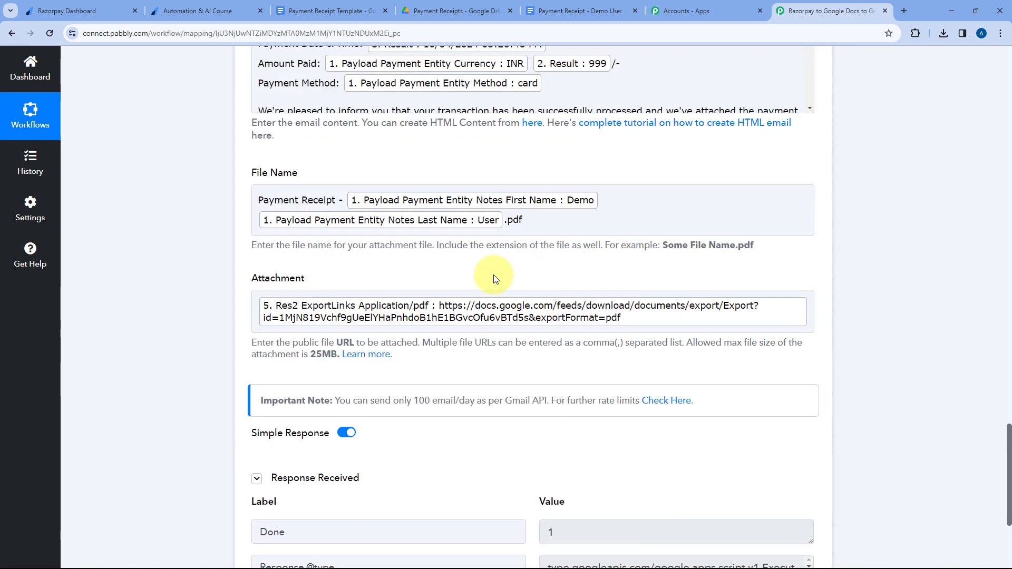
scroll(254, 202, down, 2)
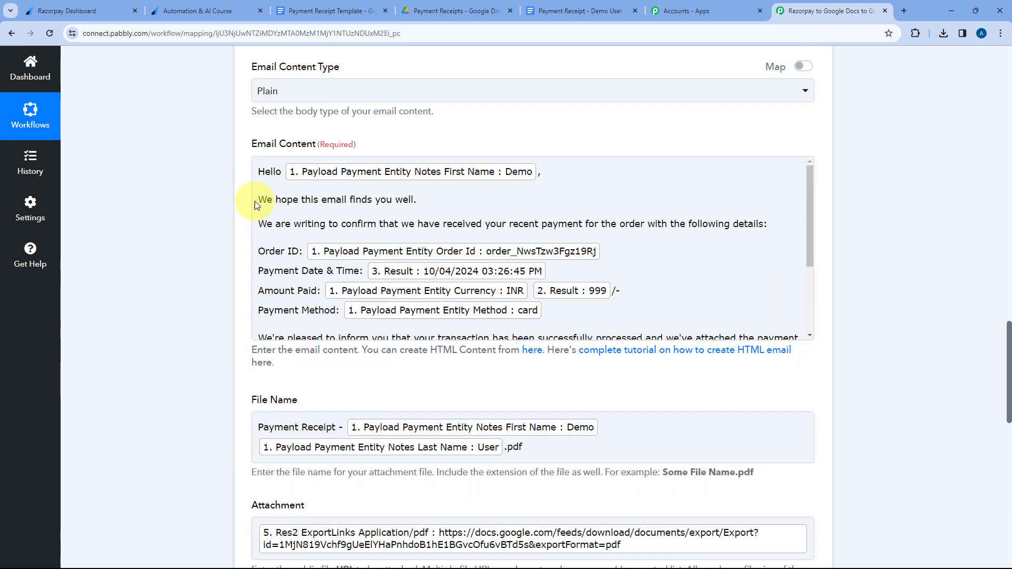
scroll(255, 202, down, 3)
scroll(394, 196, up, 7)
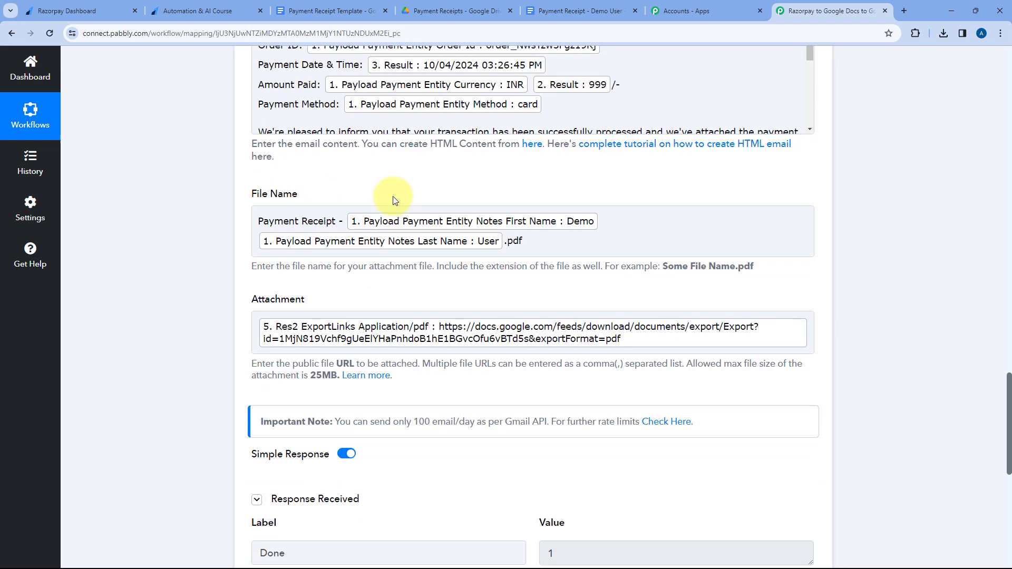
scroll(389, 202, up, 9)
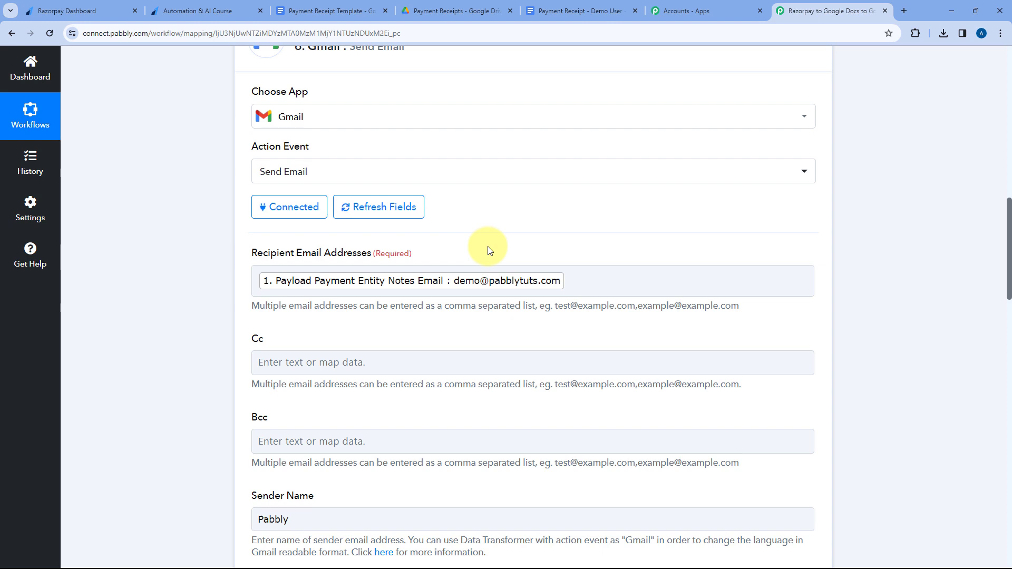
Switch to Gmail in a new browser tab and open the received "Payment Receipt from Pabbly" email.
click(903, 12)
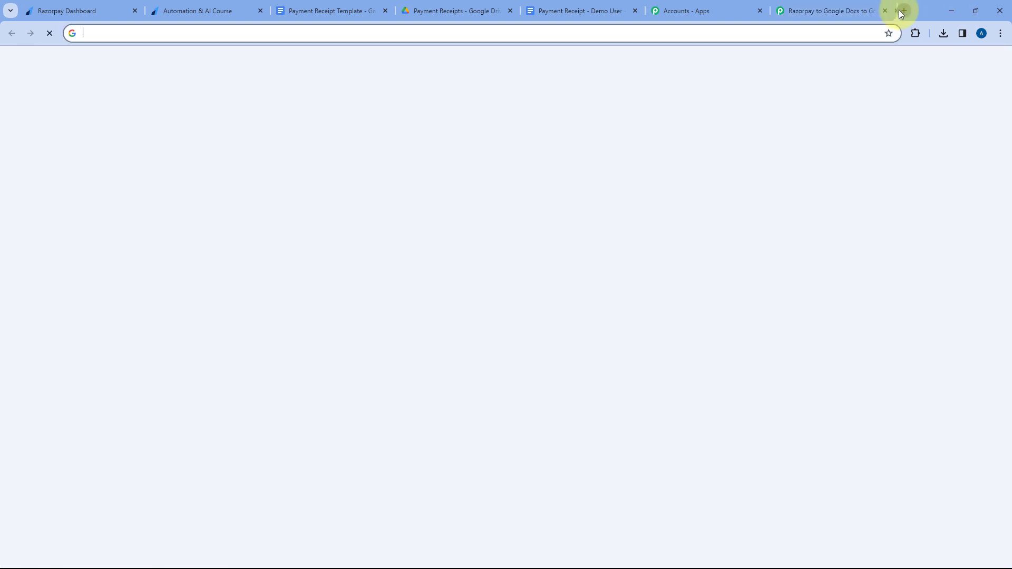
text(ma)
key(Return)
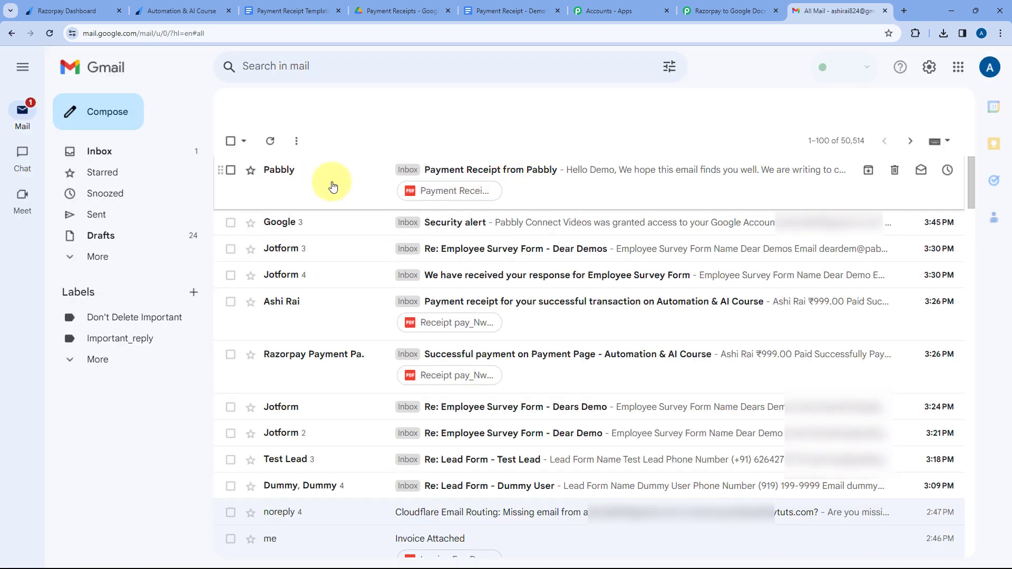
click(337, 183)
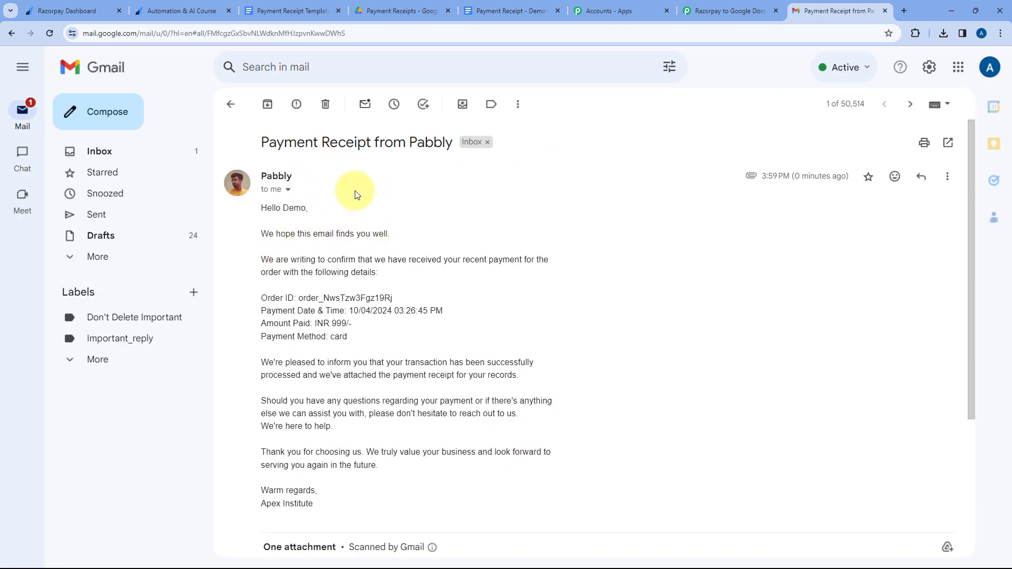
Compare the received email's sender name and subject with those set in the Pabbly Connect Gmail step.
double_click(276, 177)
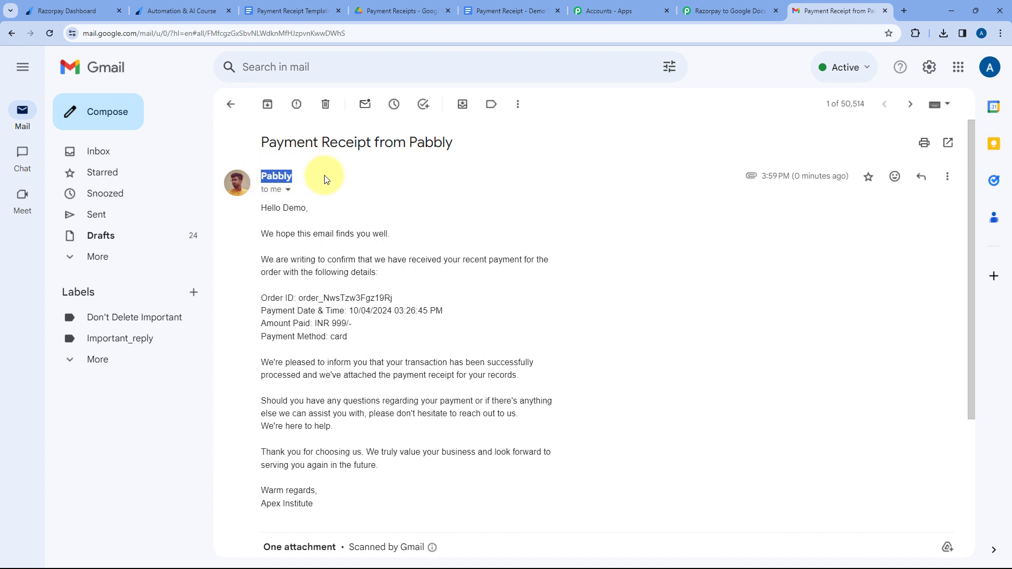
drag(262, 141, 456, 141)
click(706, 7)
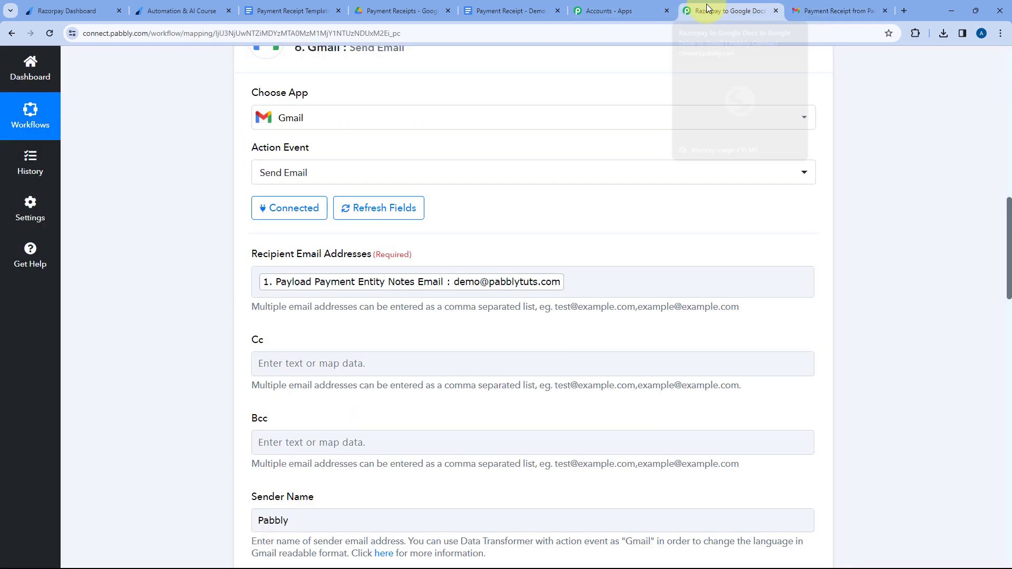
scroll(464, 230, down, 3)
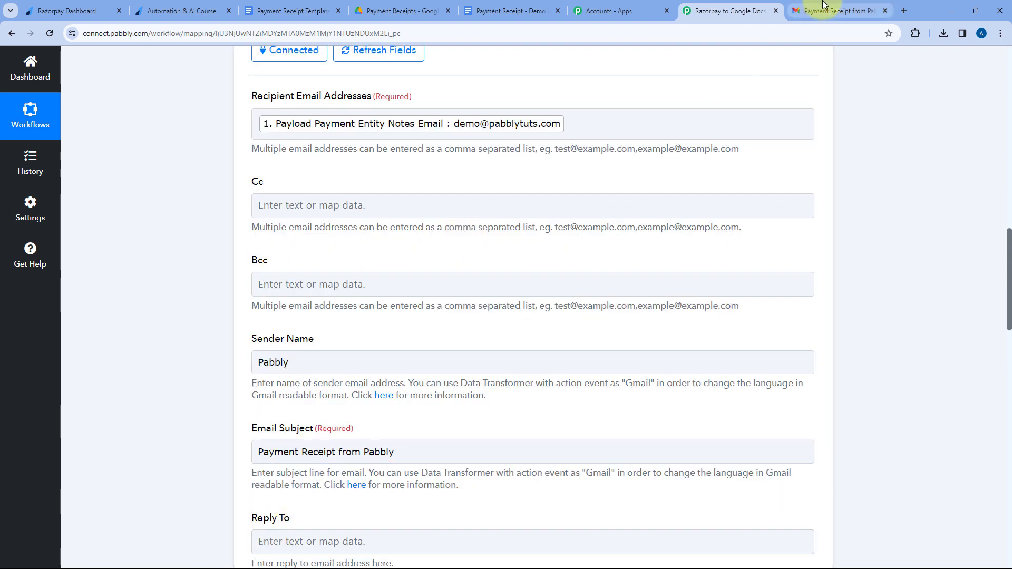
click(824, 4)
Check the email's greeting, introductory text and payment details, including order ID, date and time, amount and payment method.
scroll(285, 210, down, 1)
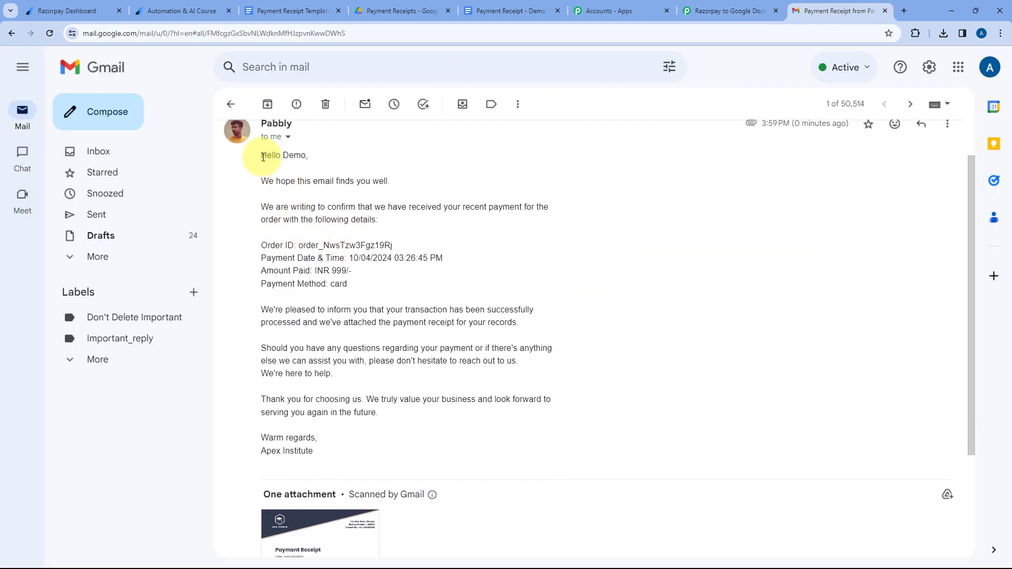
drag(263, 157, 301, 152)
click(298, 153)
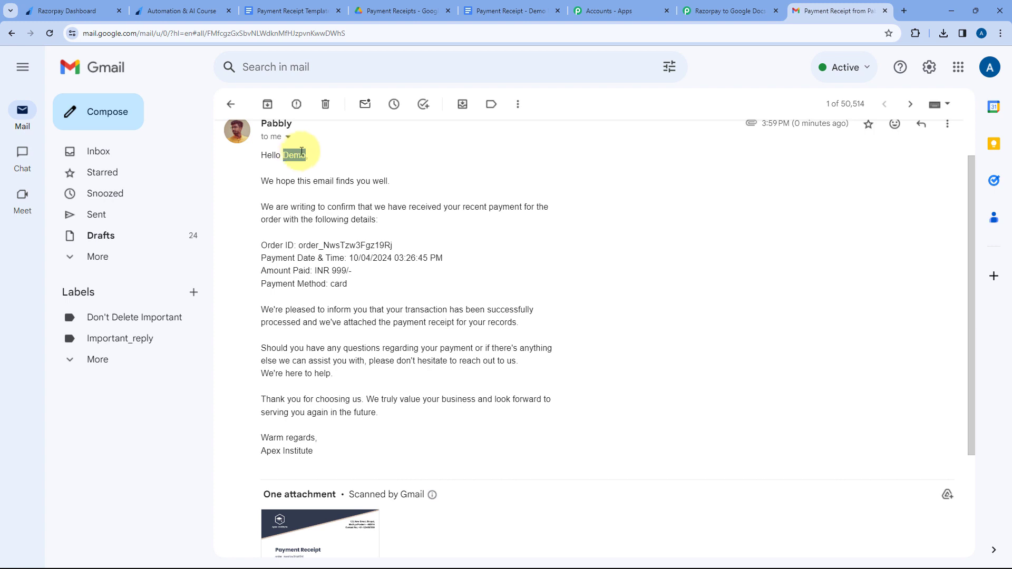
scroll(289, 185, down, 1)
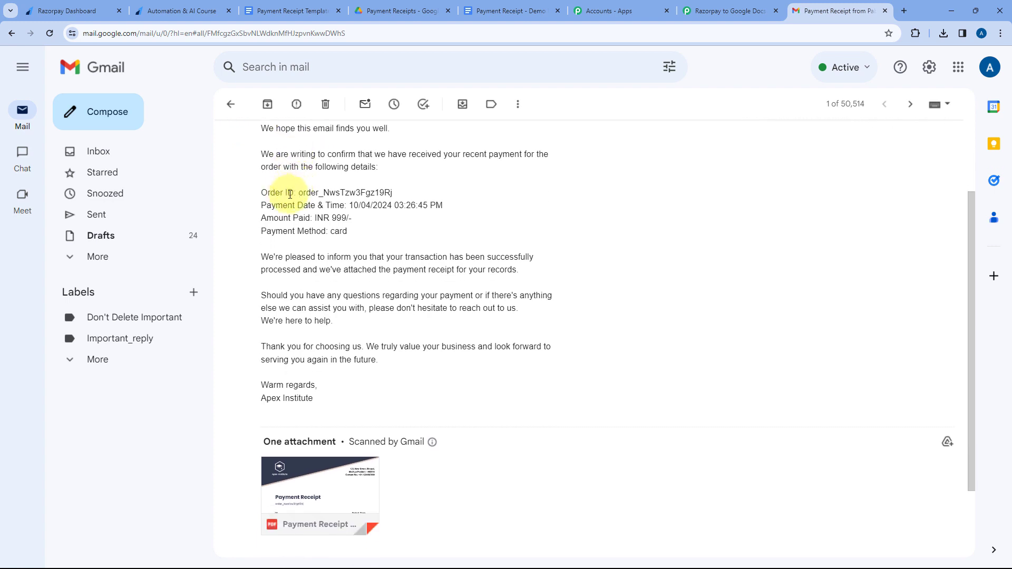
drag(262, 129, 397, 169)
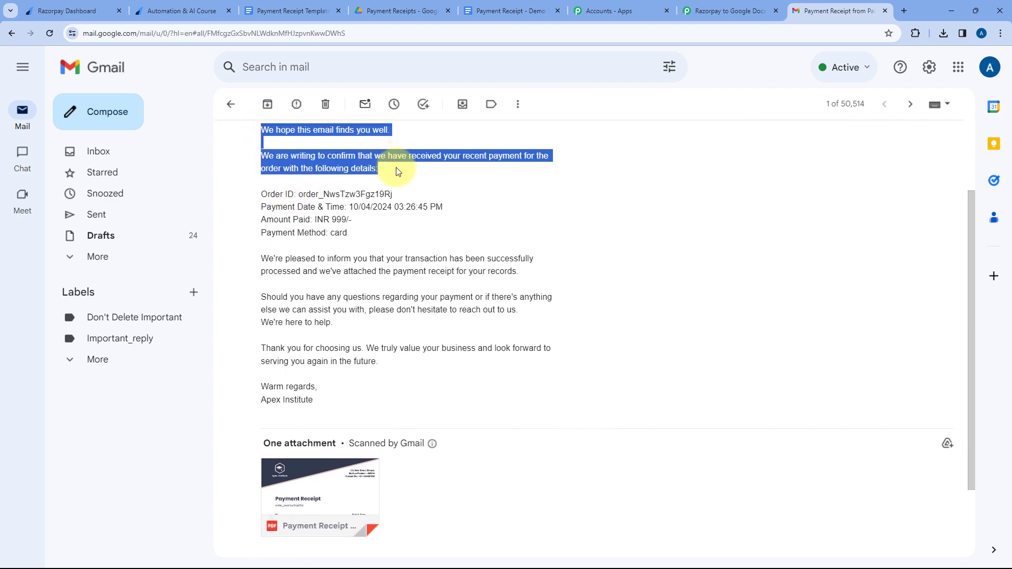
drag(261, 194, 355, 235)
click(360, 235)
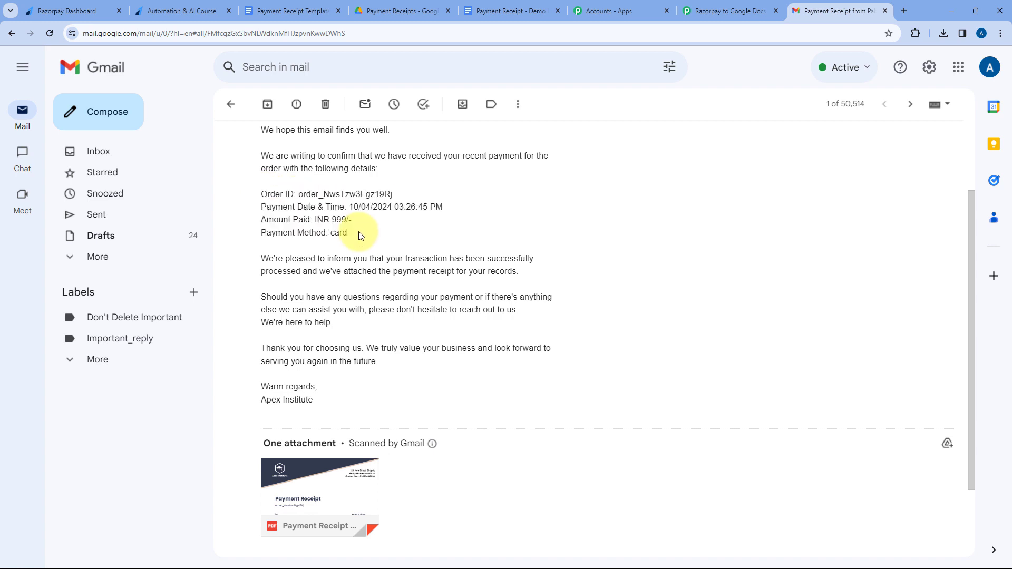
scroll(360, 235, down, 2)
Open the attached payment receipt PDF, examine its contents, and return to the start of the Pabbly Connect workflow.
mouse_move(367, 374)
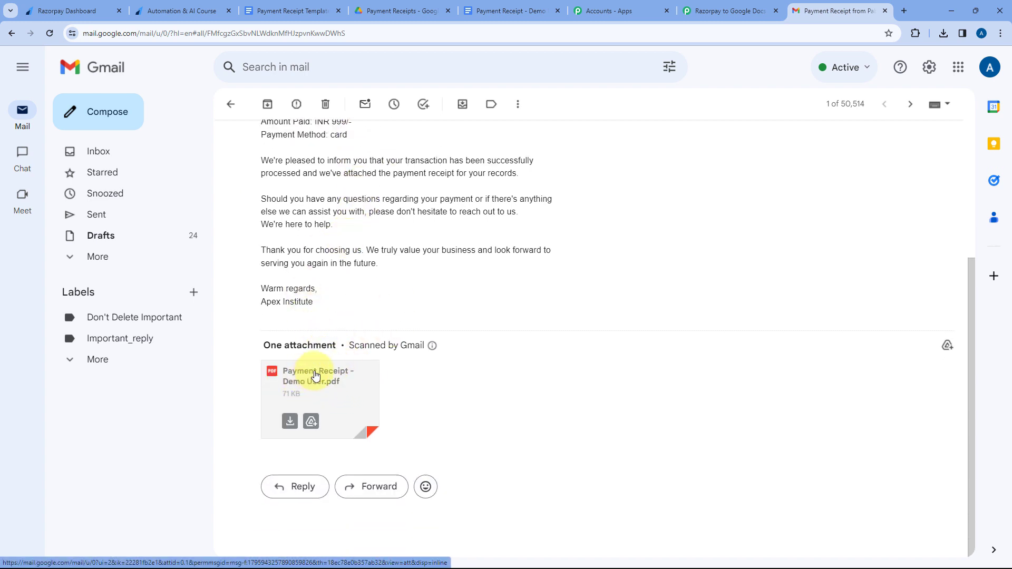
click(327, 383)
scroll(543, 247, down, 3)
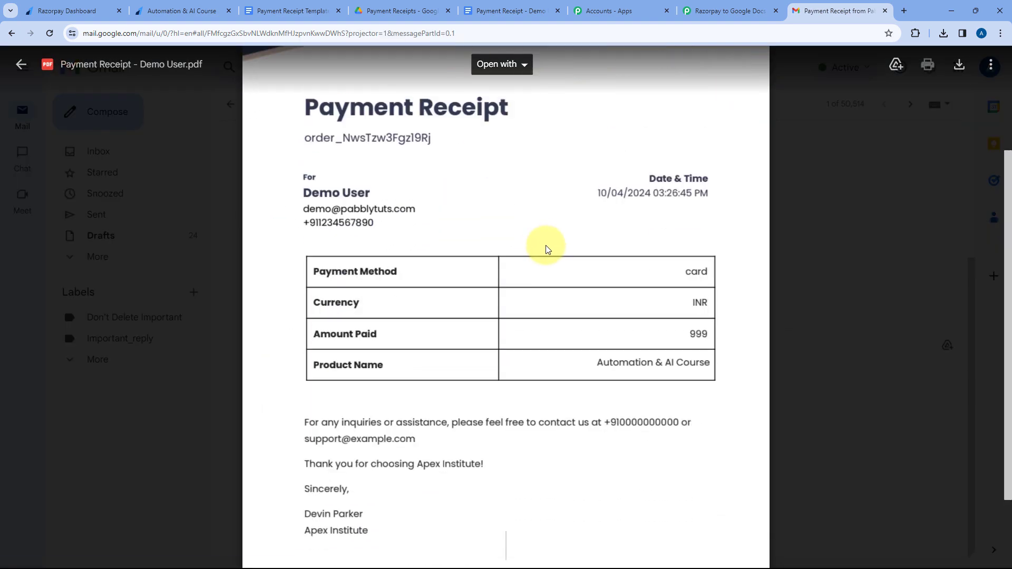
scroll(548, 247, down, 1)
scroll(523, 236, up, 5)
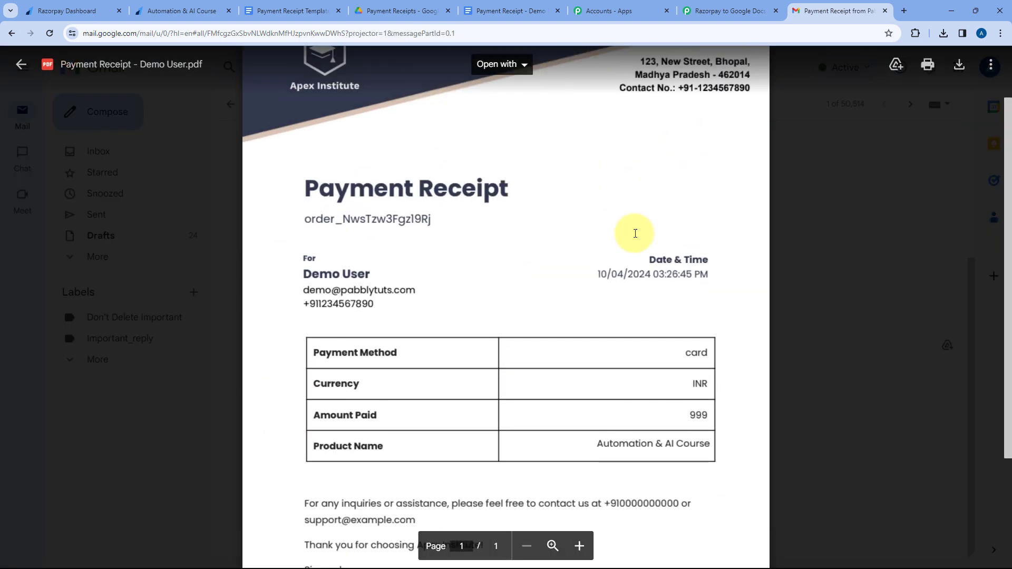
click(817, 213)
click(737, 6)
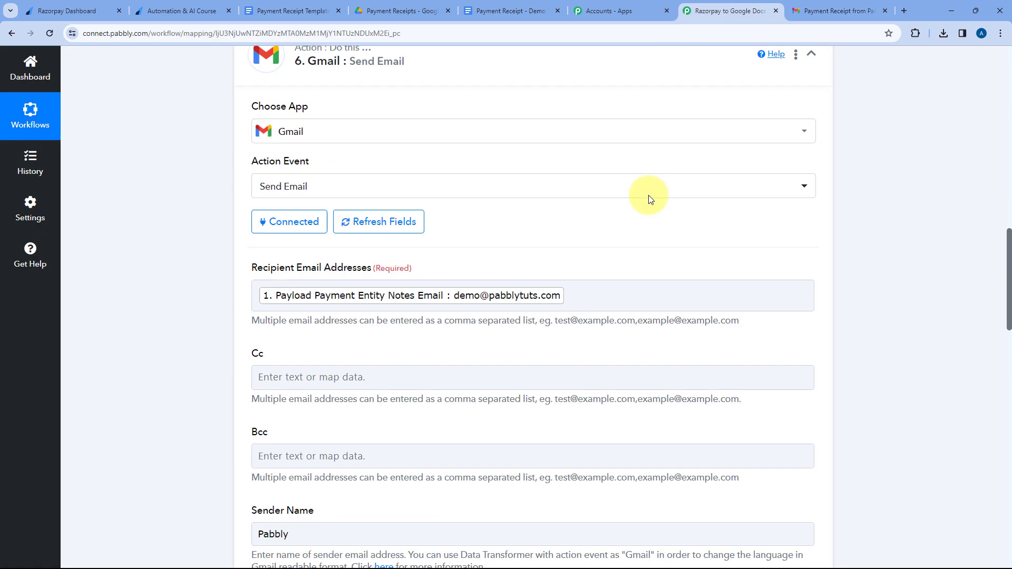
scroll(632, 295, up, 15)
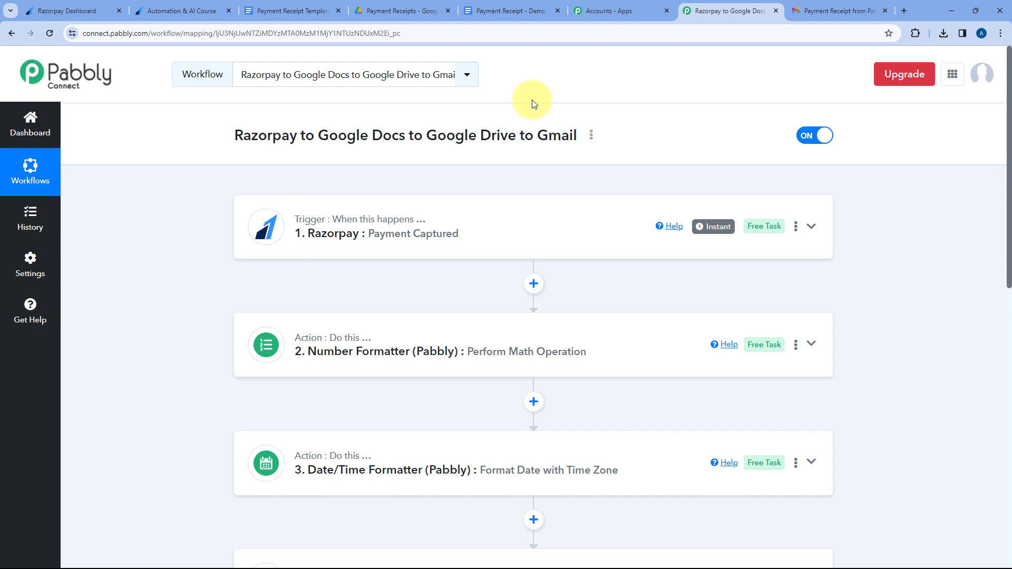
Reload the Razorpay "Automation & AI Course" payment page and enter the customer's first and last name.
click(179, 11)
click(53, 33)
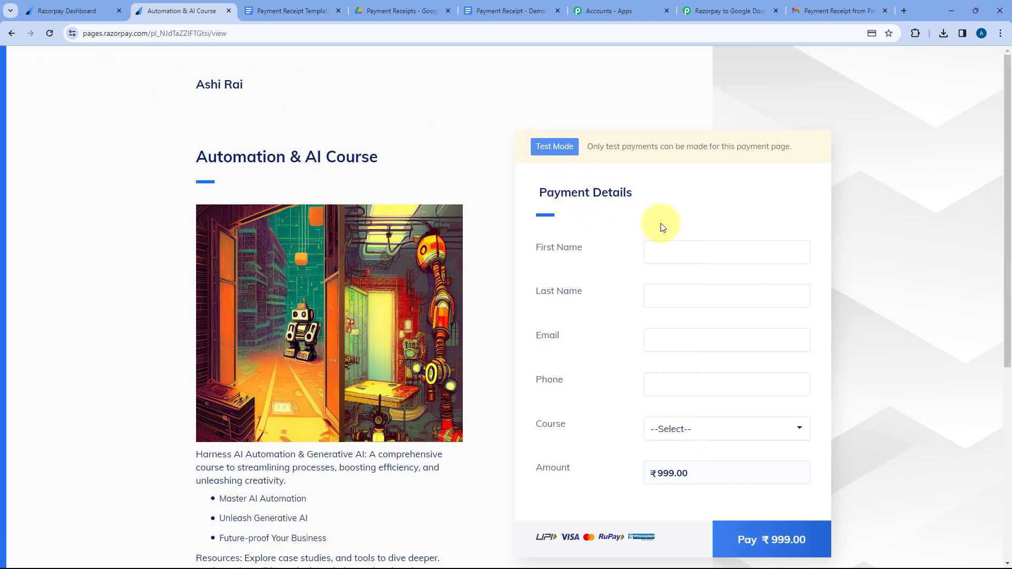
click(691, 244)
text(Test)
key(Tab)
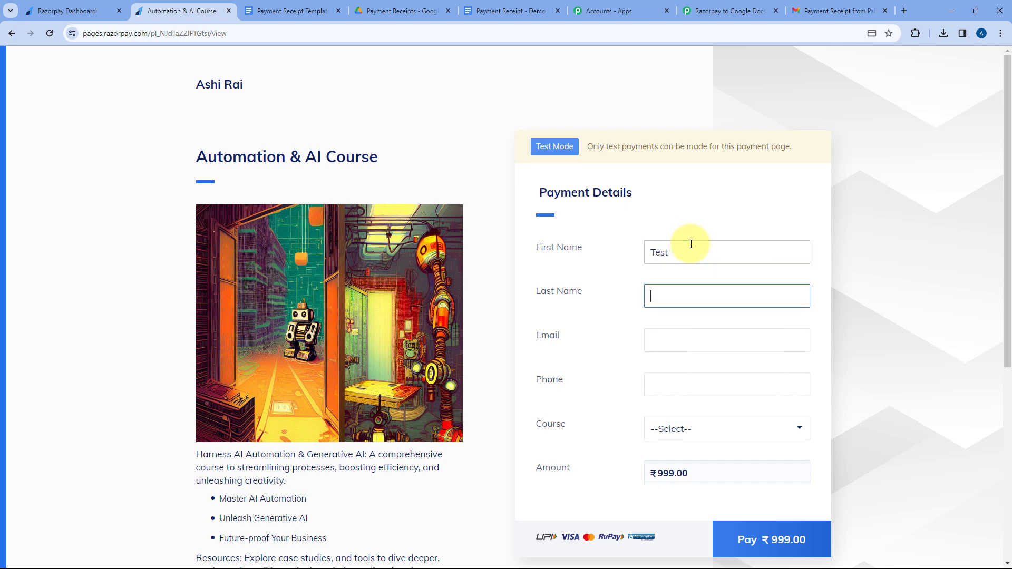
text(User)
key(Tab)
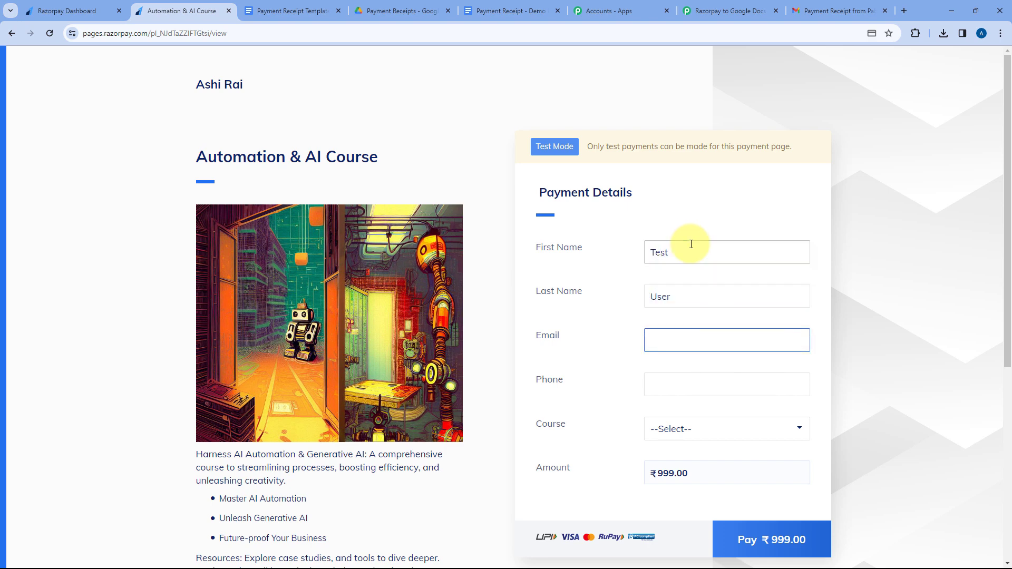
Fill in the customer's email and phone number, and choose Automation & AI Course as the course.
text(test@pa)
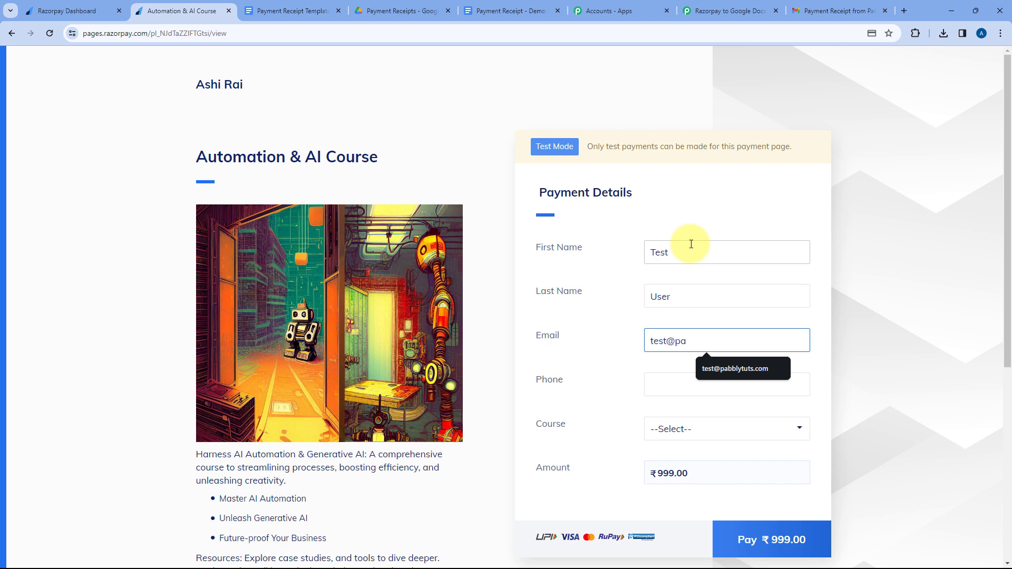
key(Down)
key(Tab)
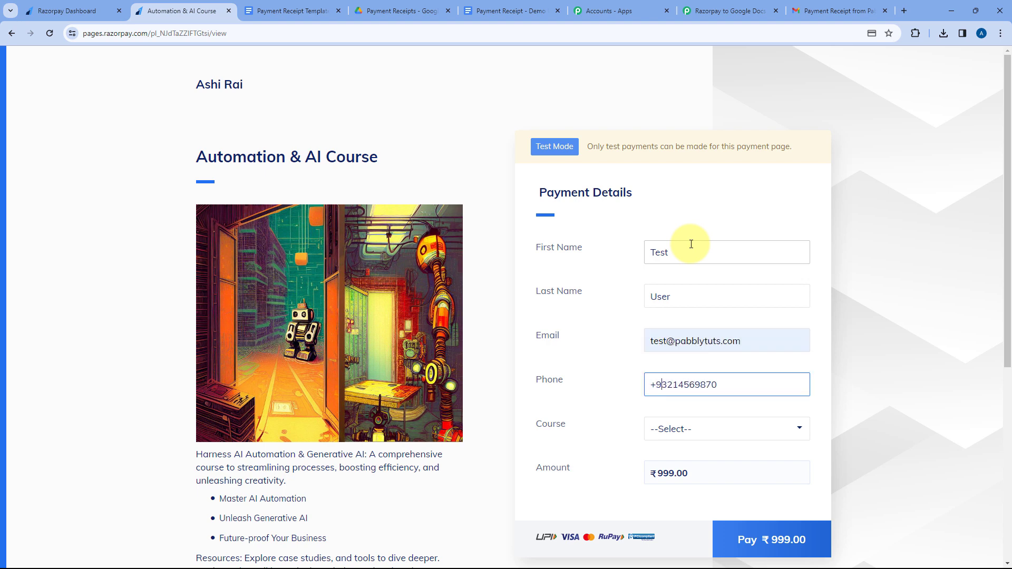
key(Tab)
click(784, 439)
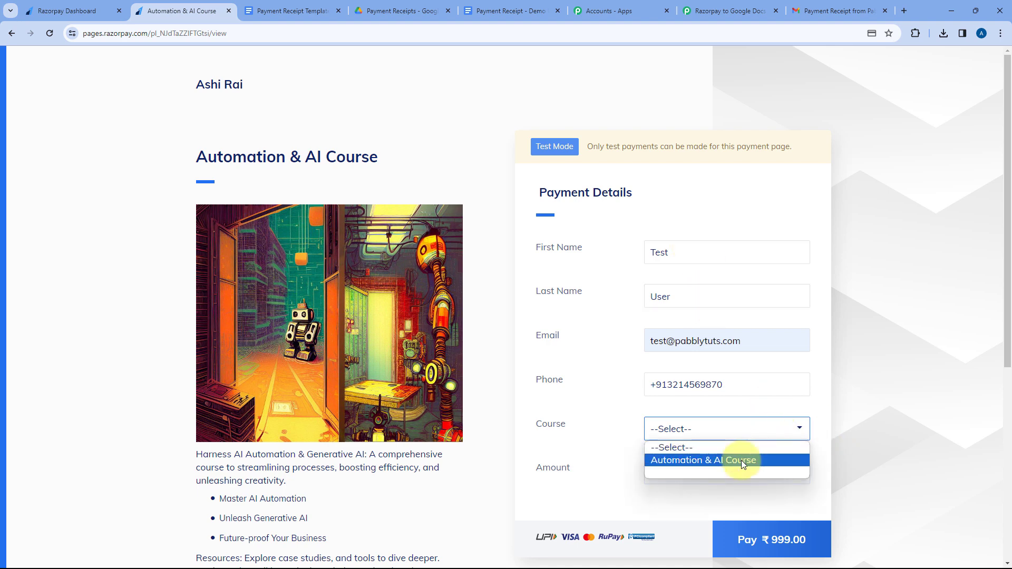
click(741, 460)
Proceed to card payment for ₹999 and enter the card number, expiry, cardholder's name and CVV.
click(771, 532)
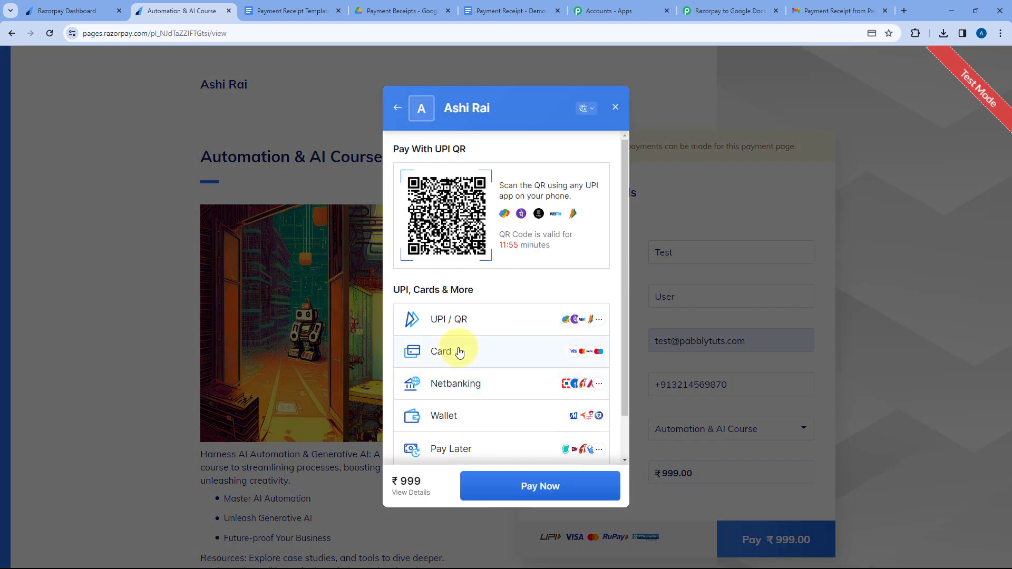
click(455, 350)
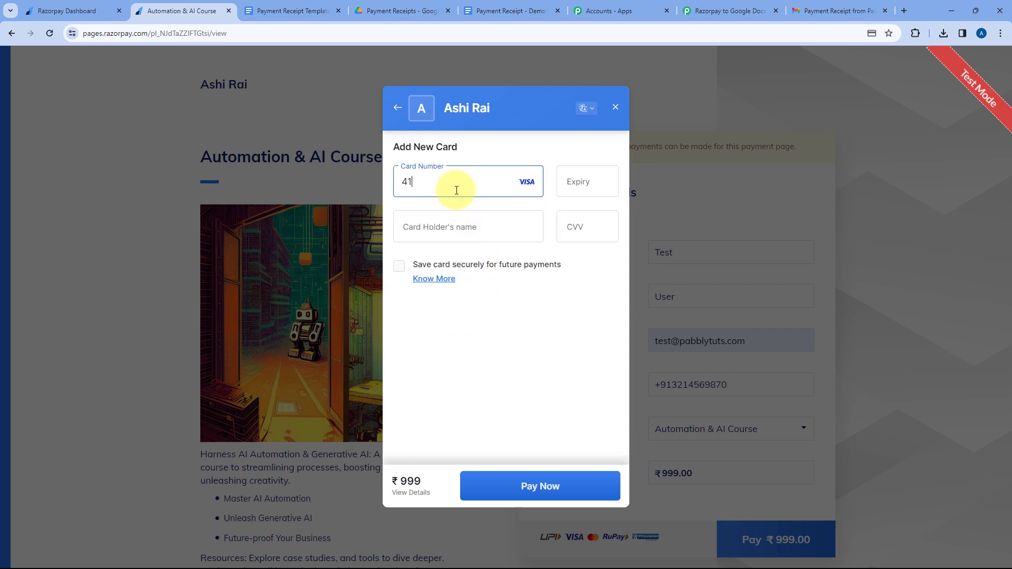
text(5)
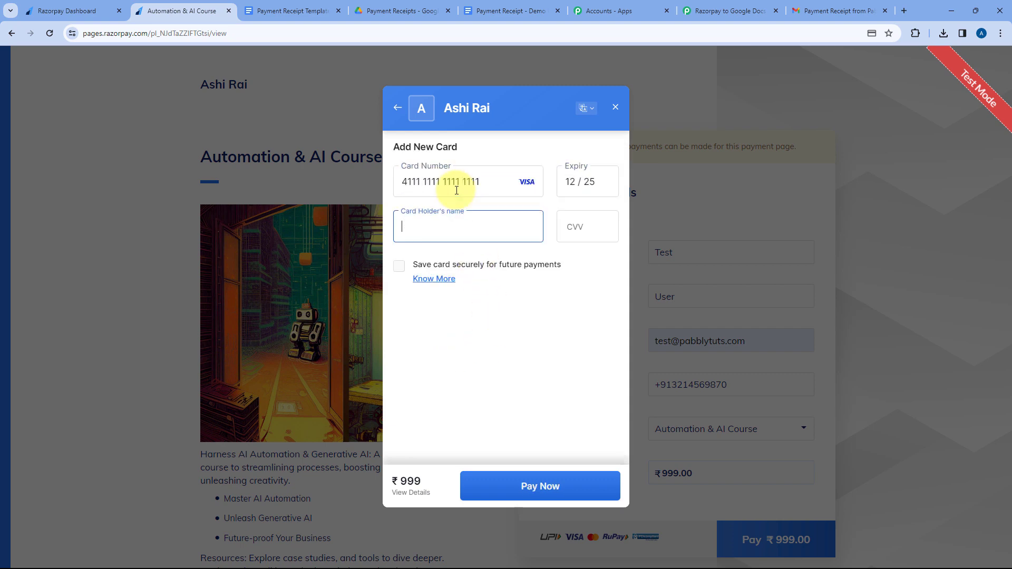
text(Test)
key(Tab)
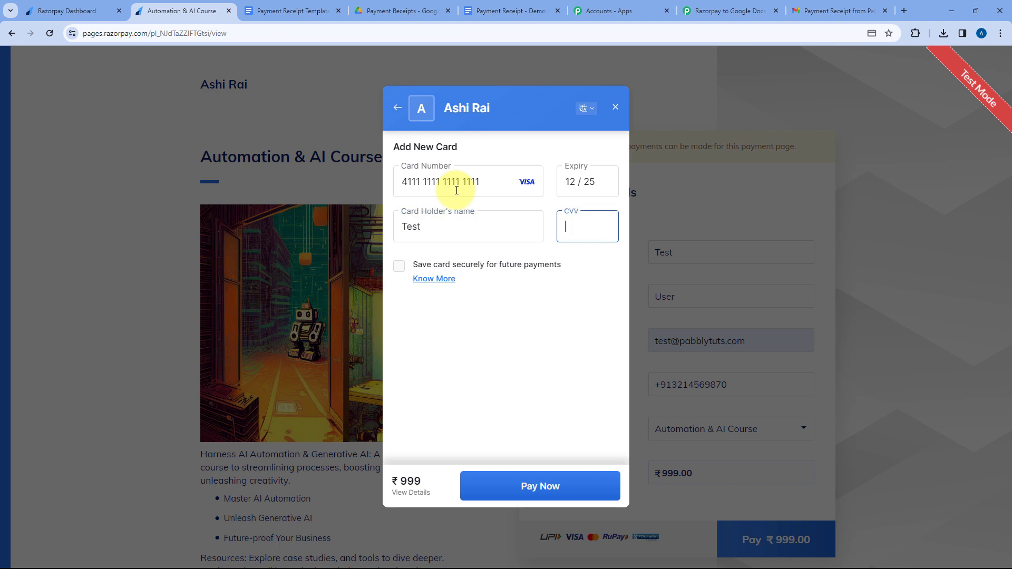
Pay without saving the card and submit the bank's verification code to complete the test payment.
click(527, 485)
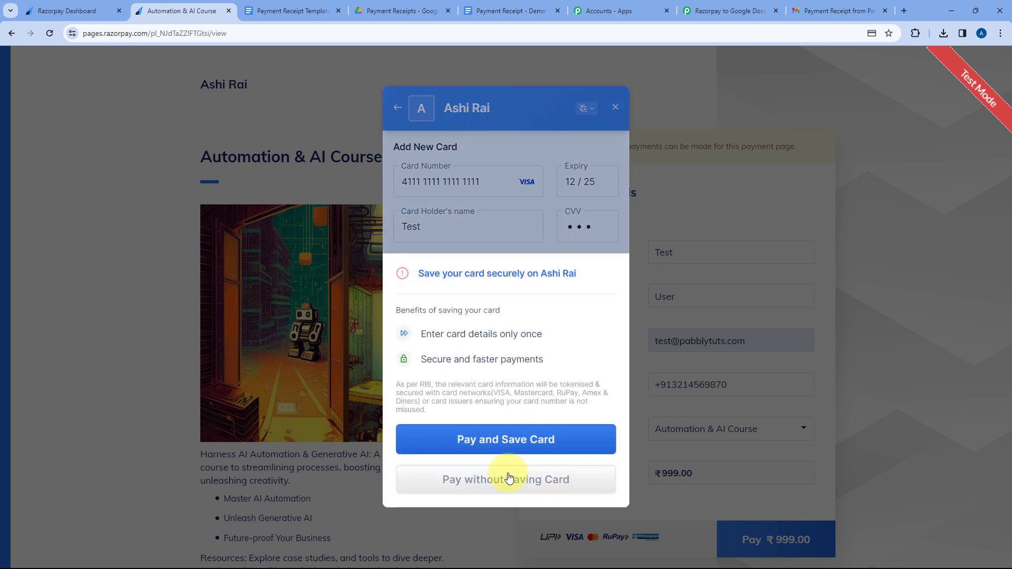
click(508, 479)
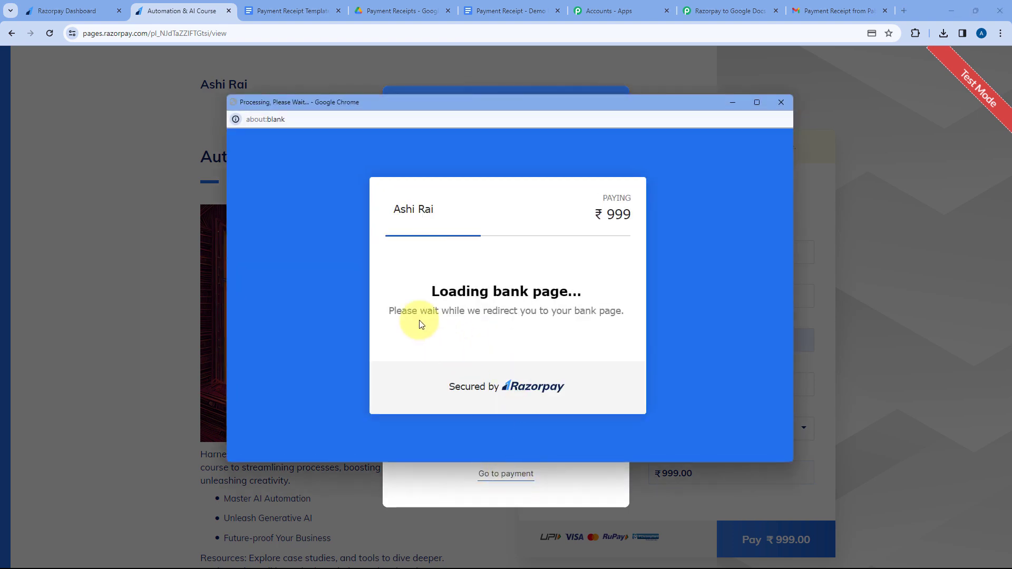
text(1111)
key(Return)
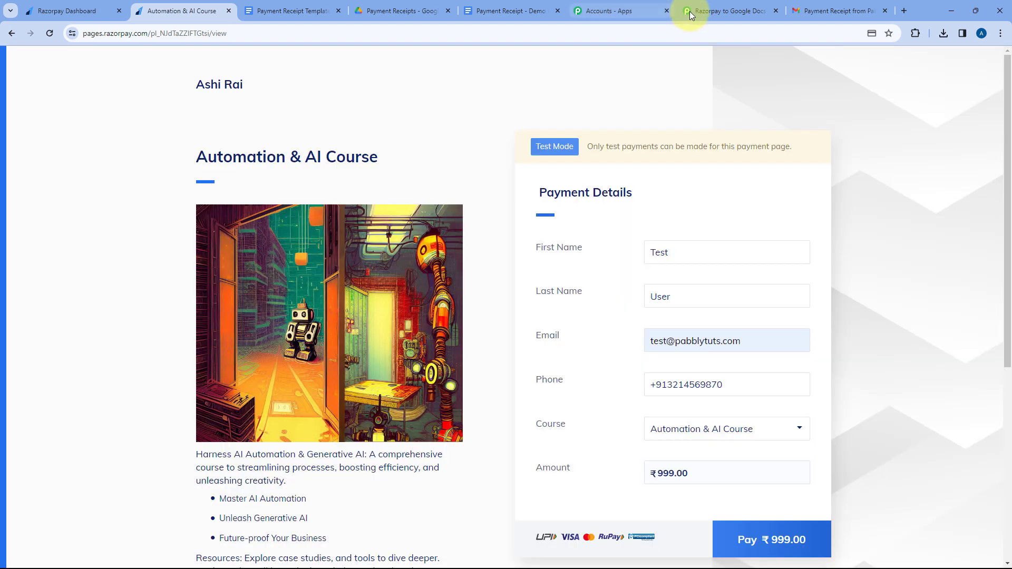
click(690, 11)
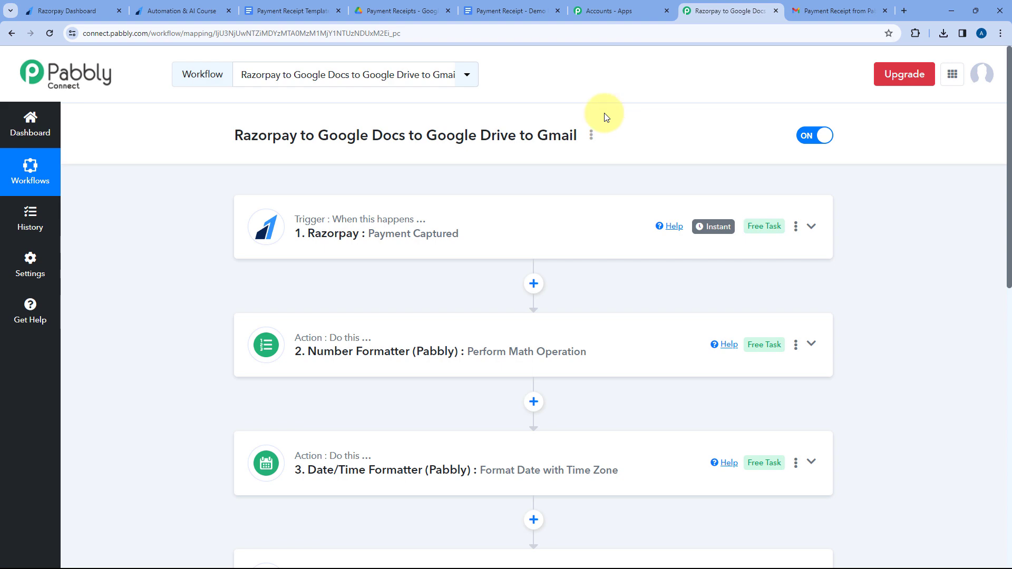
click(180, 10)
click(279, 5)
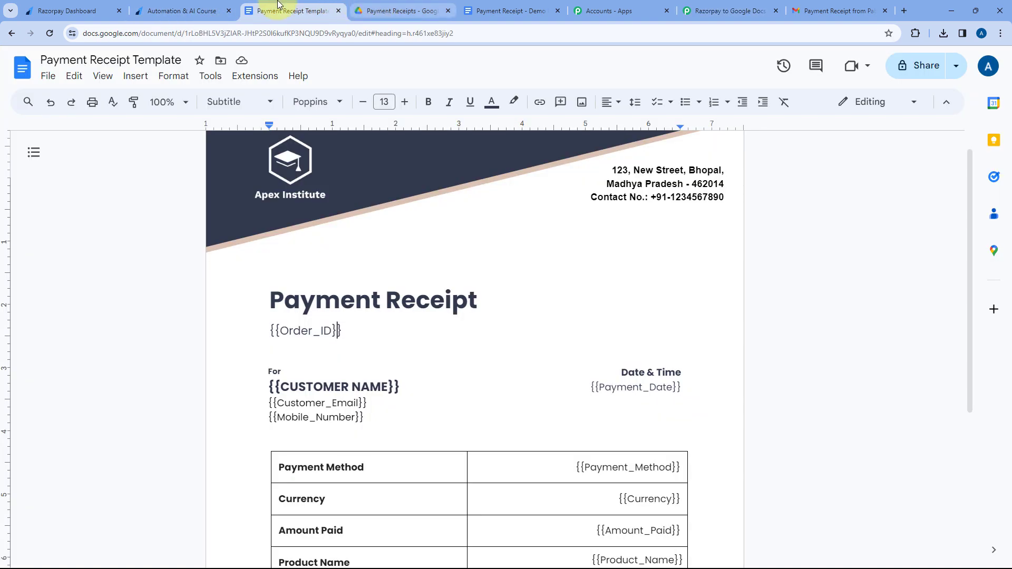
click(205, 10)
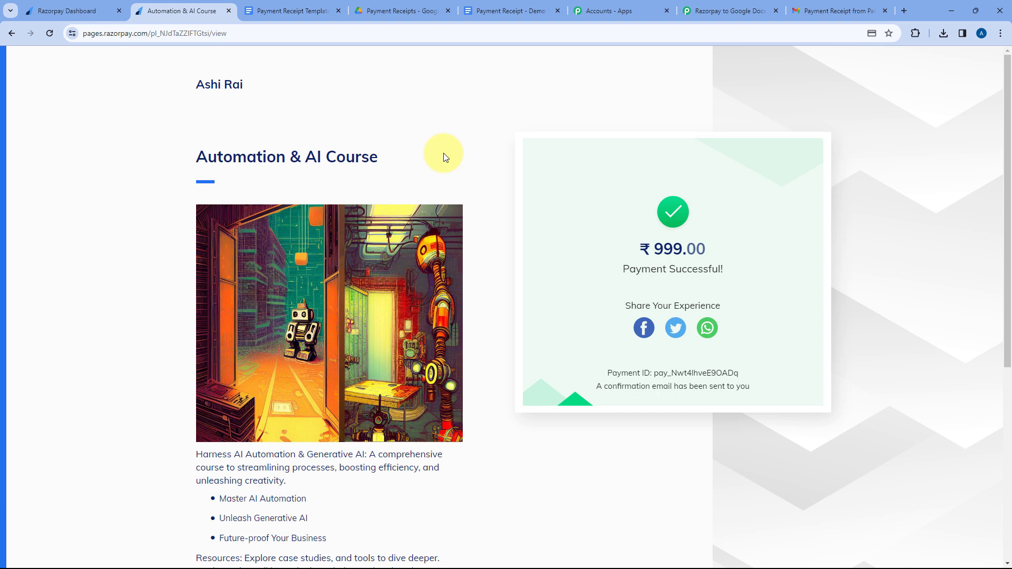
Switch to Google Drive and open the newly generated payment receipt document in the Payment Receipts folder.
click(405, 7)
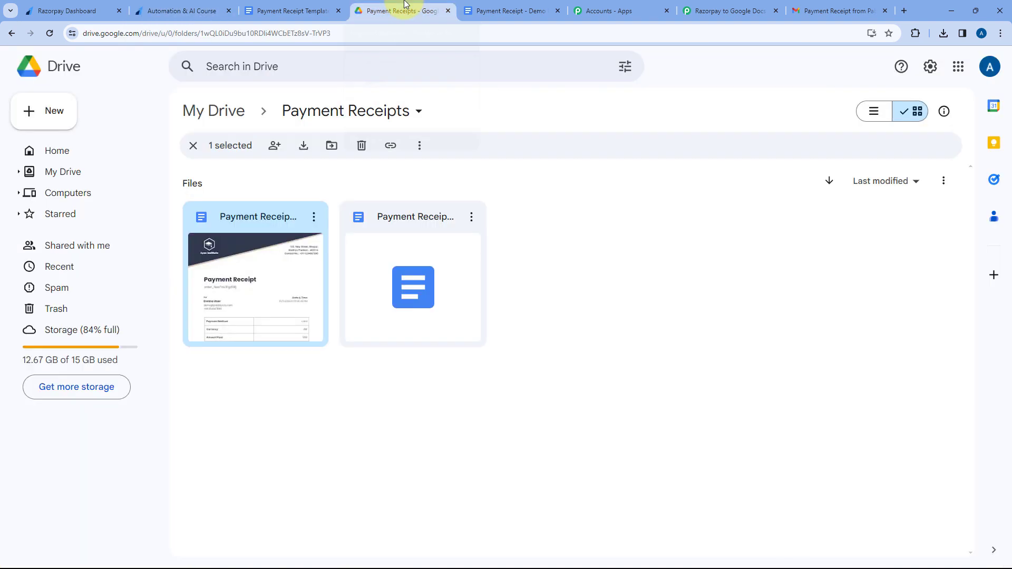
click(305, 181)
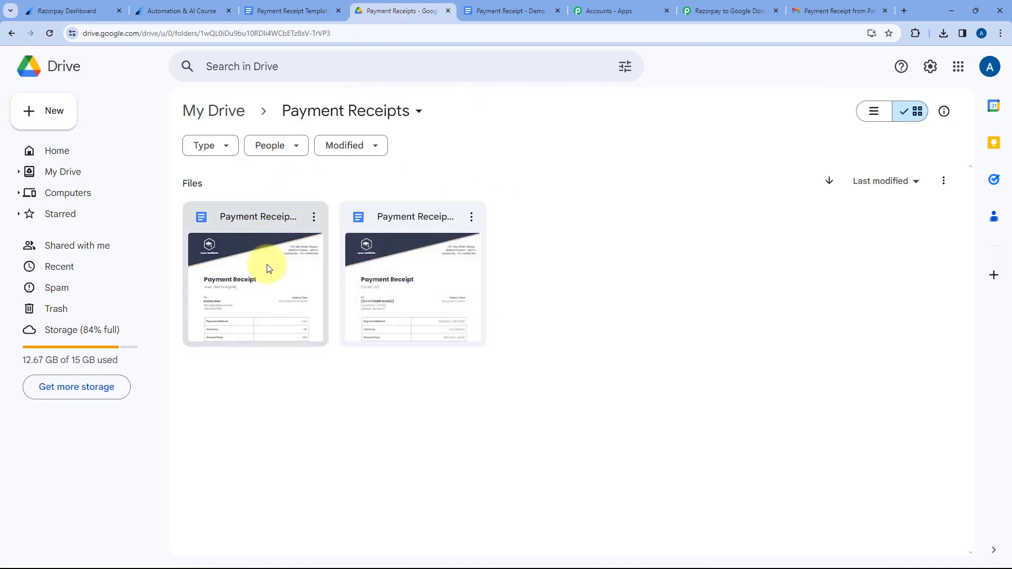
double_click(402, 262)
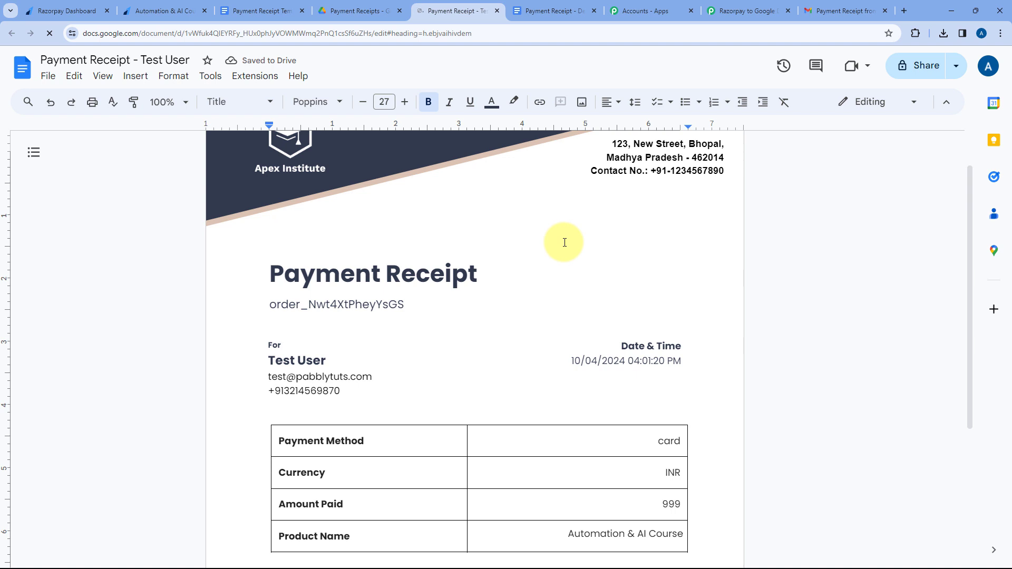
Check the order ID, customer details and payment table in the generated receipt, and close both open receipt documents.
scroll(564, 243, down, 1)
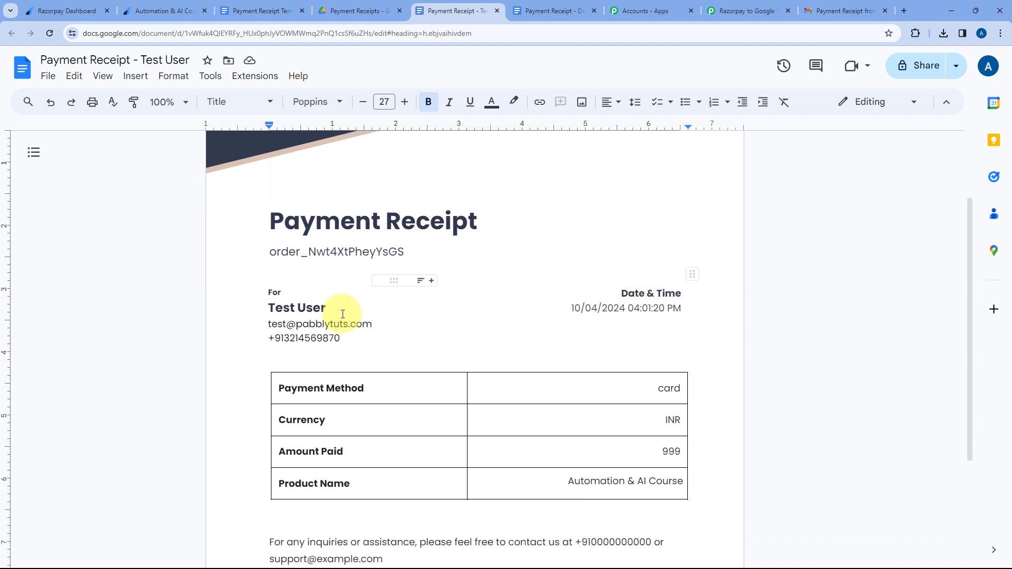
drag(356, 336, 267, 305)
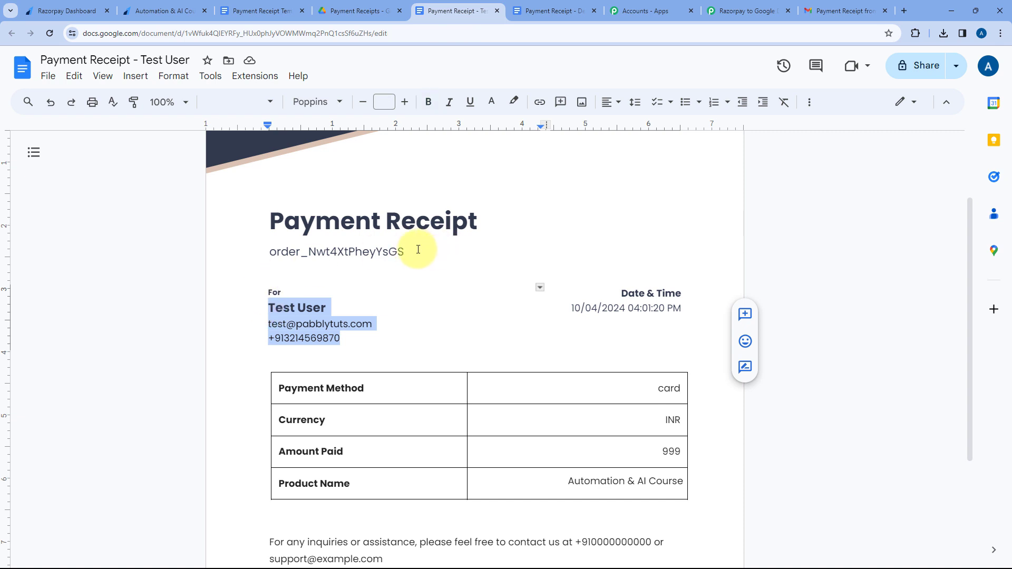
drag(418, 252, 235, 255)
click(235, 253)
scroll(551, 232, down, 3)
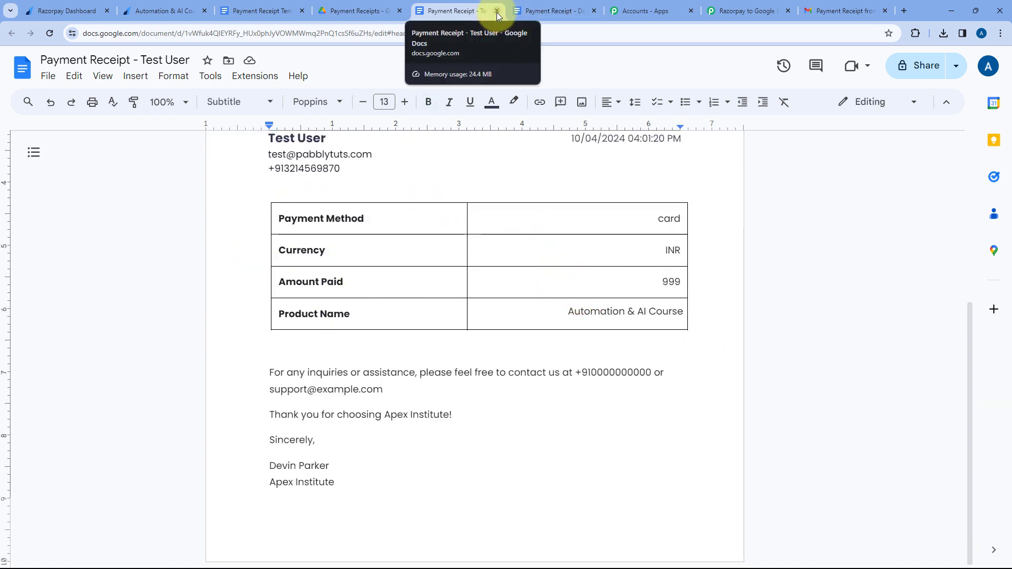
scroll(310, 244, up, 2)
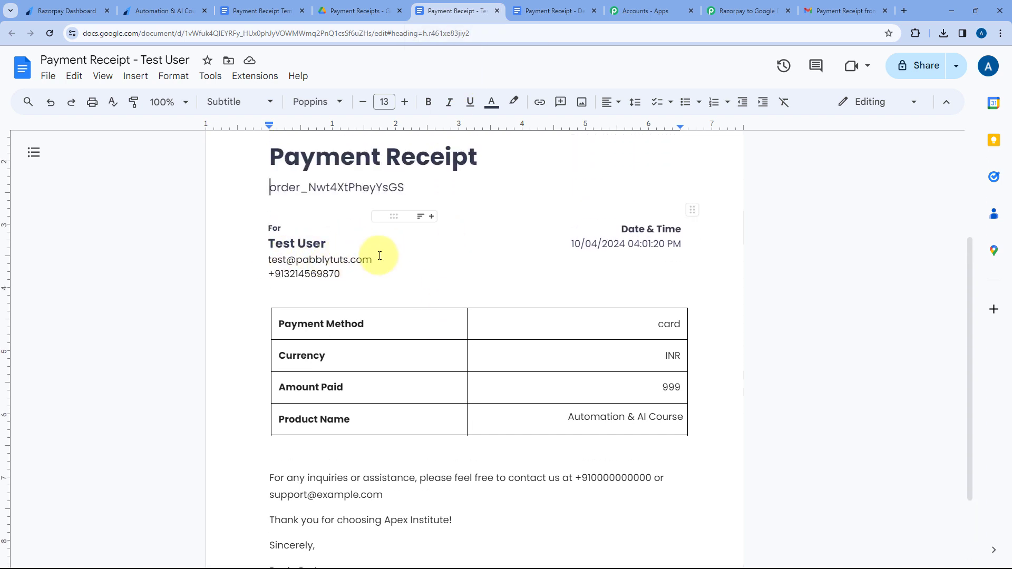
click(496, 11)
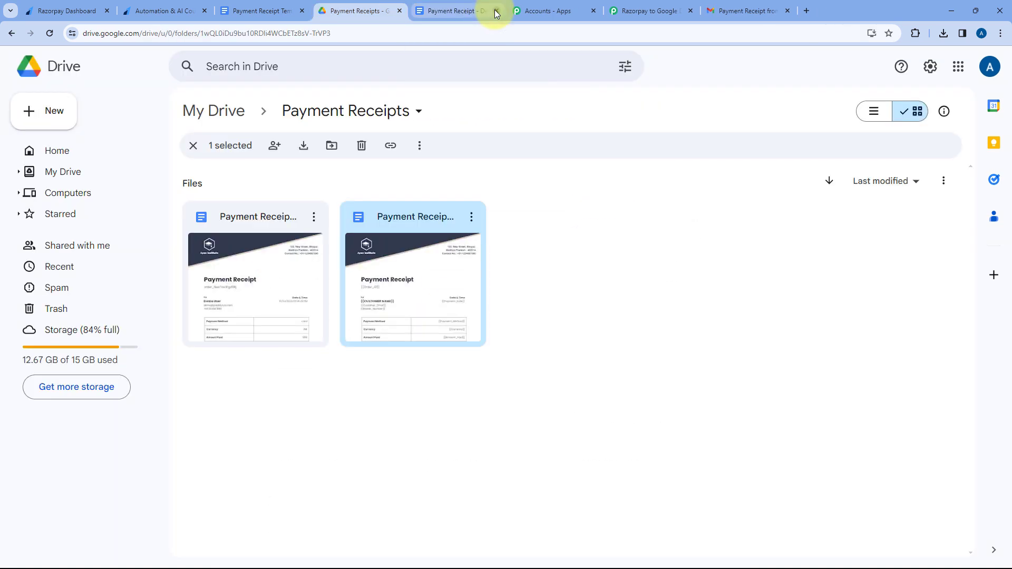
click(495, 11)
Switch to Gmail, open the newest "Payment Receipt from Pabbly" email and read its full message.
click(617, 9)
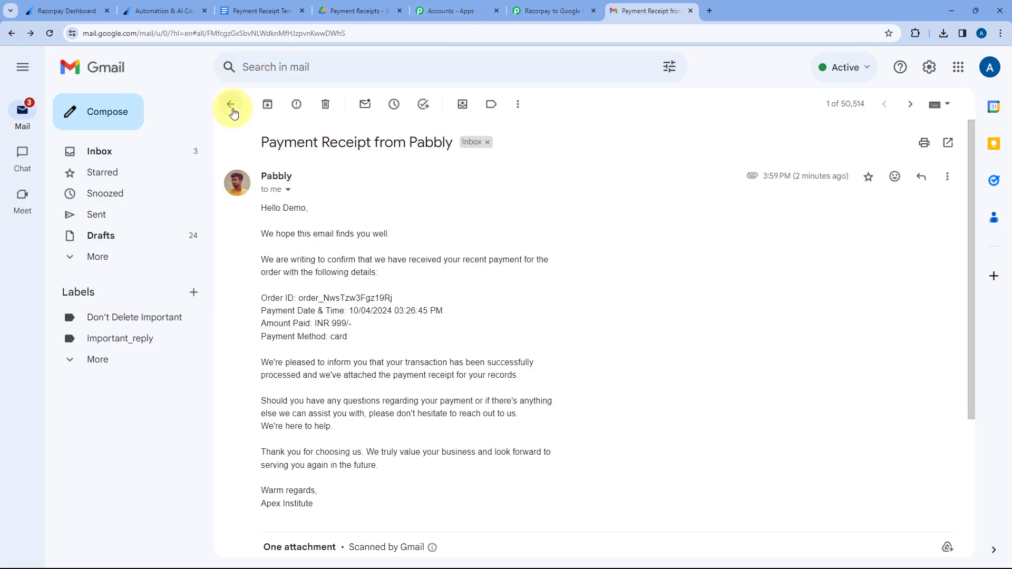
click(230, 103)
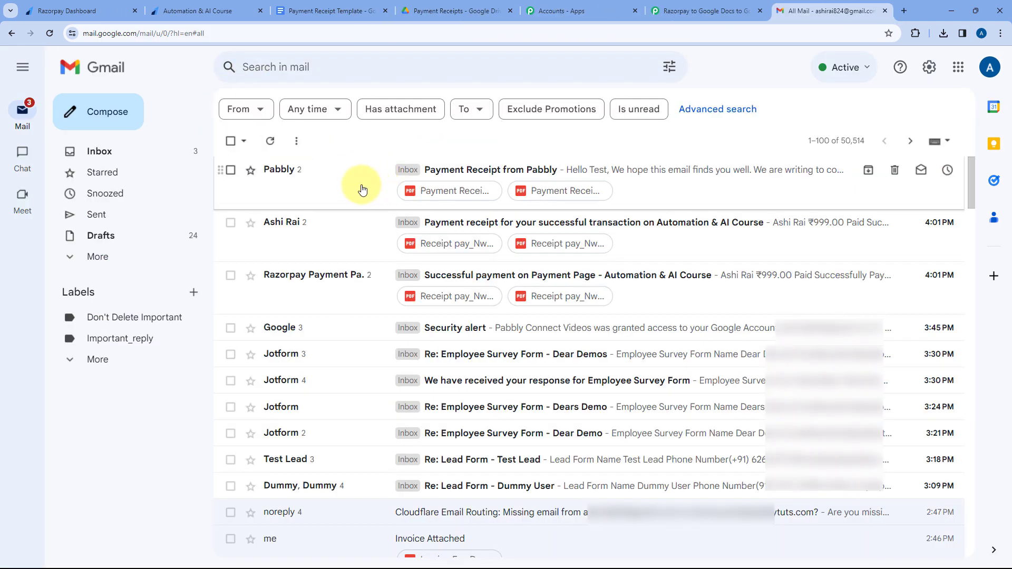
click(363, 190)
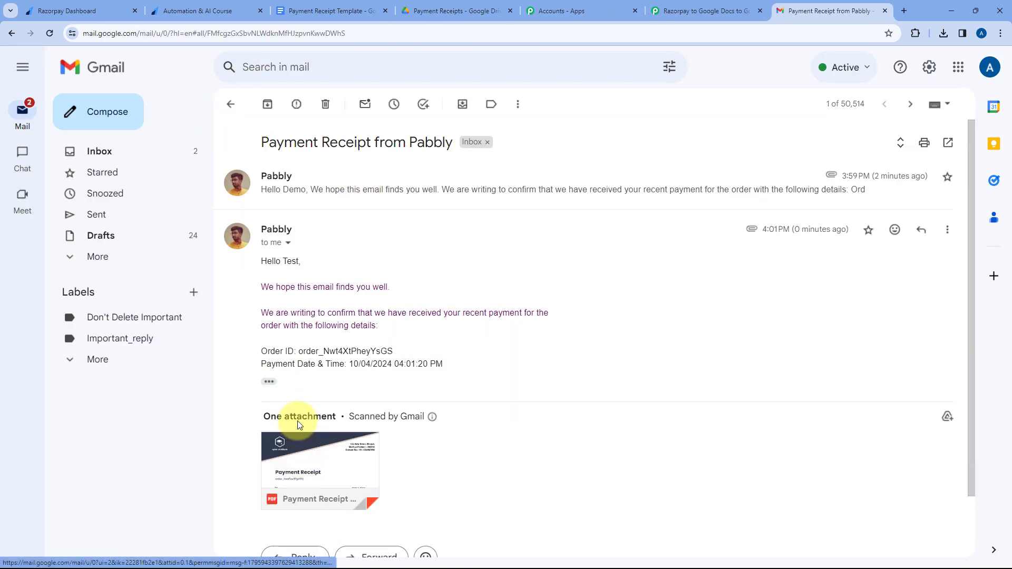
click(269, 381)
scroll(362, 345, down, 3)
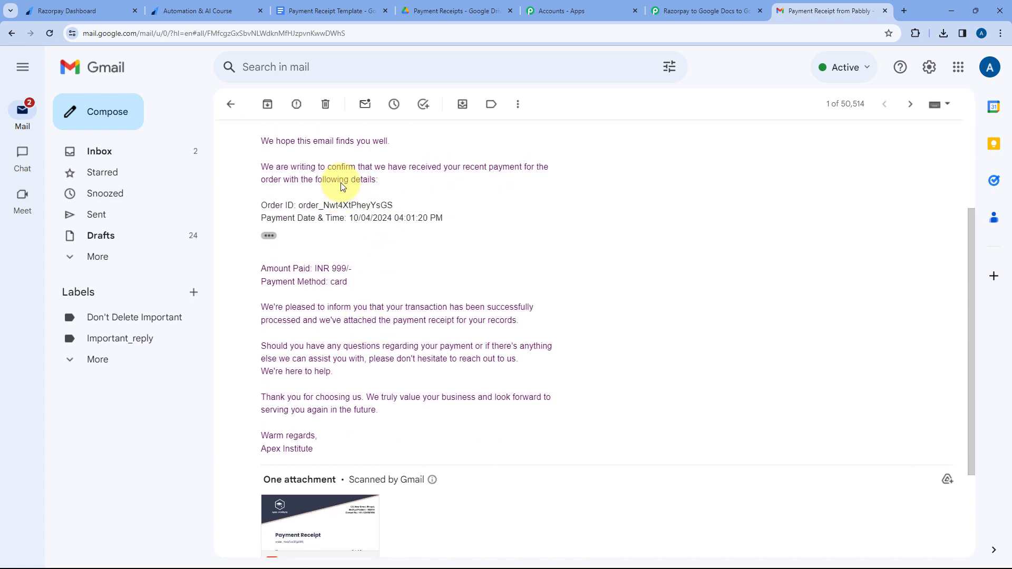
scroll(341, 183, up, 1)
Preview the PDF receipt attached to the newest email, close it and return to the Pabbly Connect workflow.
mouse_move(312, 386)
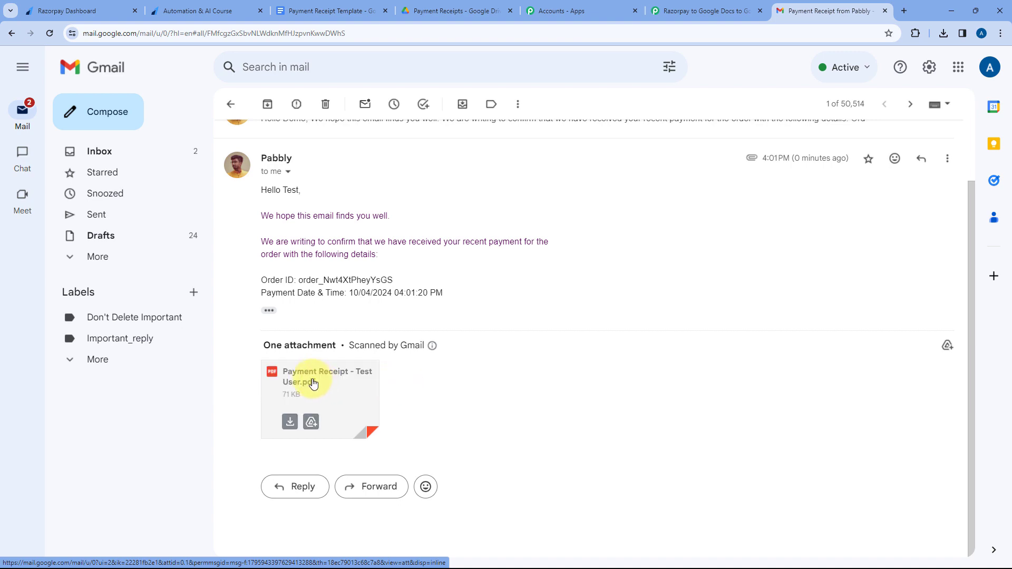
click(342, 386)
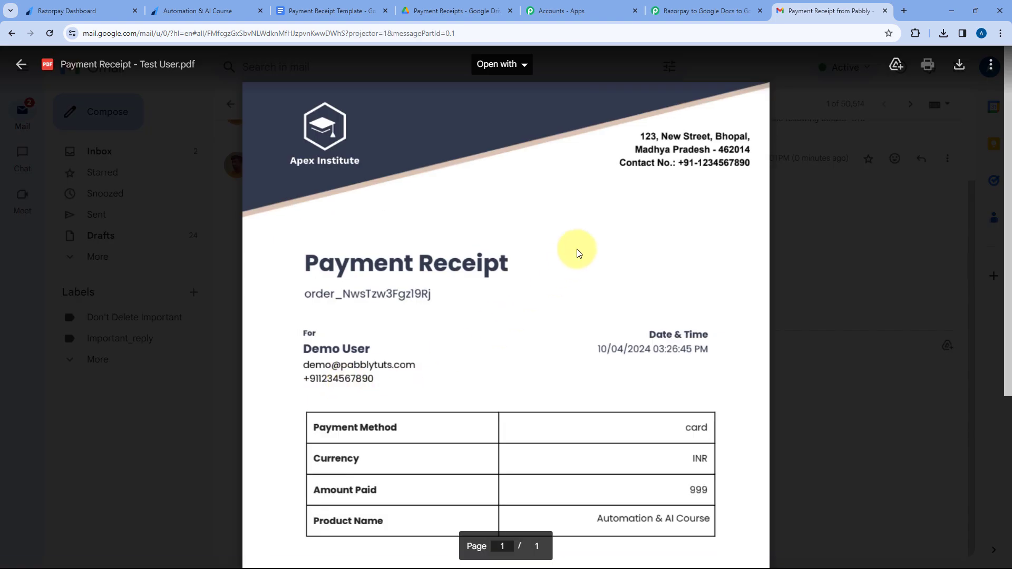
scroll(587, 212, down, 3)
scroll(588, 212, up, 3)
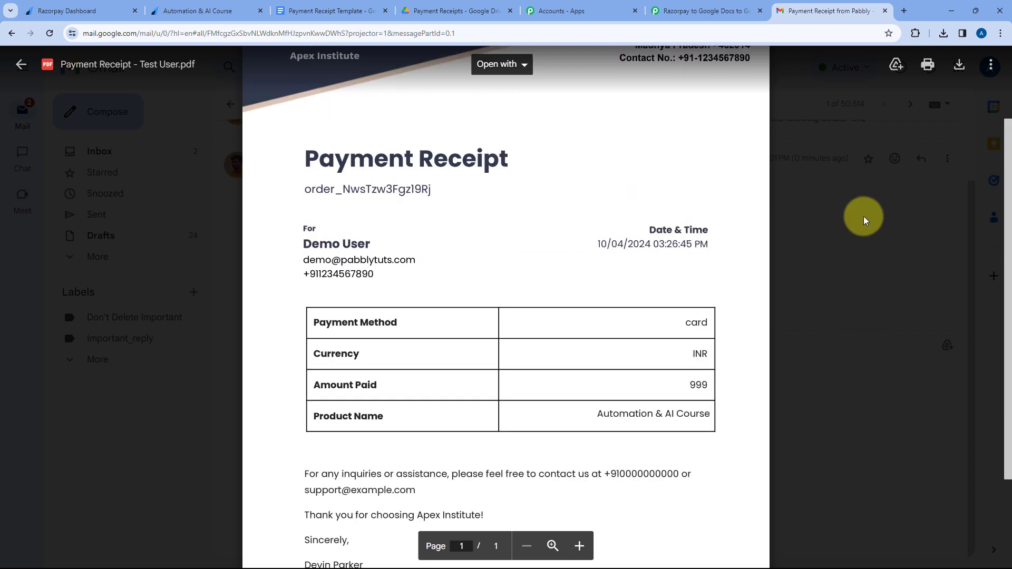
click(798, 228)
click(703, 10)
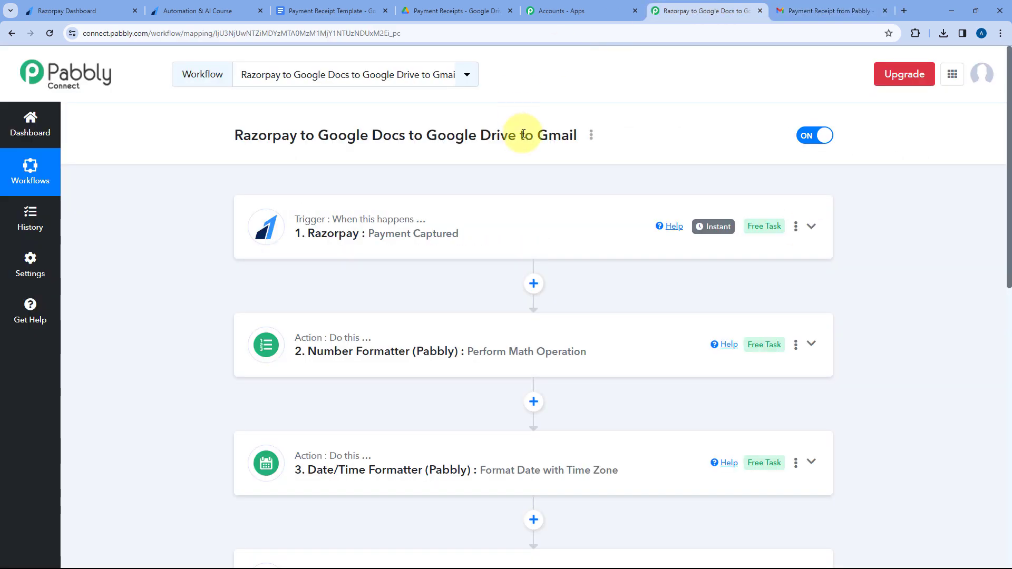